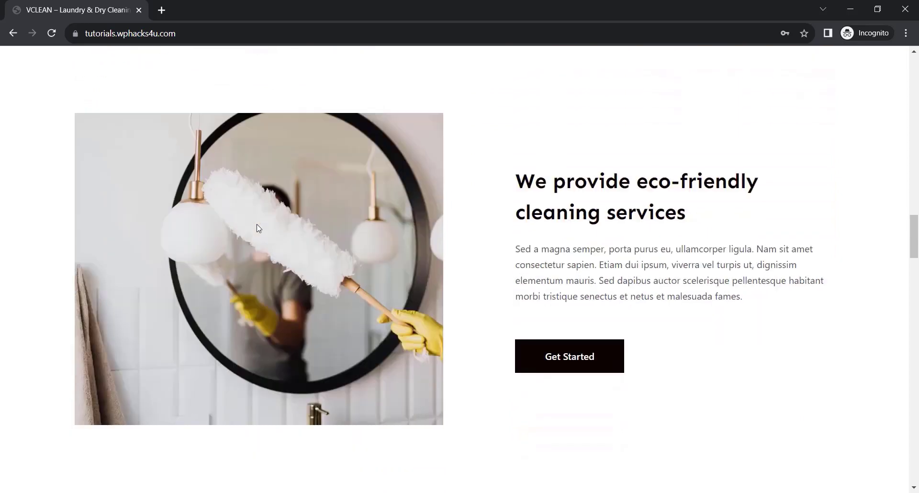
Look through the laundry site's home page, from the eco-friendly services section past the customer reviews to the contact banner.
scroll(259, 228, "down", 9)
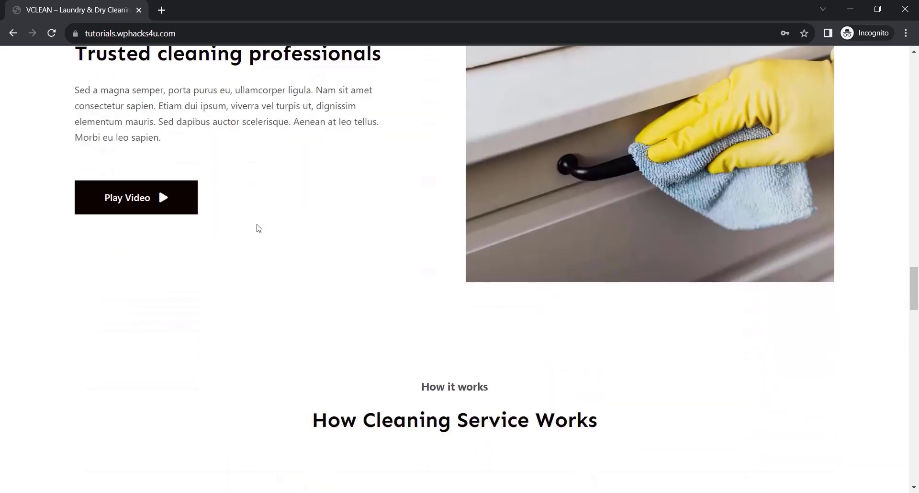
scroll(256, 228, "down", 3)
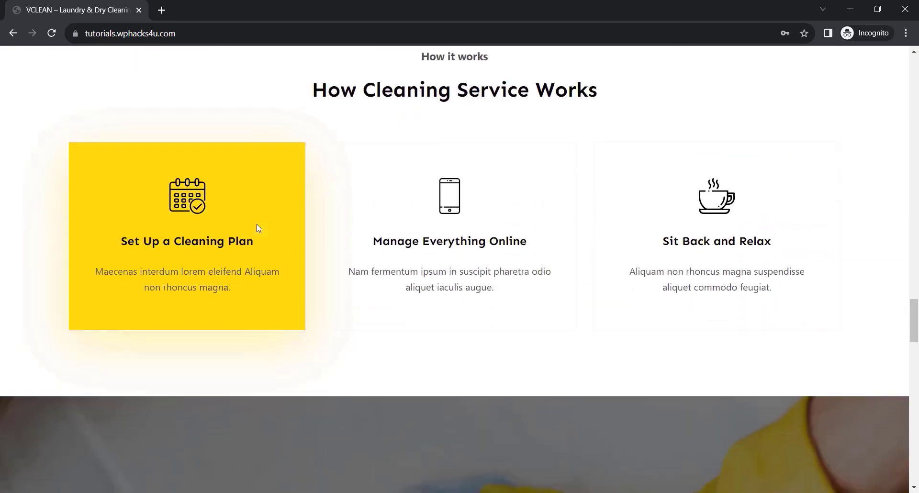
scroll(257, 228, "down", 2)
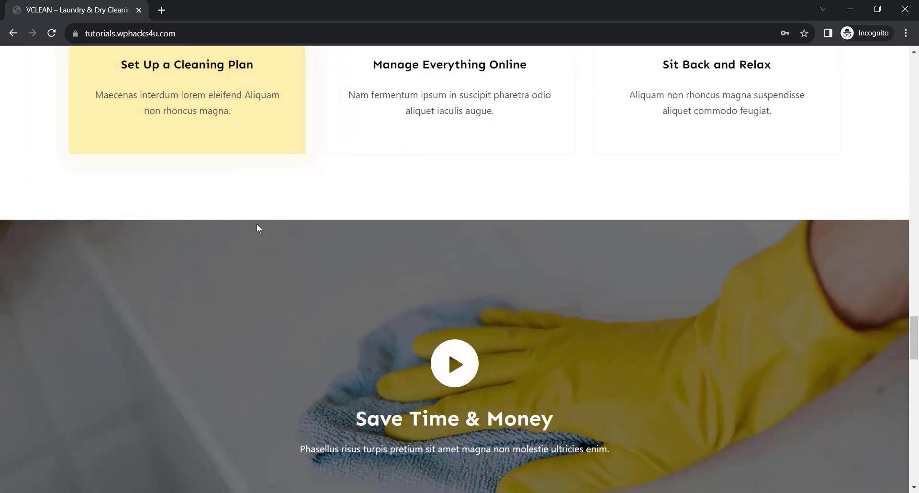
scroll(257, 225, "down", 11)
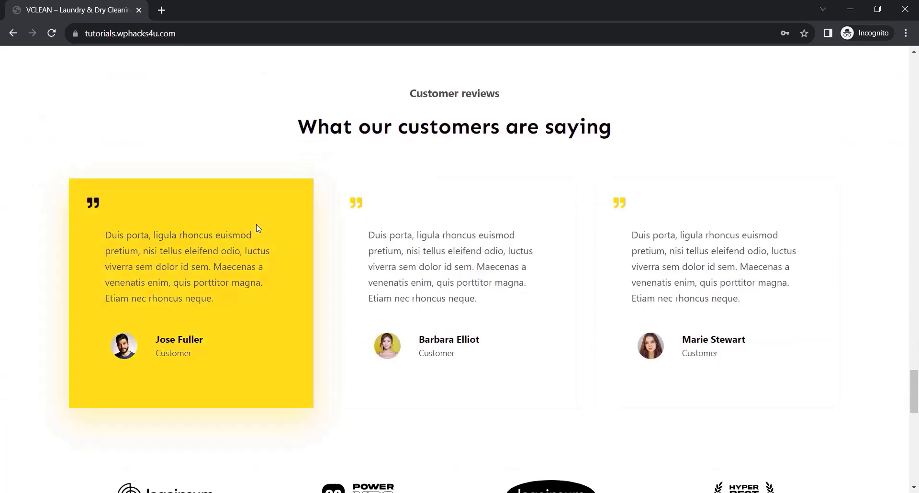
scroll(256, 228, "down", 5)
scroll(245, 296, "down", 4)
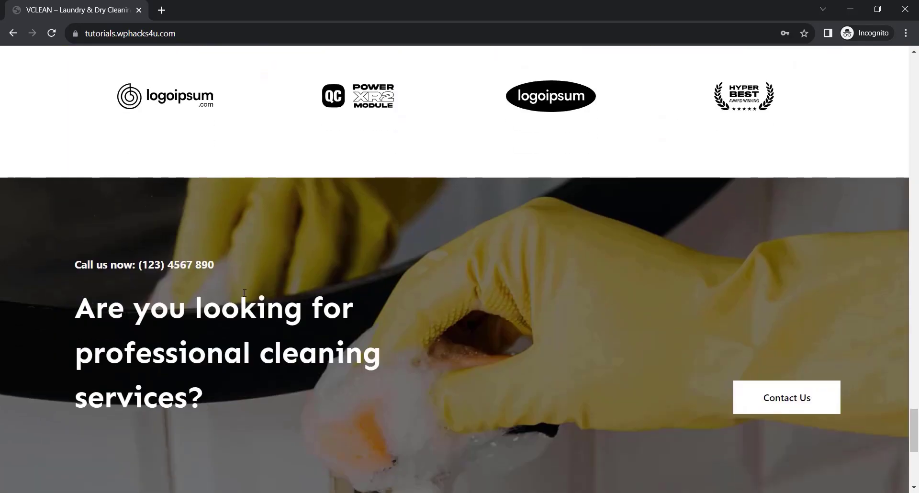
scroll(245, 293, "down", 5)
scroll(245, 295, "down", 1)
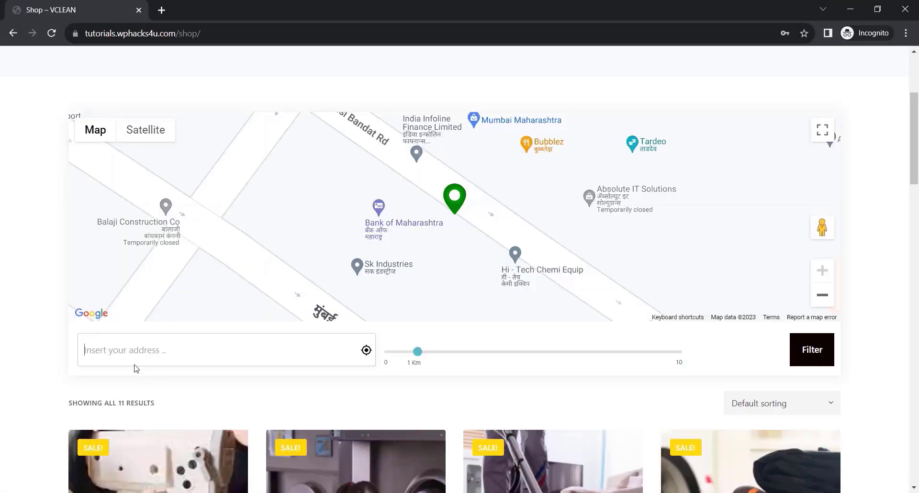
Filter the shop's services by the location Chennai, Tamil Nadu, India.
scroll(40, 363, "down", 3)
left_click(147, 235)
type("ch")
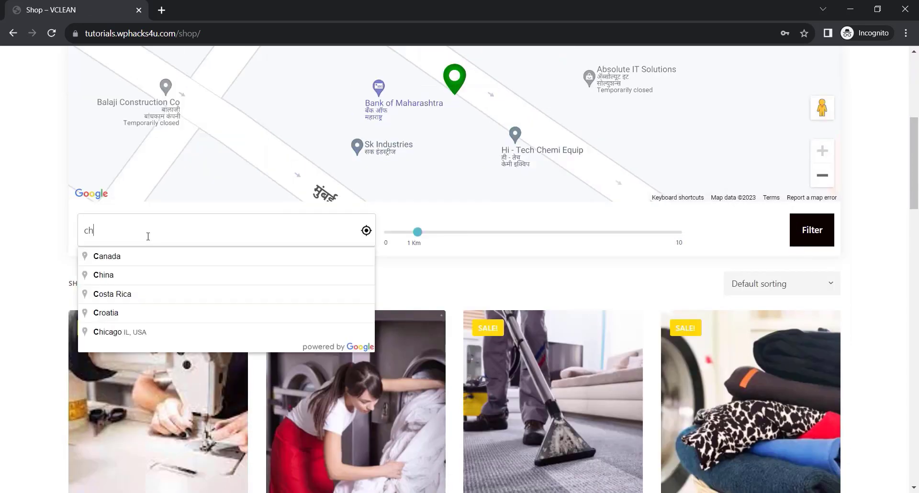
type("ennai")
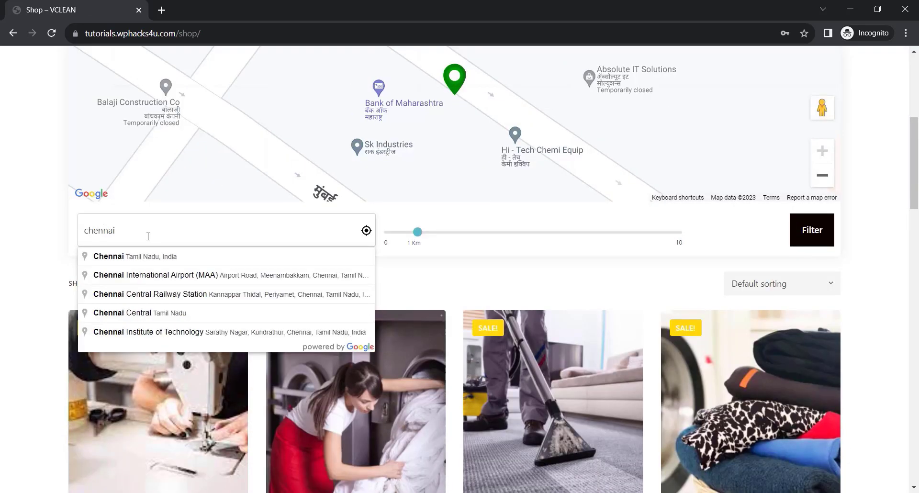
left_click(153, 257)
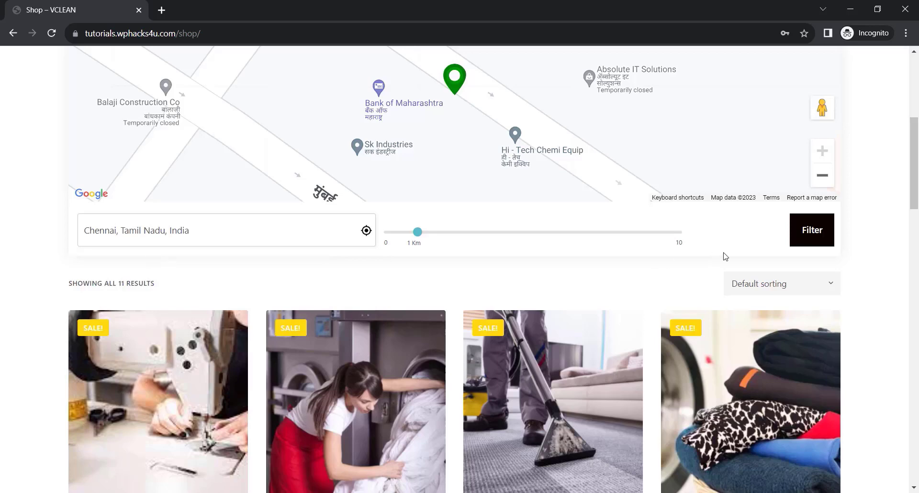
left_click(813, 239)
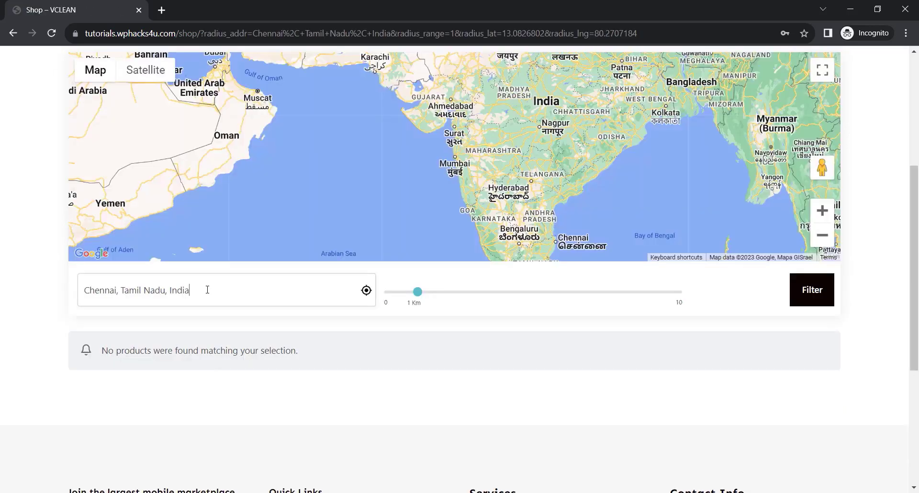
Replace the location with Mumbai, Maharashtra, India and filter the shop's services again.
left_click(198, 290)
left_click_drag(199, 290, 64, 297)
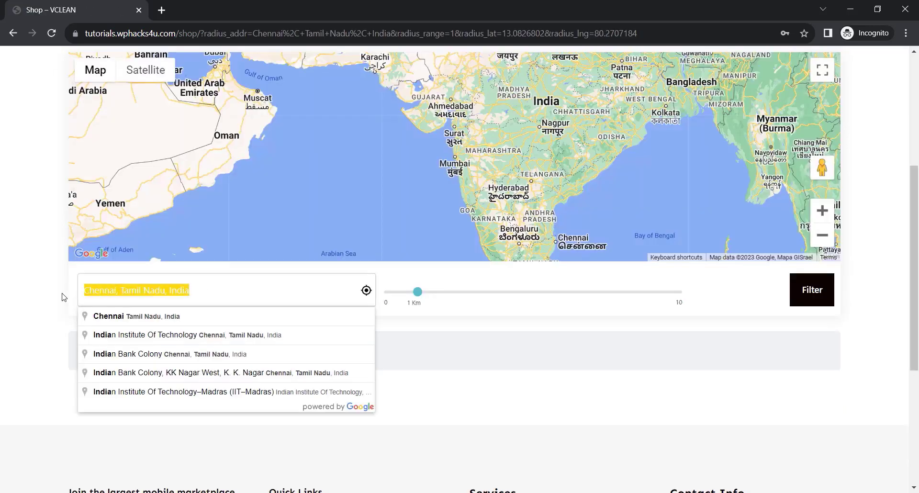
type("mumbai")
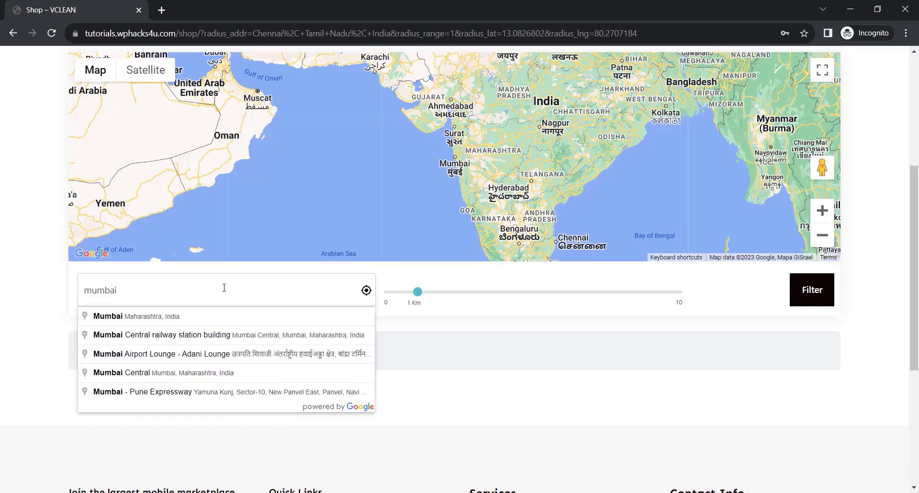
left_click(144, 316)
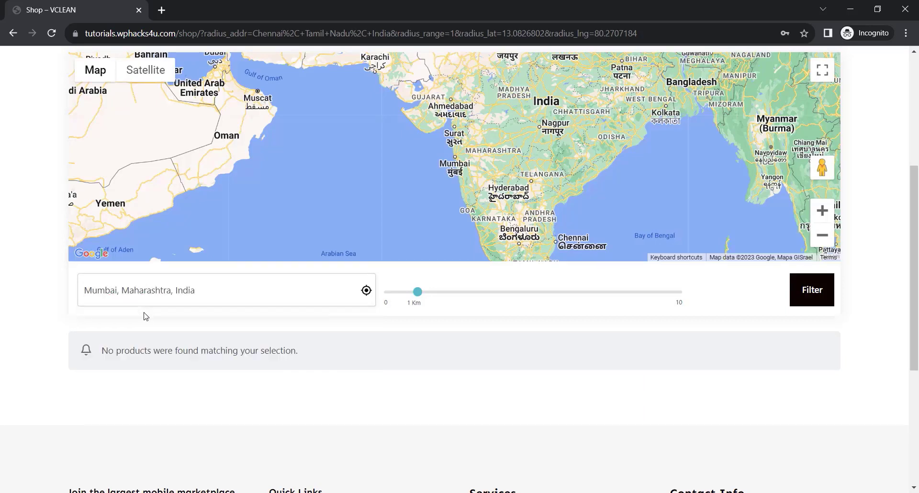
left_click(812, 290)
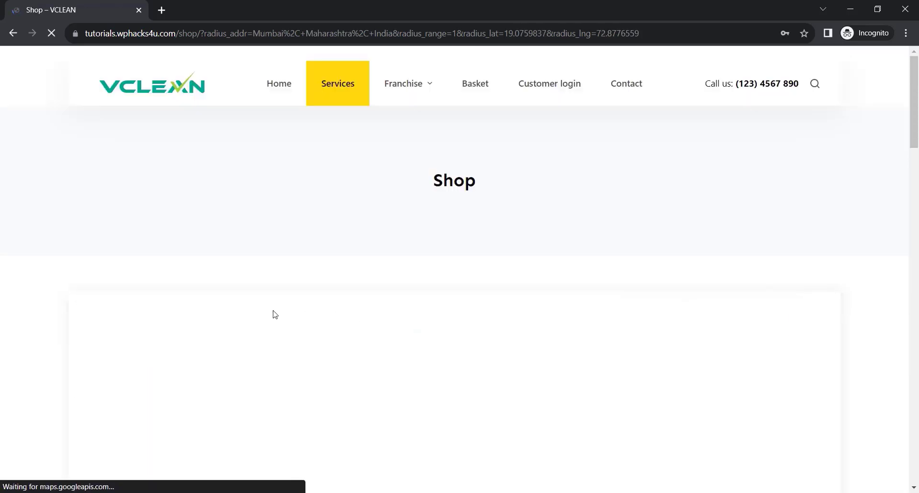
Examine the services listed for Mumbai, including their prices, laundry vendor and ratings, down to the last row.
scroll(23, 330, "down", 2)
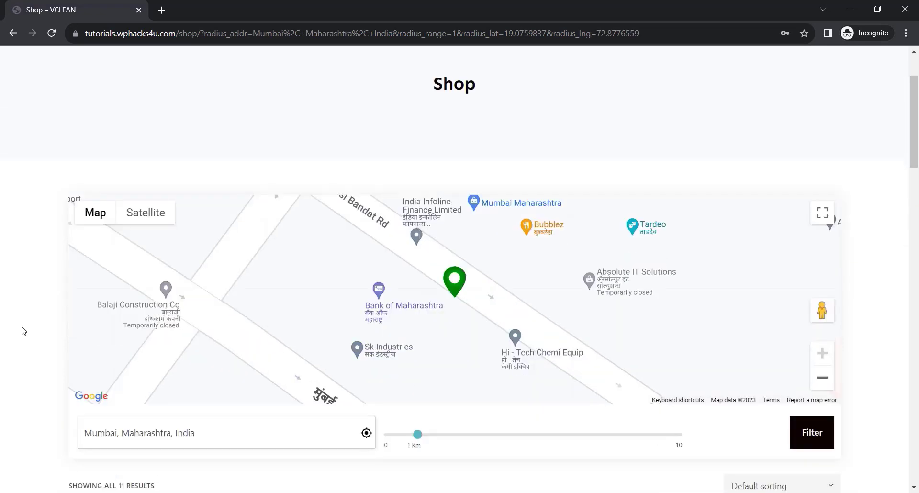
scroll(23, 331, "down", 3)
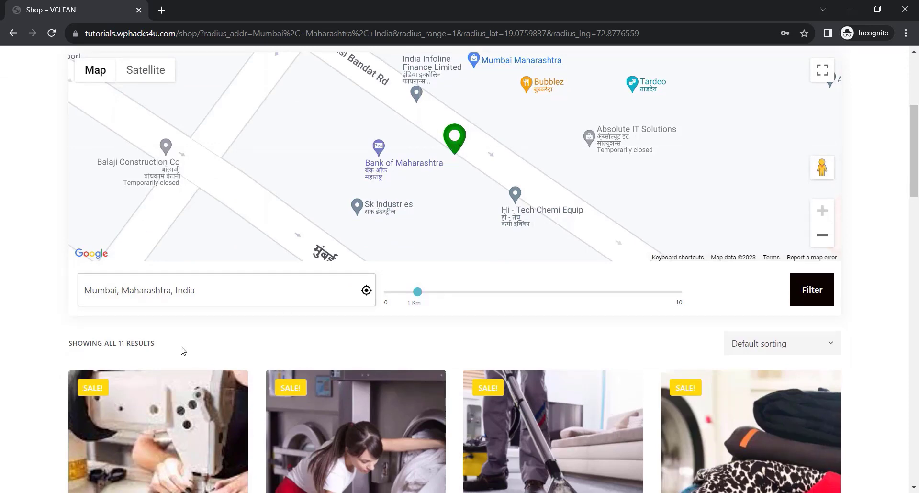
scroll(181, 351, "down", 5)
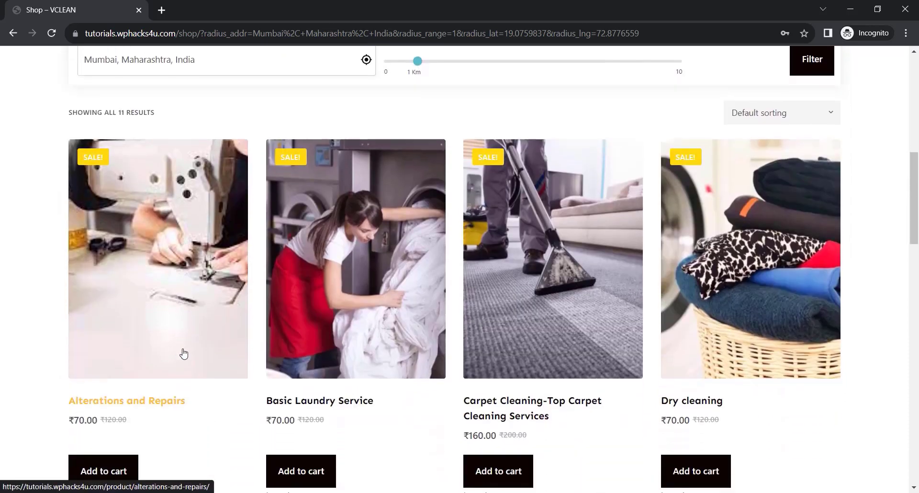
scroll(185, 353, "down", 1)
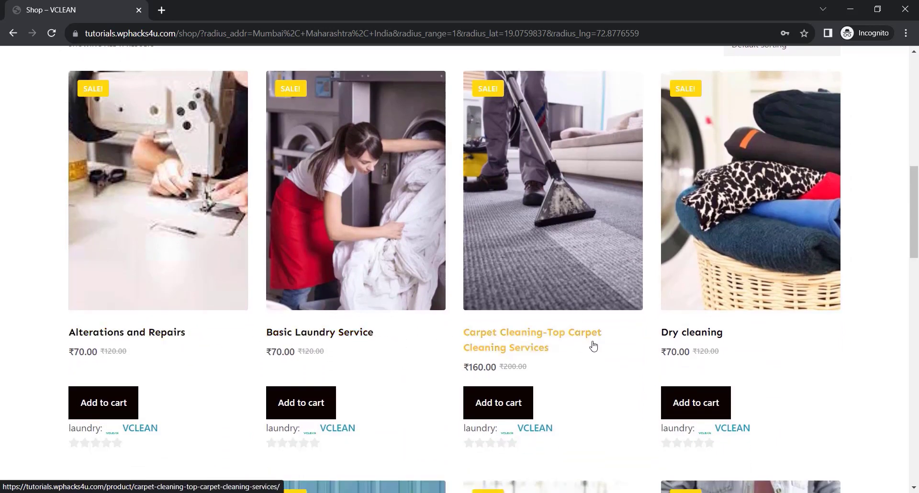
scroll(437, 366, "down", 5)
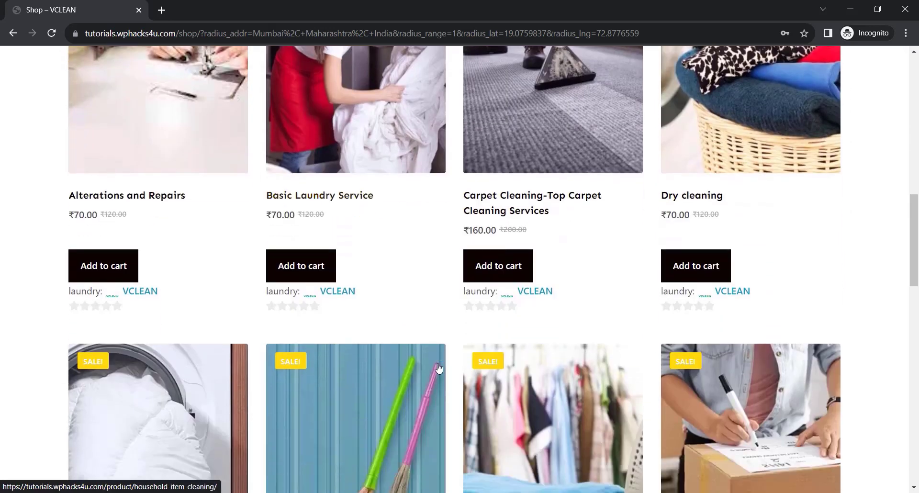
scroll(436, 368, "down", 3)
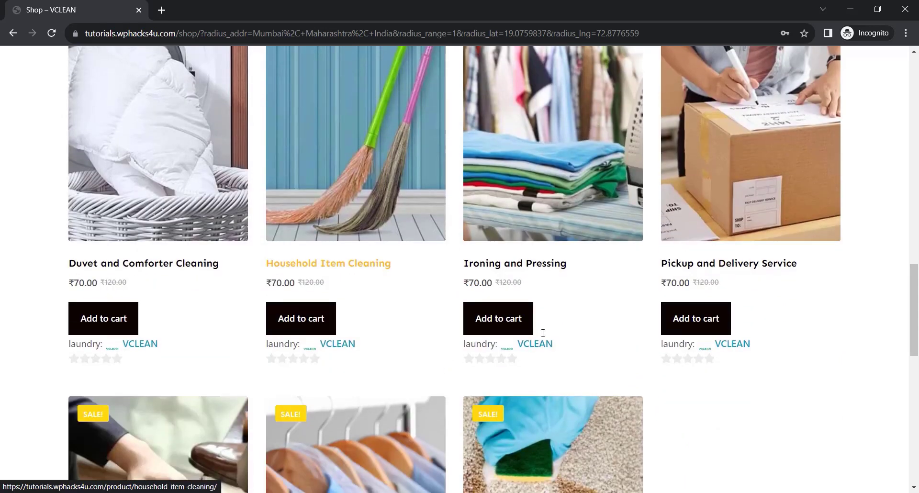
scroll(430, 359, "down", 6)
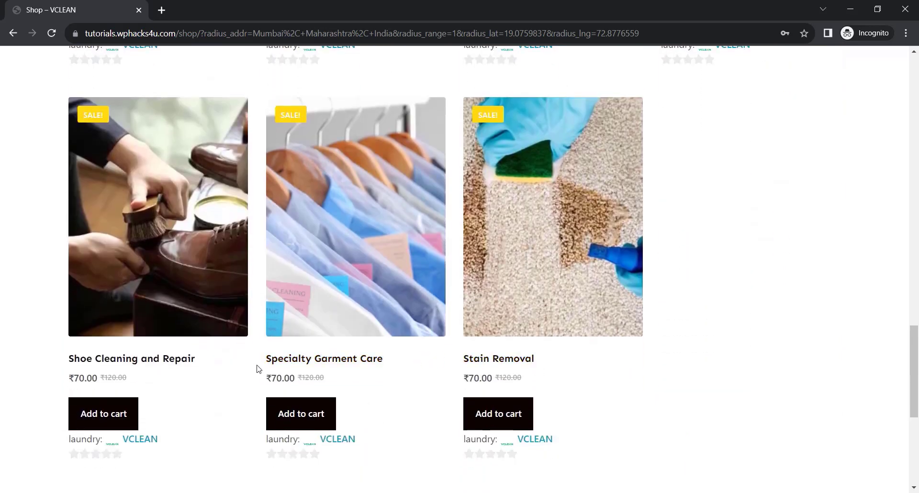
scroll(230, 354, "down", 2)
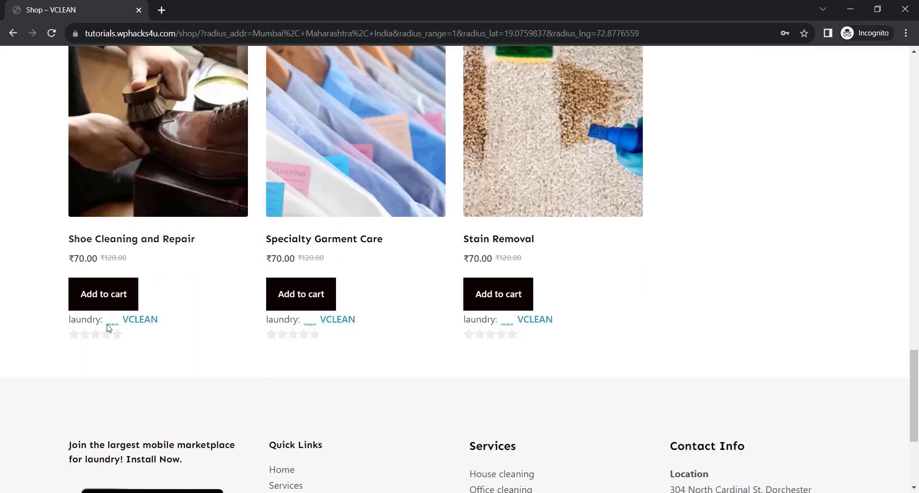
Open the VCLEAN vendor's store from the Shoe Cleaning and Repair service and look through its products.
left_click(141, 324)
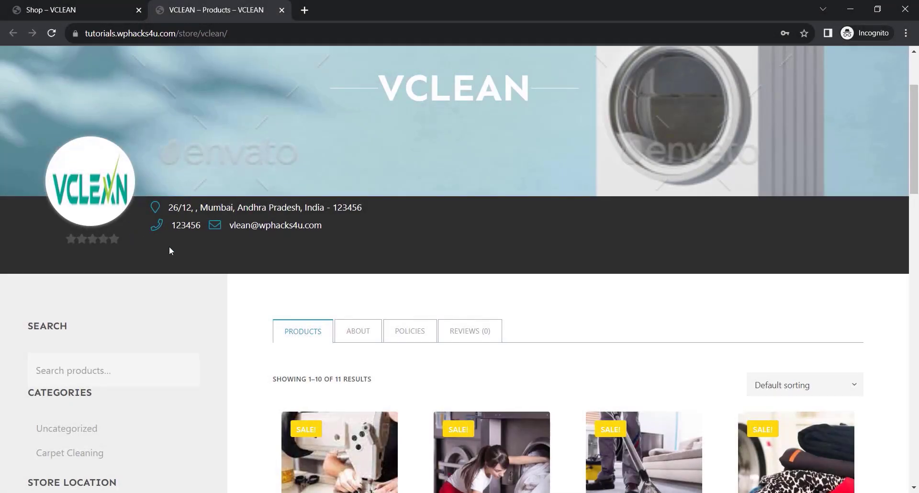
scroll(213, 281, "down", 3)
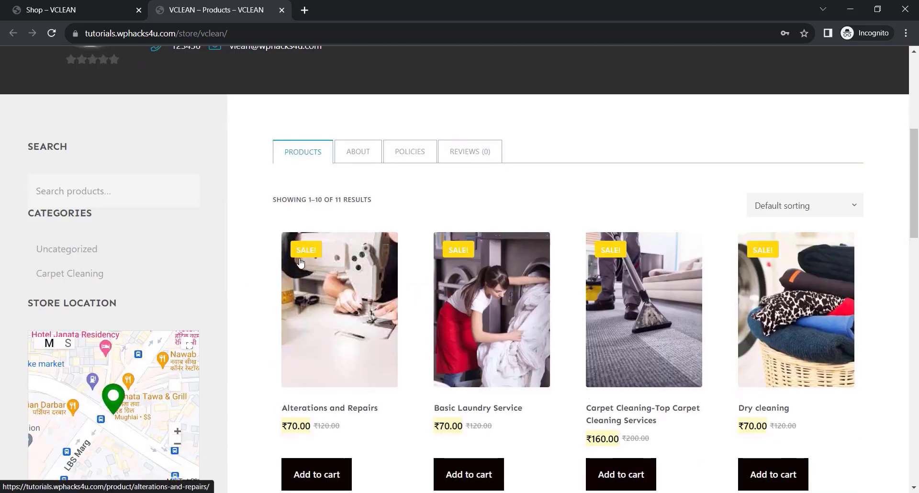
scroll(138, 271, "down", 3)
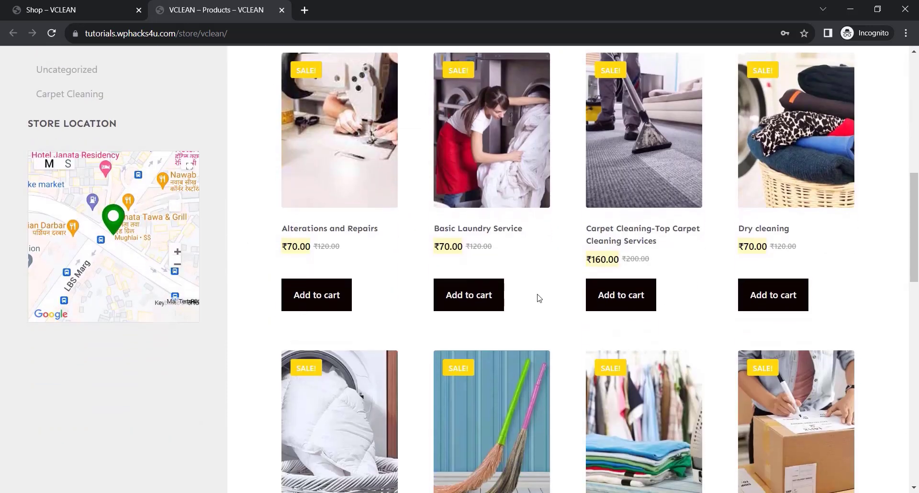
scroll(538, 297, "down", 8)
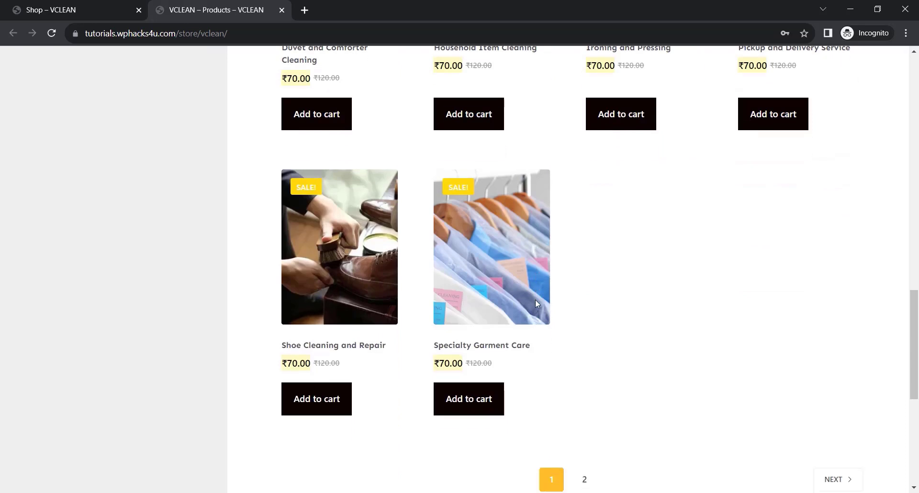
scroll(535, 300, "down", 1)
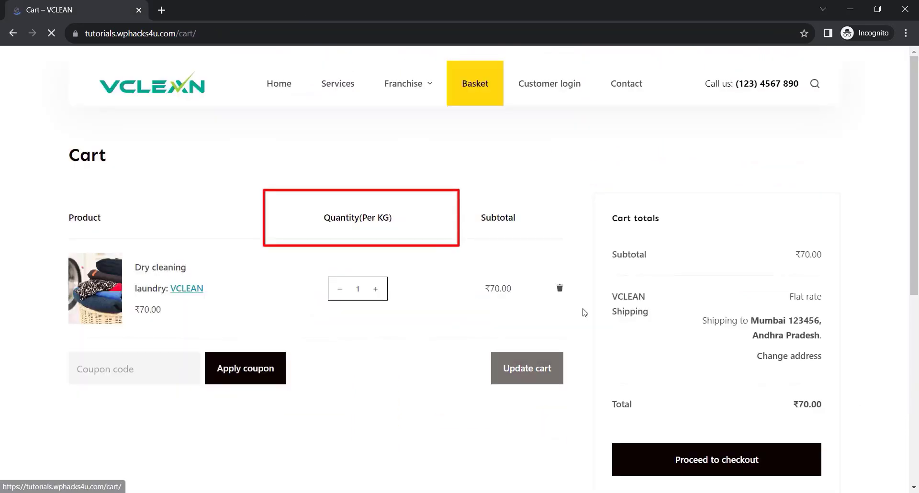
Take the Dry cleaning cart to checkout, setting the order type to Delivery and the delivery date to September 19, 2023.
scroll(680, 297, "down", 4)
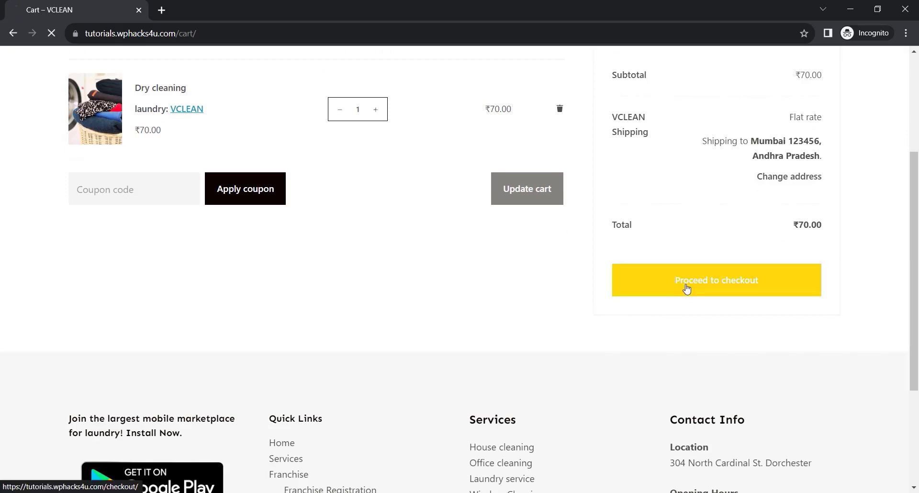
left_click(686, 288)
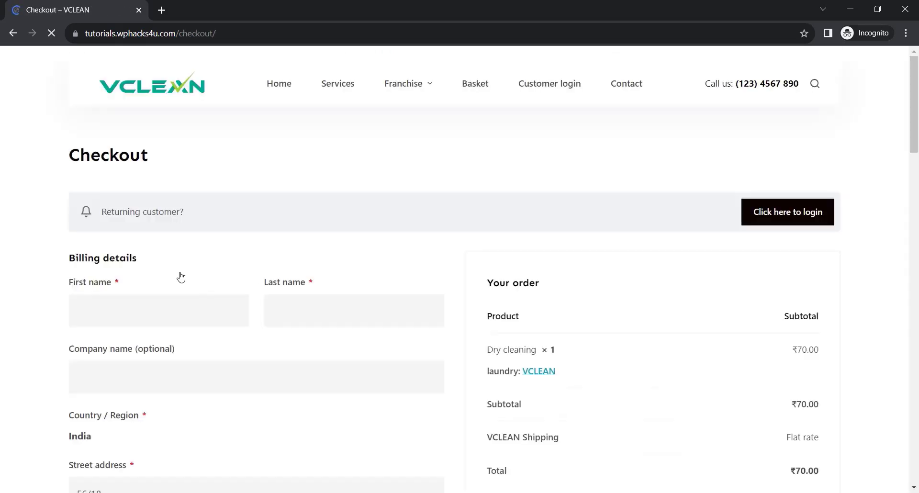
left_click(197, 423)
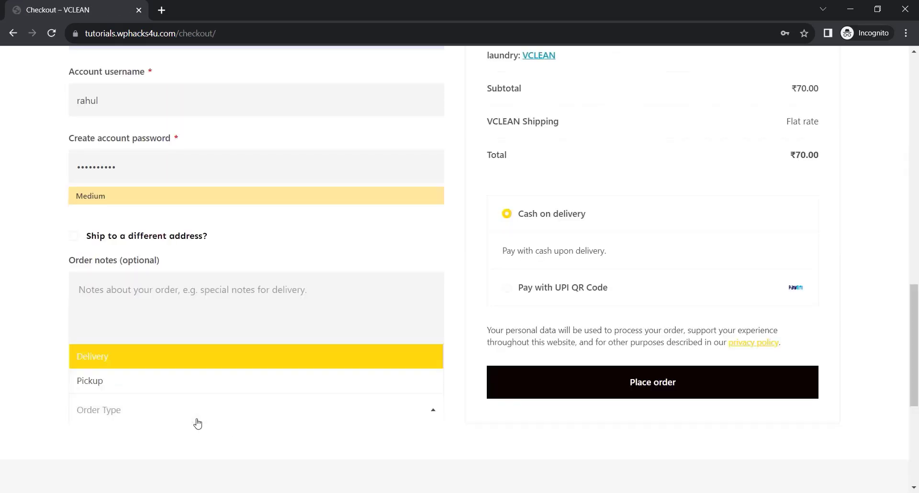
left_click(130, 363)
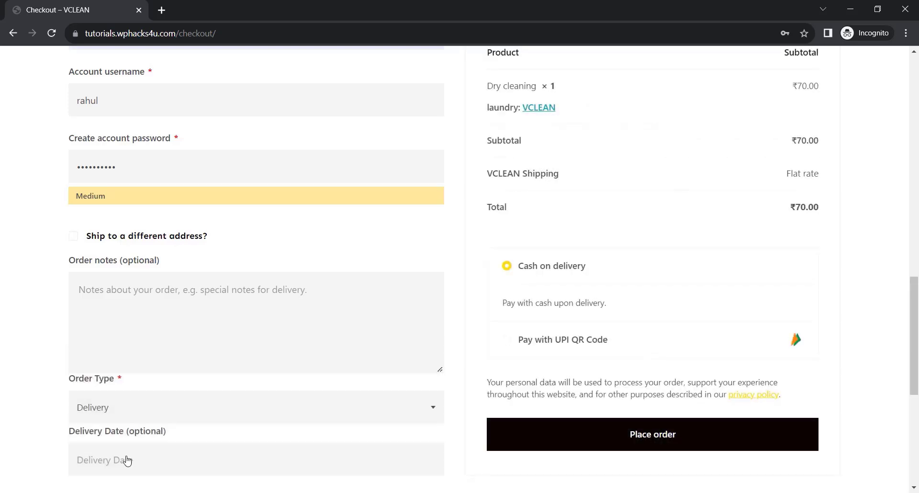
left_click(121, 463)
left_click(131, 381)
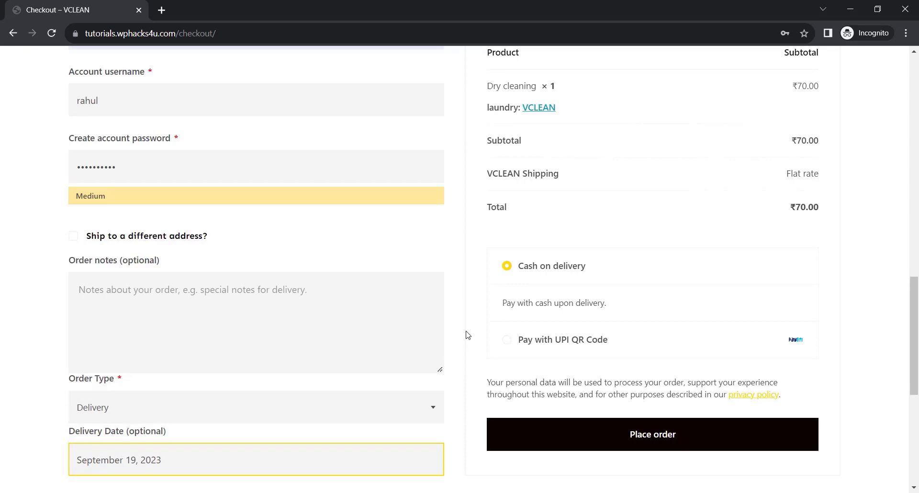
Place the Dry cleaning order with cash on delivery as the payment method.
left_click(667, 438)
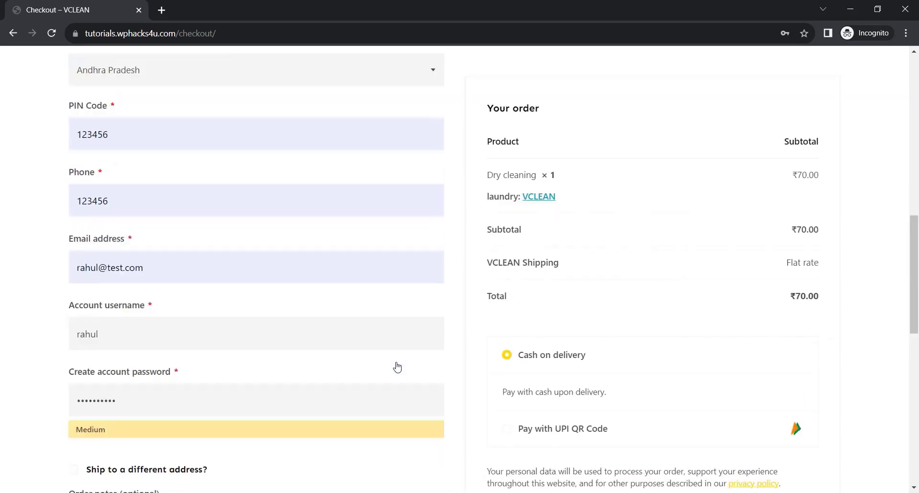
scroll(469, 374, "down", 3)
left_click(659, 316)
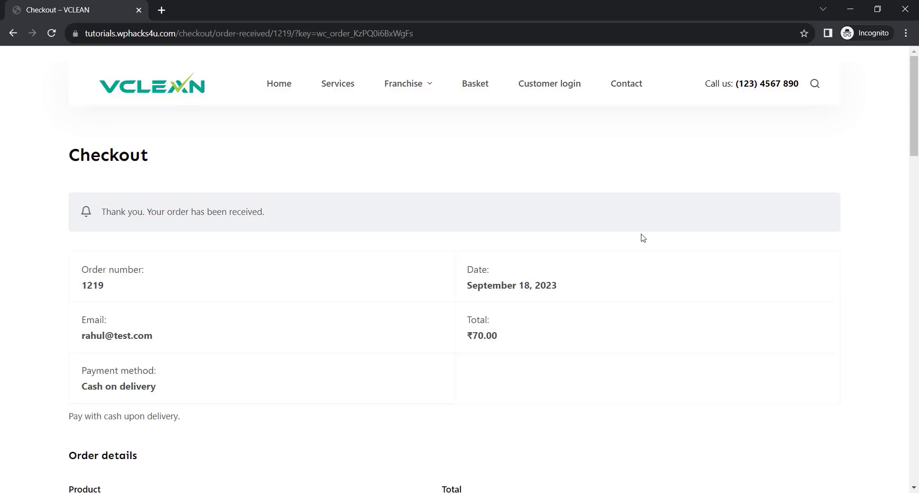
Open the newest order from the customer account's orders and examine its details, delivery date and VCLEAN shipping, refund and cancellation policies.
left_click(550, 85)
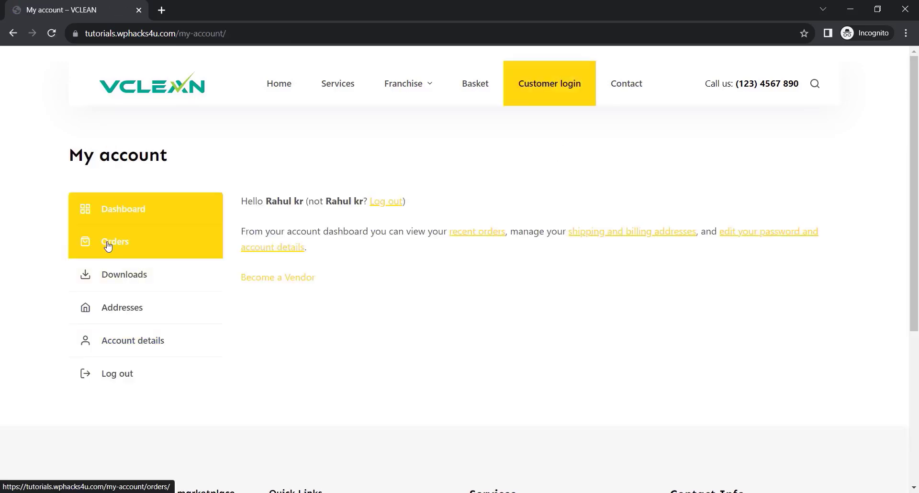
left_click(108, 245)
left_click(800, 254)
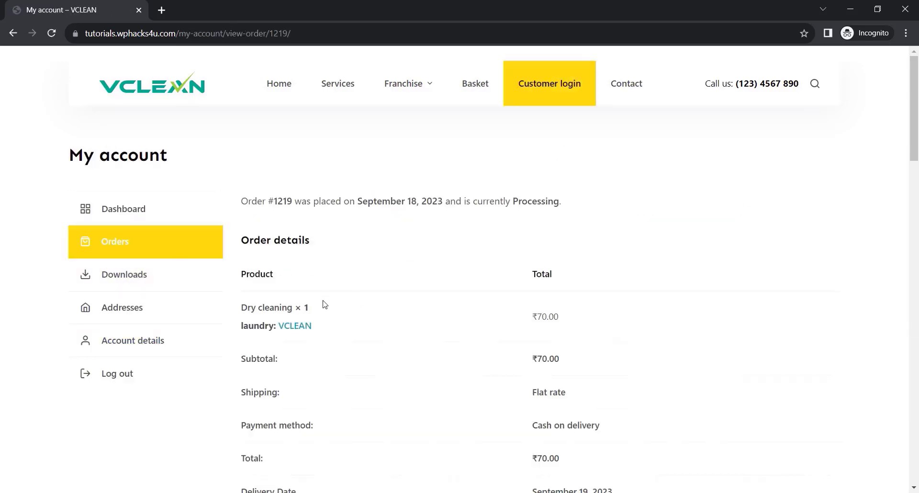
scroll(324, 305, "down", 3)
scroll(503, 320, "down", 3)
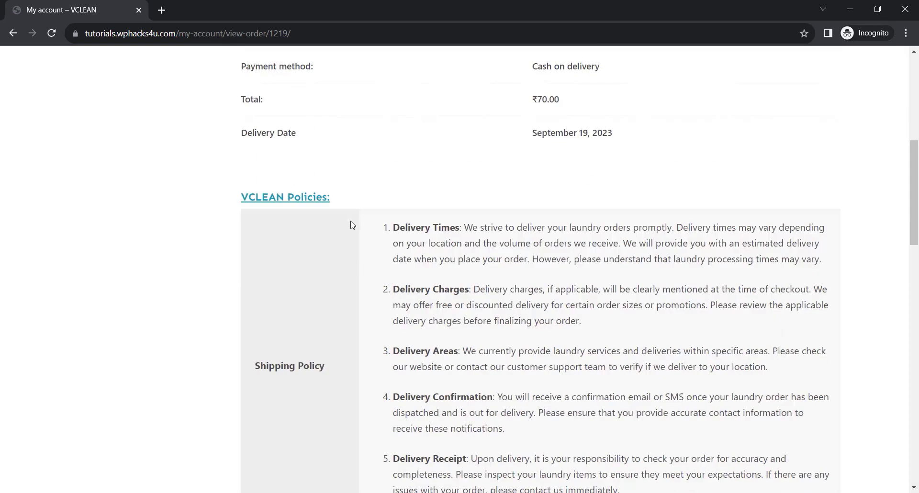
scroll(395, 289, "down", 5)
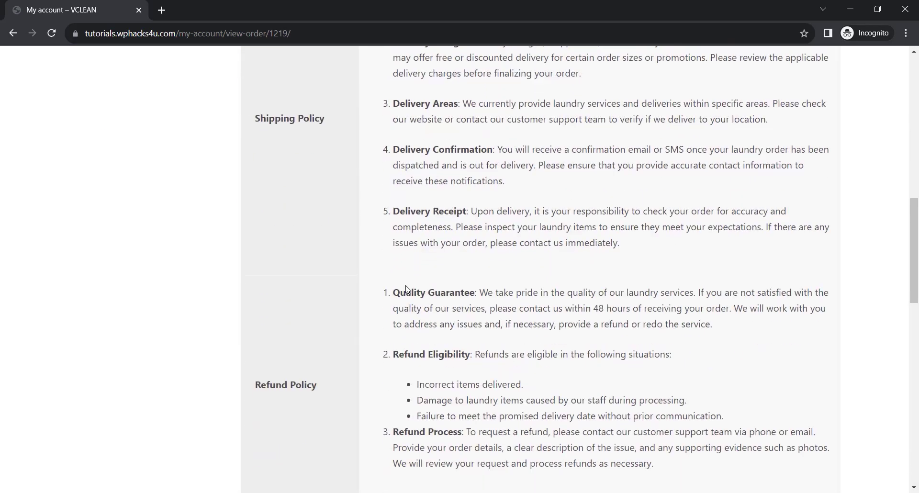
scroll(408, 289, "down", 3)
scroll(407, 289, "up", 10)
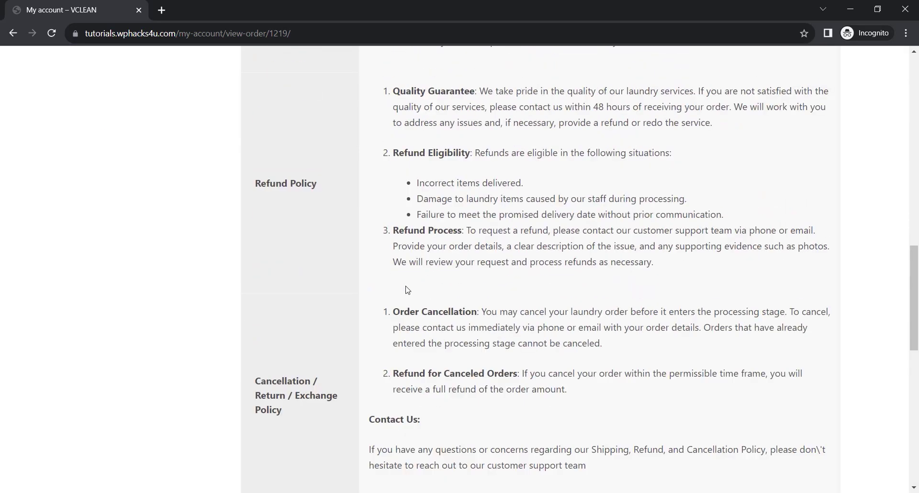
scroll(408, 289, "up", 5)
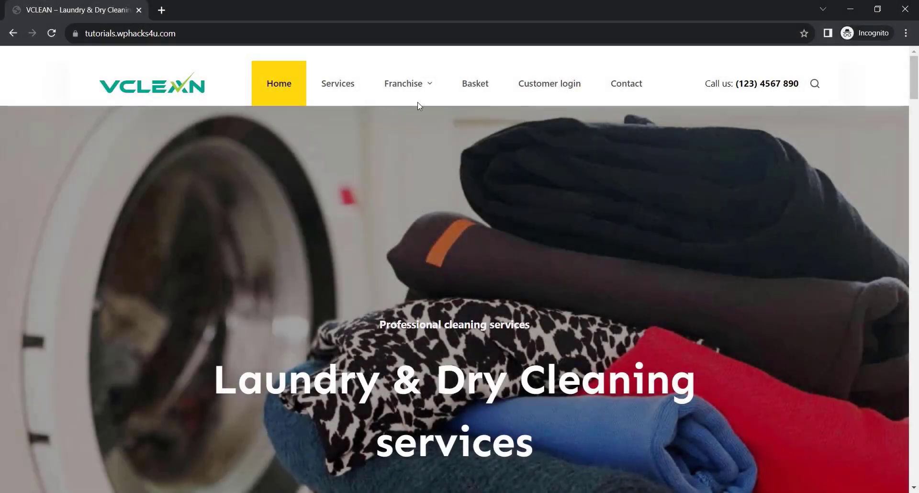
Register a new franchise vendor with the store name lundrymate, entering the vendor's e-mail and the account password twice.
mouse_move(429, 89)
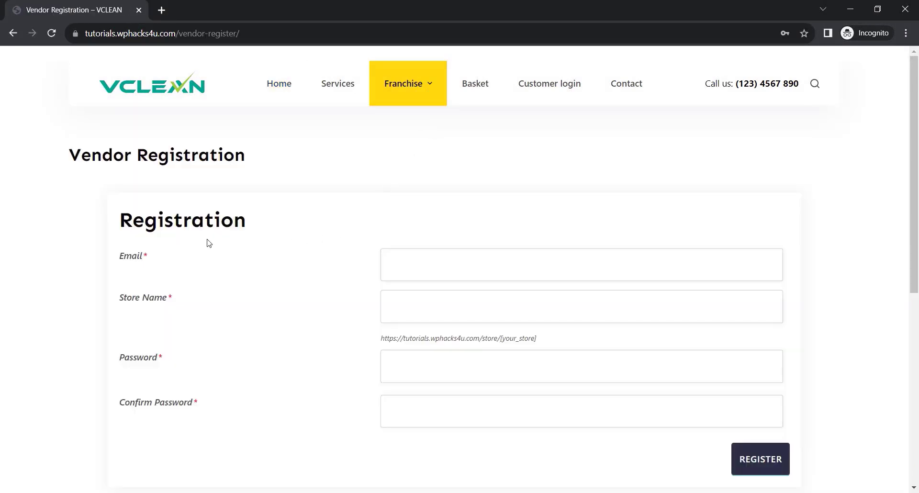
scroll(208, 244, "down", 1)
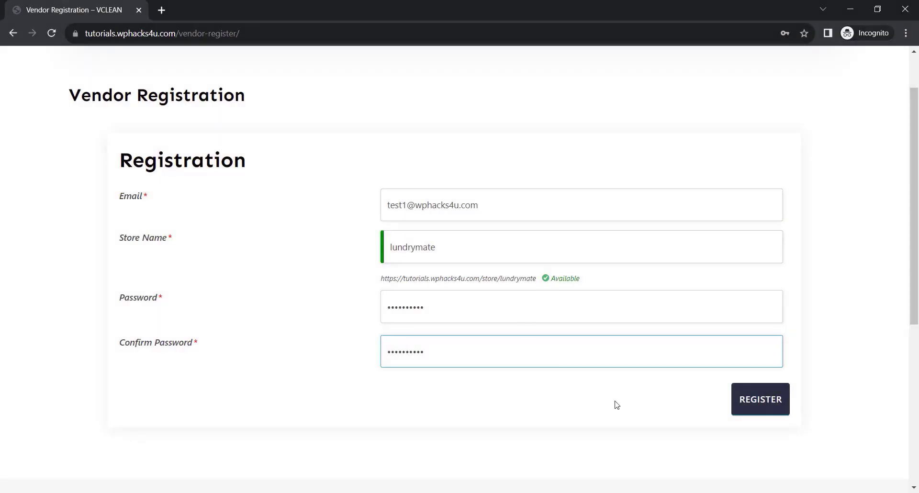
left_click(755, 406)
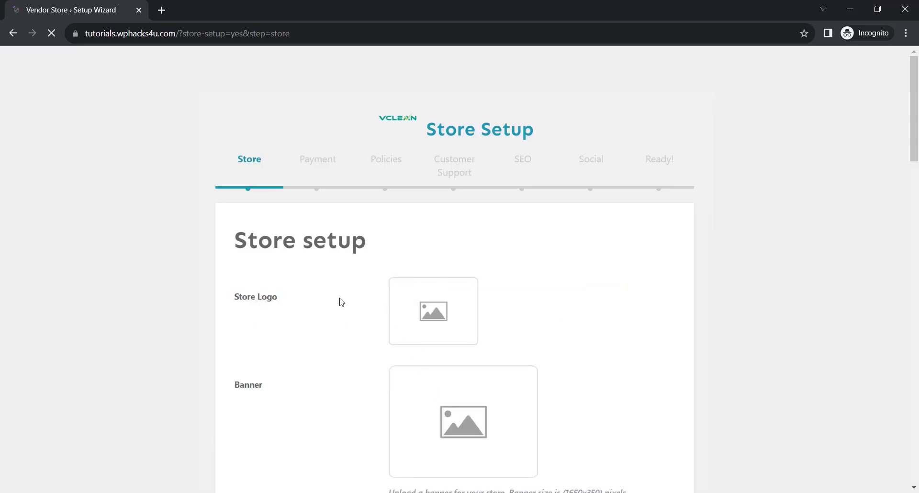
Add the Laundry Mate logo and the clothes-and-iron banner image to the store setup.
scroll(432, 202, "down", 3)
left_click(432, 202)
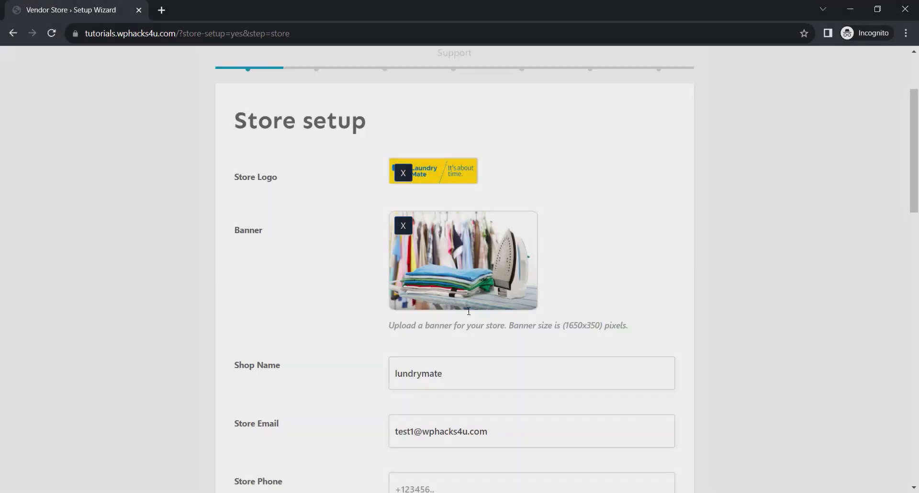
scroll(369, 321, "down", 4)
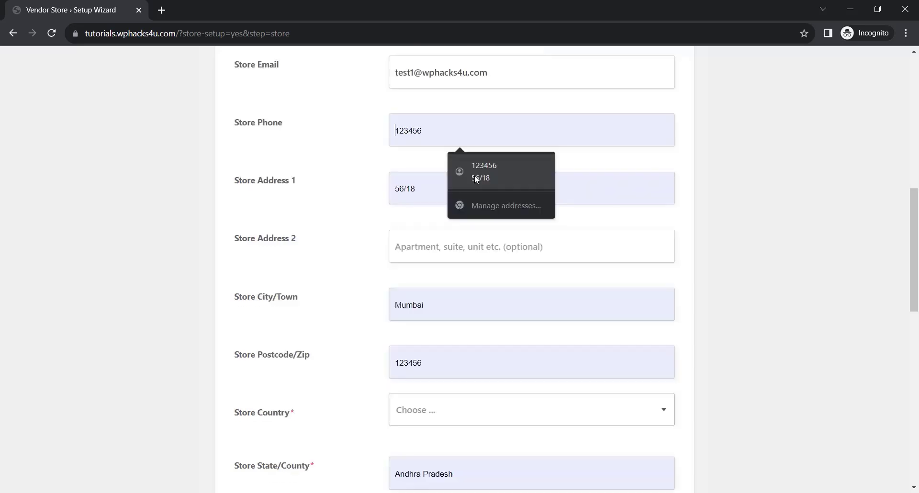
Edit the shop name and fill in the store's address details, with India as the country and Andhra Pradesh as the state.
left_click(475, 175)
scroll(341, 273, "down", 3)
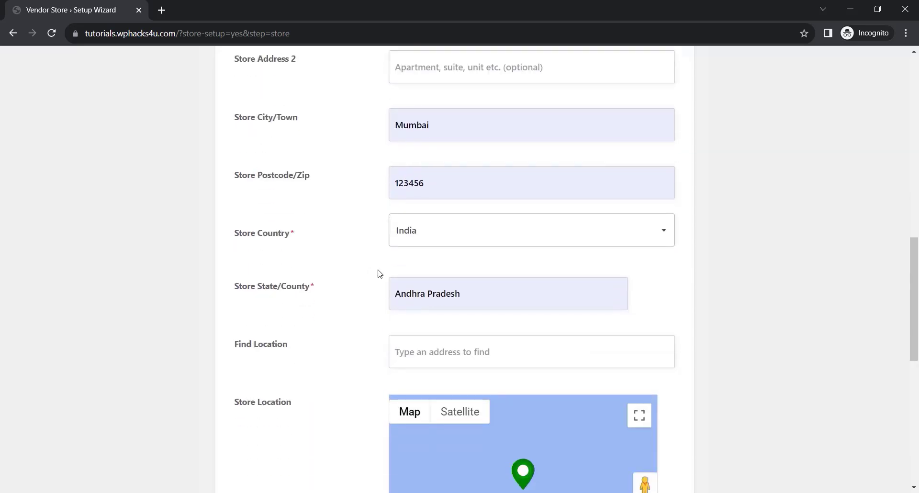
Set the store location to Delhi, India, move the map marker slightly towards New Delhi, and continue to the payment setup.
scroll(378, 272, "down", 3)
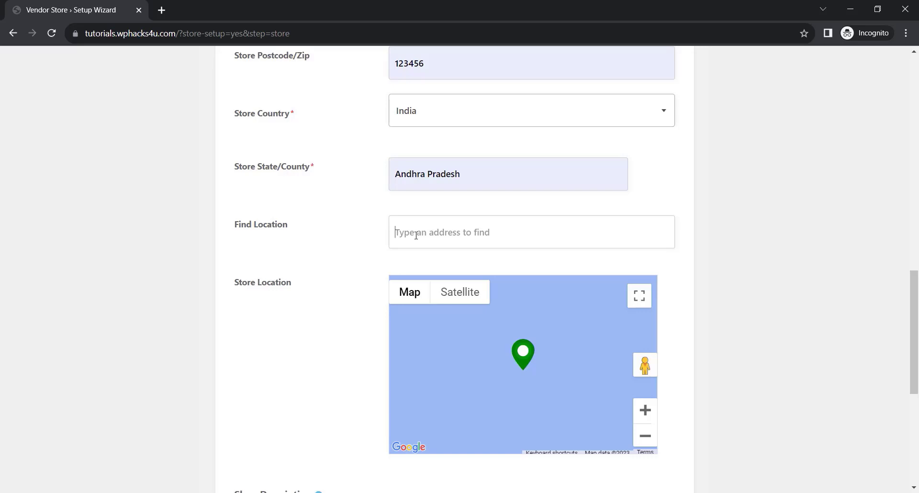
left_click(416, 235)
type("delhi")
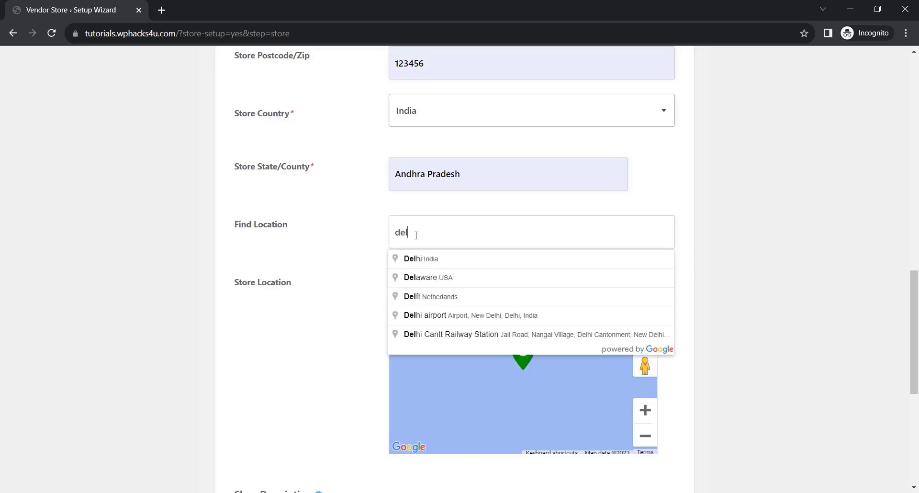
left_click(462, 265)
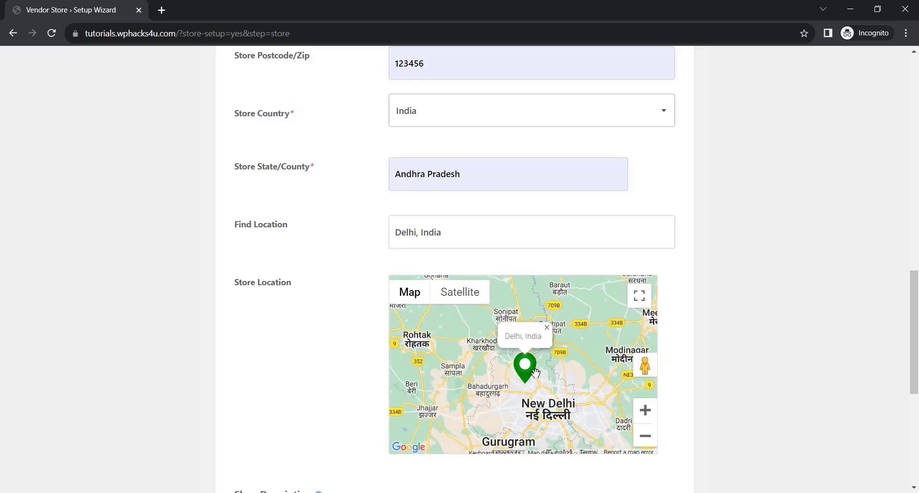
mouse_move(522, 368)
left_mouse_down()
mouse_move(542, 375)
mouse_move(430, 371)
mouse_move(541, 378)
left_mouse_up()
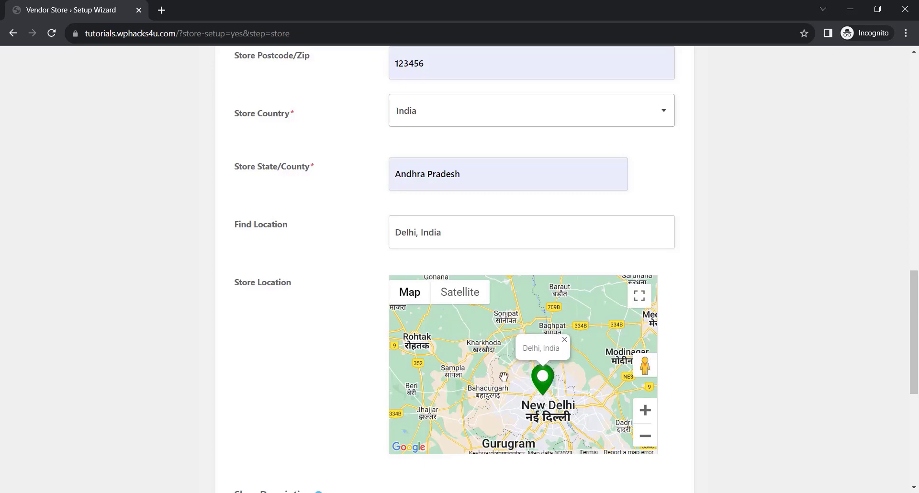
scroll(357, 369, "down", 5)
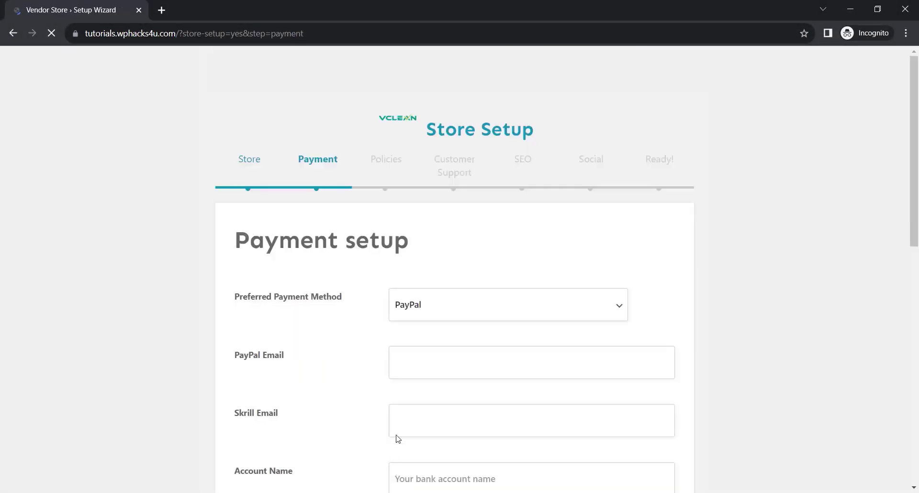
Choose Bank Transfer as the preferred payment method and skip the payment setup without filling in the bank details.
scroll(350, 244, "down", 1)
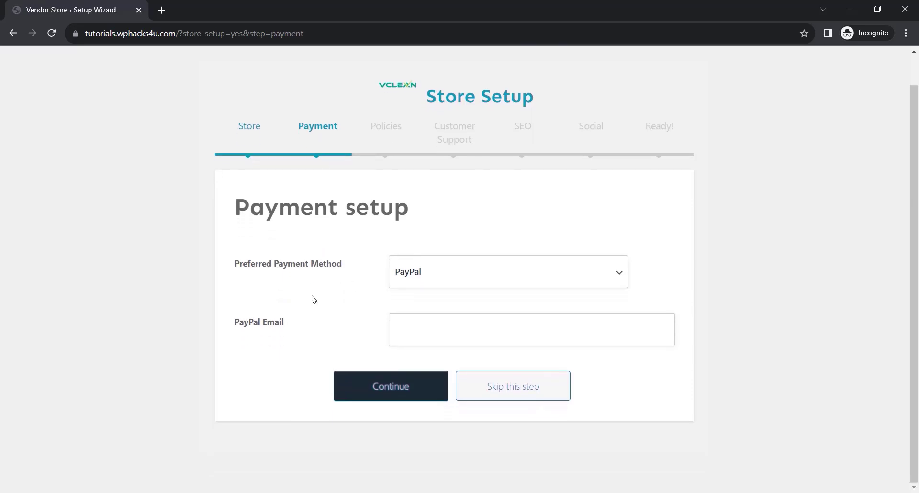
left_click(416, 283)
left_click(423, 309)
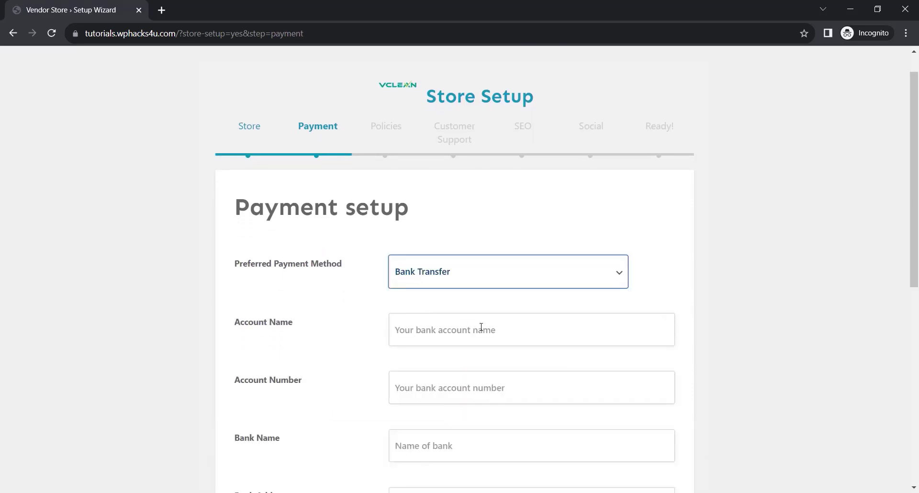
scroll(441, 283, "down", 6)
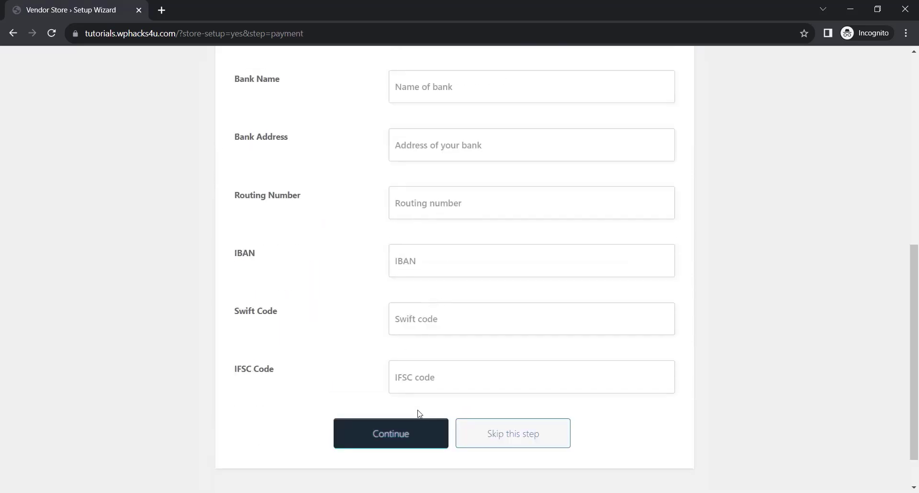
left_click(509, 436)
Continue through the policy, customer support, SEO and social setup pages without changes and go to the vendor's store dashboard.
scroll(428, 392, "down", 10)
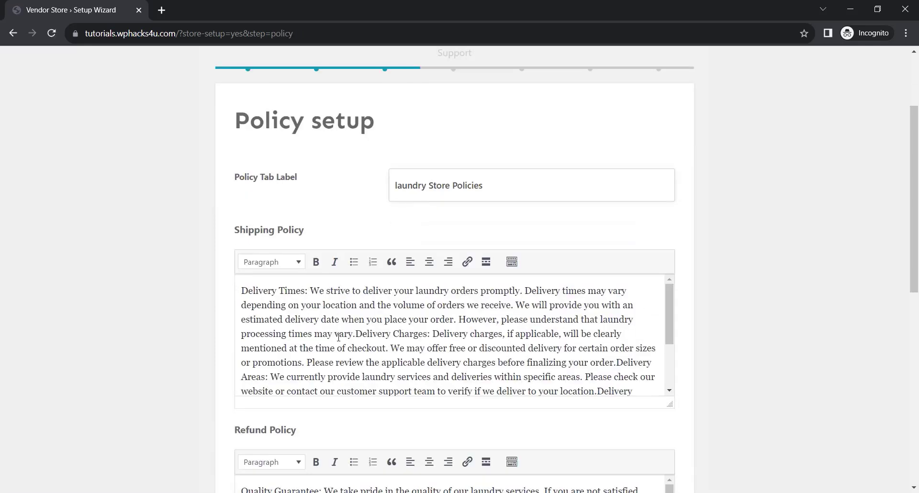
left_click(428, 392)
scroll(371, 274, "down", 5)
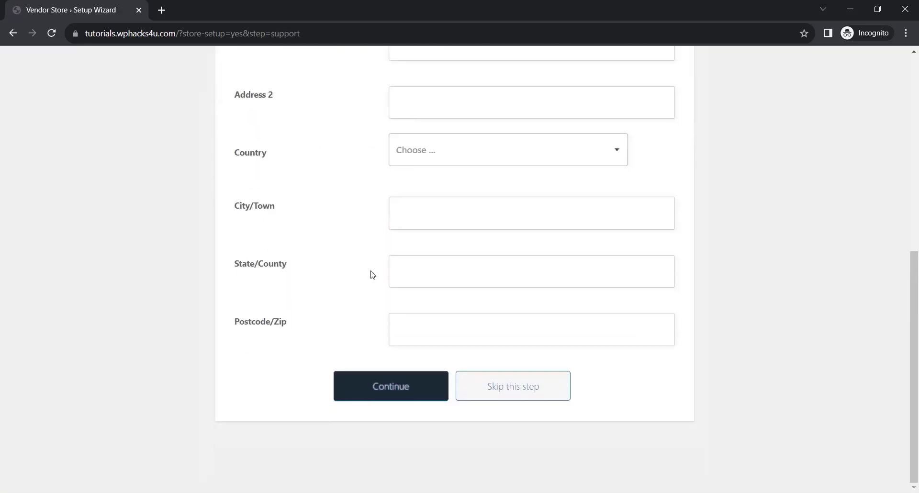
left_click(398, 386)
scroll(367, 316, "down", 8)
scroll(367, 298, "down", 3)
left_click(408, 388)
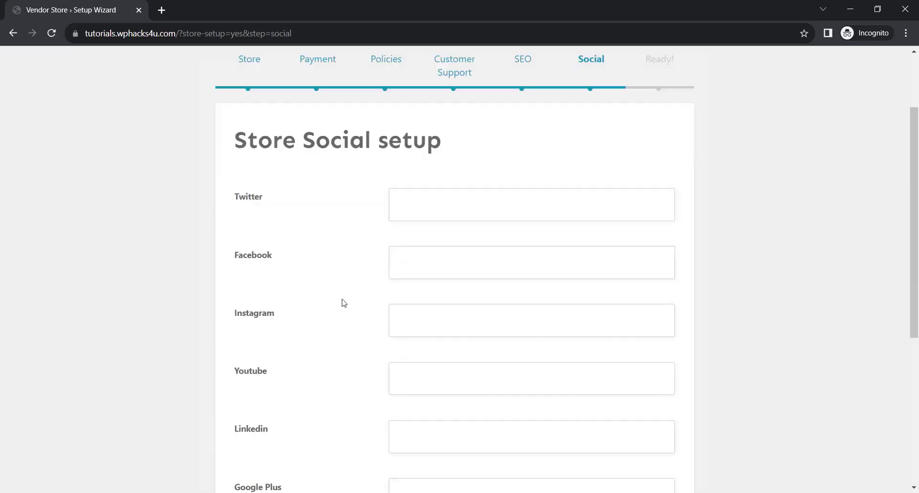
scroll(343, 302, "down", 5)
left_click(414, 388)
left_click(451, 386)
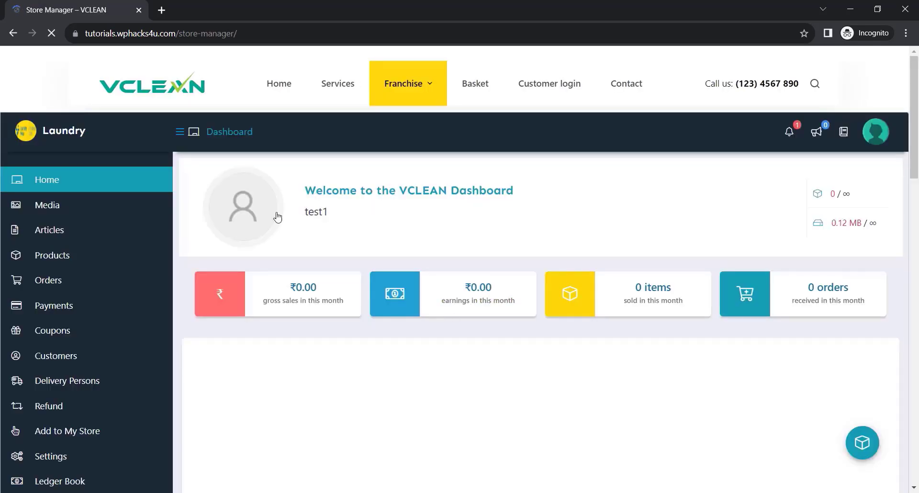
Examine the vendor dashboard's sales report, store analytics, sales by product and notifications, plus the available store sections.
scroll(386, 225, "down", 5)
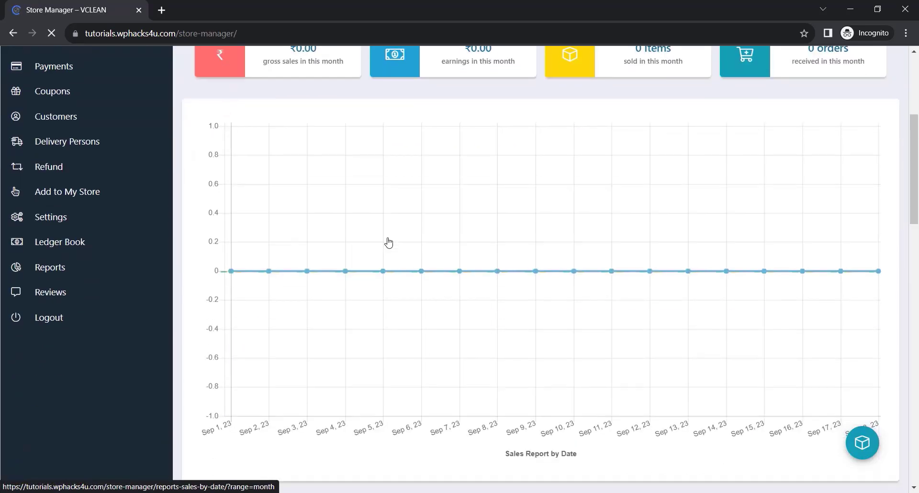
scroll(382, 334, "down", 8)
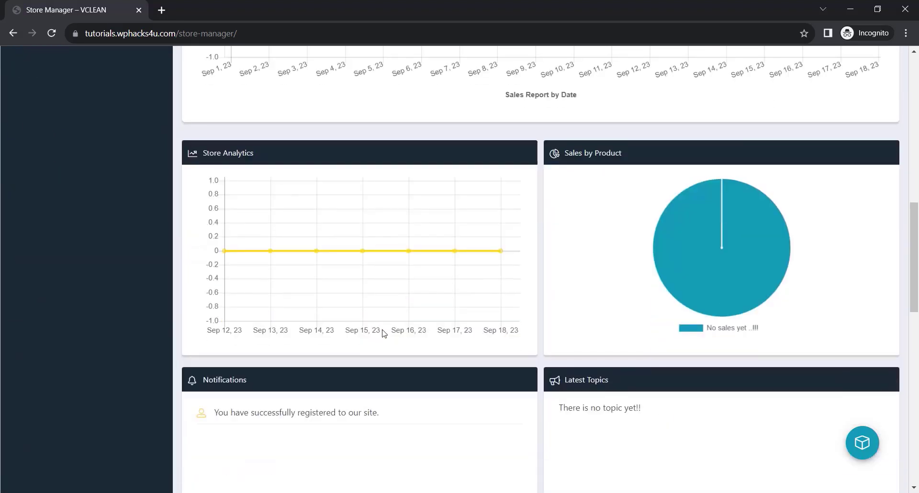
scroll(381, 334, "up", 7)
scroll(384, 334, "up", 5)
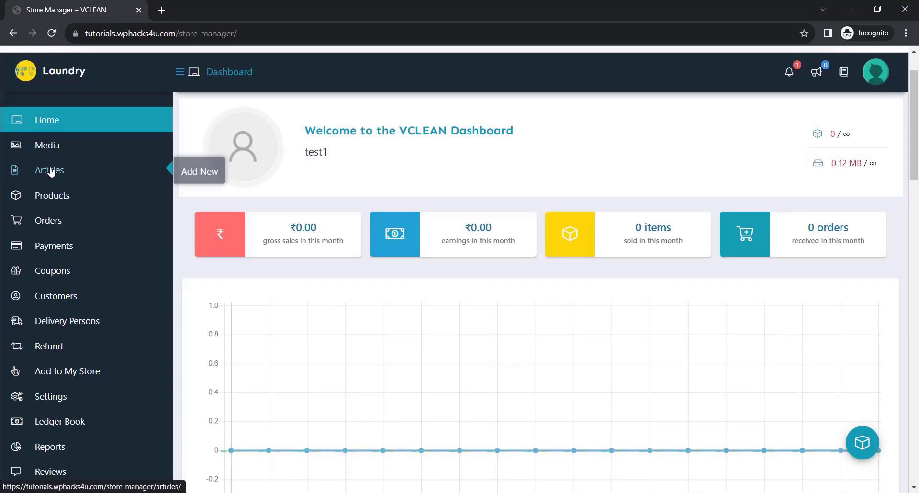
mouse_move(56, 200)
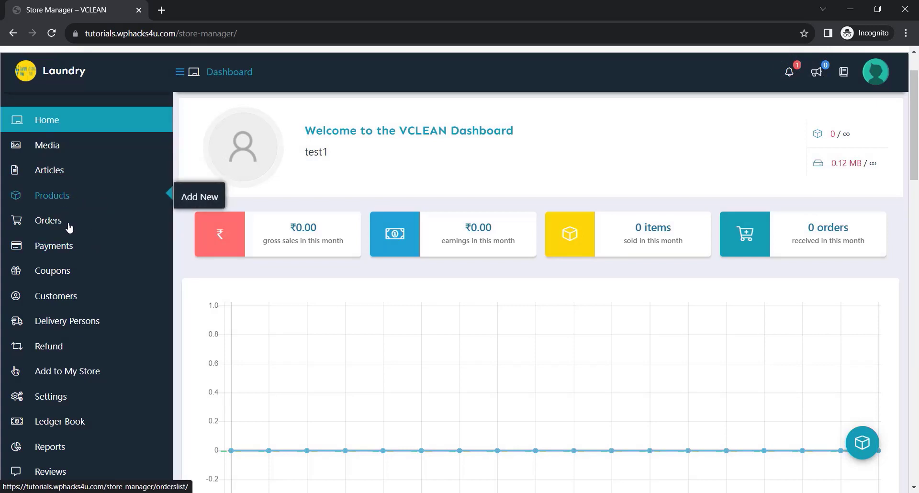
Add a delivery person with a username, e-mail, phone number and first name, and open the list of delivery persons.
mouse_move(90, 322)
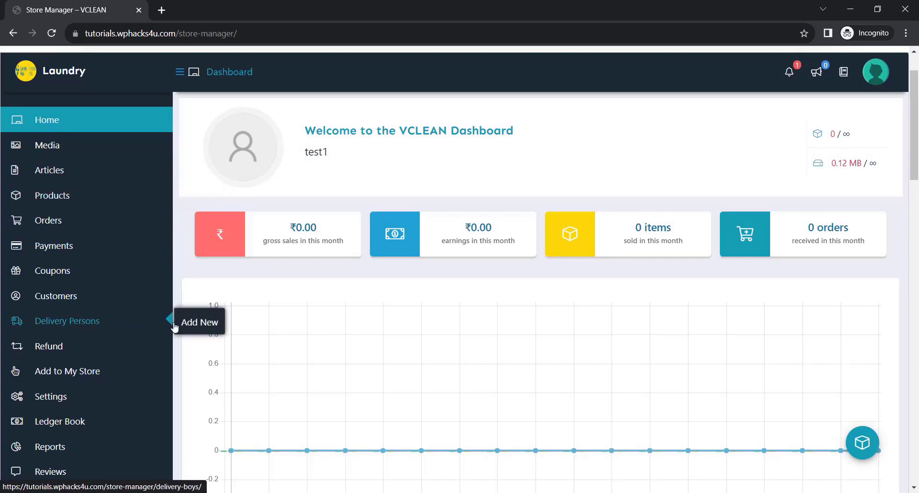
left_click(195, 326)
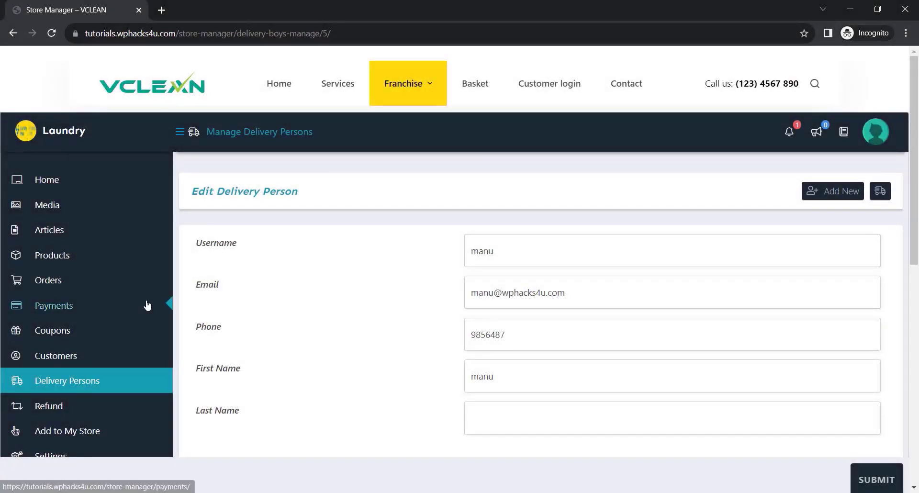
scroll(148, 304, "down", 1)
left_click(97, 322)
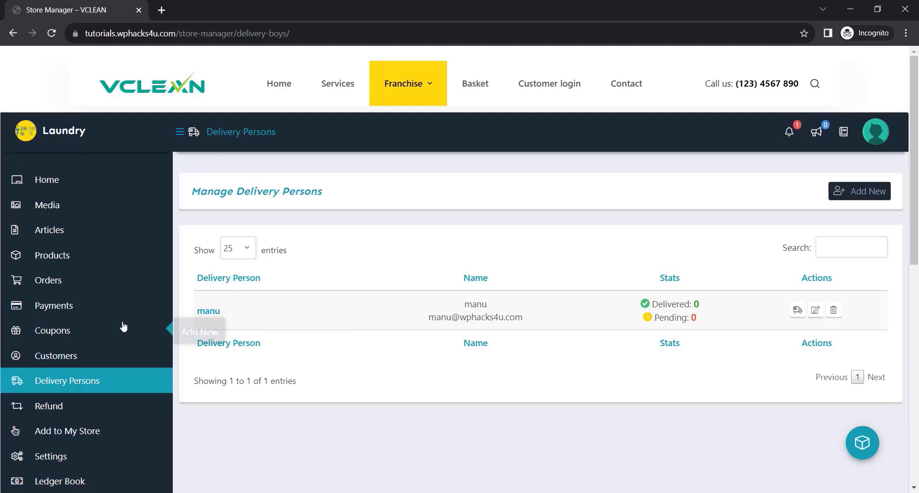
Start a new simple product titled "Bedsheet cleaning Service" with price 130, sale price 90 and a short description of the laundry services.
mouse_move(60, 256)
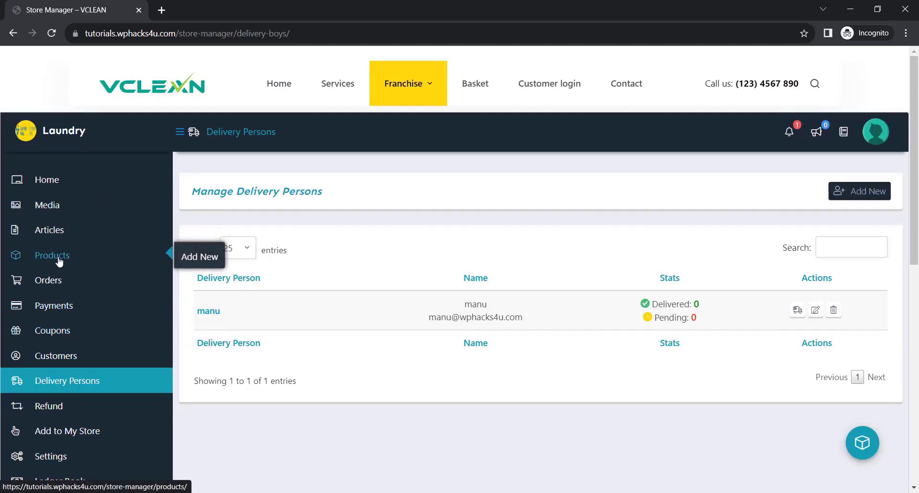
left_click(190, 257)
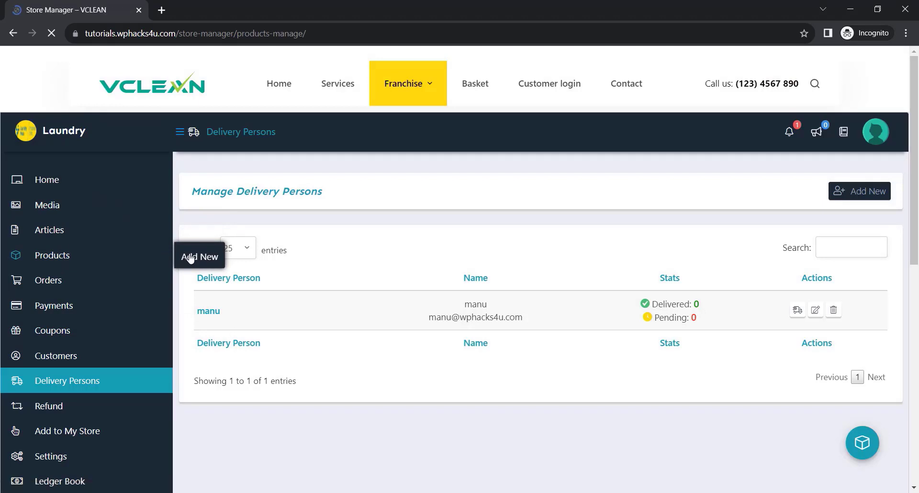
scroll(308, 260, "down", 1)
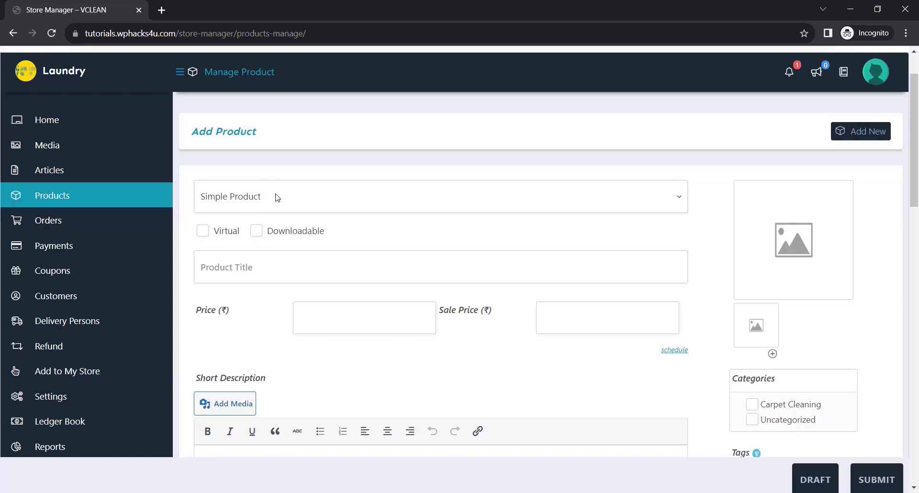
left_click(250, 200)
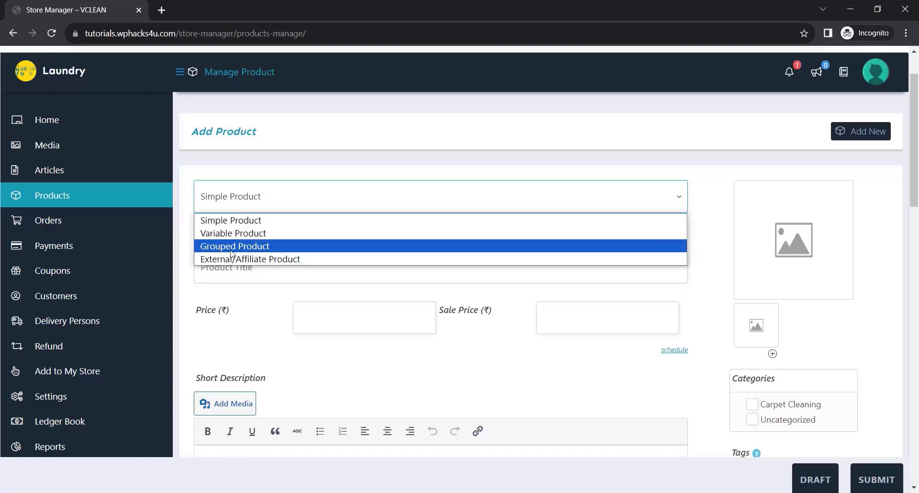
left_click(246, 220)
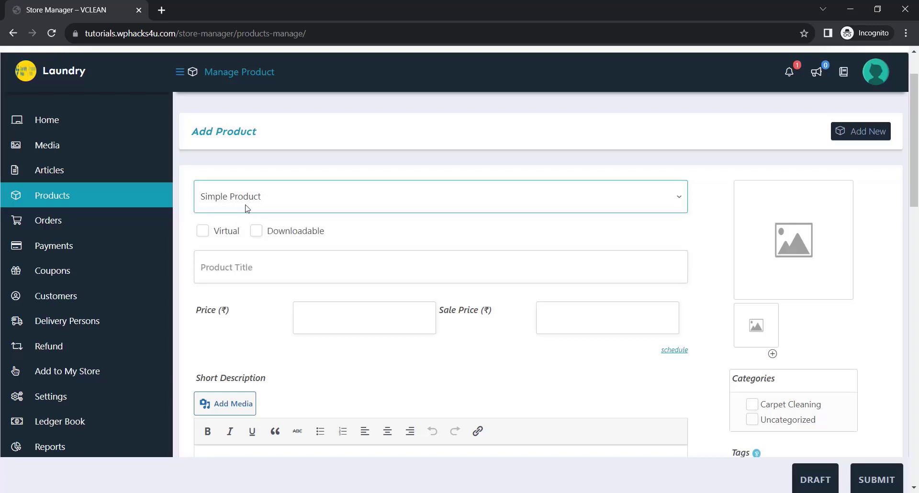
left_click(229, 264)
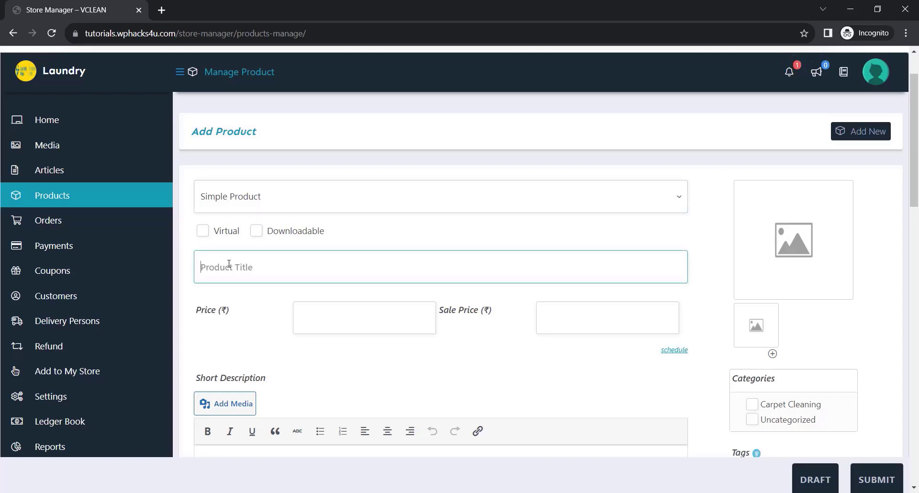
type("Bedsheet cleaning")
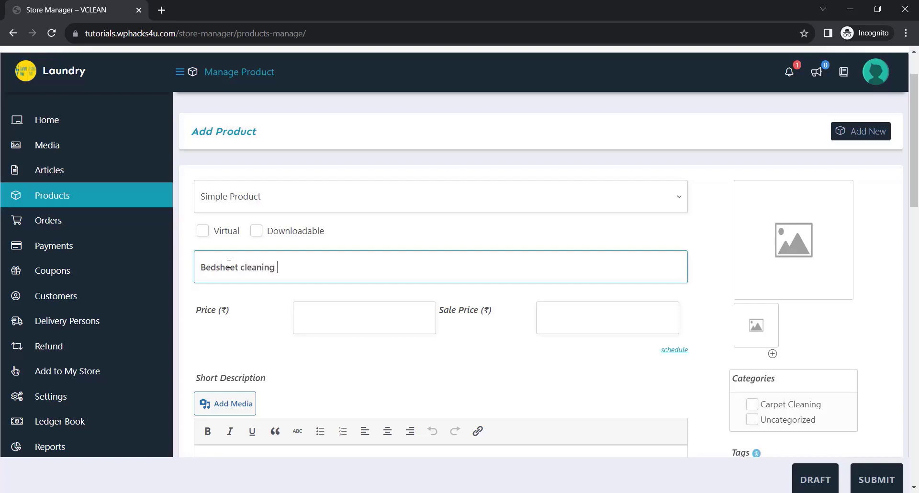
type("Service")
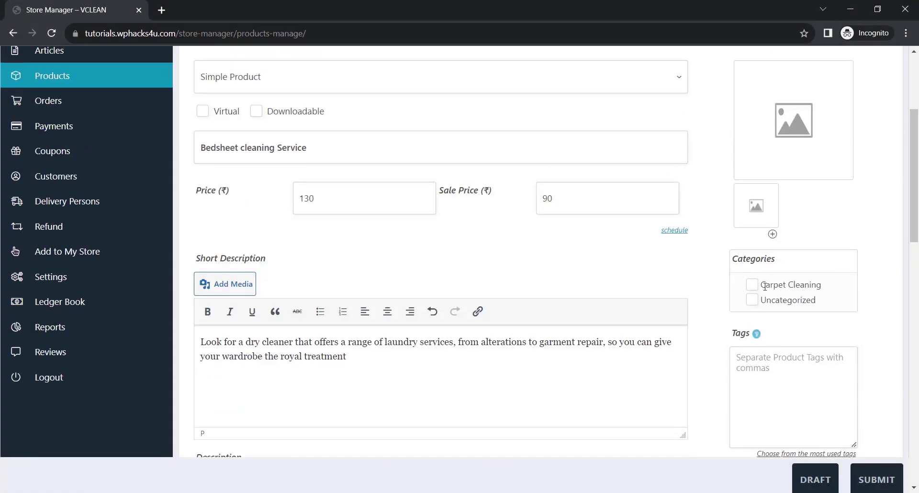
Assign the product to the Carpet Cleaning category and set the folded clothes picture from the media library as its image.
left_click(751, 285)
scroll(747, 254, "up", 3)
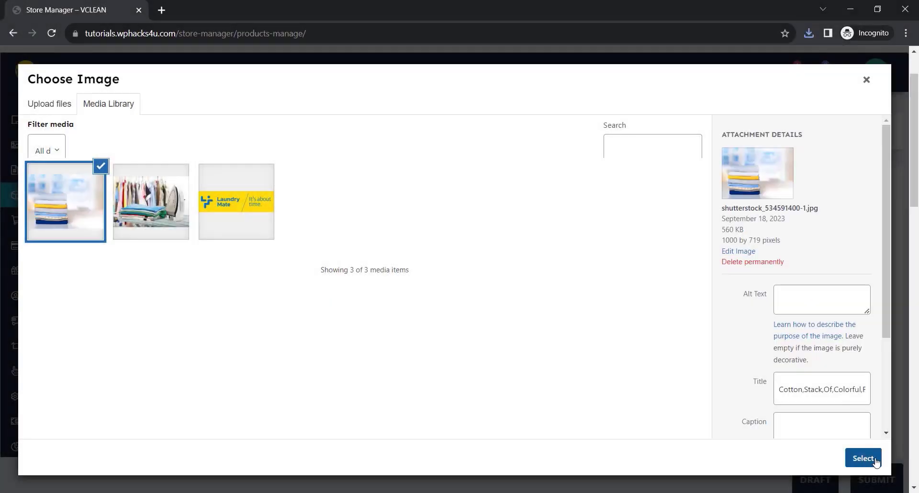
left_click(876, 460)
scroll(698, 340, "down", 10)
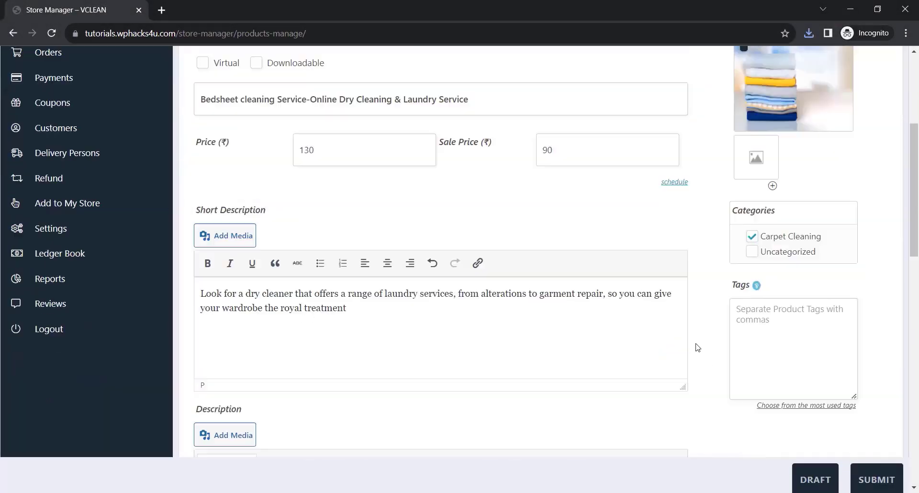
Look over the product's inventory and shipping options and submit the product for publishing.
scroll(697, 352, "down", 3)
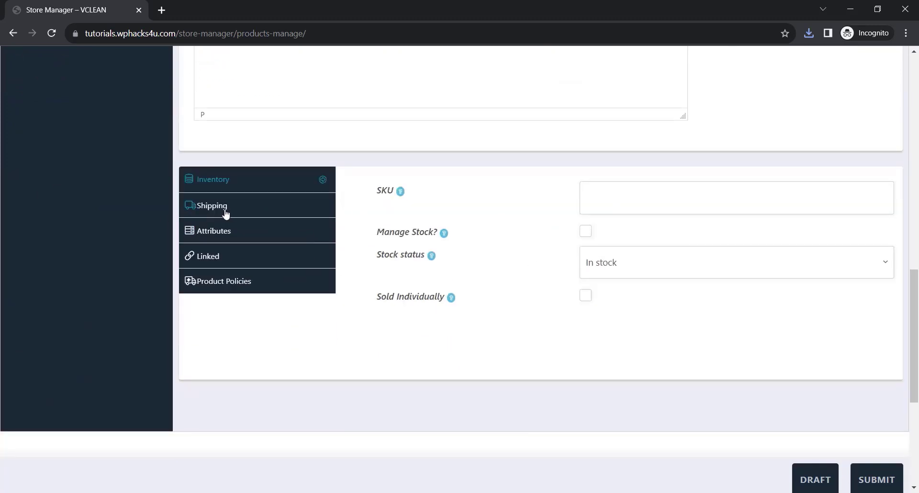
left_click(226, 214)
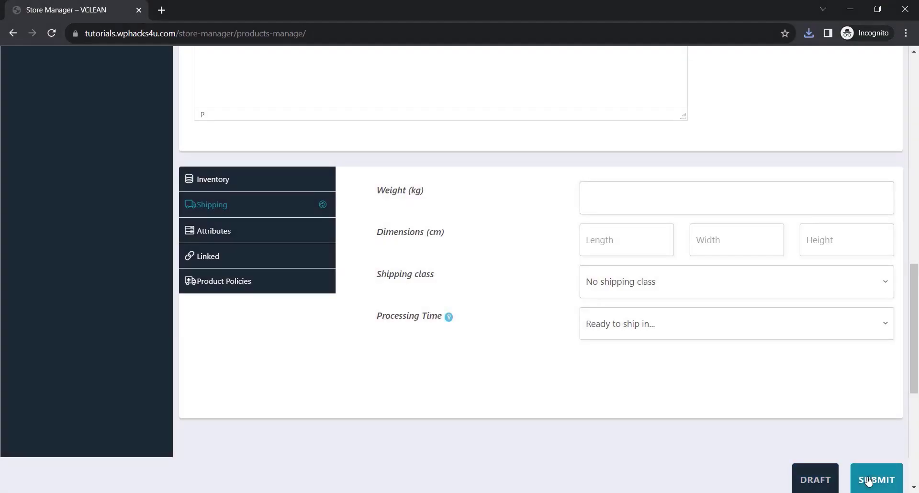
left_click(869, 481)
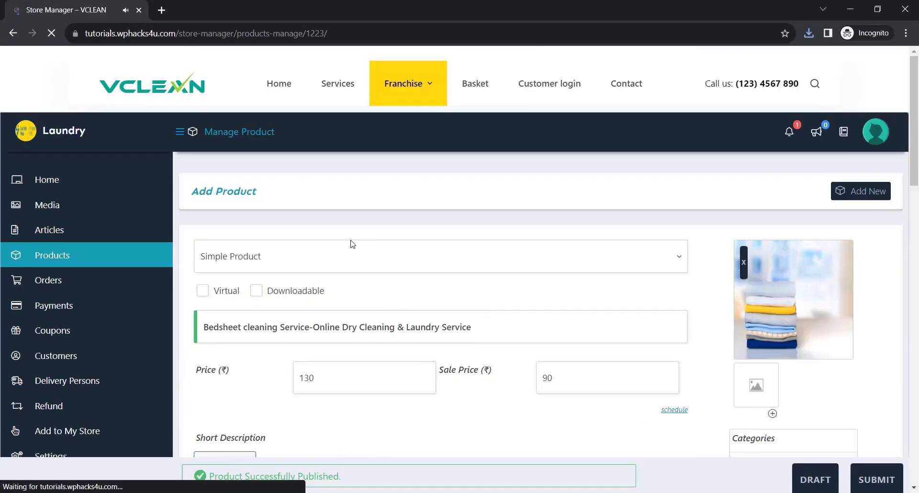
Open the store's product list and examine the bedsheet cleaning product's public page, including its price, vendor, description and related products.
mouse_move(158, 250)
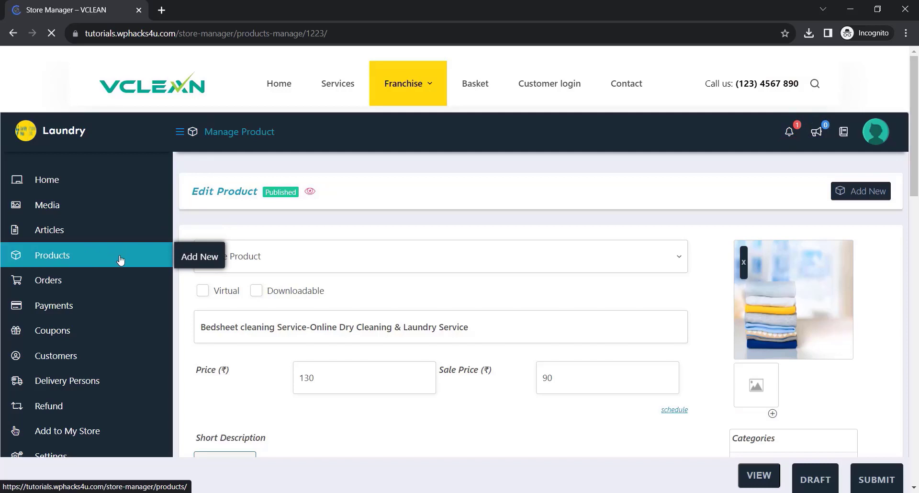
left_click(83, 259)
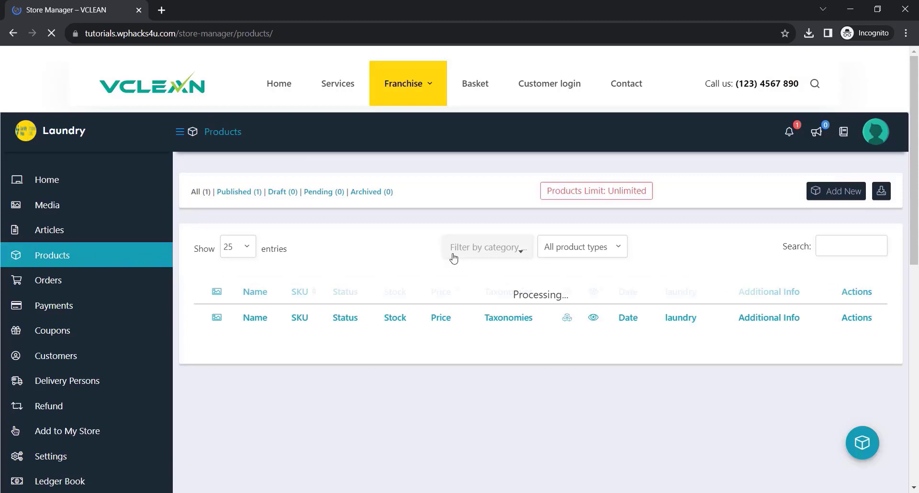
scroll(456, 253, "down", 1)
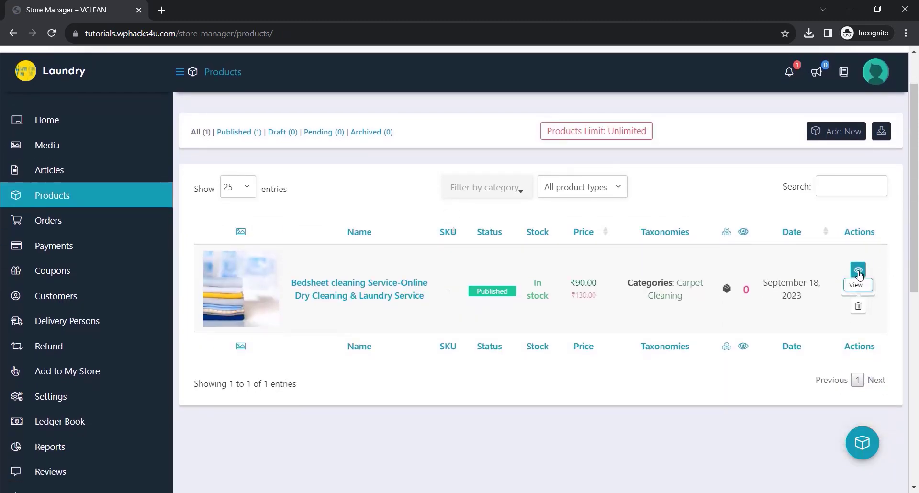
left_click(859, 271)
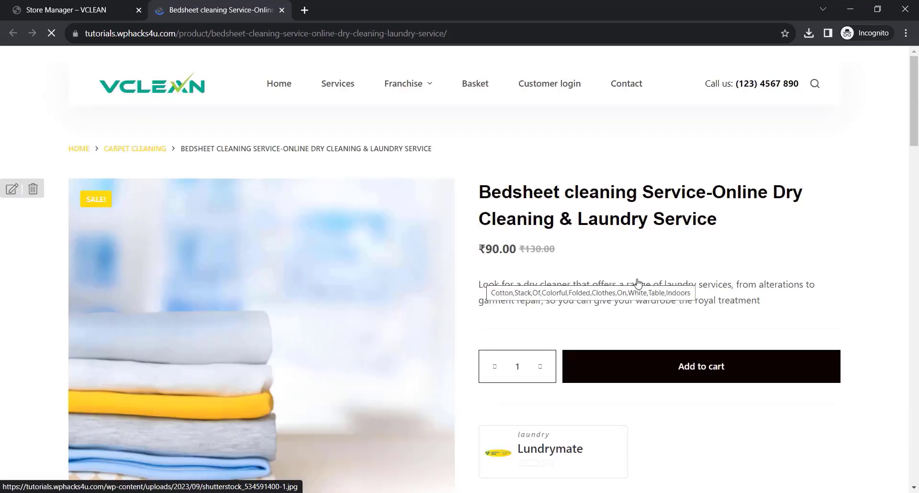
scroll(761, 257, "down", 3)
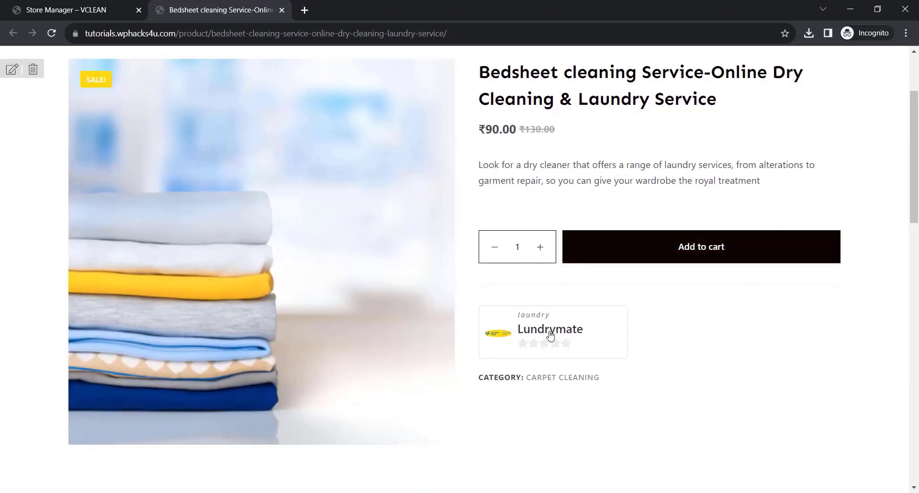
scroll(654, 341, "down", 3)
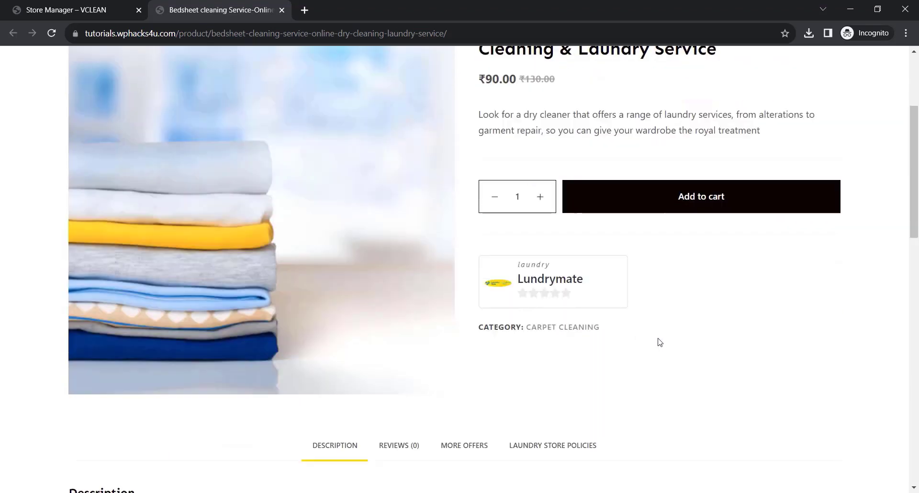
scroll(656, 334, "down", 2)
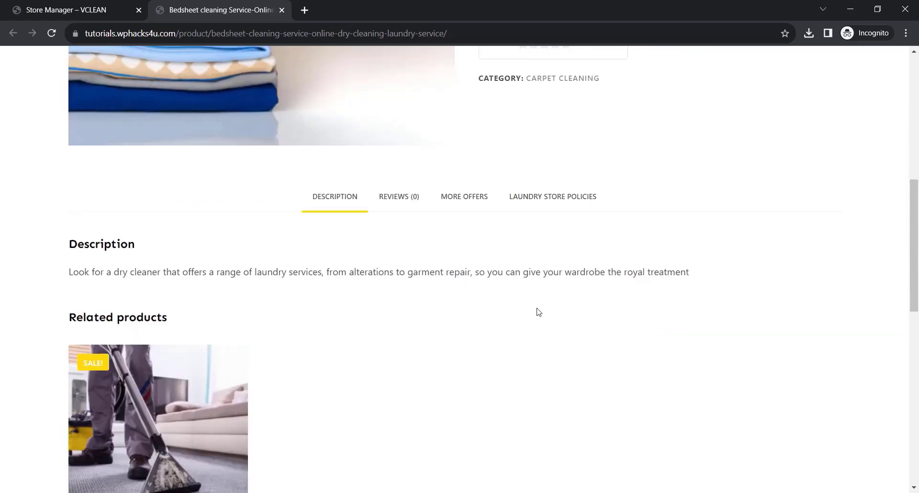
scroll(322, 324, "down", 4)
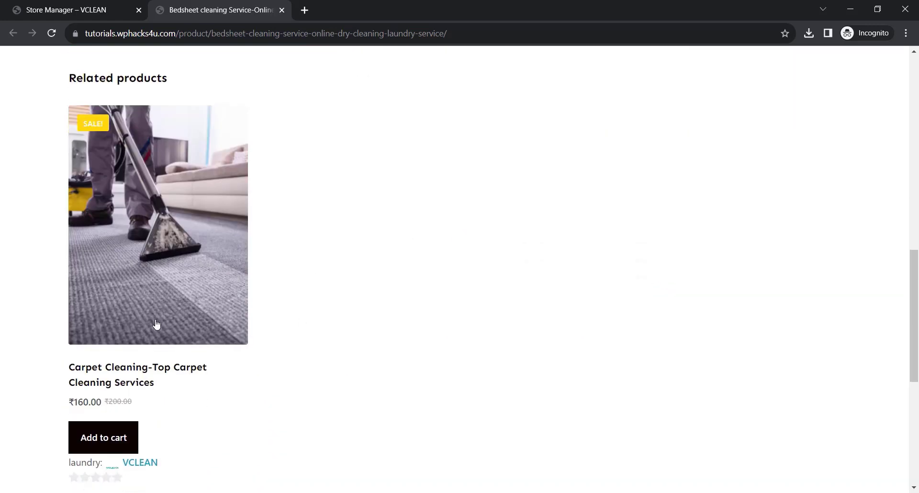
scroll(386, 318, "down", 3)
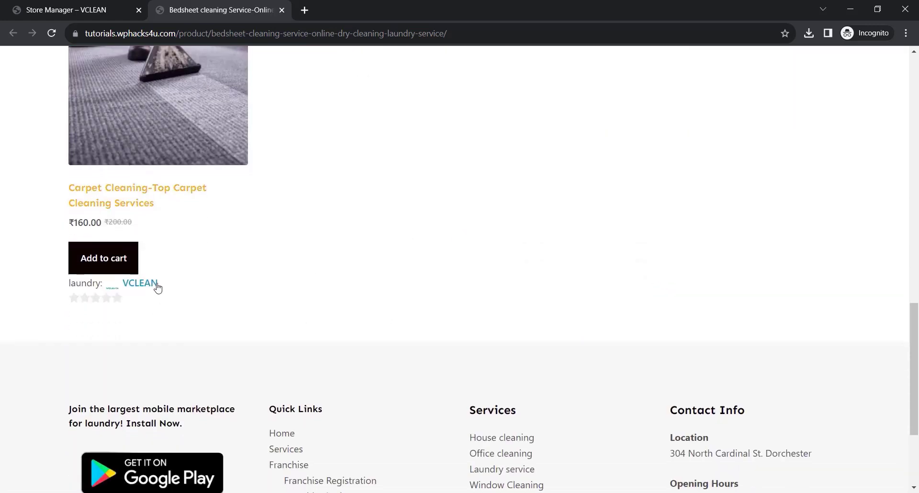
scroll(378, 292, "up", 11)
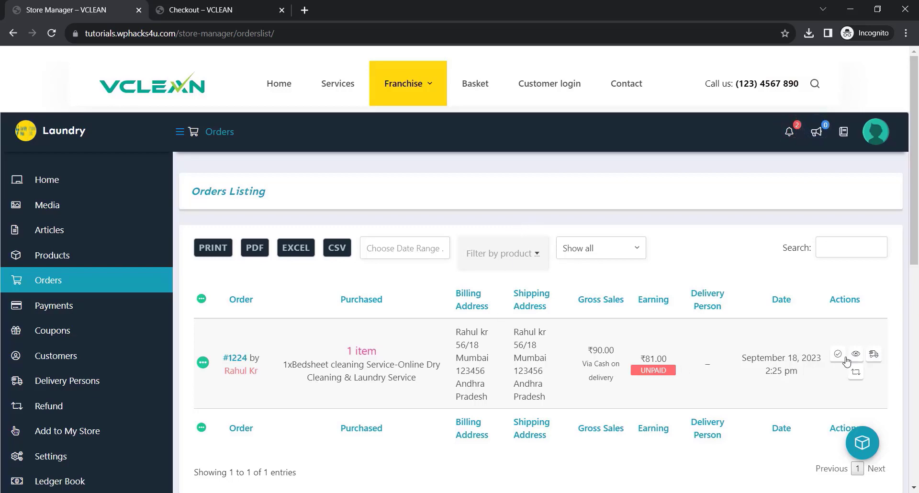
Assign the store's delivery person to the bedsheet cleaning order in the vendor's orders listing.
left_click(872, 358)
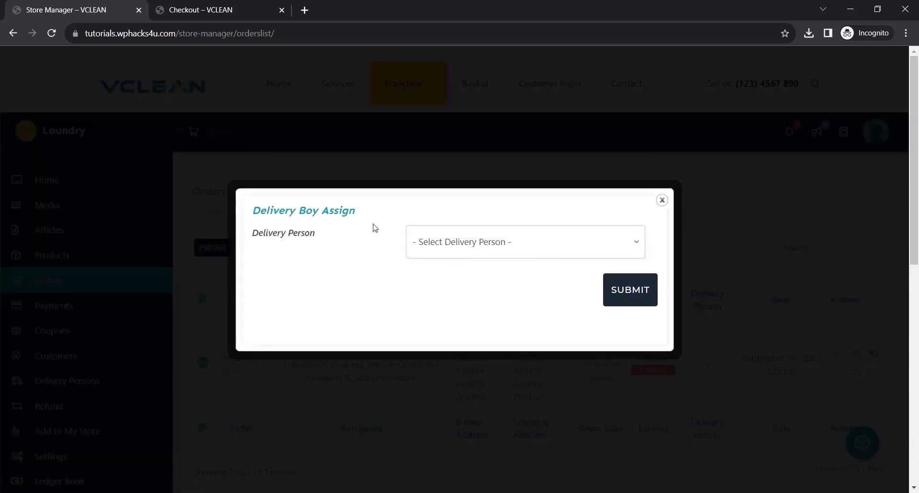
left_click(456, 249)
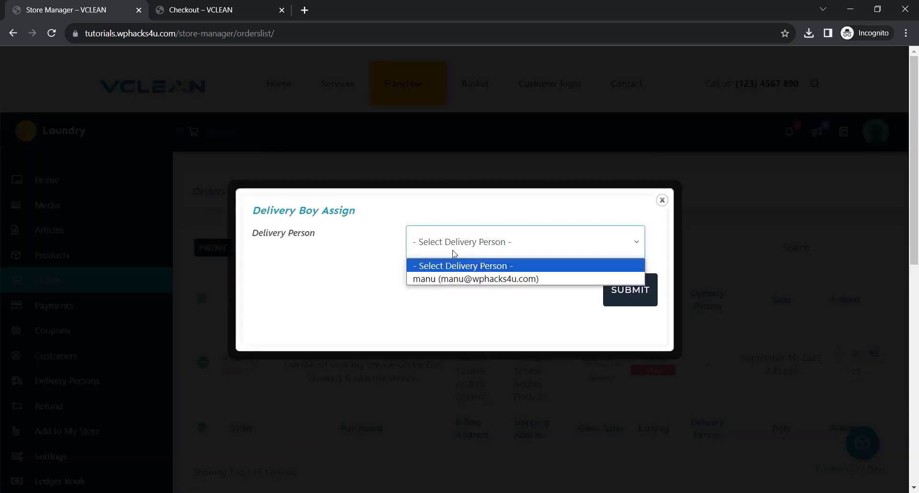
left_click(460, 279)
left_click(625, 290)
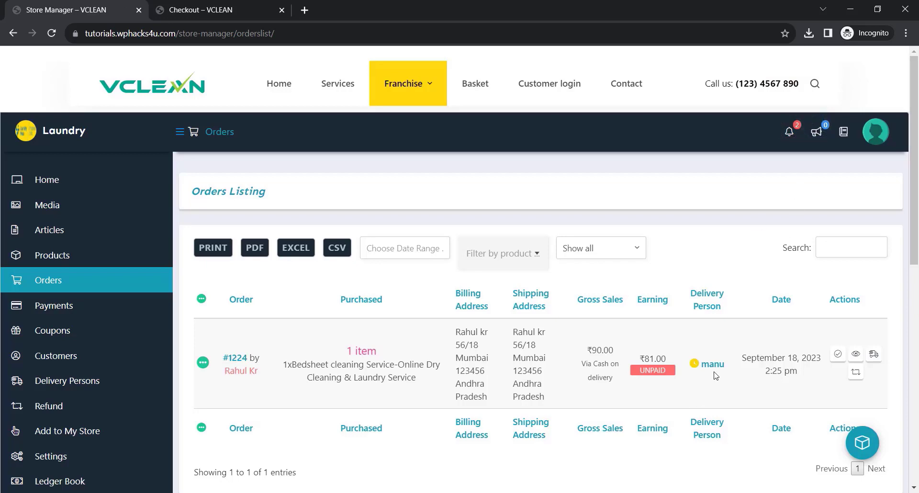
mouse_move(696, 364)
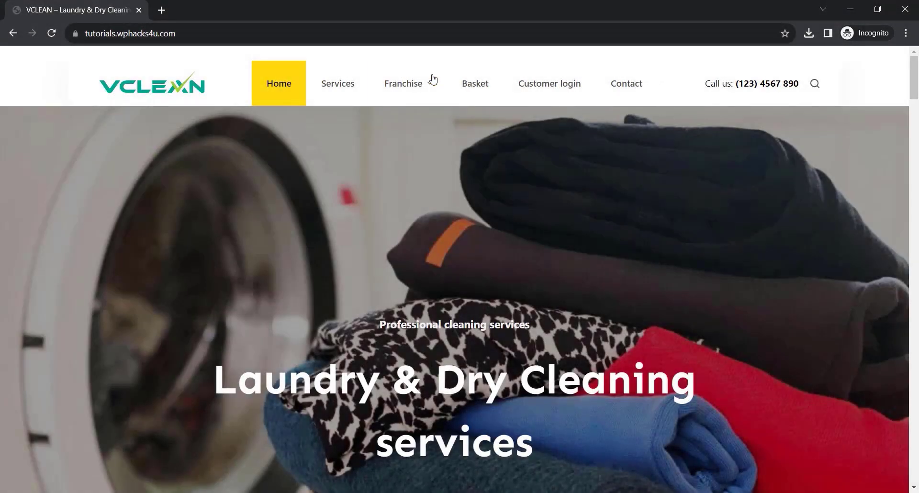
Go to the delivery person's deliveries dashboard, mark the pending bedsheet cleaning order as delivered and reload the page.
mouse_move(424, 87)
left_click(420, 177)
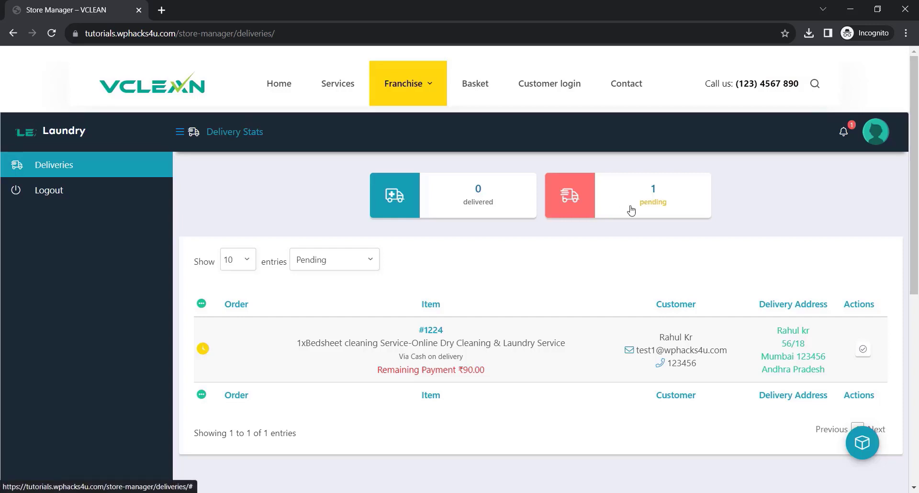
left_click(863, 353)
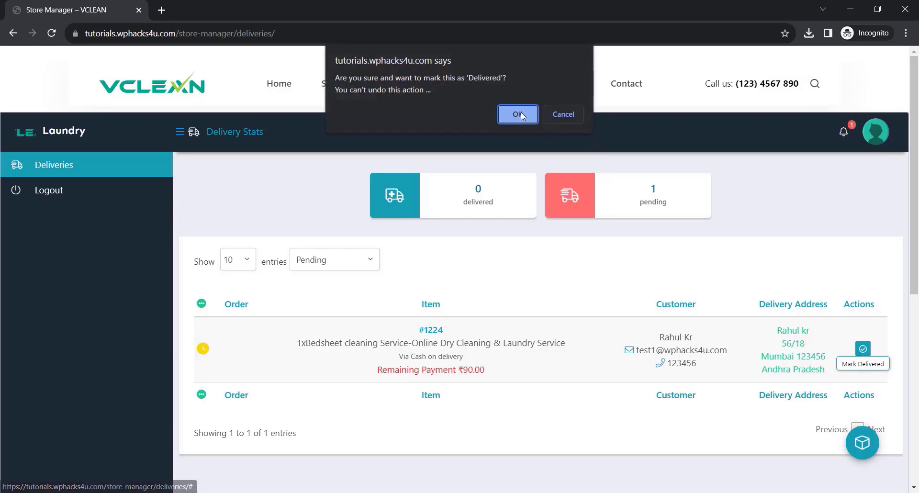
left_click(521, 114)
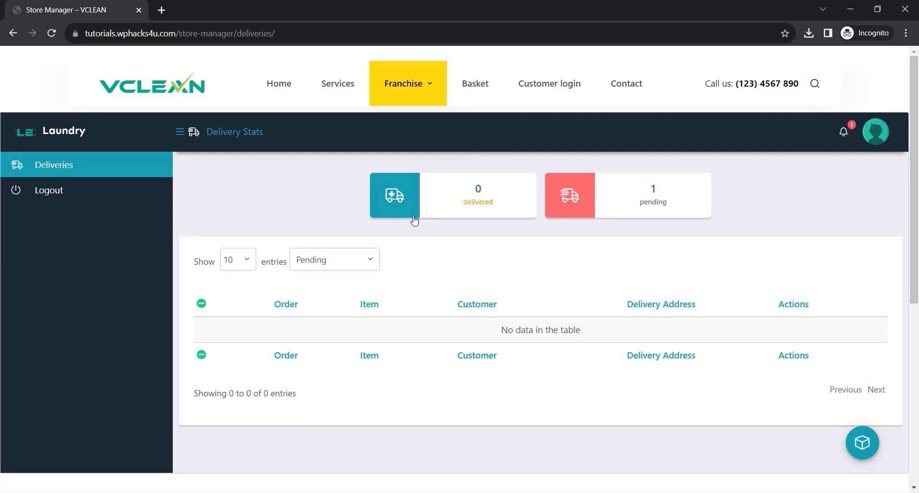
left_click(51, 34)
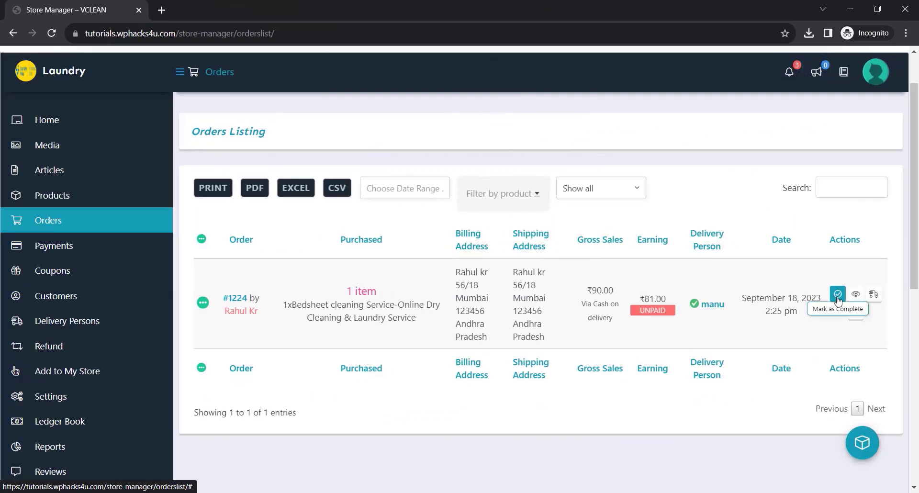
Mark the bedsheet cleaning order as complete in the vendor's orders listing.
left_click(838, 294)
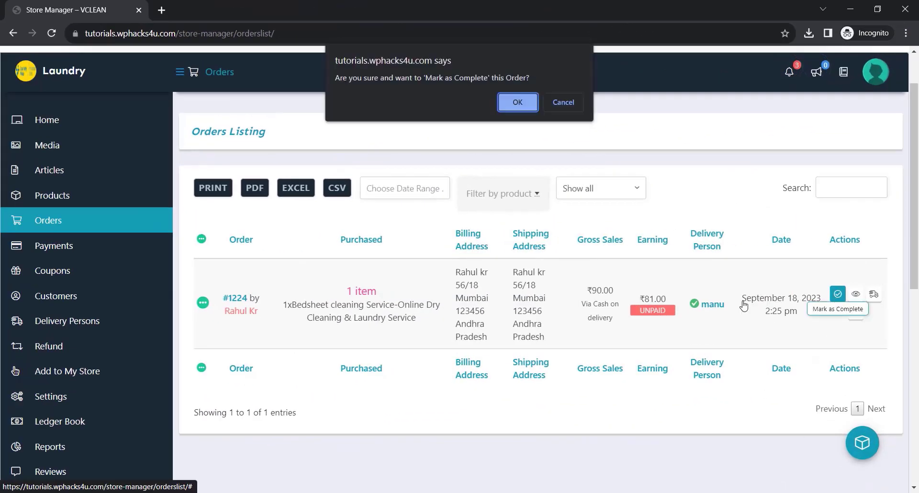
left_click(513, 104)
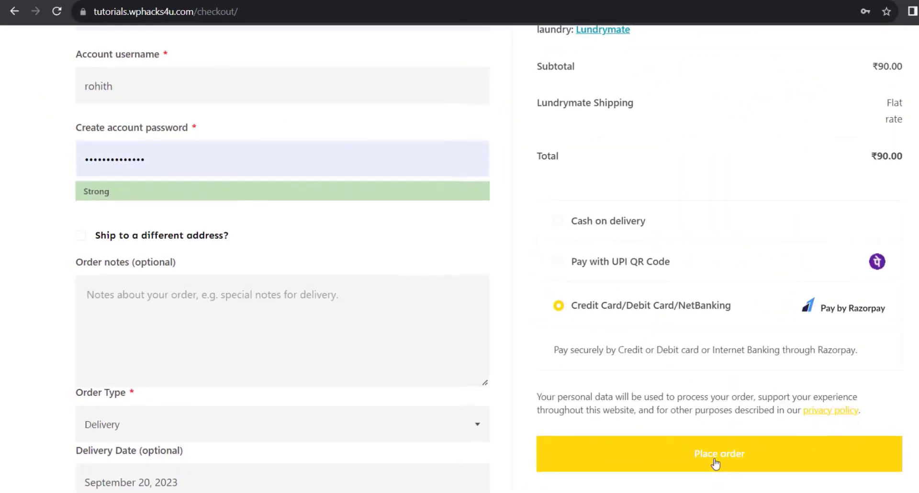
Place the customer's bedsheet cleaning order with Credit Card/Debit Card/NetBanking through Razorpay as the payment method.
left_click(714, 462)
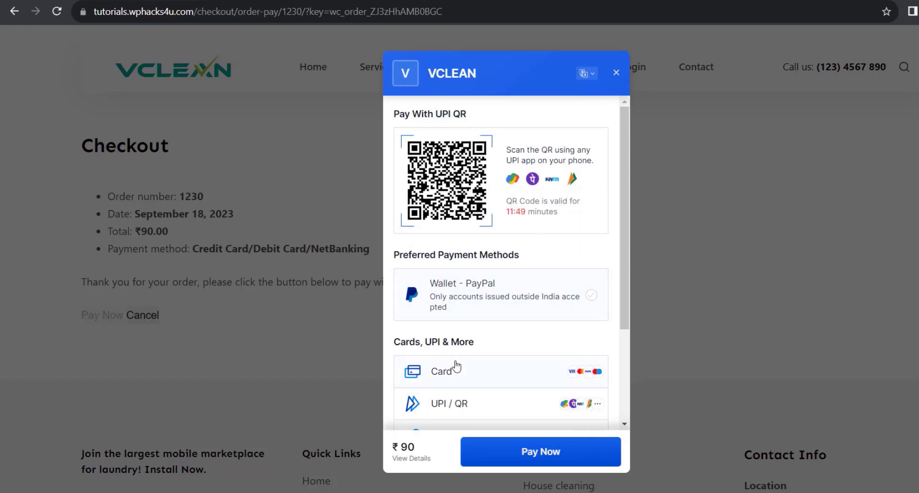
Choose UPI / QR as the Razorpay payment option for the order and select the UPI ID/Mobile Number field.
scroll(454, 367, "down", 3)
scroll(467, 364, "down", 3)
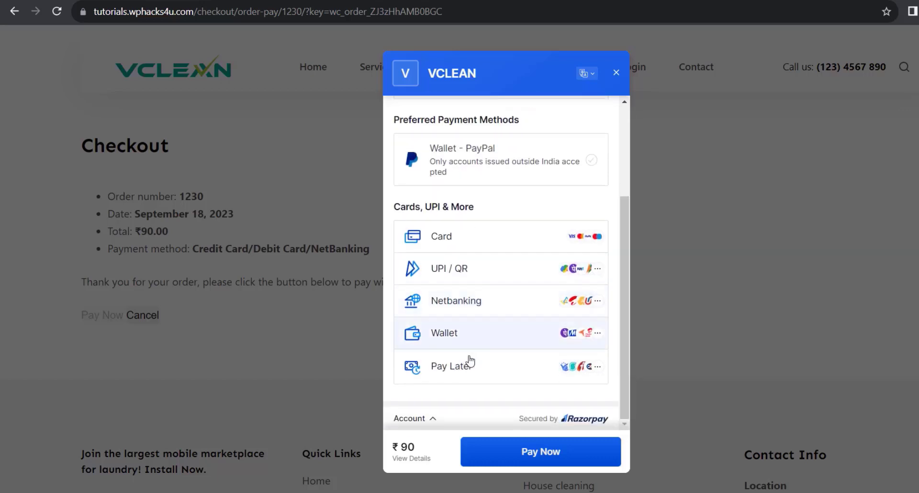
left_click(471, 269)
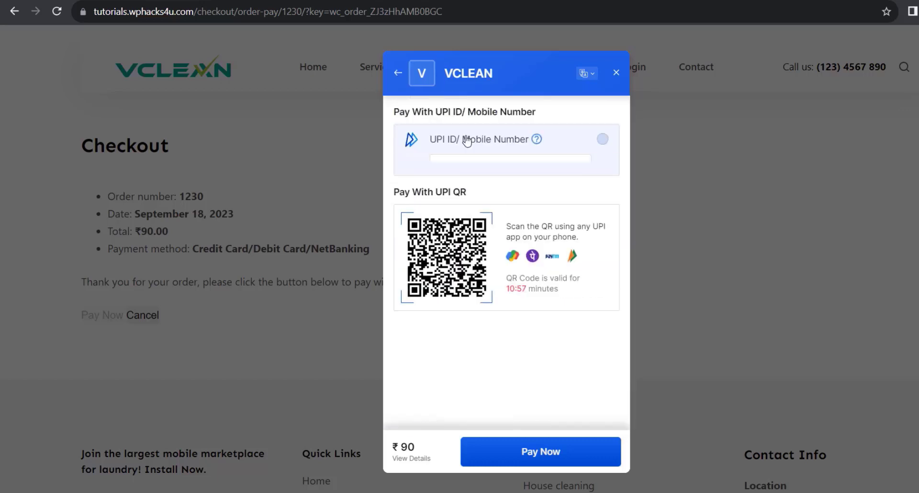
left_click(464, 170)
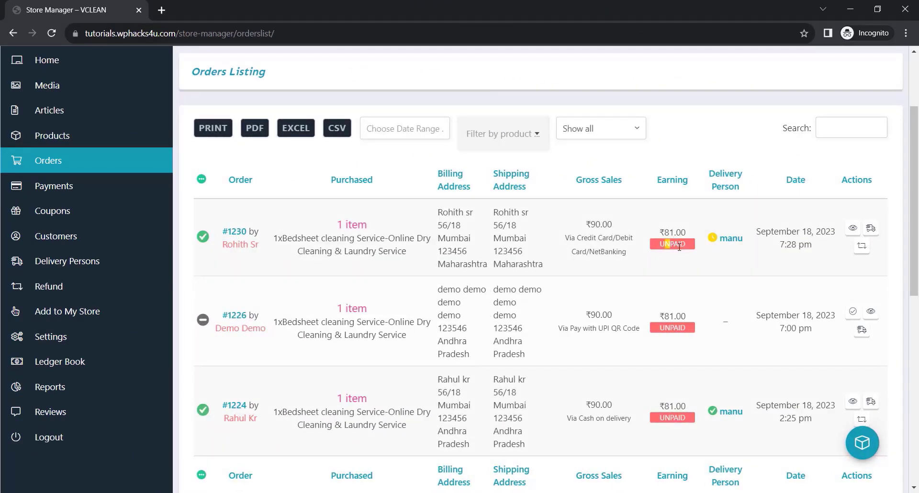
Go from the vendor's orders listing to the payment withdrawals and request withdrawal of the earnings for all listed orders.
left_click_drag(657, 233, 692, 234)
left_click(590, 272)
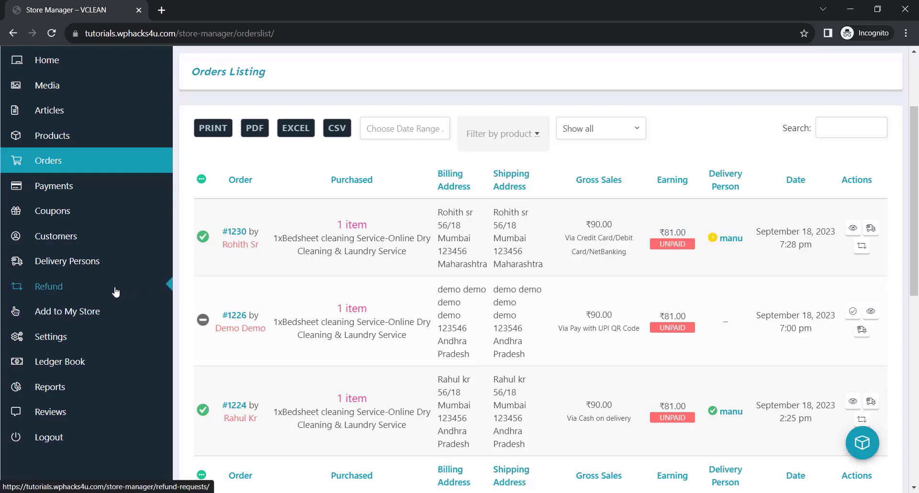
left_click(65, 188)
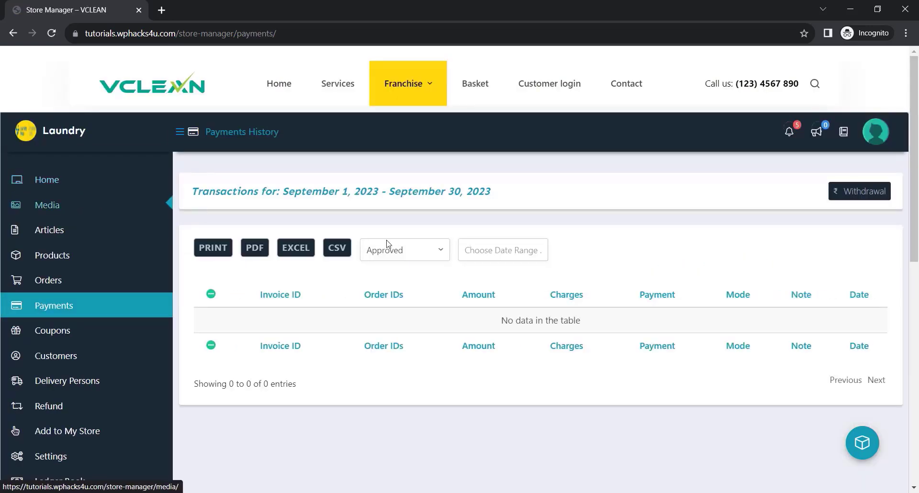
left_click(844, 194)
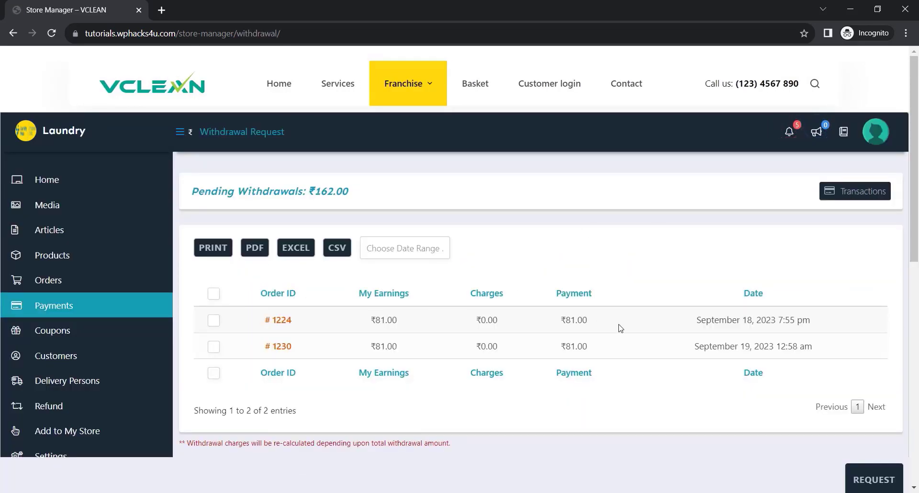
left_click(215, 294)
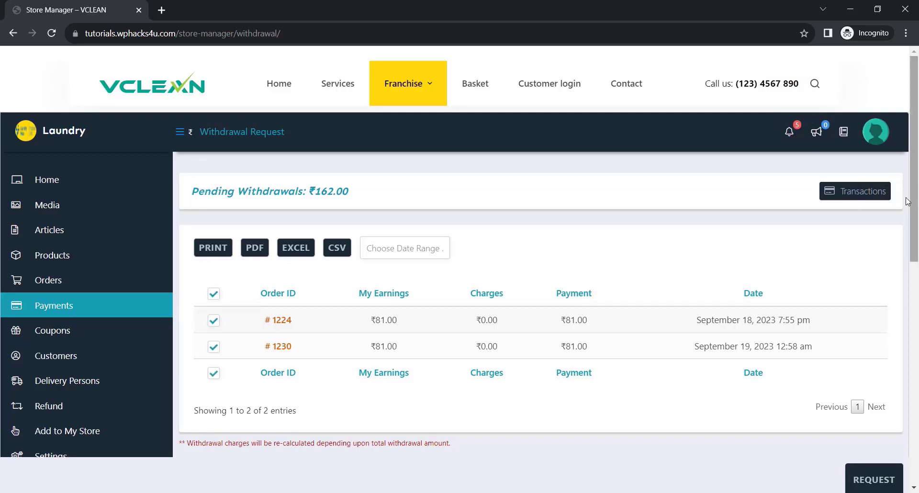
left_click(876, 478)
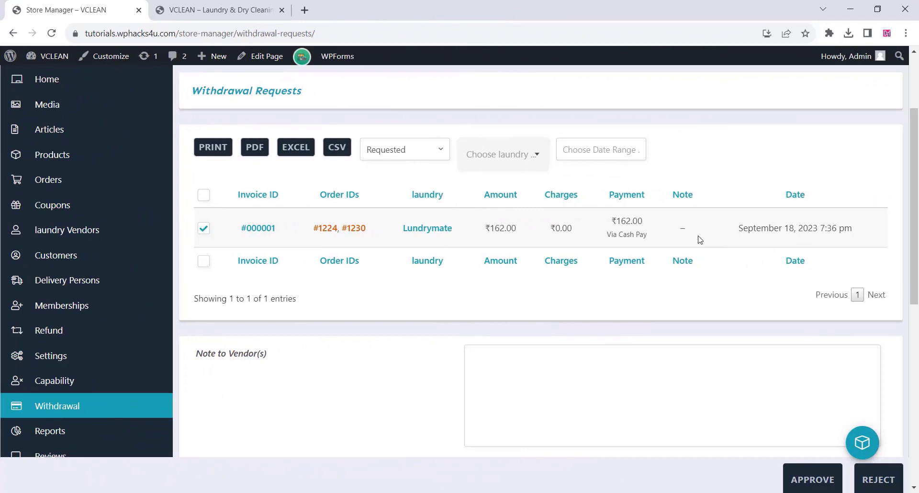
Approve the selected vendor withdrawal request as admin and check the vendor's reloaded payments history before returning to the orders.
left_click(813, 480)
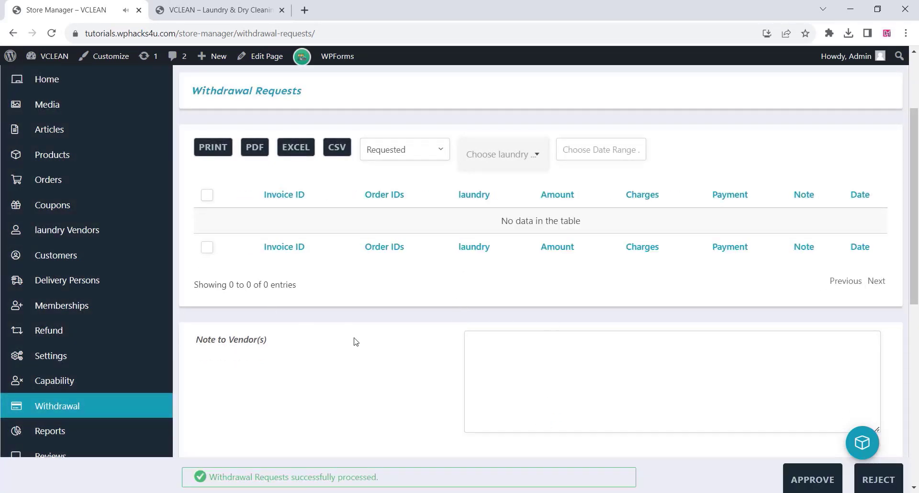
mouse_move(335, 492)
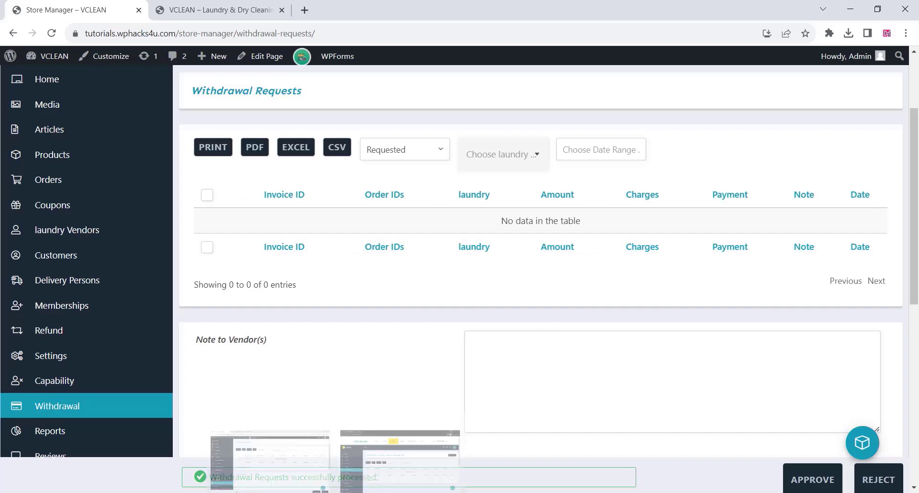
left_click(377, 480)
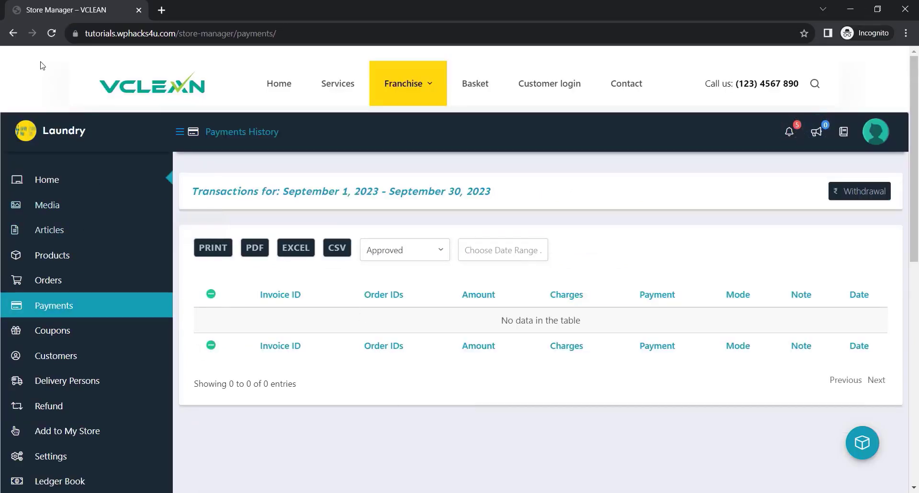
left_click(51, 32)
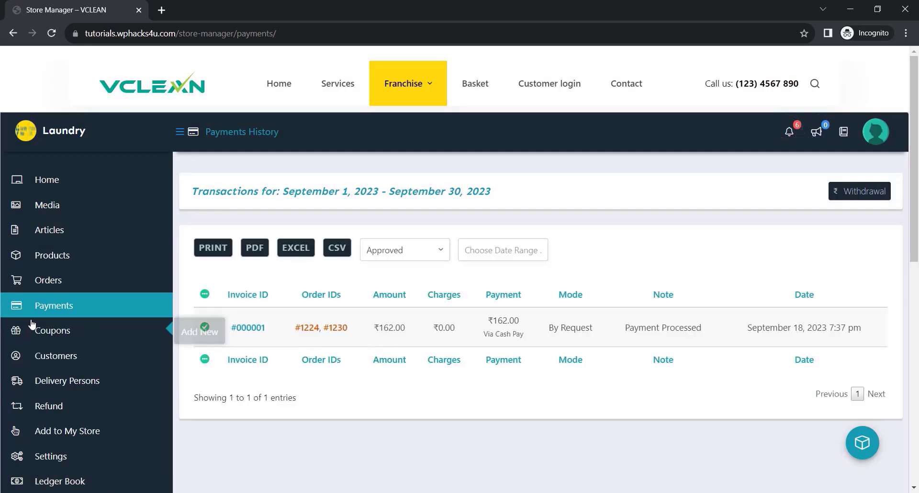
left_click(54, 285)
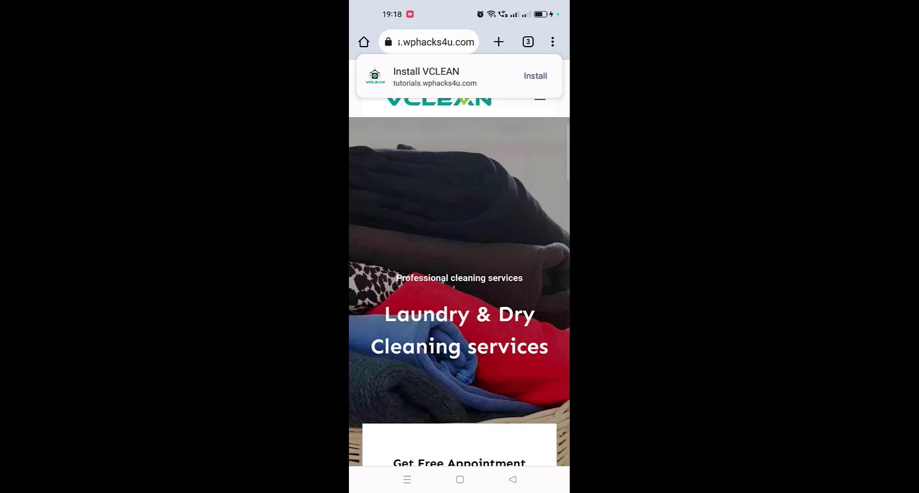
Install the VCLEAN site as an app on the phone and launch it from the home screen.
left_click(552, 42)
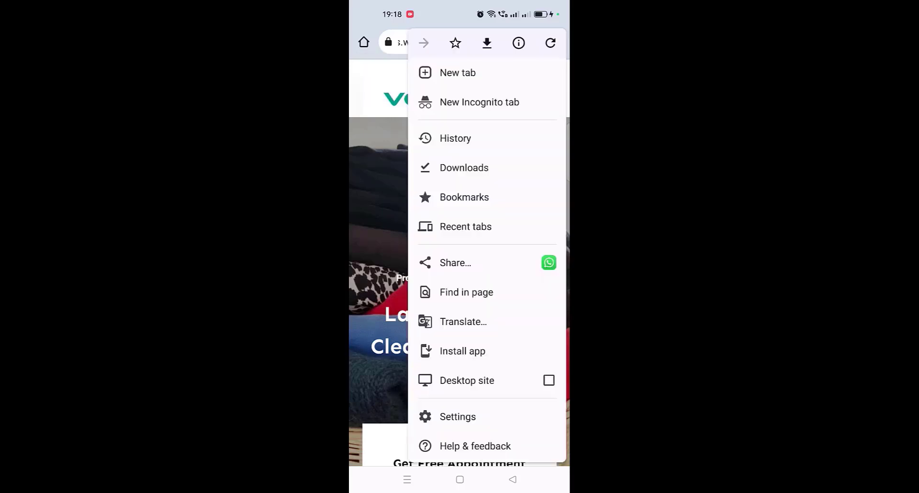
left_click(458, 353)
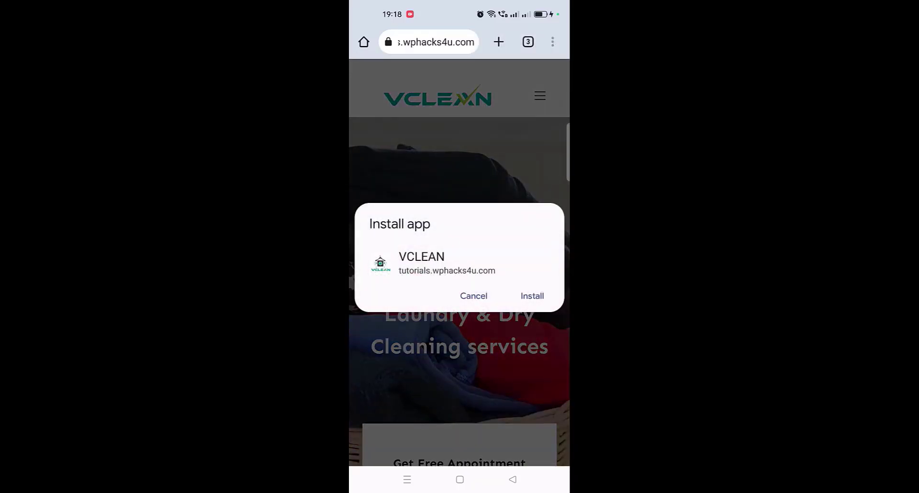
left_click(532, 296)
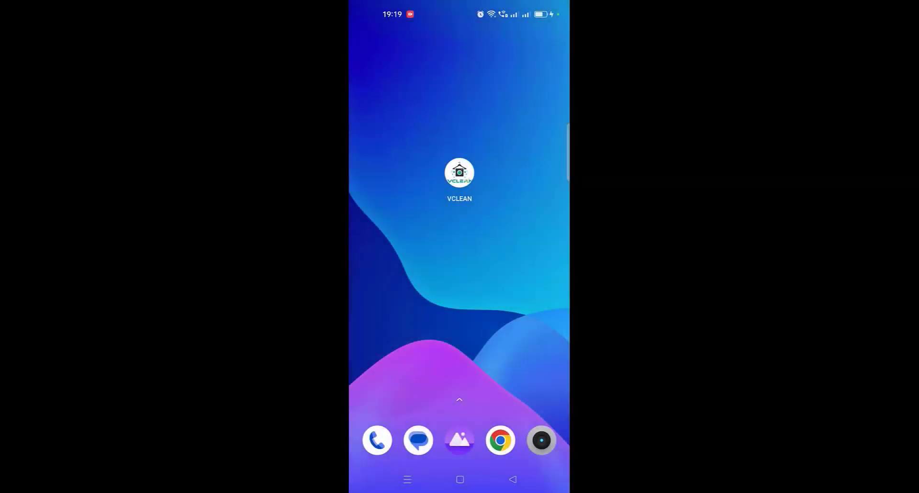
left_click(459, 173)
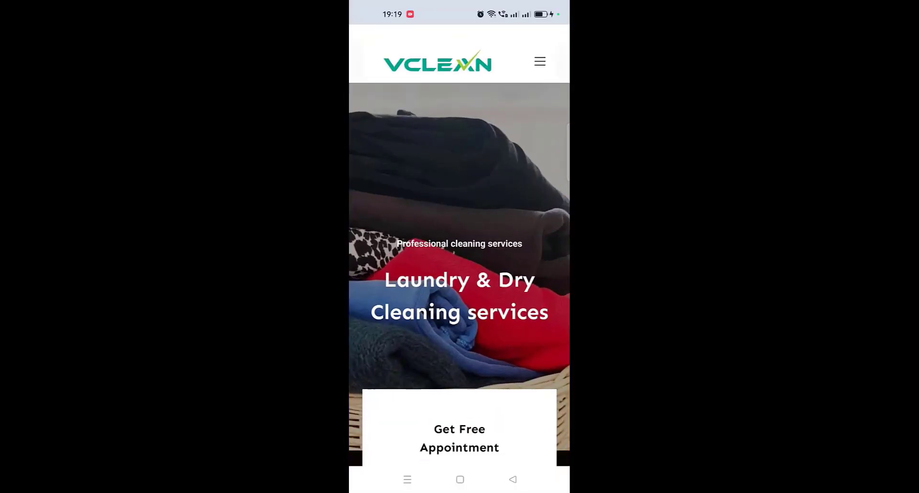
Look through the VCLEAN mobile app's navigation menu and the home page's free appointment form.
left_click(540, 61)
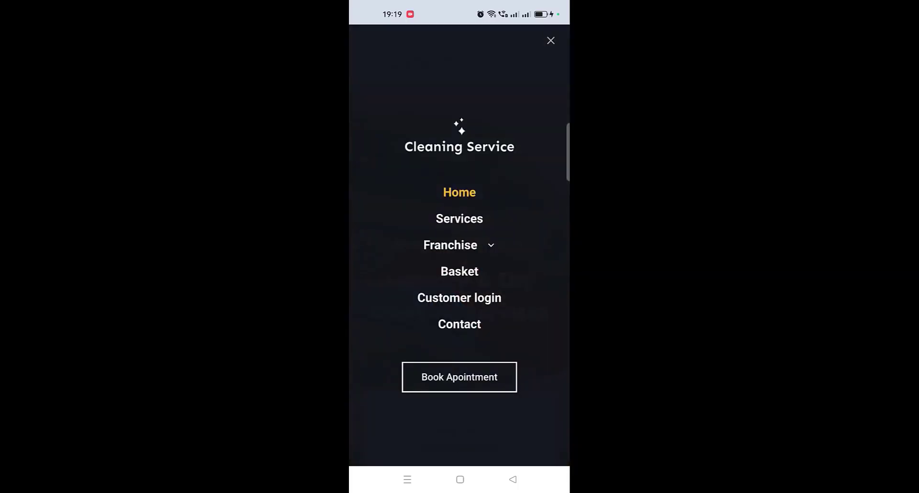
left_click(551, 41)
scroll(513, 347, "down", 10)
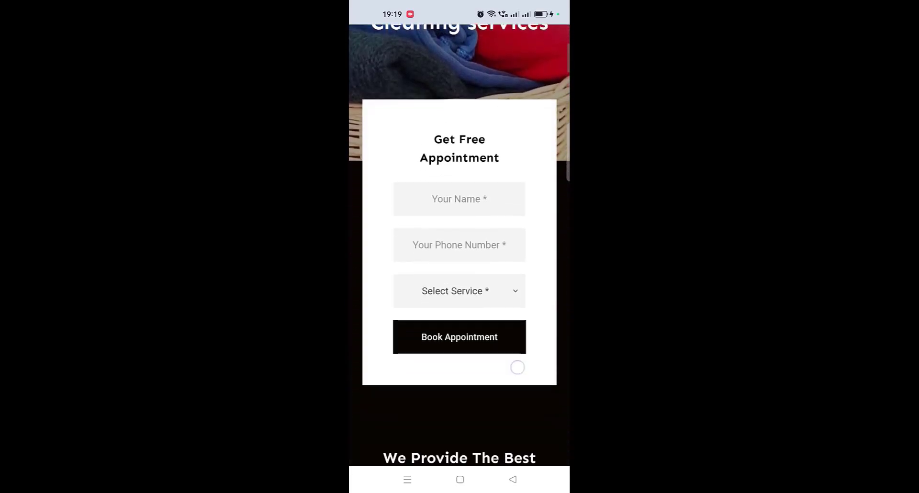
scroll(460, 245, "up", 10)
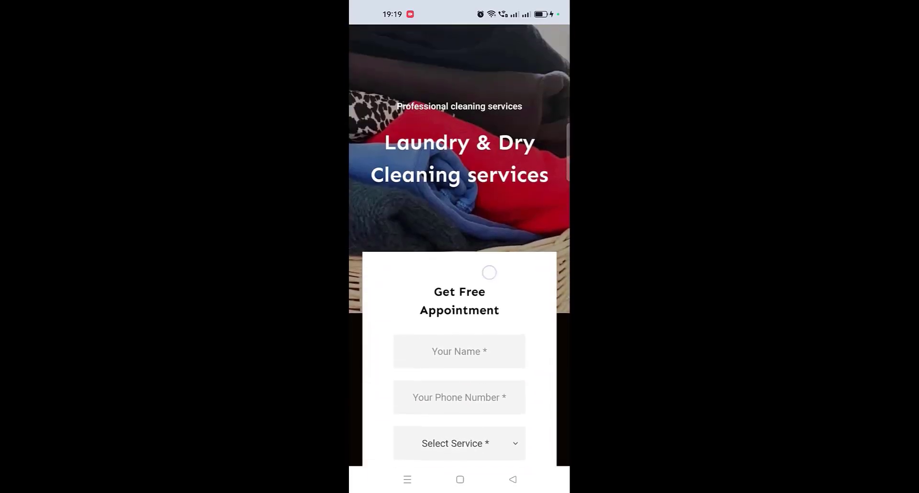
Set the pickup date to September 20, 2023 on the mobile checkout page and review the order summary.
left_click(463, 331)
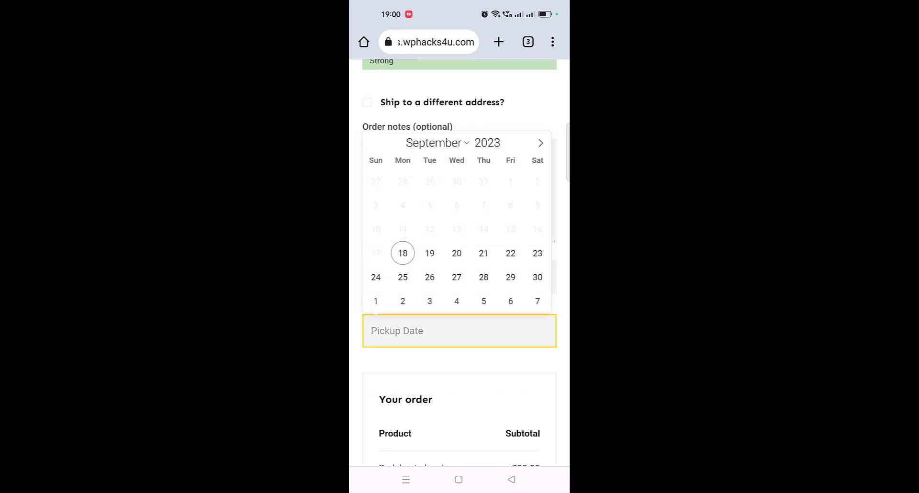
left_click(457, 253)
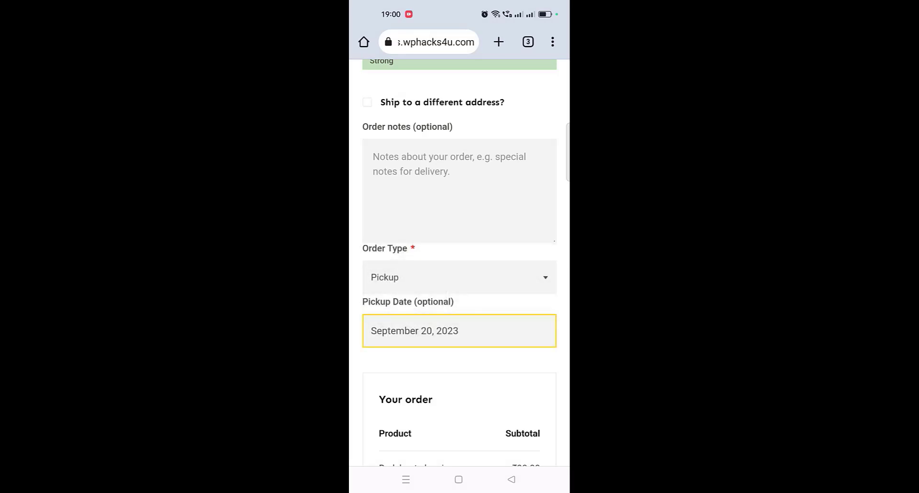
scroll(459, 288, "down", 10)
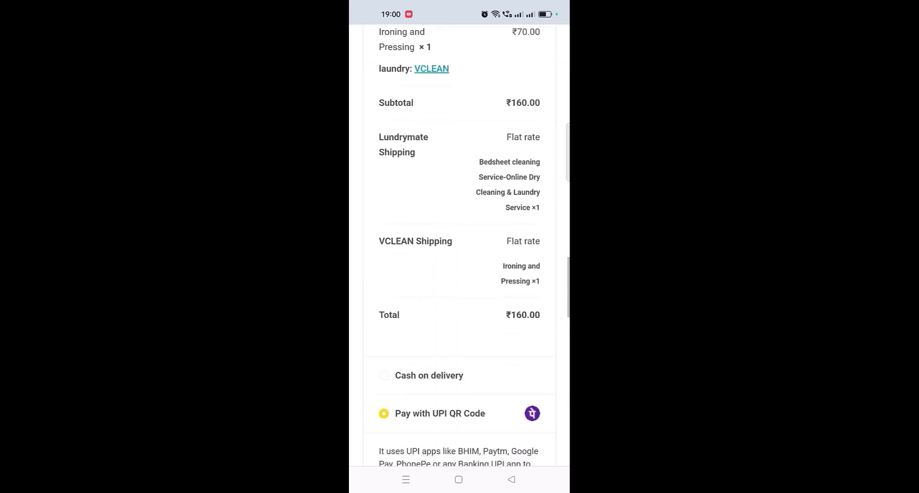
Confirm the UPI QR Code payment in the transaction reference dialog to complete the mobile order.
scroll(459, 415, "down", 6)
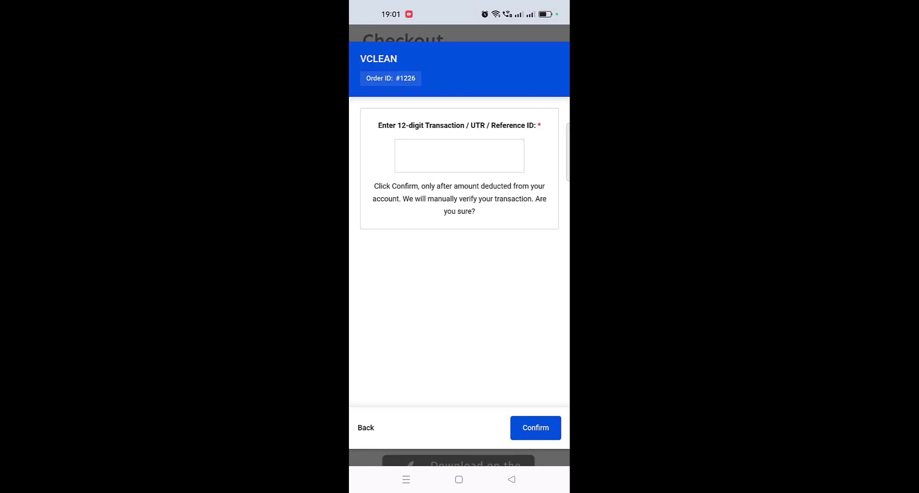
scroll(517, 206, "down", 2)
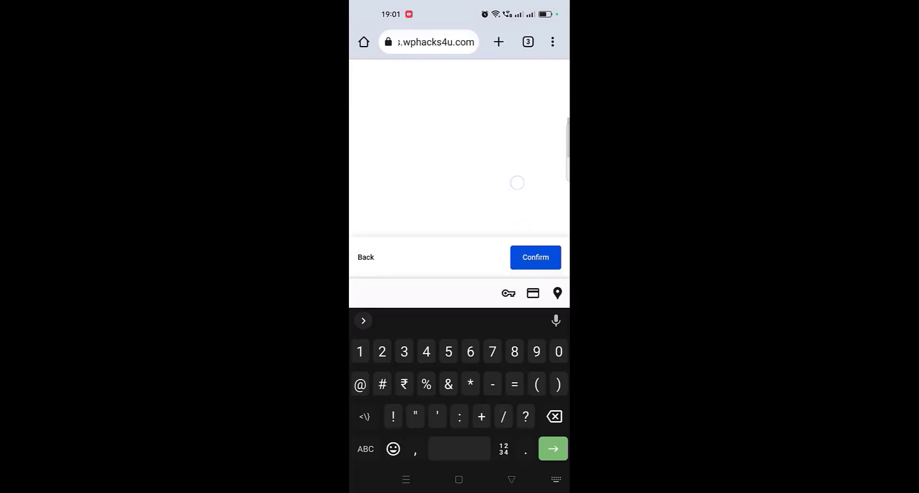
left_click(545, 251)
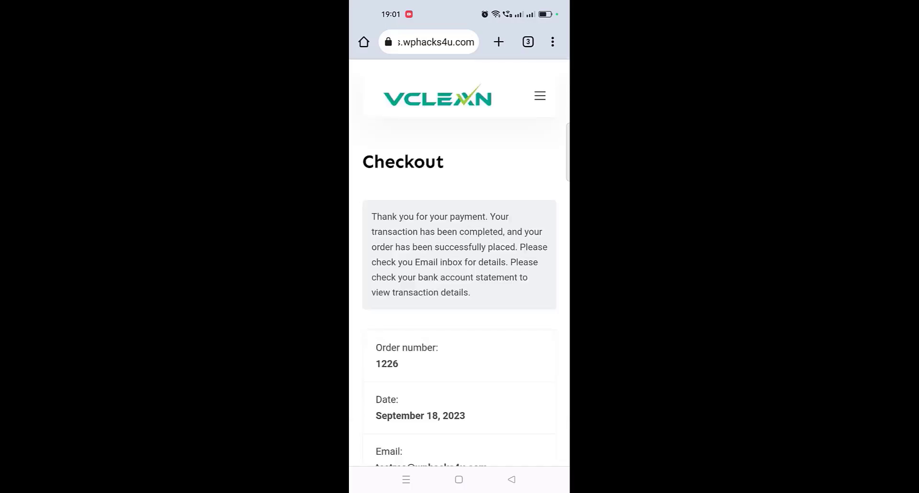
Examine the prices and features of the Premium, Business and Cloud Startup hosting plans on the Hostinger website.
scroll(459, 263, "down", 1)
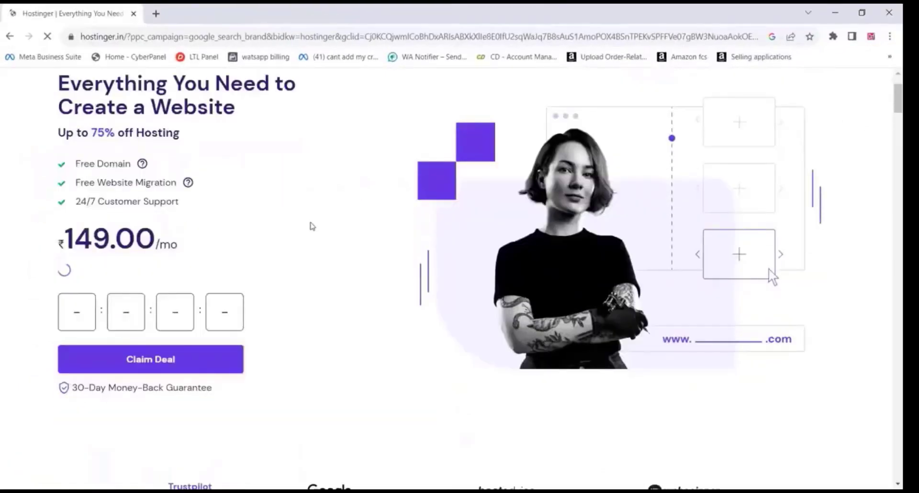
scroll(312, 226, "down", 1)
scroll(312, 226, "down", 9)
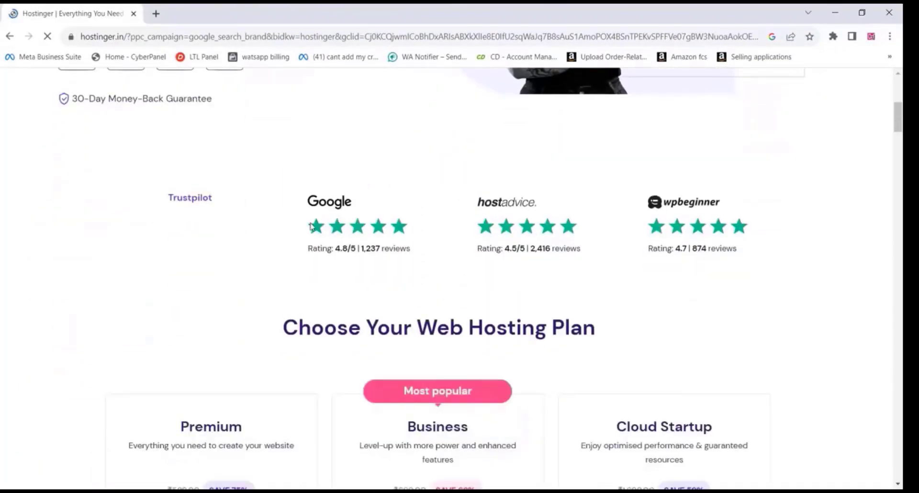
scroll(312, 223, "down", 1)
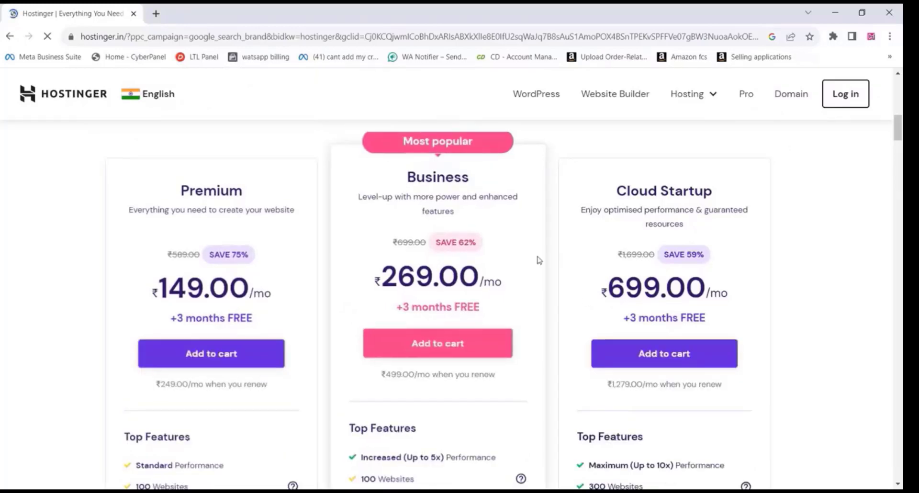
scroll(526, 251, "down", 2)
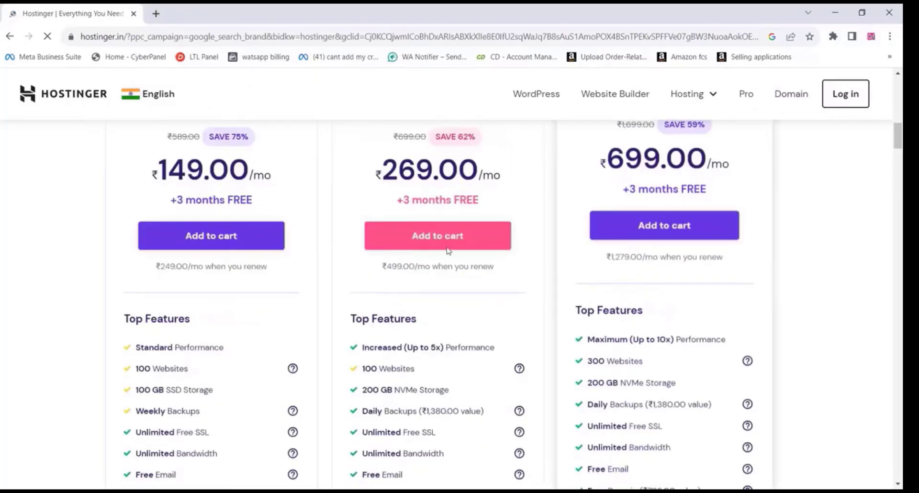
scroll(445, 252, "down", 2)
scroll(445, 253, "down", 5)
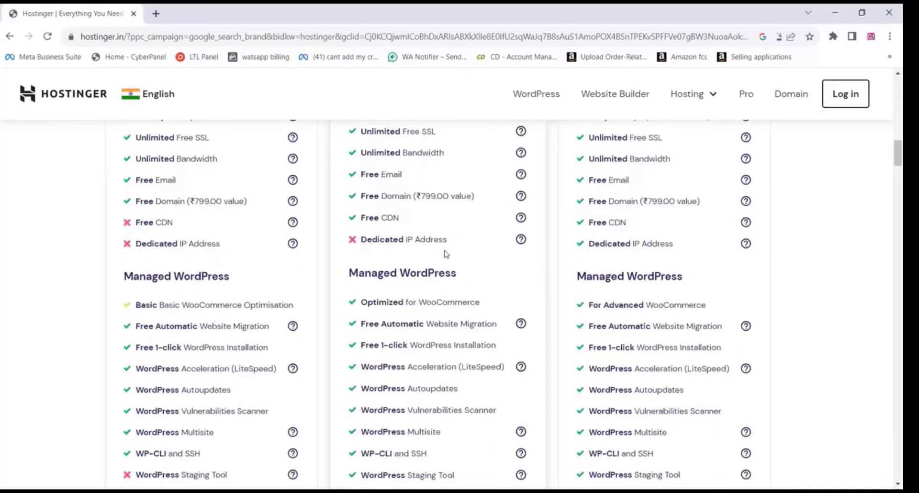
scroll(445, 253, "down", 7)
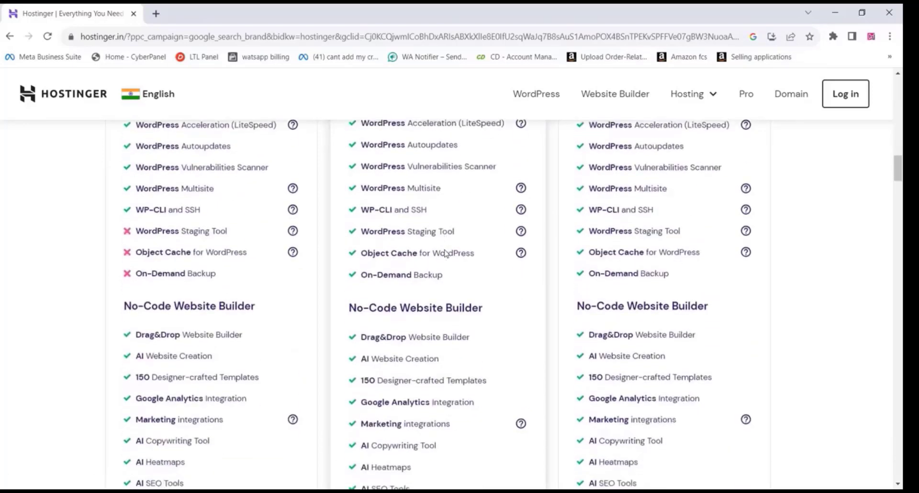
scroll(444, 254, "down", 7)
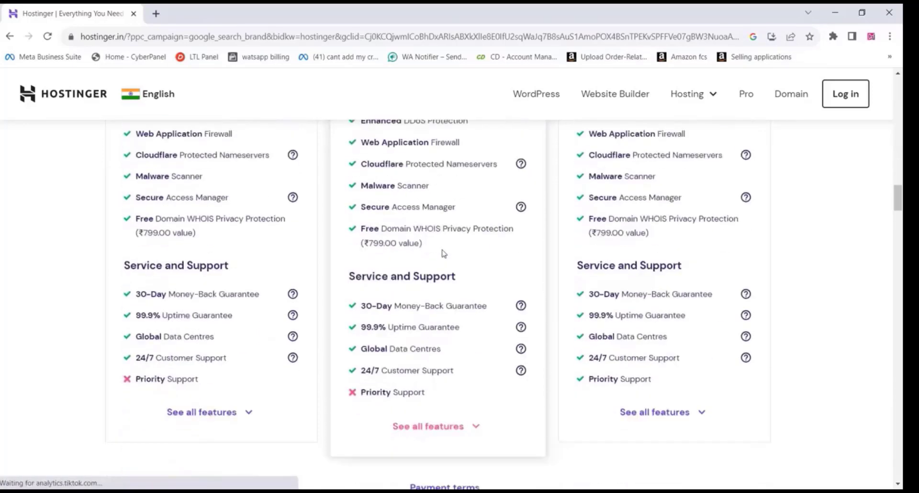
scroll(443, 249, "down", 1)
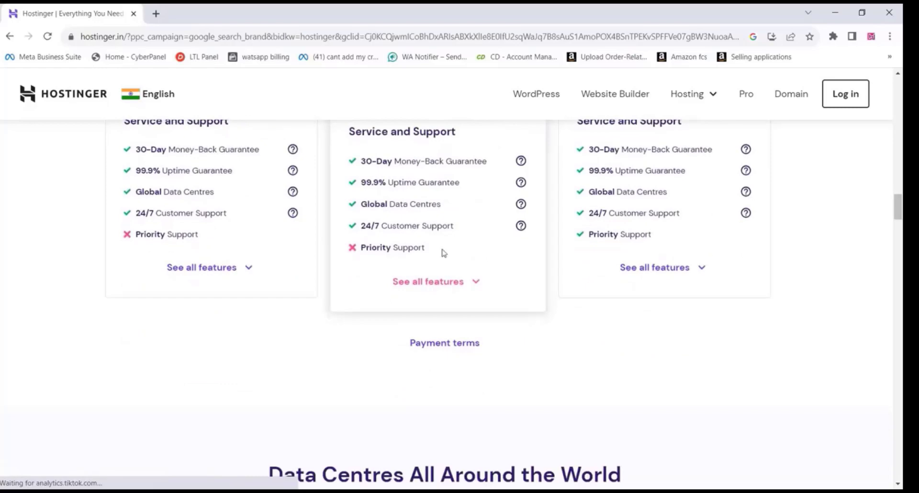
scroll(443, 253, "up", 12)
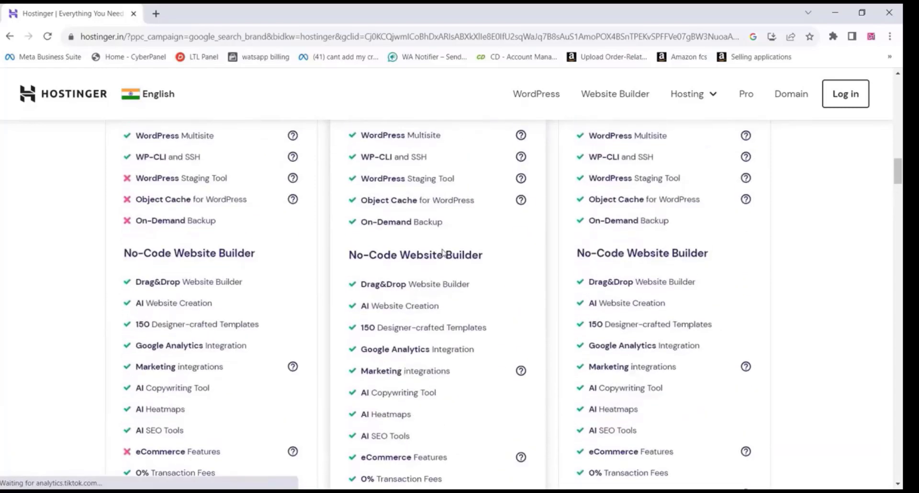
Compare the Premium, Business and Cloud Startup plans and add the Business web hosting plan to the cart.
scroll(442, 253, "up", 8)
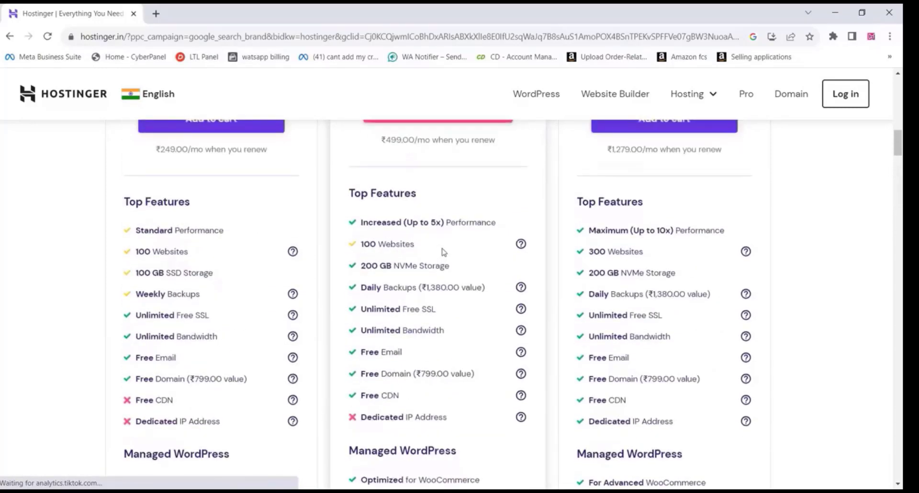
scroll(444, 253, "up", 4)
scroll(442, 253, "up", 1)
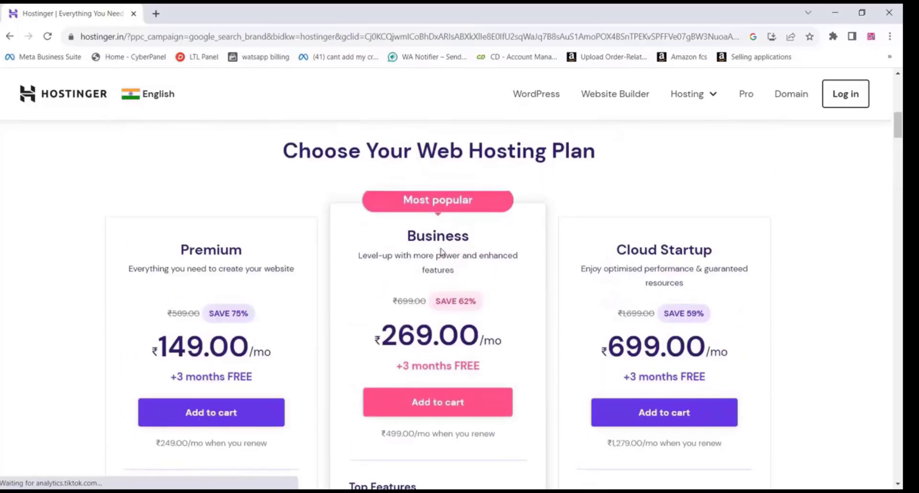
scroll(442, 251, "down", 1)
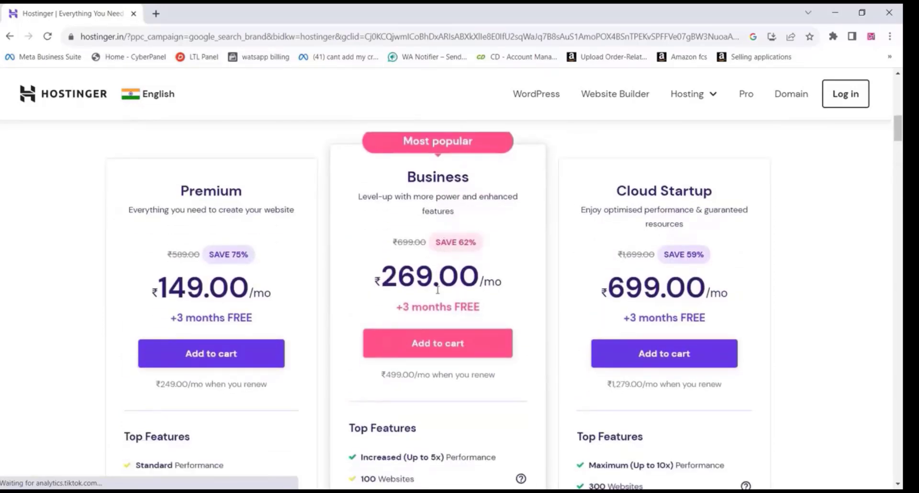
left_click(427, 348)
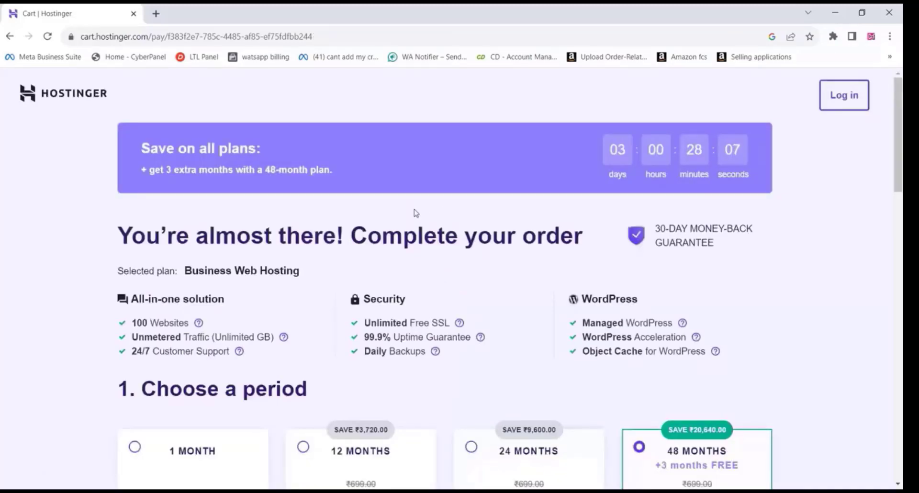
Choose the 12-month billing period for the Business Web Hosting plan in the cart.
scroll(415, 213, "down", 3)
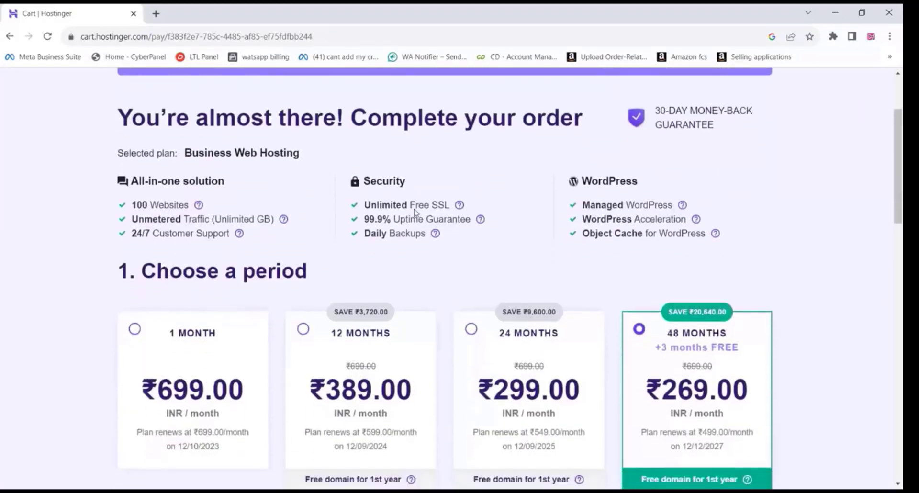
scroll(415, 213, "down", 1)
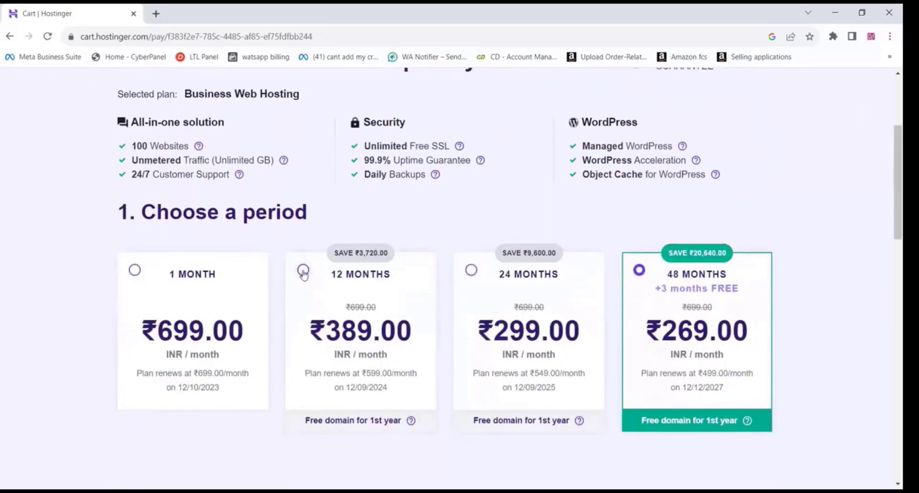
left_click(303, 272)
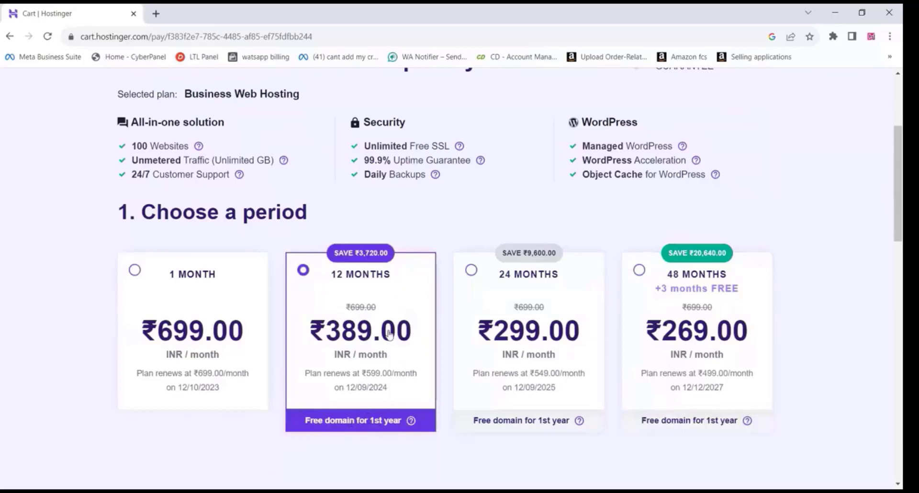
Review the cart's account creation, payment method and billing detail sections for the 12-month plan.
scroll(433, 194, "down", 5)
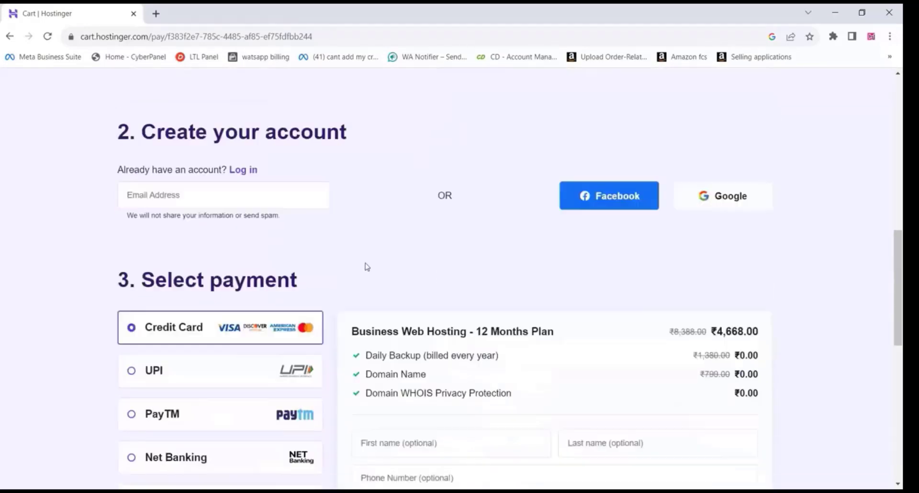
scroll(367, 266, "down", 2)
scroll(406, 259, "down", 2)
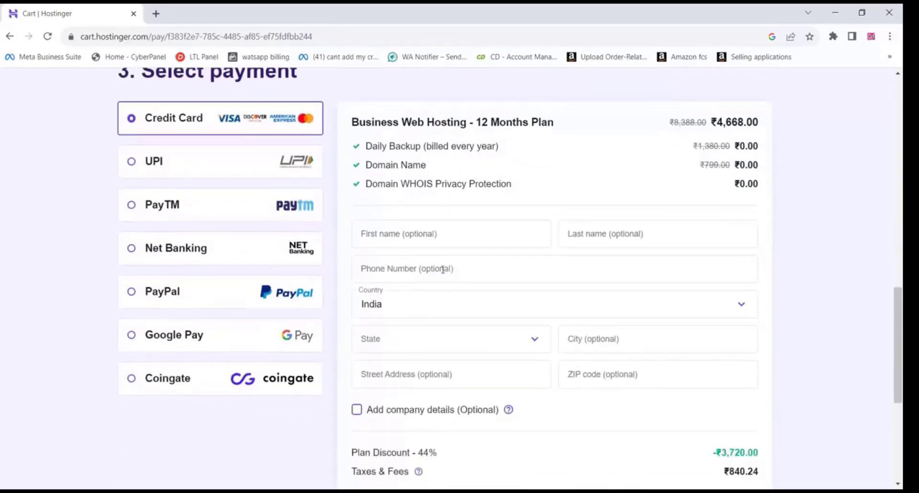
scroll(411, 277, "down", 5)
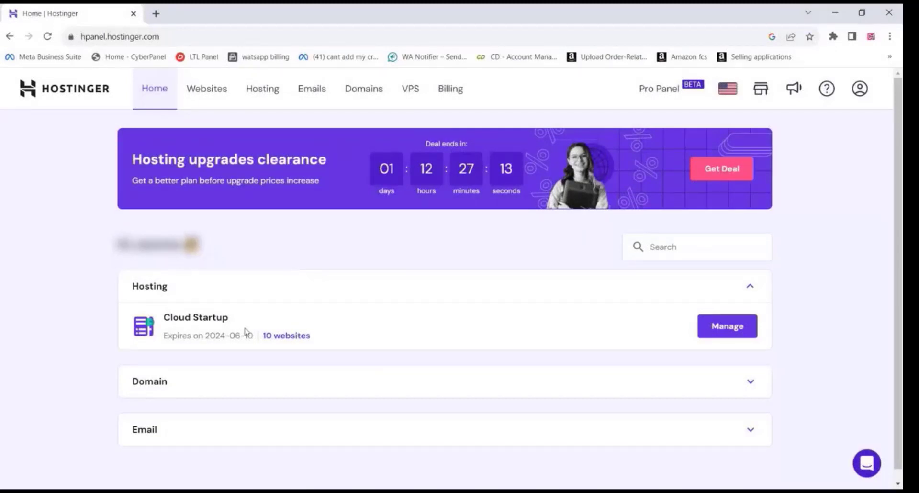
Manage the Cloud Startup hosting and open the Auto Installer from its website tools.
left_click(727, 330)
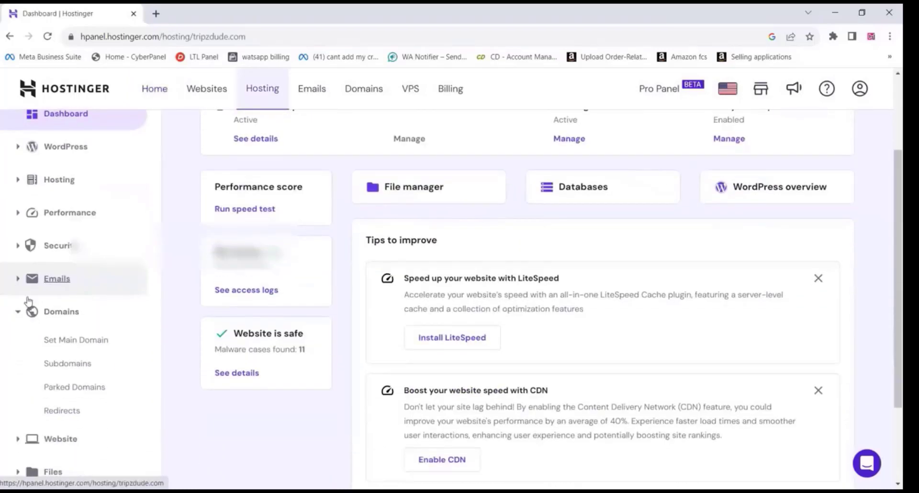
left_click(18, 312)
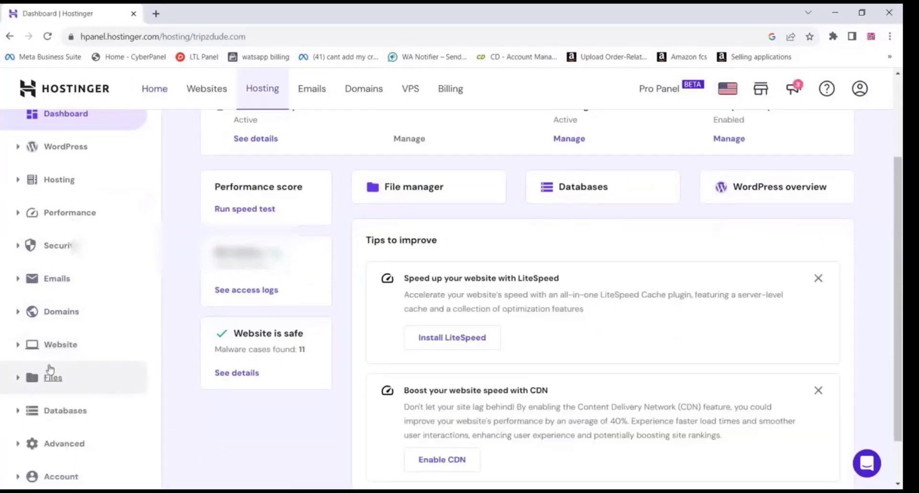
left_click(19, 346)
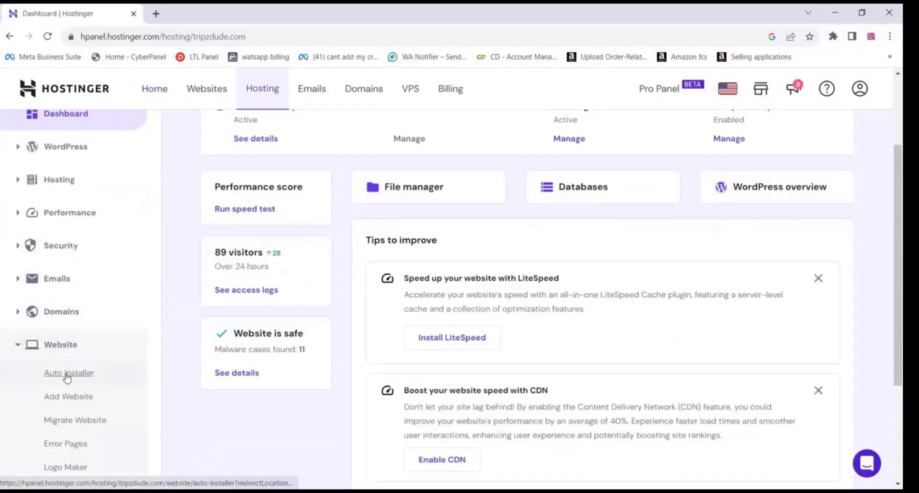
left_click(68, 371)
left_click(275, 266)
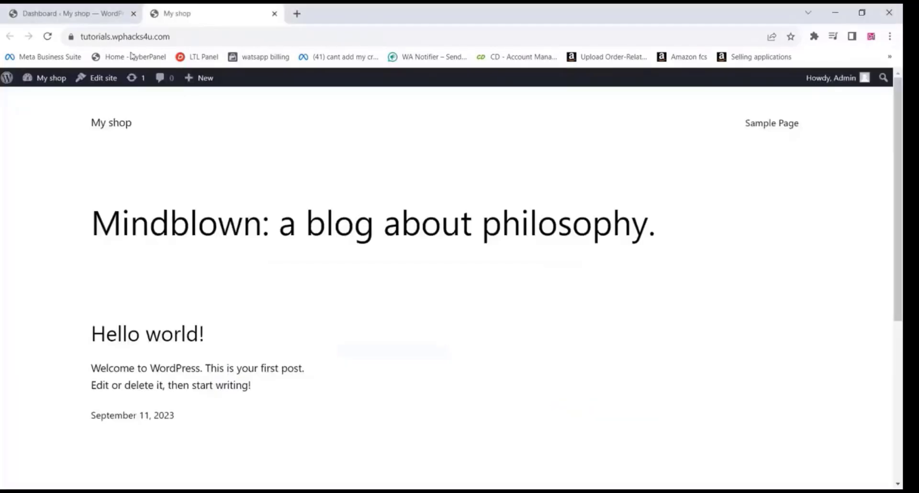
Look over the default home page of the My shop site and return to its WordPress dashboard.
scroll(355, 239, "down", 5)
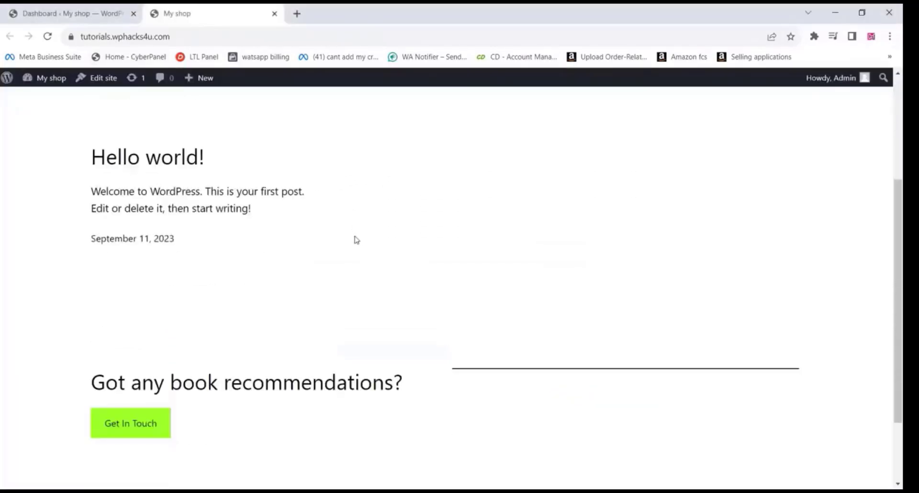
scroll(355, 240, "up", 5)
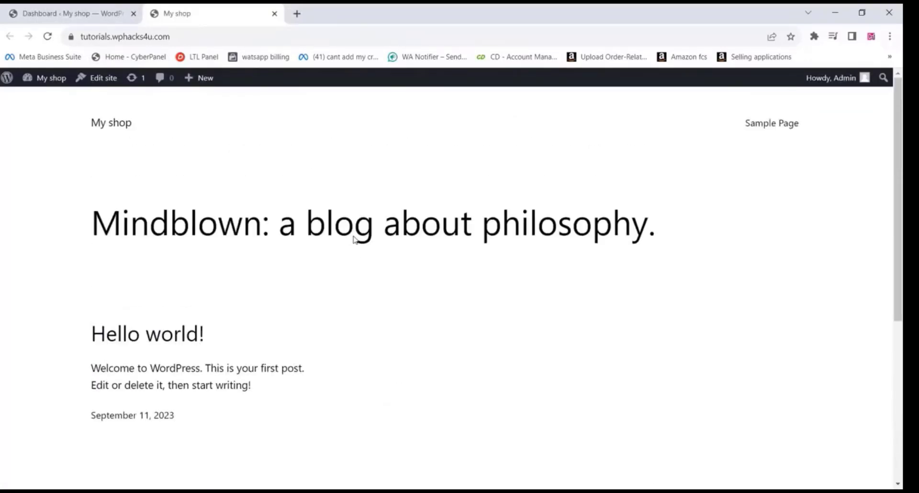
left_click(70, 11)
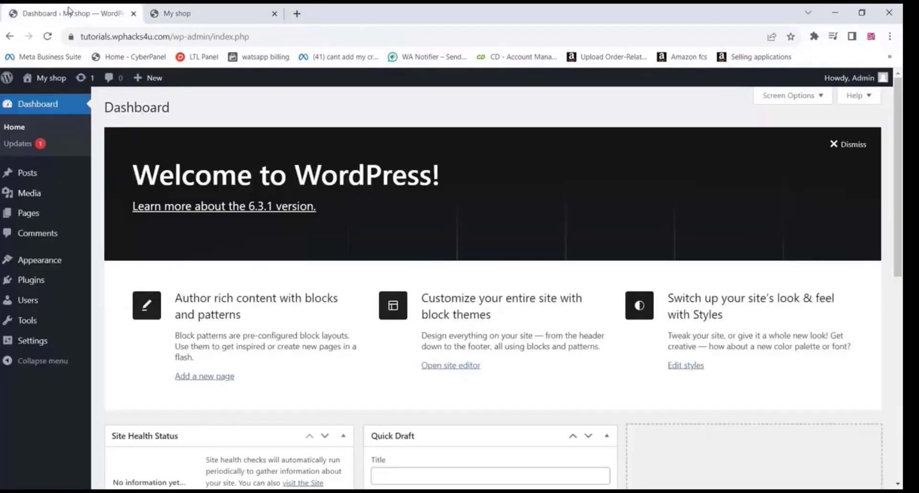
Search the WordPress themes for "blocksy", then install and activate the Blocksy theme.
mouse_move(42, 261)
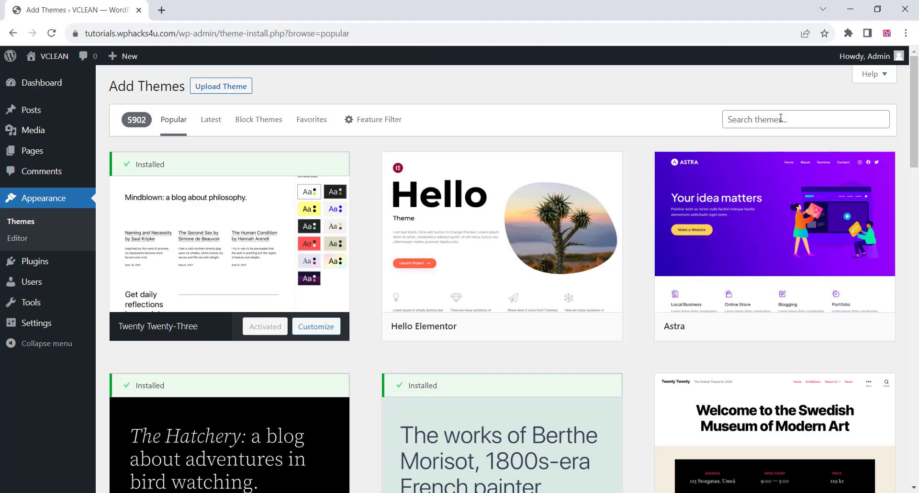
left_click(754, 122)
type("blo")
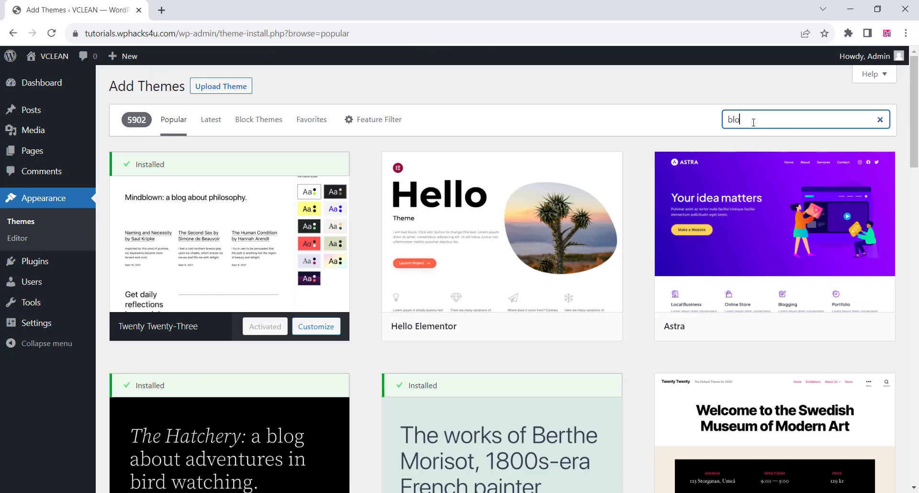
type("cksy")
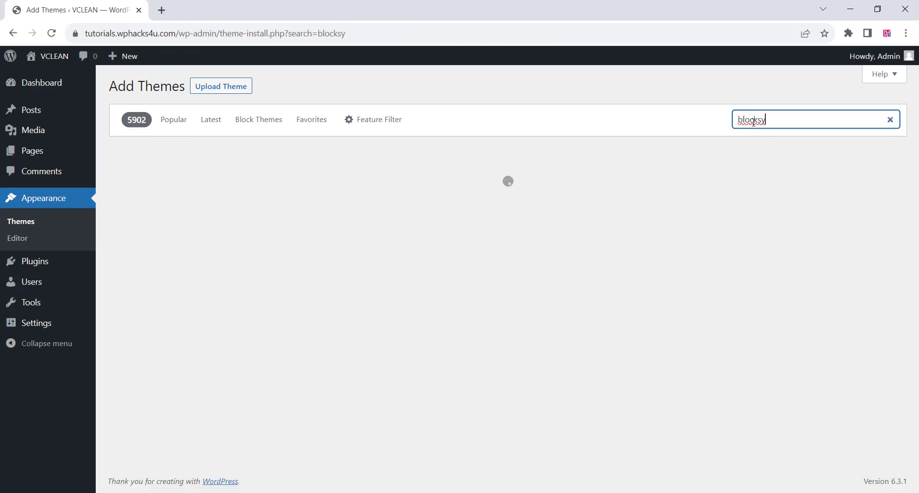
left_click(282, 329)
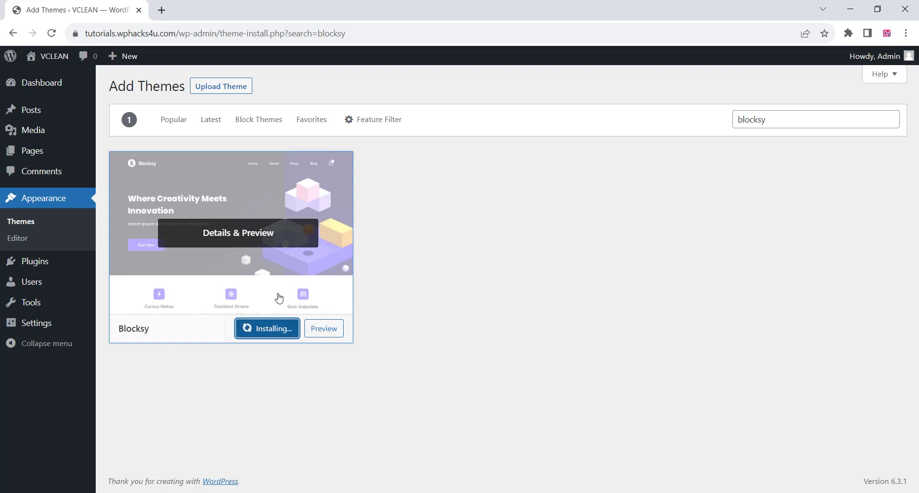
left_click(262, 333)
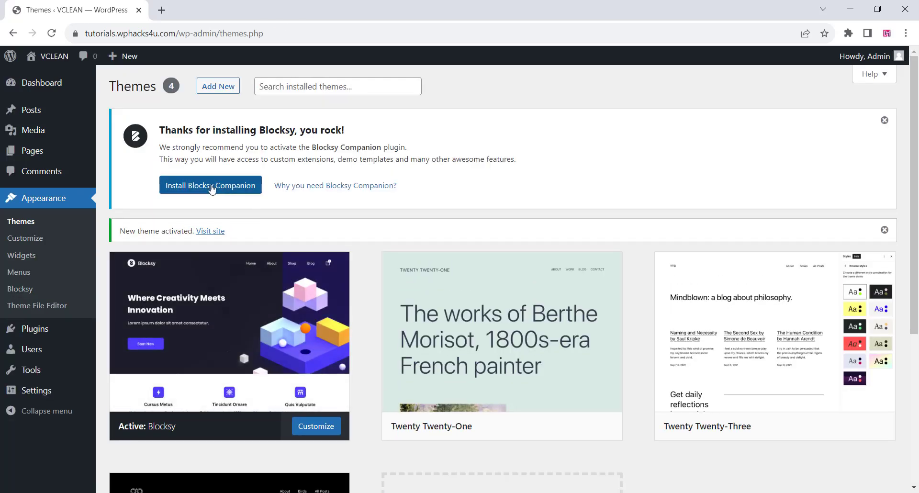
Open the Blocksy dashboard, look over its customizer shortcuts and show the starter sites.
left_click(211, 188)
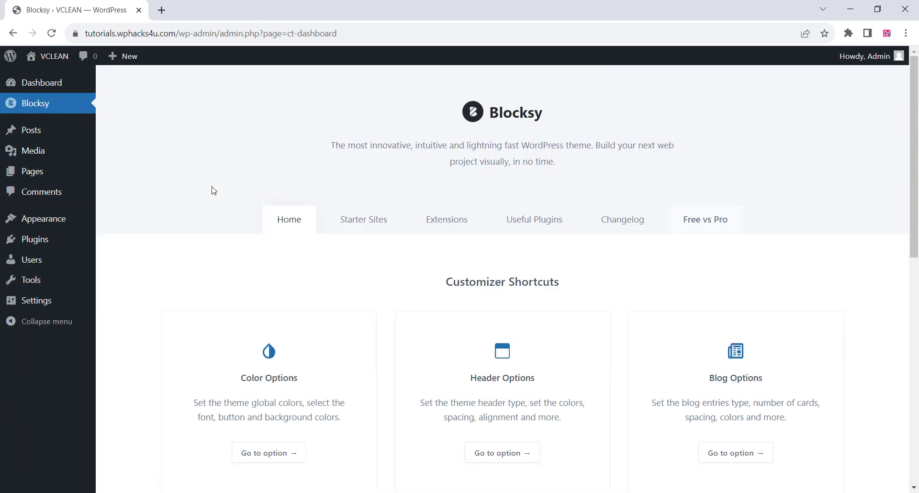
scroll(213, 191, "down", 4)
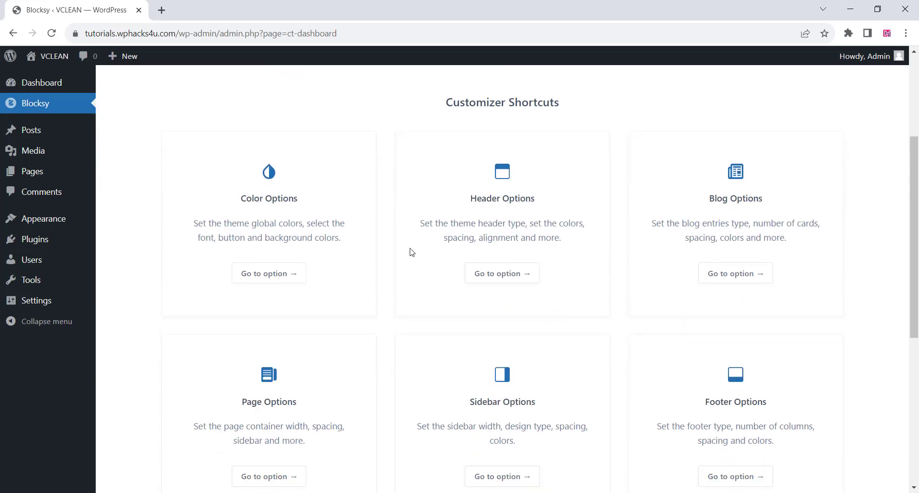
scroll(412, 253, "up", 4)
left_click(361, 220)
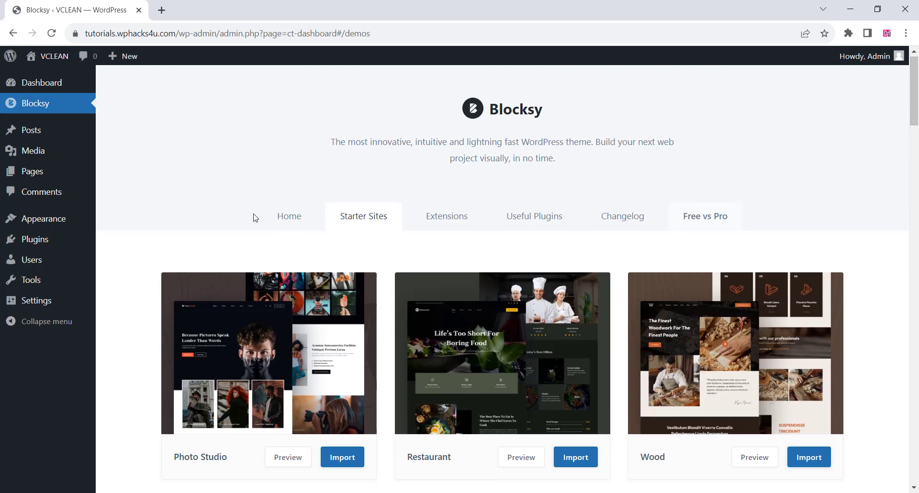
Import the Cleaning Service starter site using Elementor as the page builder.
scroll(255, 218, "down", 15)
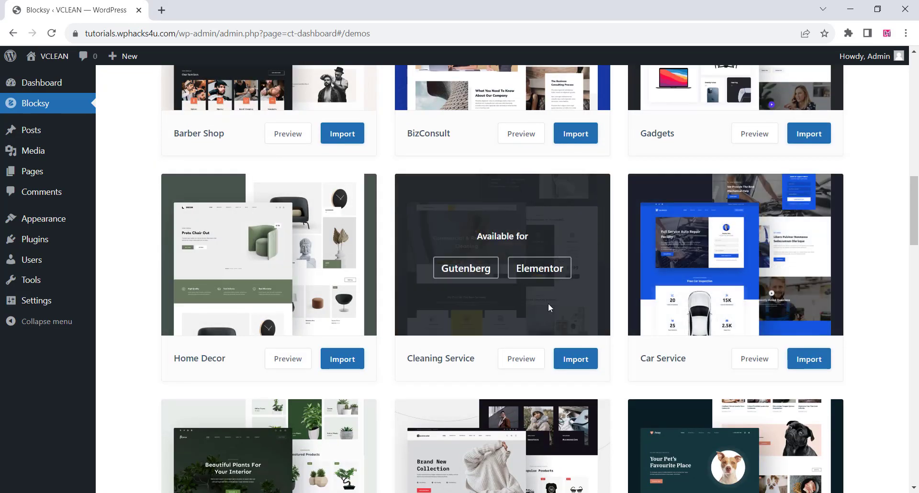
left_click(576, 359)
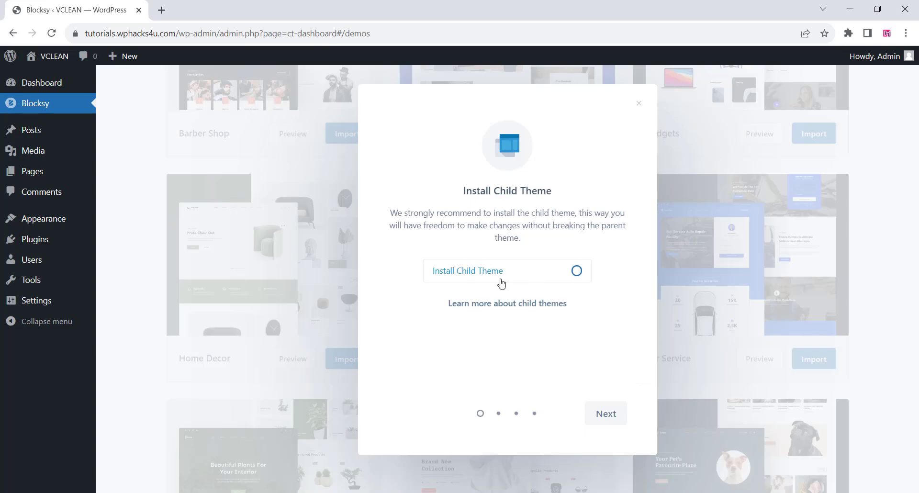
left_click(605, 414)
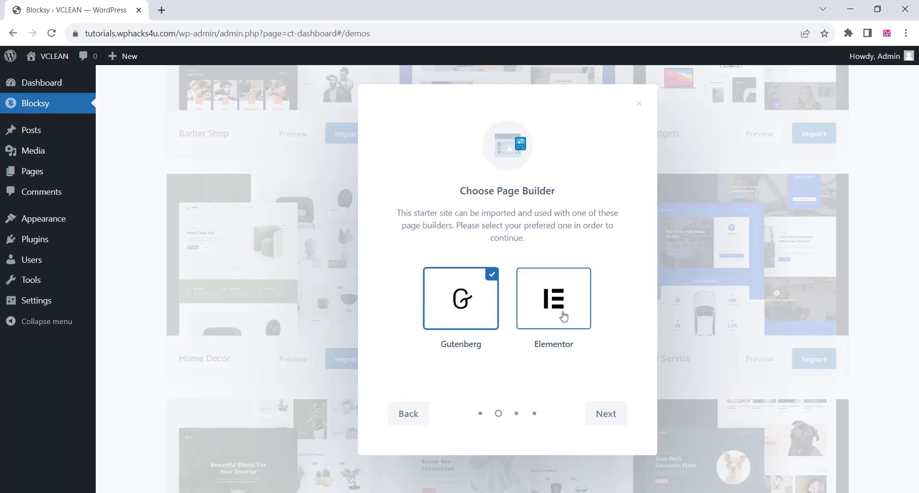
left_click(564, 316)
left_click(609, 413)
left_click(602, 414)
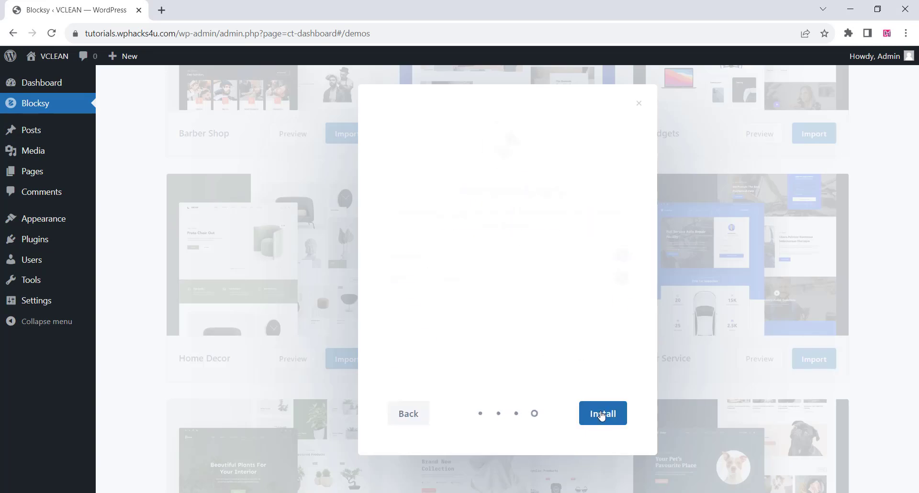
left_click(602, 414)
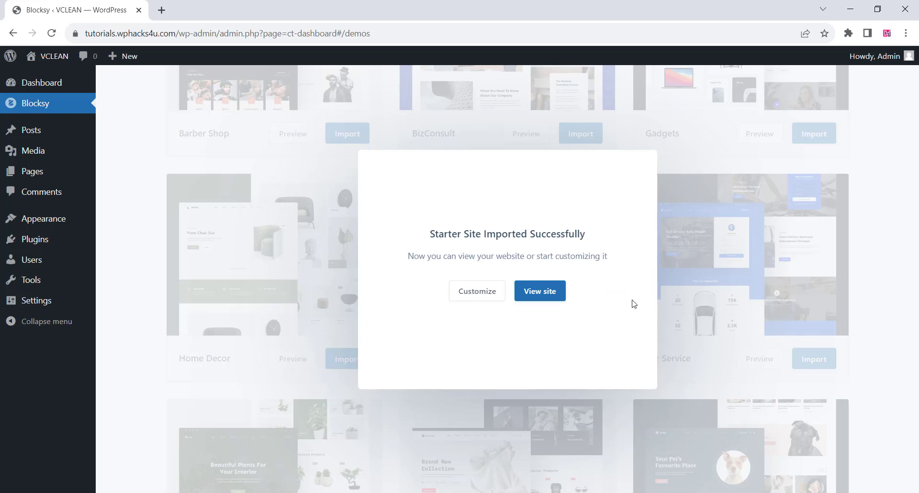
View the imported site and look through its home page from the header to the customer reviews.
left_click(553, 293)
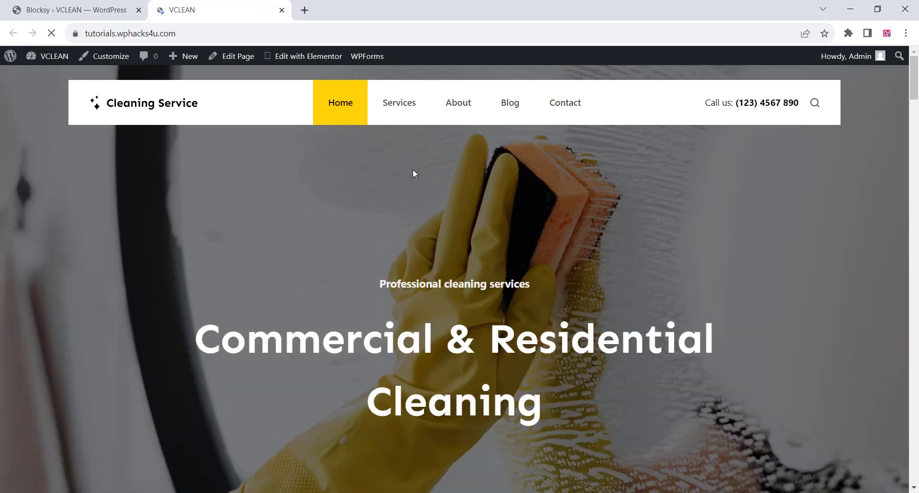
scroll(480, 226, "down", 14)
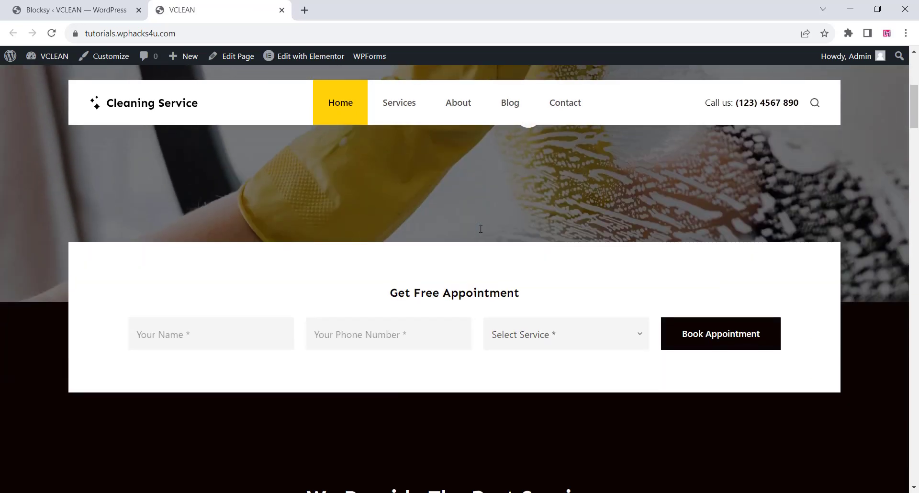
scroll(481, 232, "down", 12)
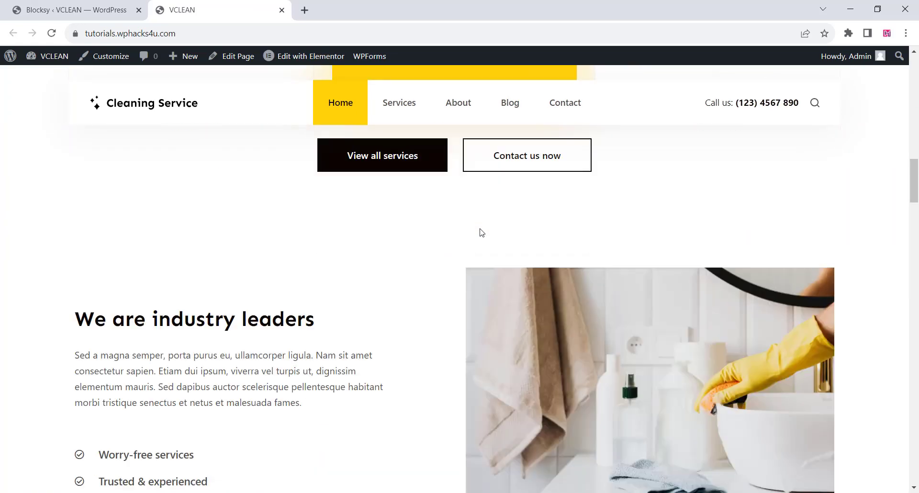
scroll(481, 232, "down", 12)
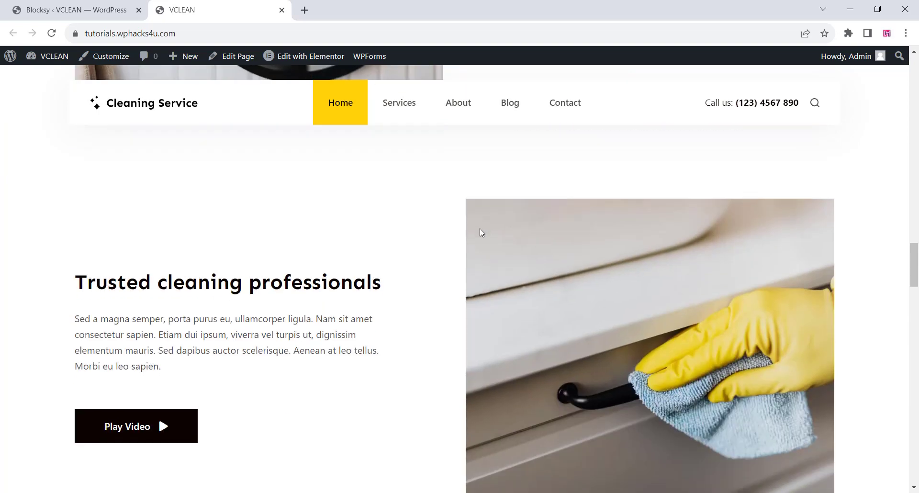
scroll(481, 233, "down", 12)
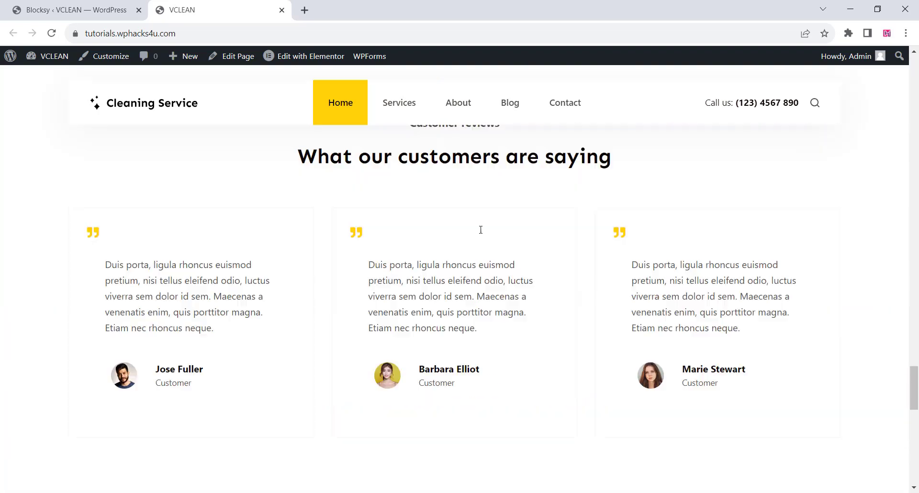
Open the site customizer and replace the header's Cleaning Service logo with the uploaded VCLEAN removebg-preview image.
scroll(479, 230, "down", 5)
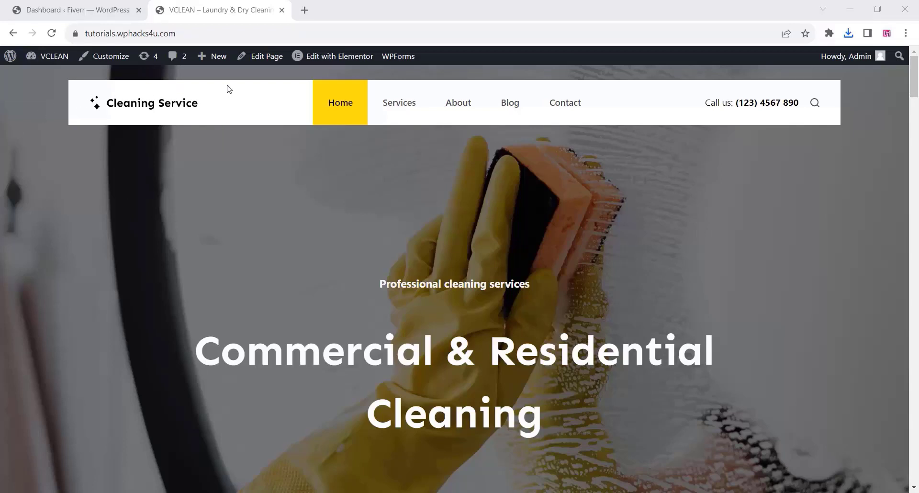
left_click(109, 60)
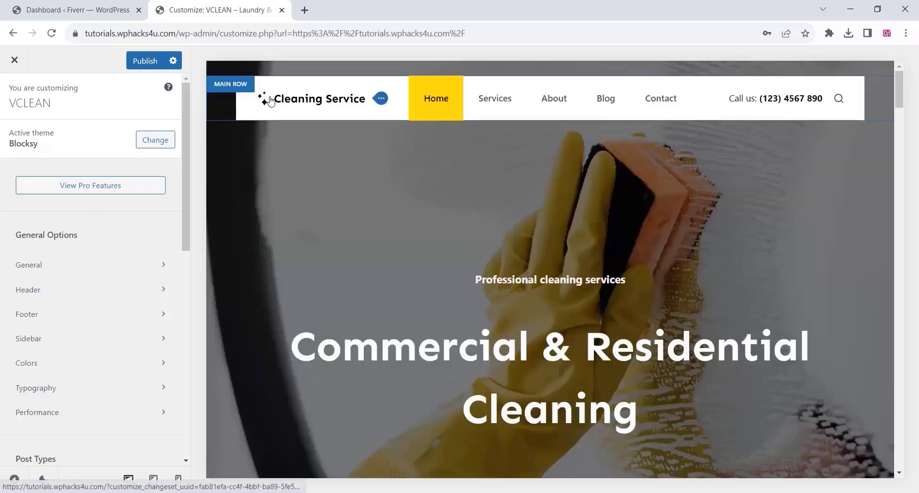
left_click(380, 99)
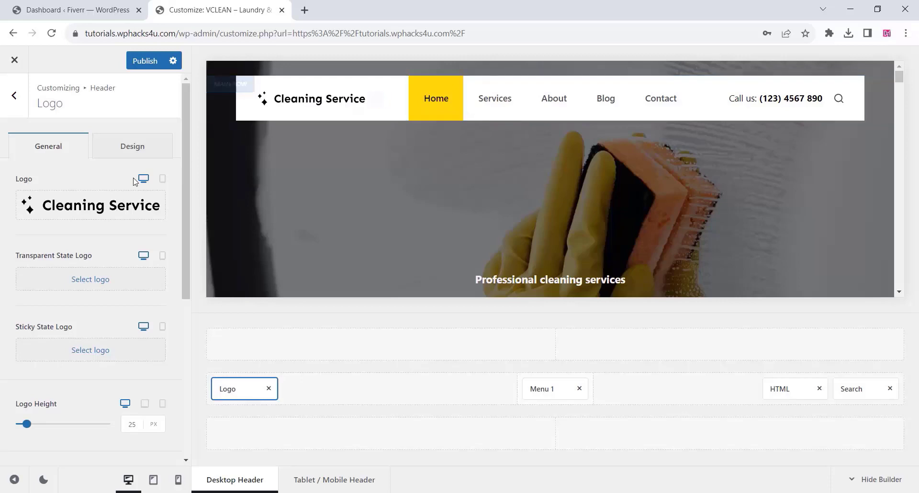
mouse_move(87, 211)
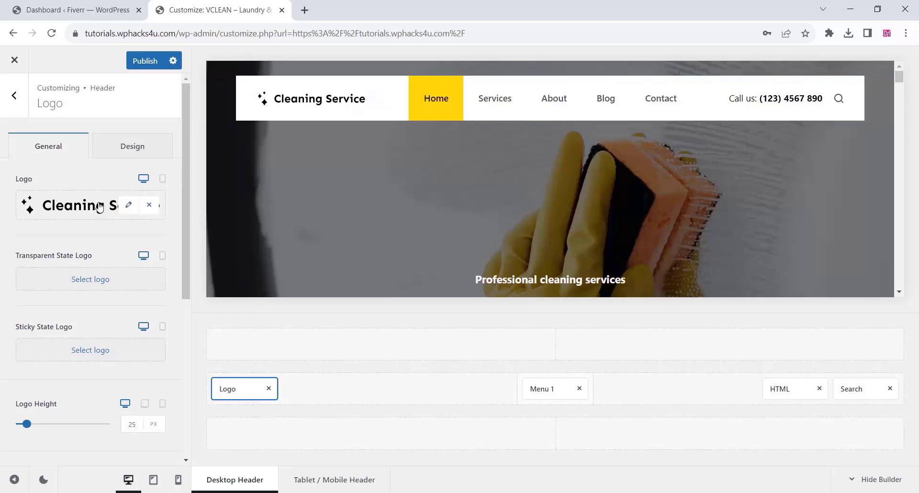
left_click(99, 206)
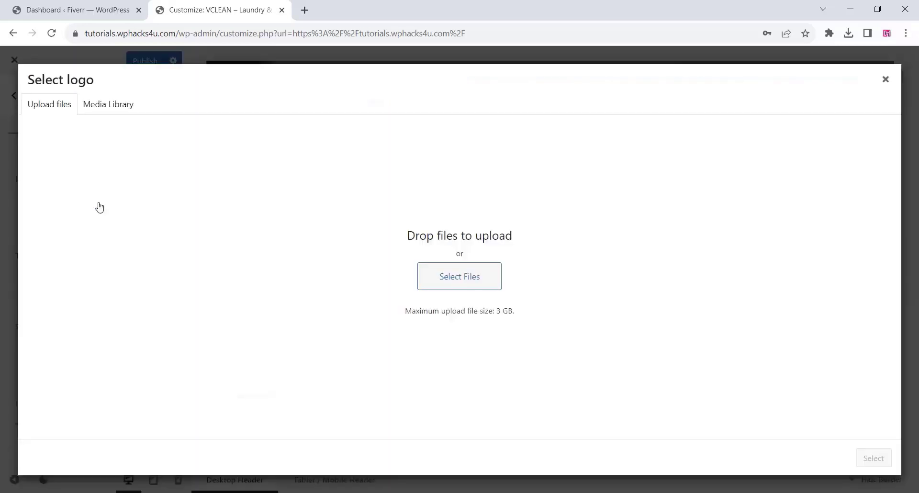
left_click(433, 281)
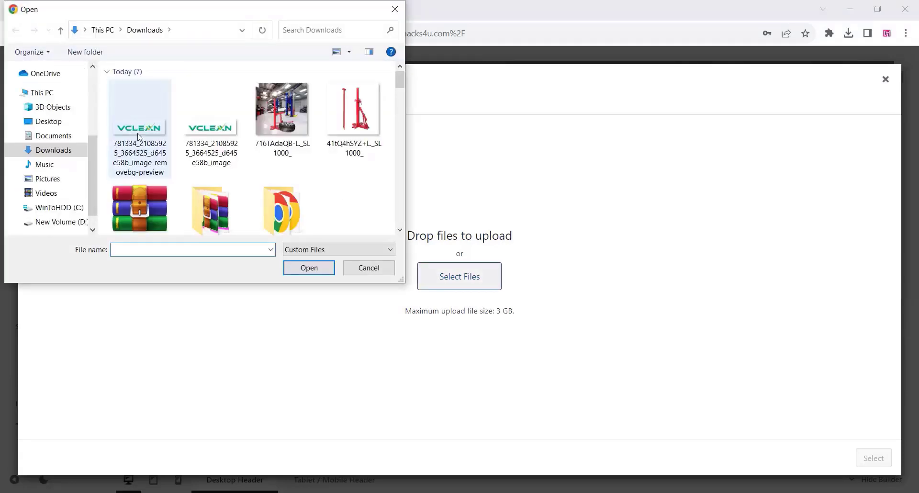
left_click(139, 127)
left_click(316, 267)
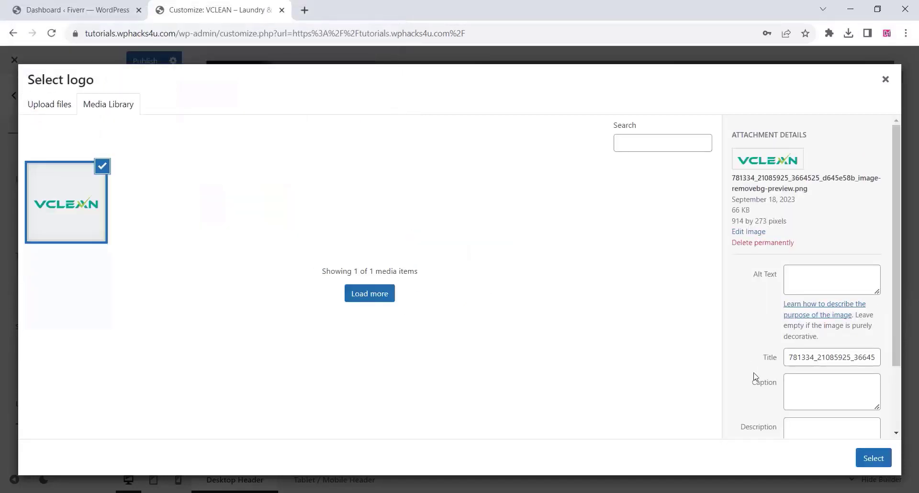
left_click(867, 457)
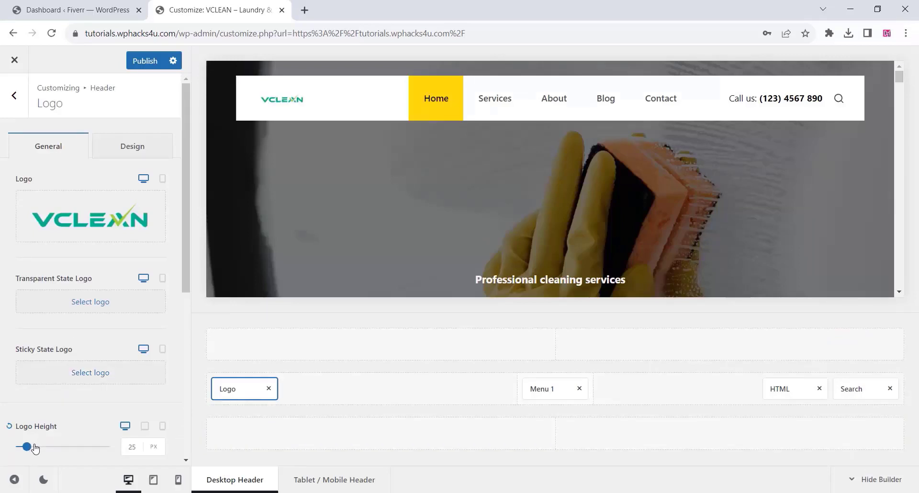
Set the header logo height to 63 px, then publish the header changes and return to the live site.
left_click_drag(35, 448, 58, 450)
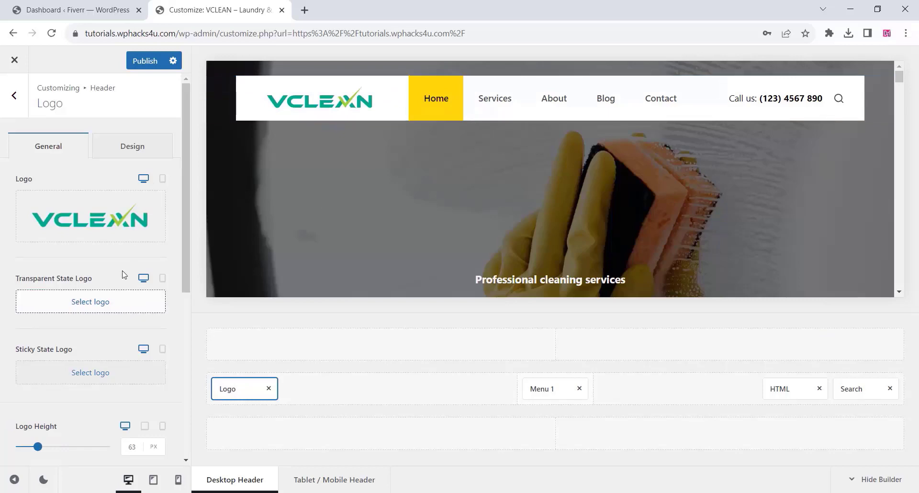
scroll(99, 287, "down", 6)
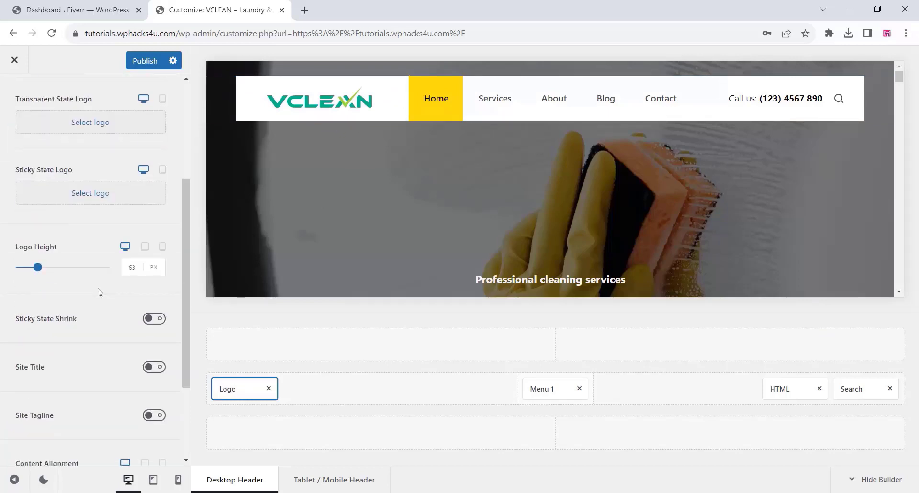
scroll(99, 293, "up", 5)
scroll(99, 295, "up", 2)
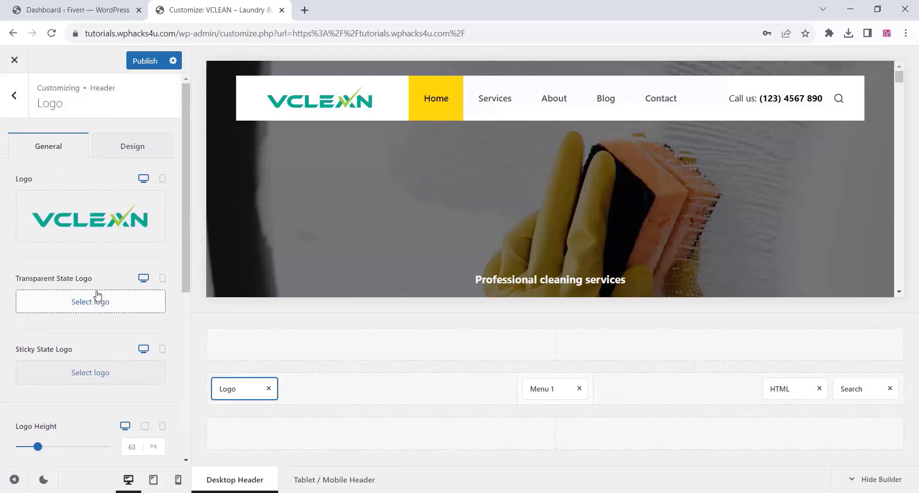
left_click(13, 95)
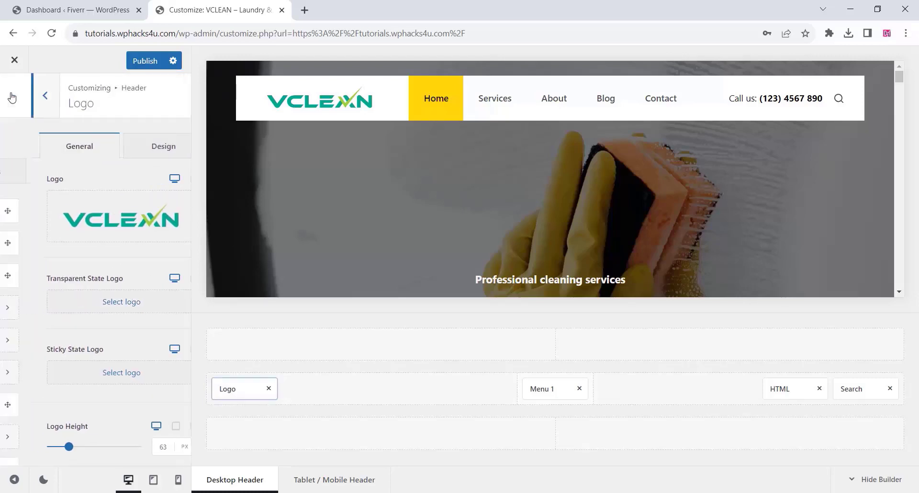
left_click(145, 61)
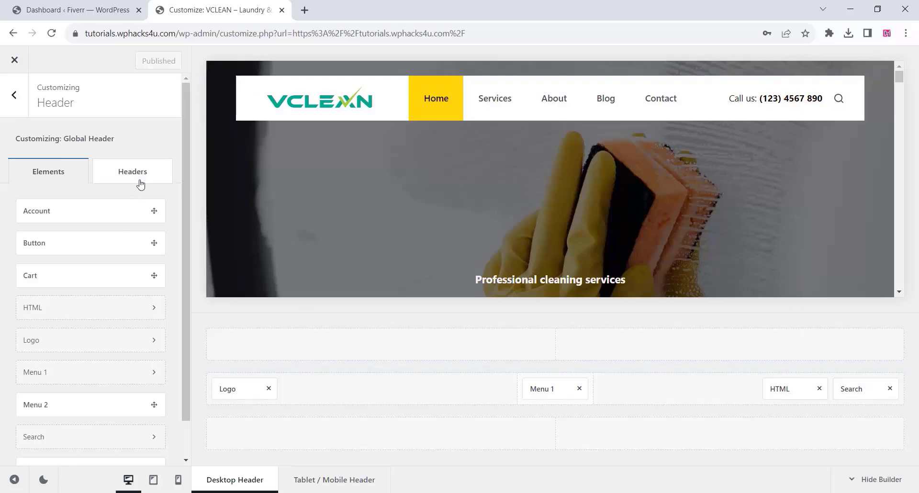
left_click(11, 61)
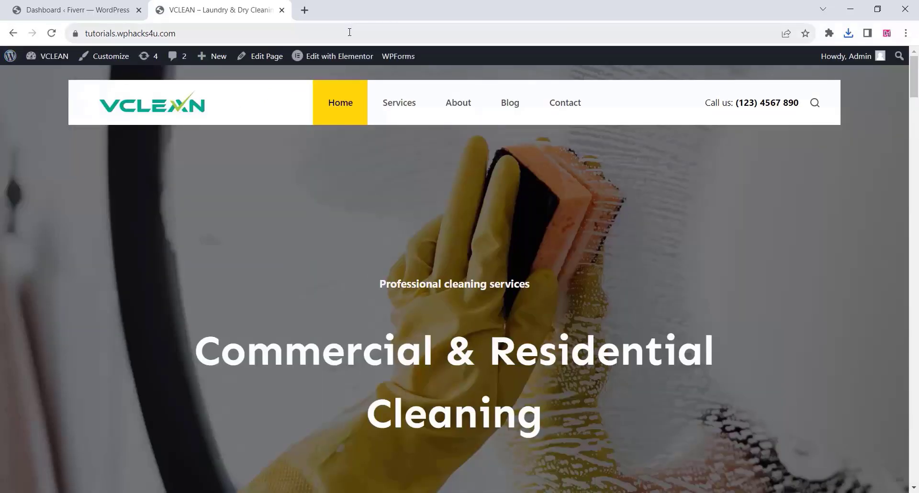
Edit the home page with Elementor and set the hero container's background to a-pile-of-folded-dark-laundry-in-front-of-a-washing-machine.jpg, positioned Center Right.
left_click(330, 57)
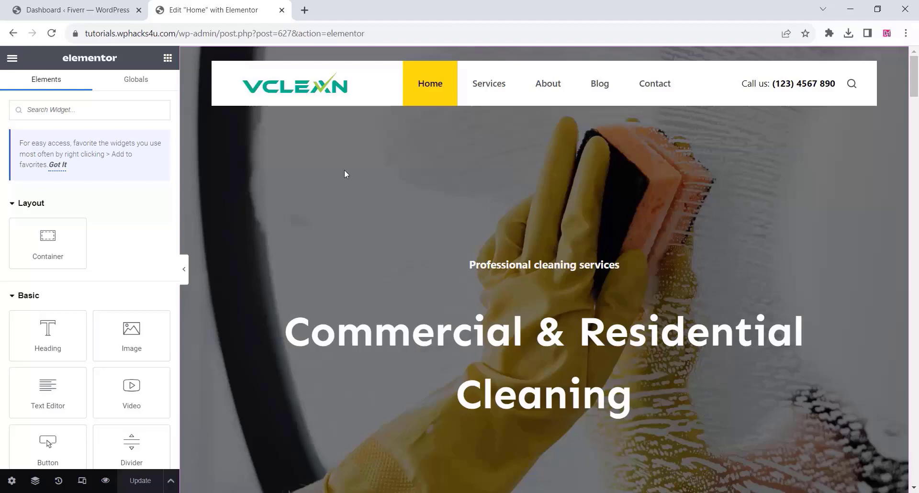
right_click(344, 170)
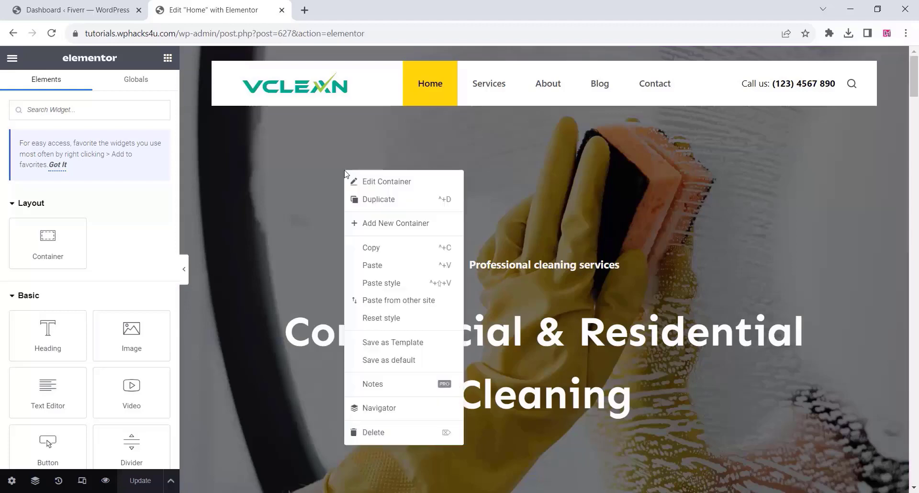
left_click(374, 182)
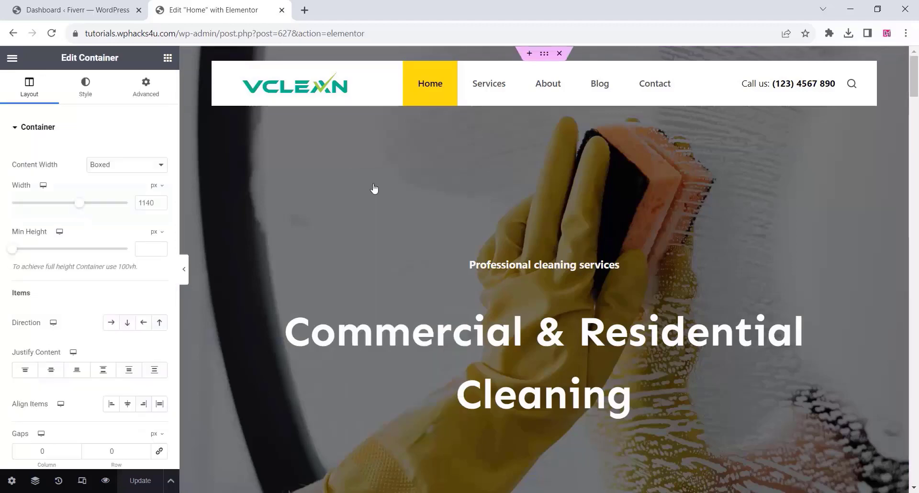
left_click(81, 88)
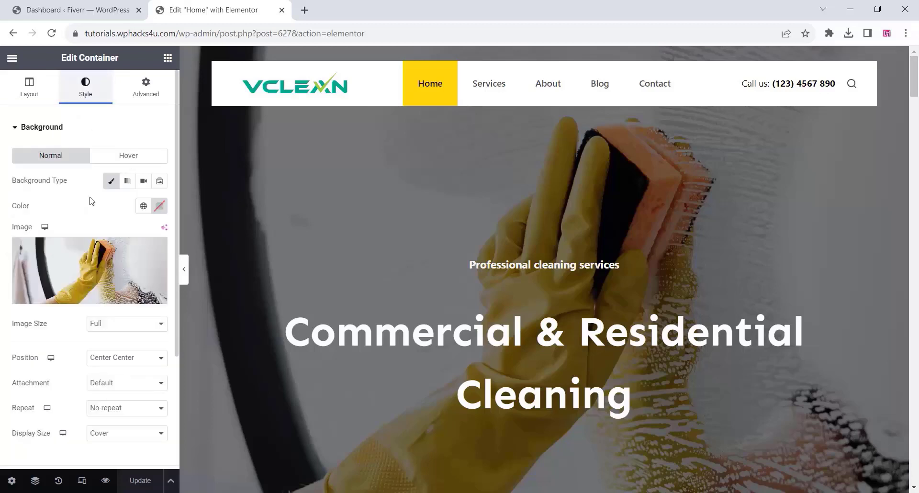
left_click(70, 269)
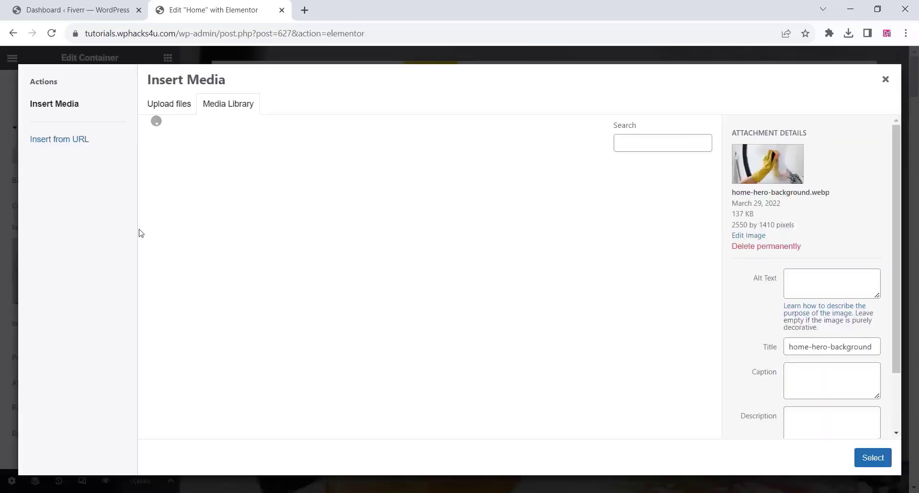
left_click(165, 110)
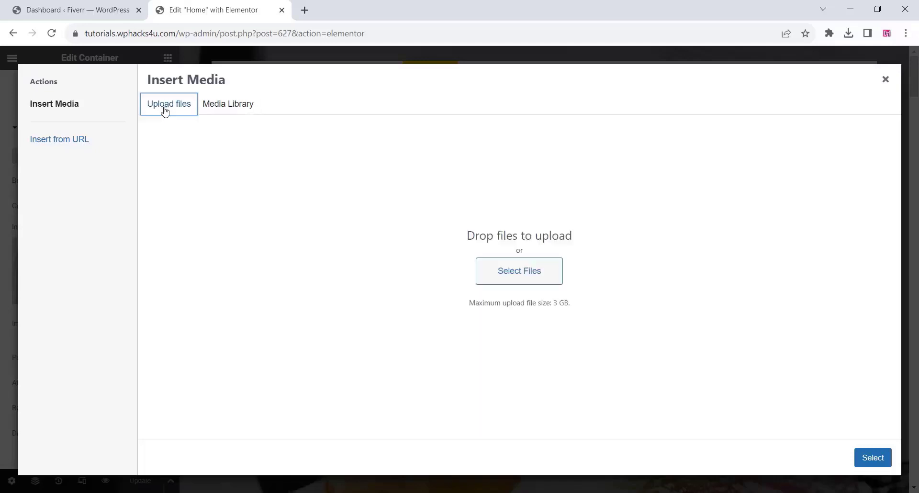
left_click(503, 288)
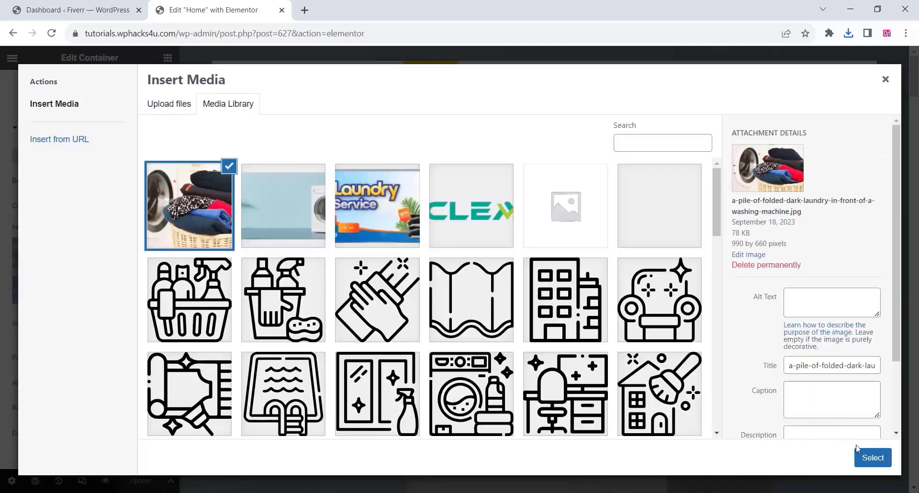
left_click(871, 459)
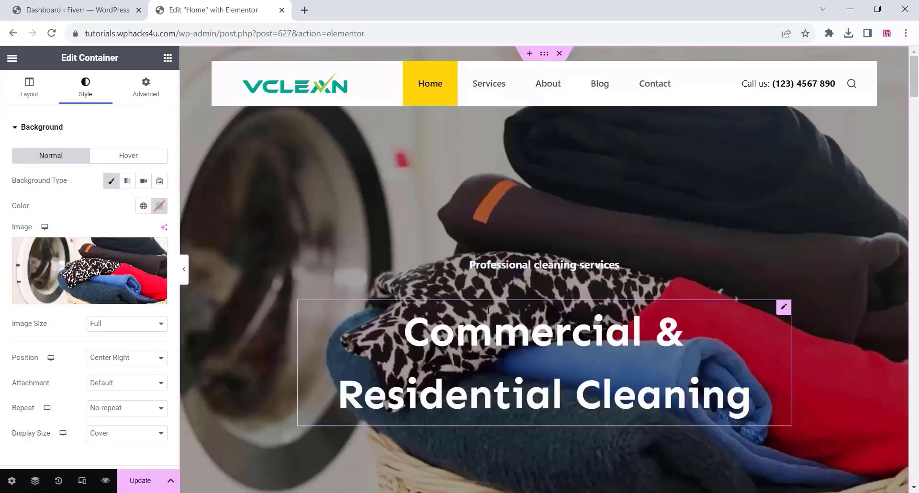
key("ctrl+z")
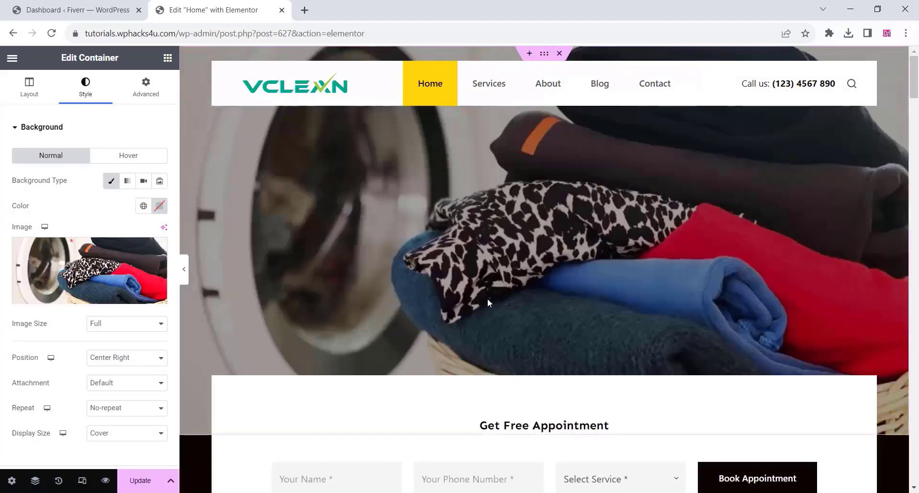
key("ctrl+shift+z")
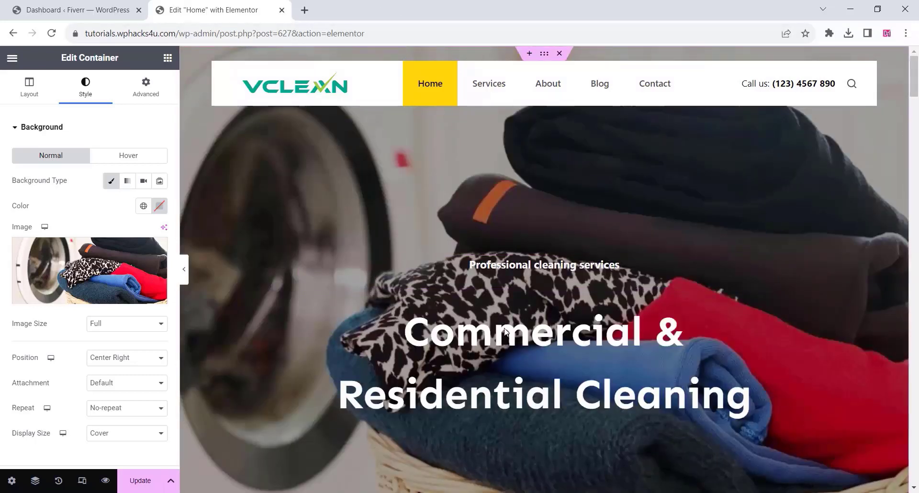
Replace the hero heading with the pasted "Laundry & Dry Cleaning services in Delhi", without the UClean and "Commercial & Residential" wording, and trim its end.
left_click(471, 325)
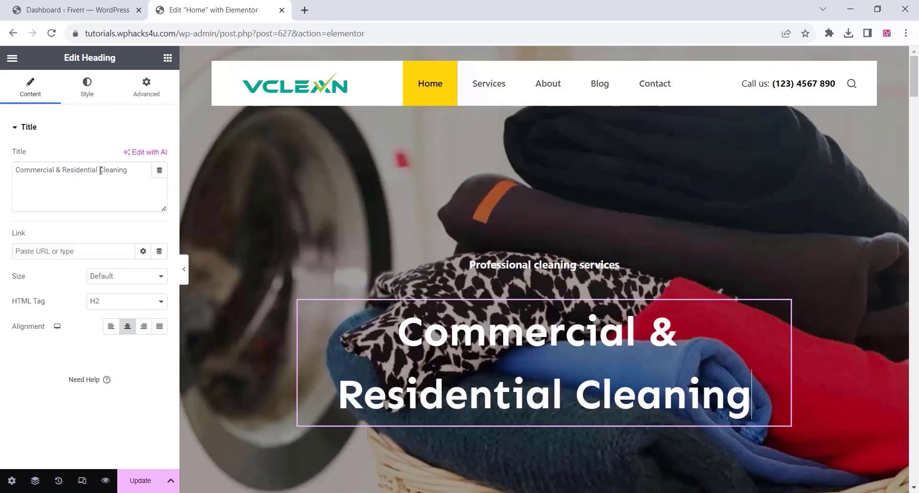
left_click_drag(100, 171, 127, 173)
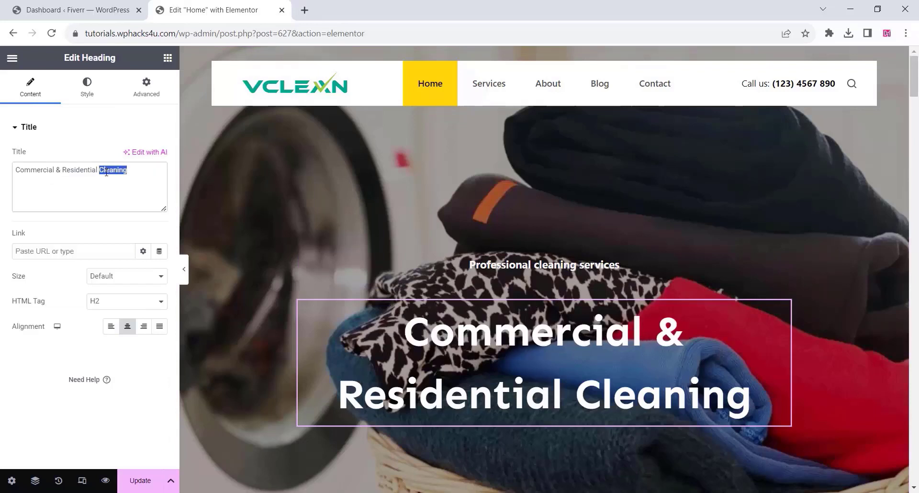
right_click(106, 173)
left_click(137, 231)
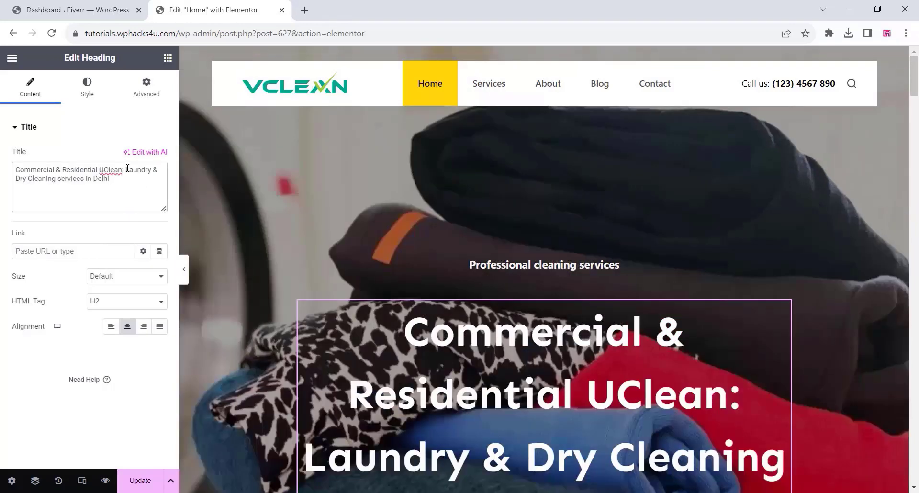
left_click_drag(99, 170, 126, 174)
key("BackSpace")
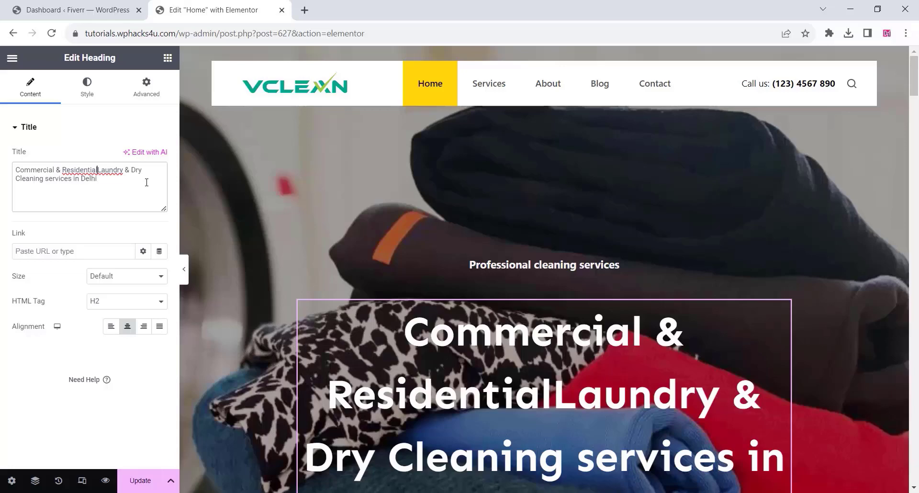
key("BackSpace")
key("BackSpace")
key("BackSpace")
key("BackSpace")
key("BackSpace")
key("BackSpace")
key("BackSpace")
key("BackSpace")
key("BackSpace")
key("BackSpace")
key("BackSpace")
key("BackSpace")
key("BackSpace")
key("BackSpace")
key("BackSpace")
key("BackSpace")
key("BackSpace")
key("BackSpace")
key("BackSpace")
key("BackSpace")
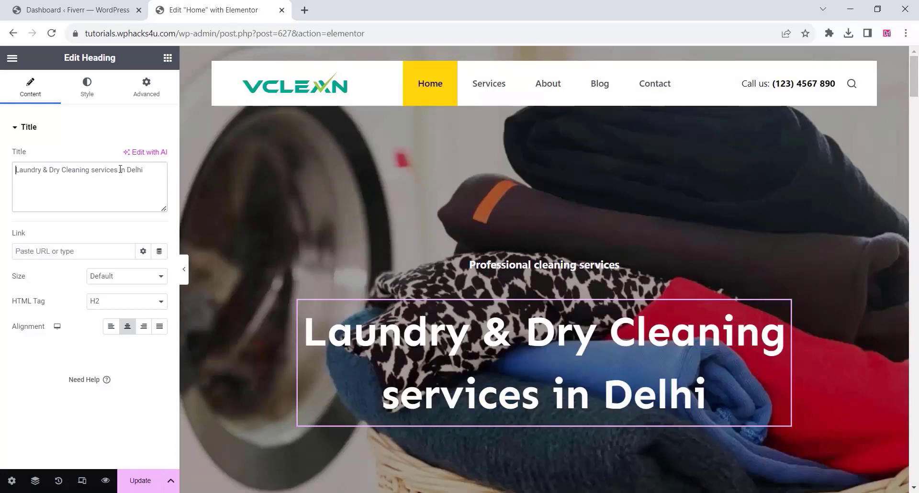
left_click(156, 169, "shift")
key("BackSpace")
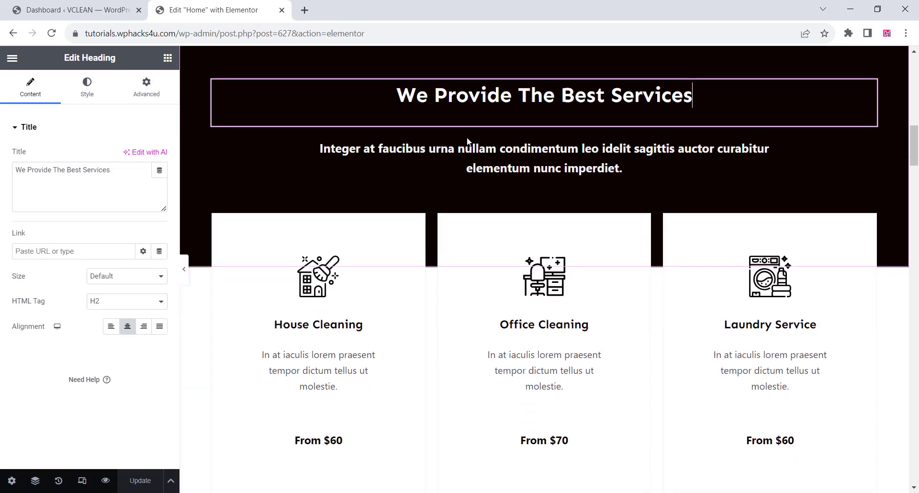
Replace the House Cleaning icon box's icon with the first House icon found in the icon library by searching "hou".
left_click(440, 153)
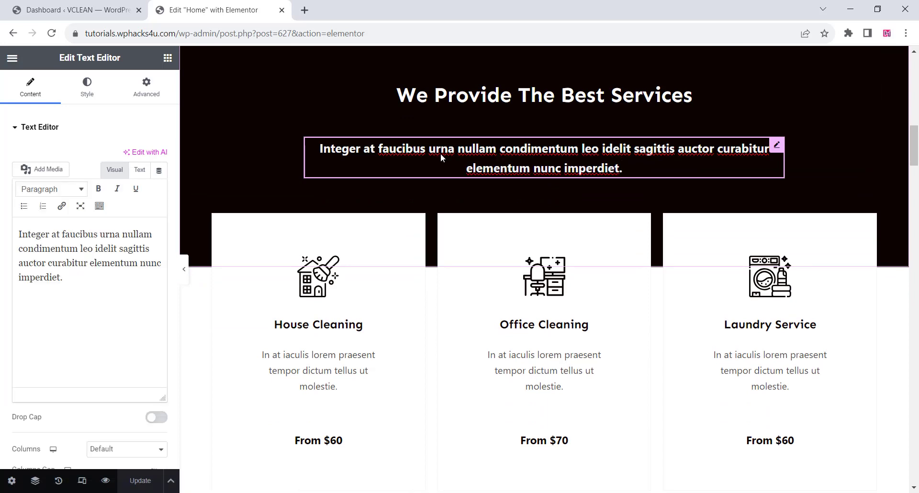
left_click(376, 263)
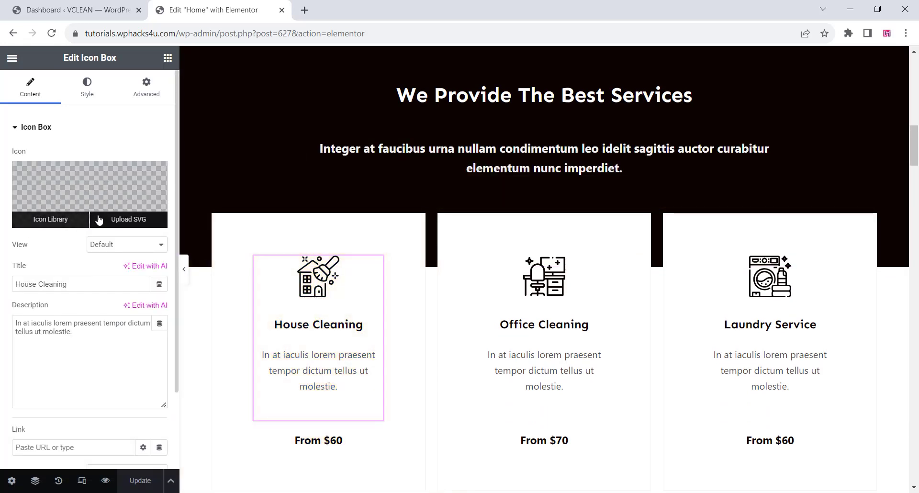
left_click(75, 221)
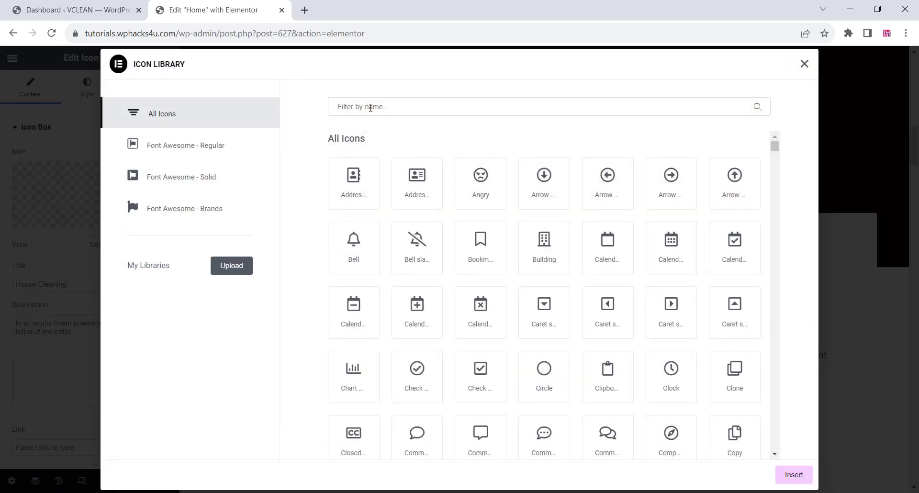
type("hou")
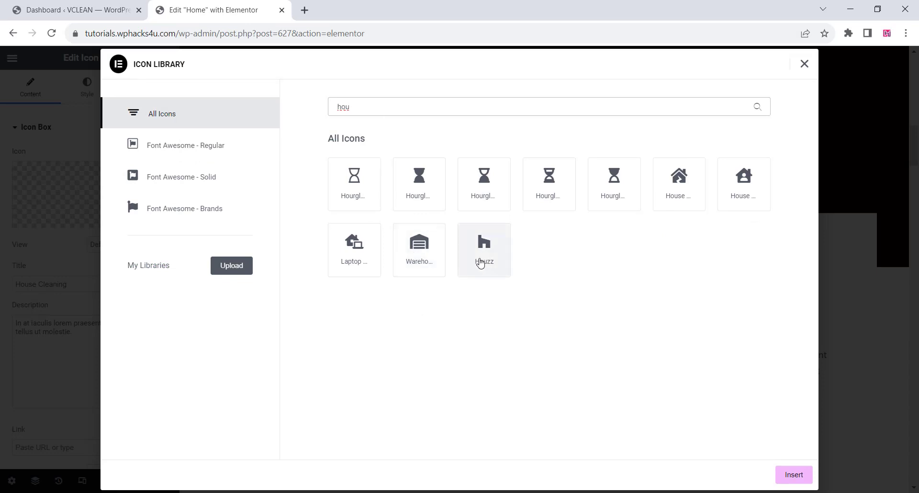
left_click(676, 184)
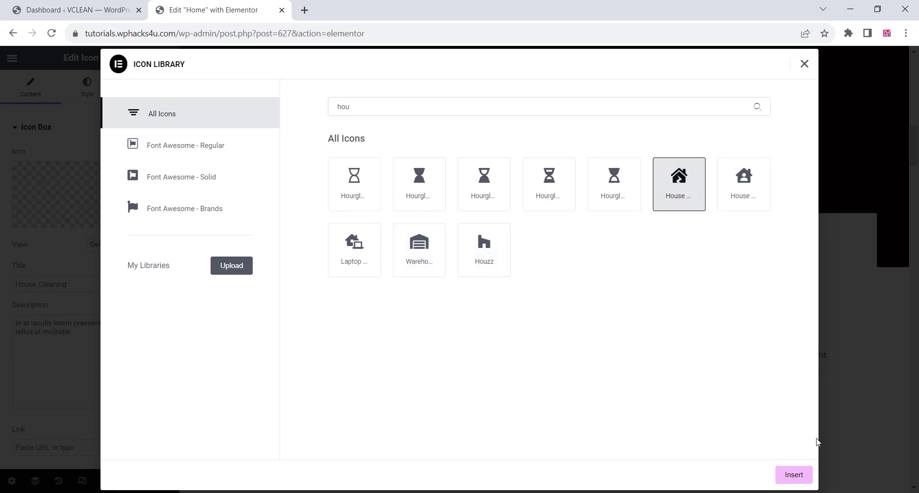
left_click(794, 474)
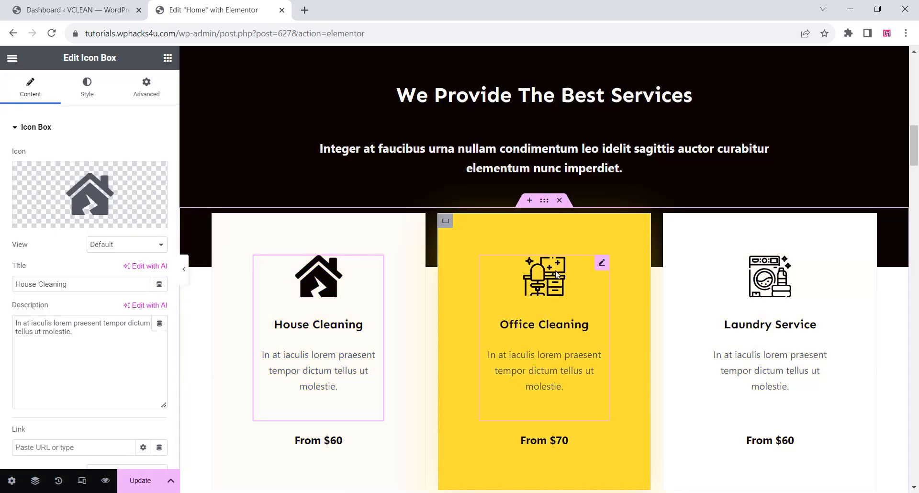
Examine the editable settings of the service price buttons and of the text and image in the "We are industry leaders" section.
scroll(622, 300, "down", 5)
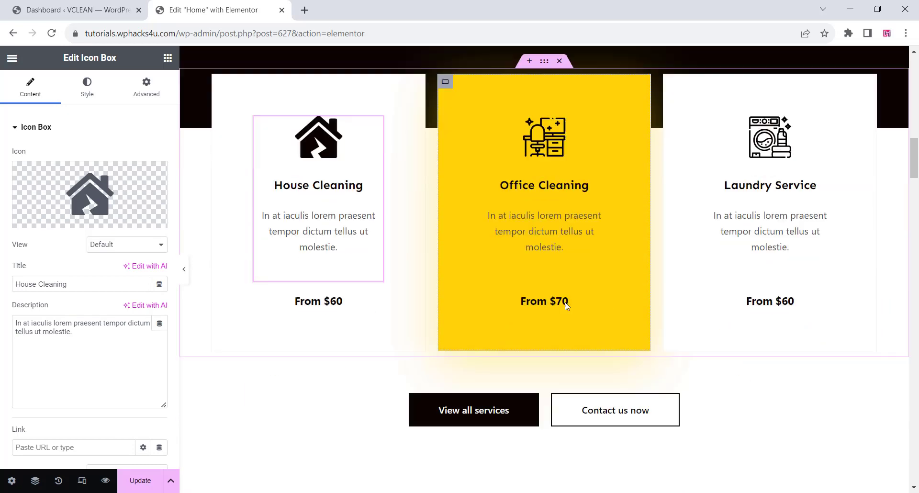
scroll(509, 205, "up", 1)
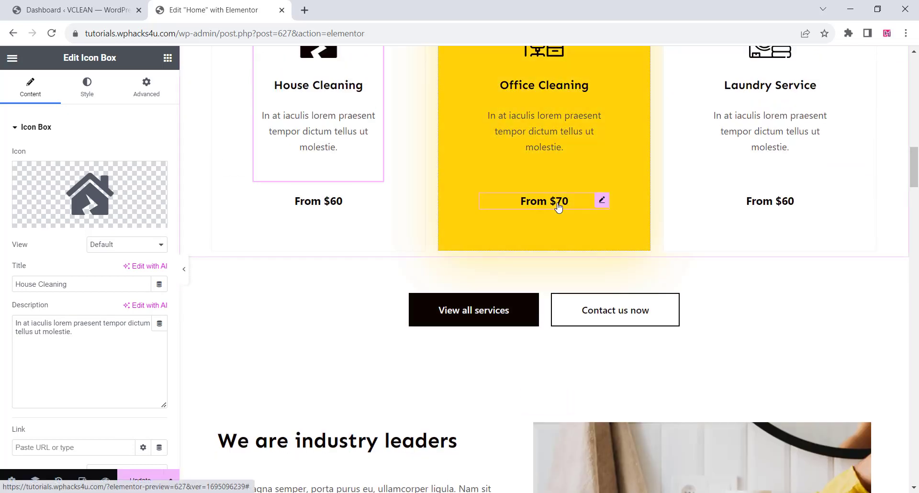
left_click(508, 205)
left_click(126, 181)
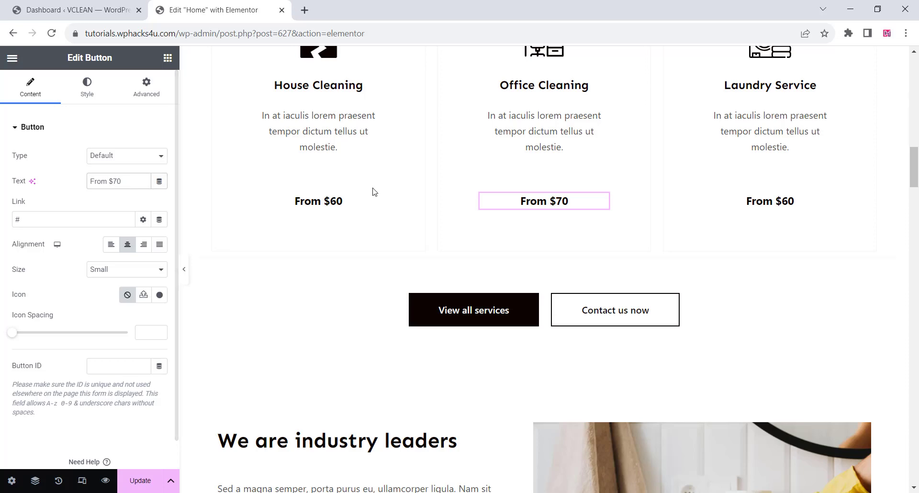
left_click(784, 204)
scroll(291, 332, "down", 3)
scroll(291, 332, "down", 3)
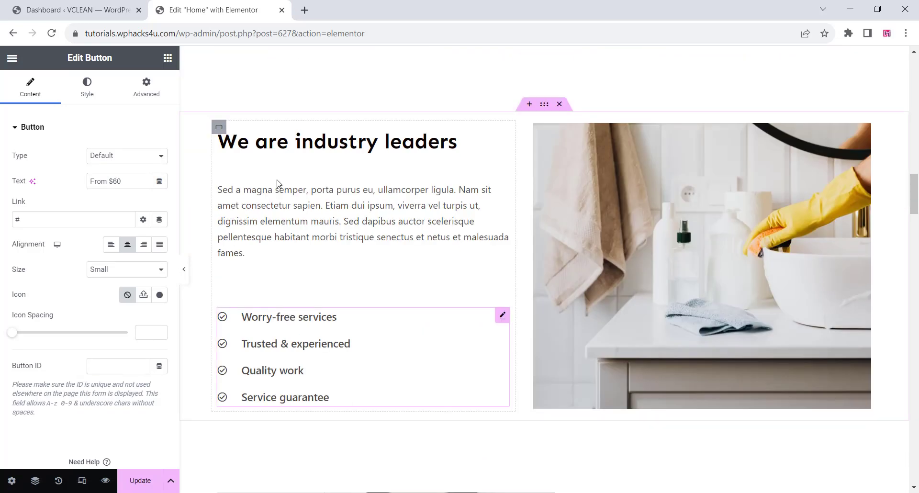
left_click(277, 191)
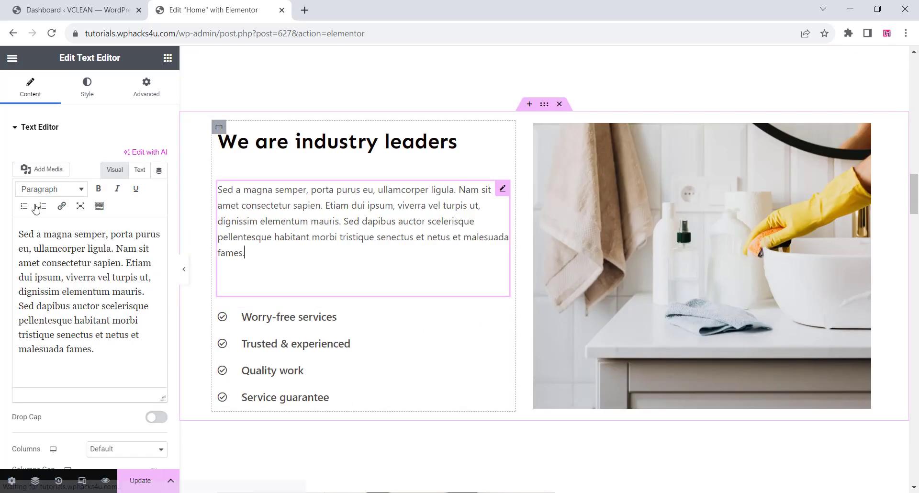
left_click(641, 219)
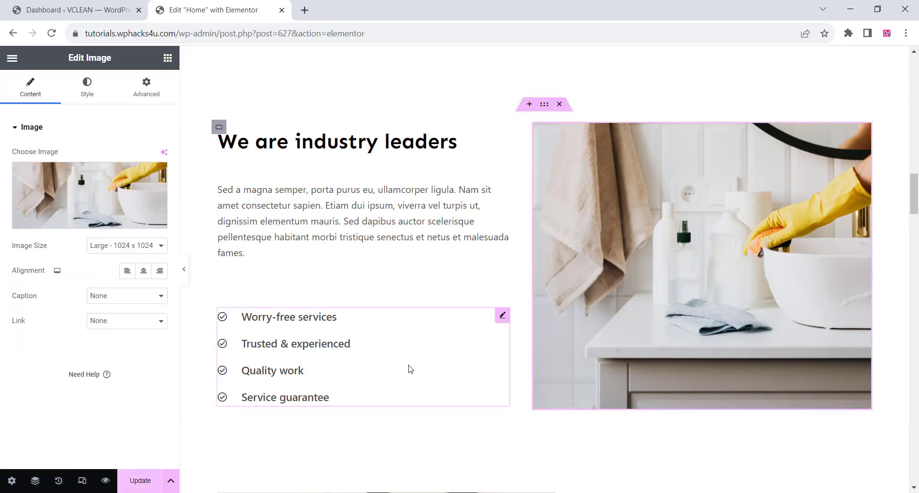
Update the home page and close its Elementor editor to return to the WordPress dashboard.
left_click(143, 482)
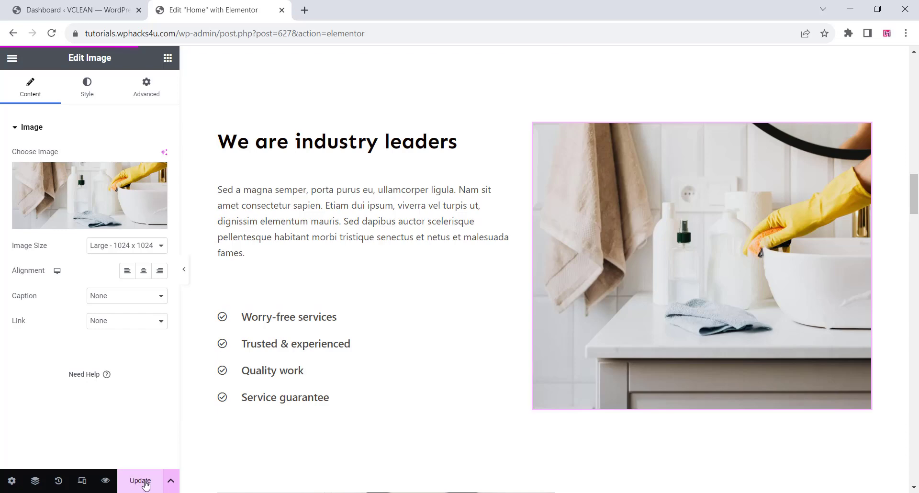
key("ctrl+w")
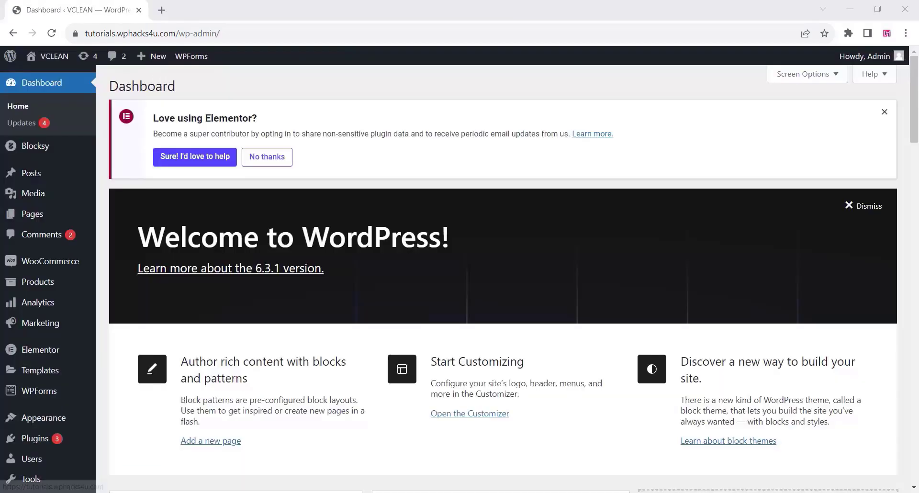
Go to adding new plugins, then install and activate the WooCommerce plugin.
mouse_move(45, 349)
scroll(45, 349, "down", 3)
mouse_move(41, 399)
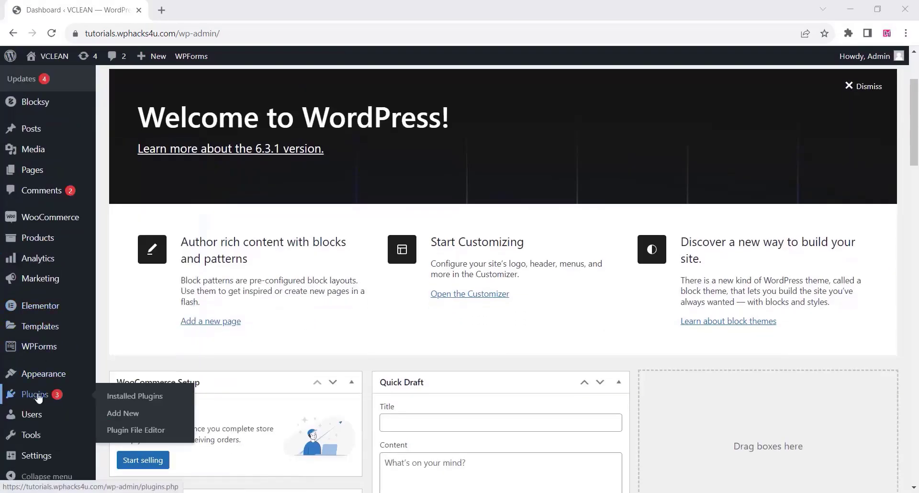
left_click(123, 414)
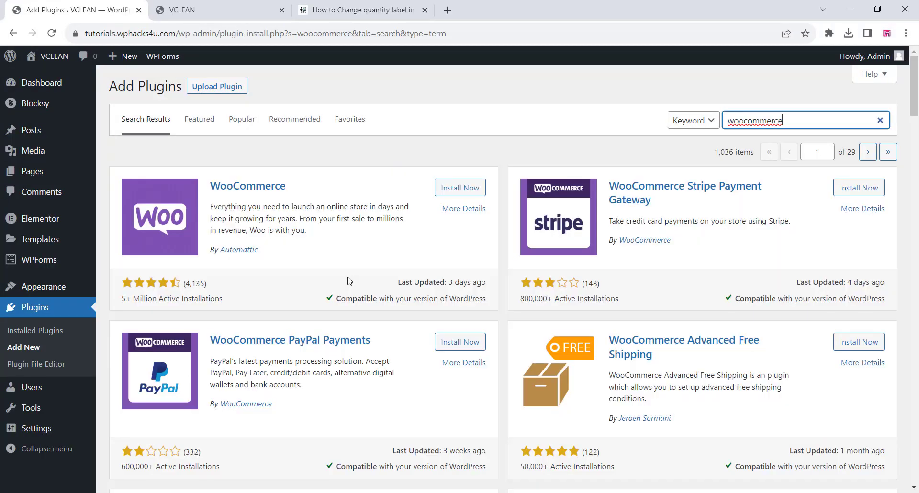
left_click(455, 189)
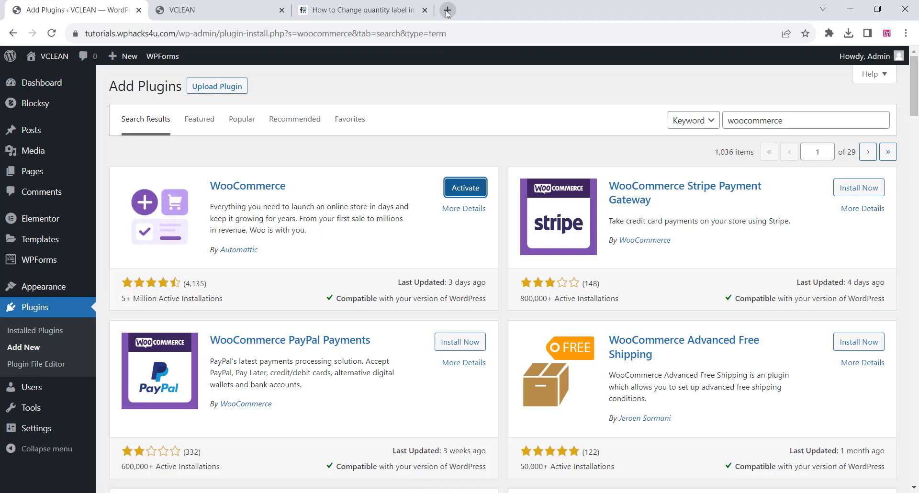
left_click(459, 189)
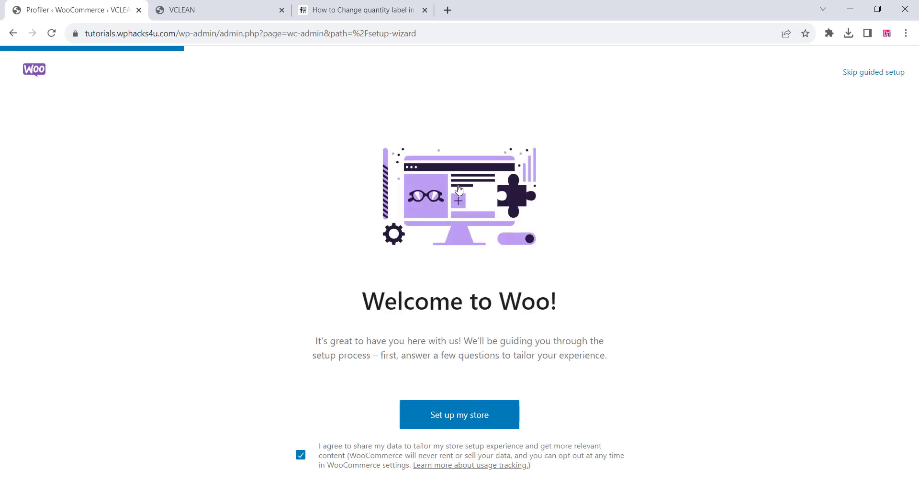
Skip WooCommerce's guided setup, set the business location to India — Maharashtra and continue to the store.
left_click(873, 74)
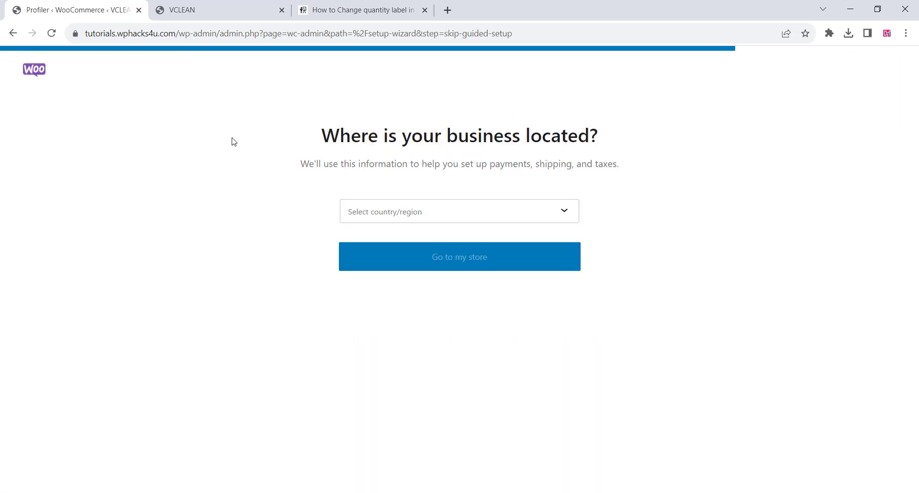
left_click(482, 216)
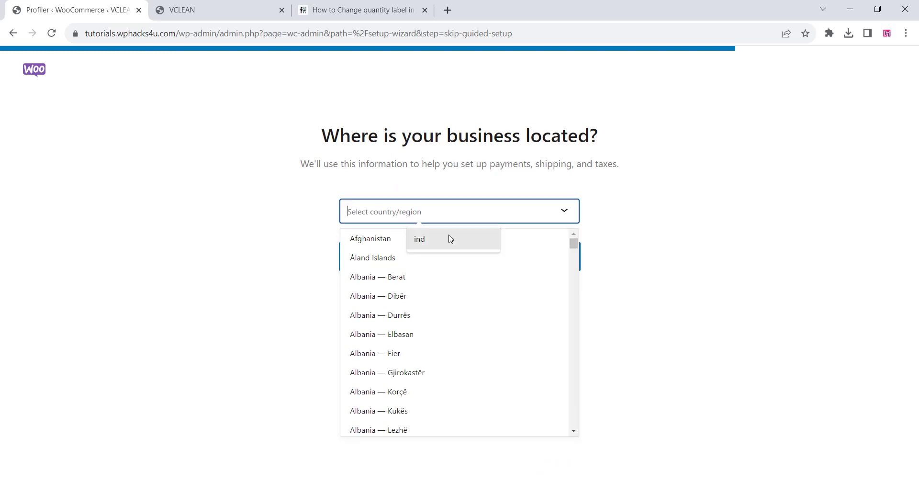
left_click(437, 240)
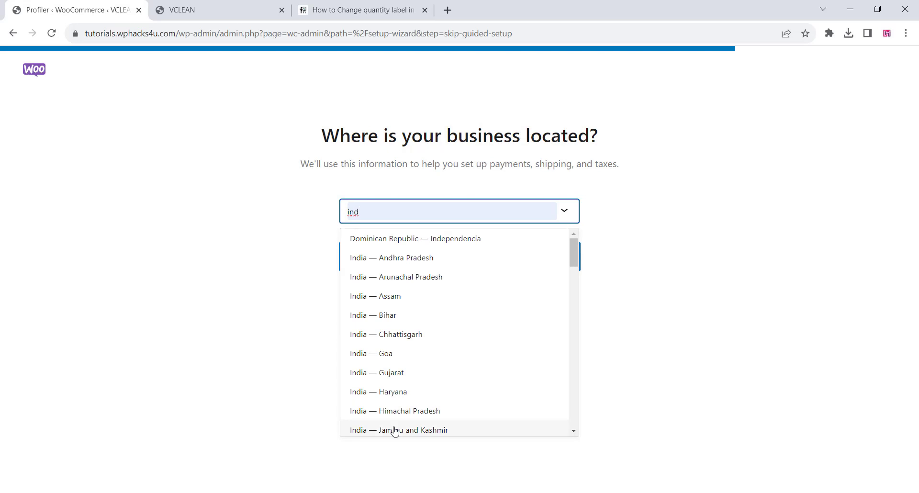
scroll(401, 386, "down", 3)
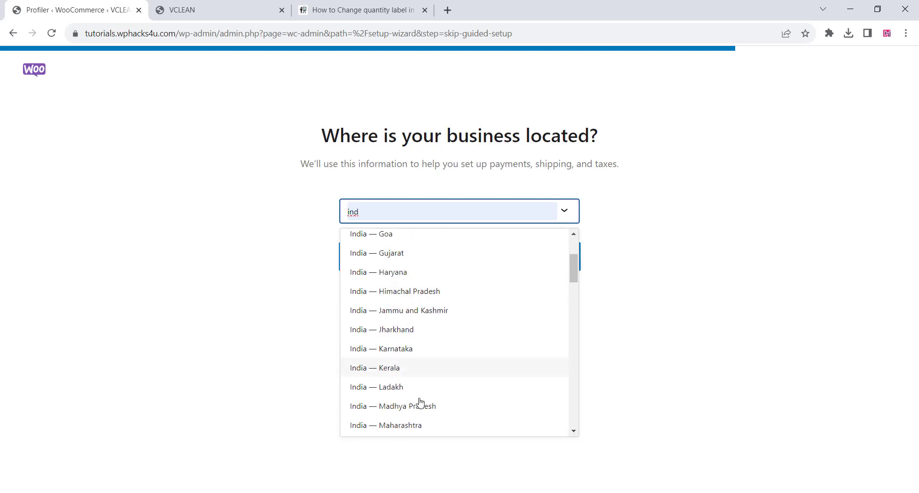
left_click(404, 427)
left_click(442, 265)
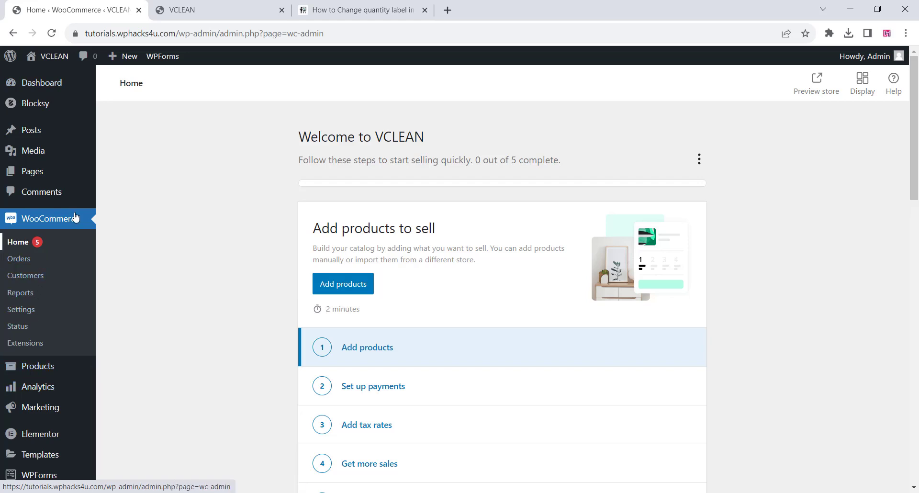
Search the plugins for "wcfm" and install WCFM Marketplace, WCFM – Frontend Manager and WCFM Membership.
scroll(69, 217, "down", 2)
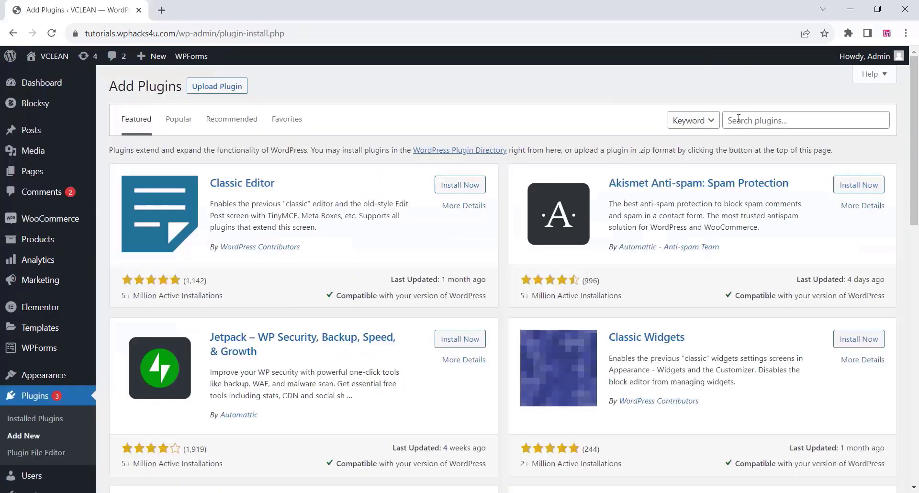
left_click(737, 120)
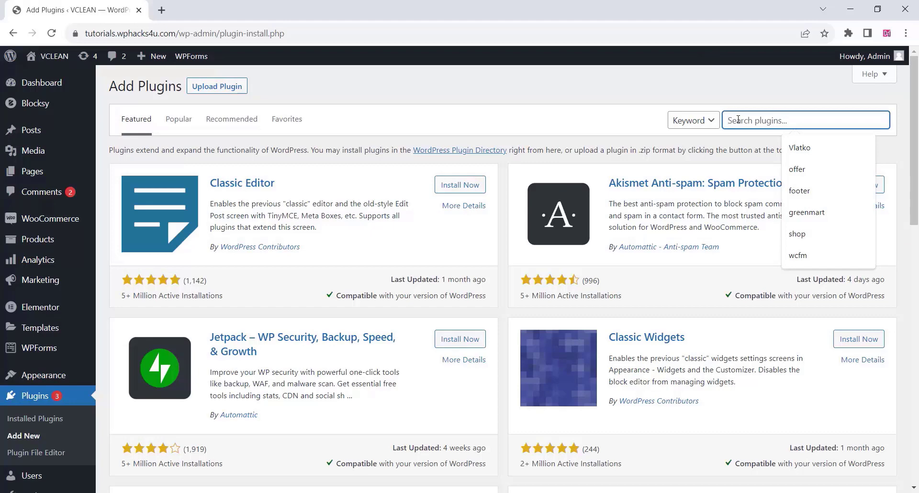
type("wcfm")
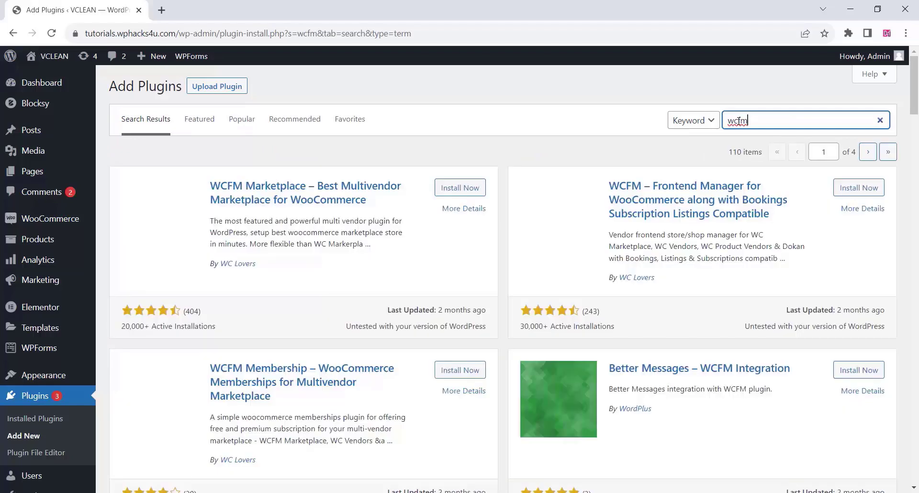
left_click(456, 188)
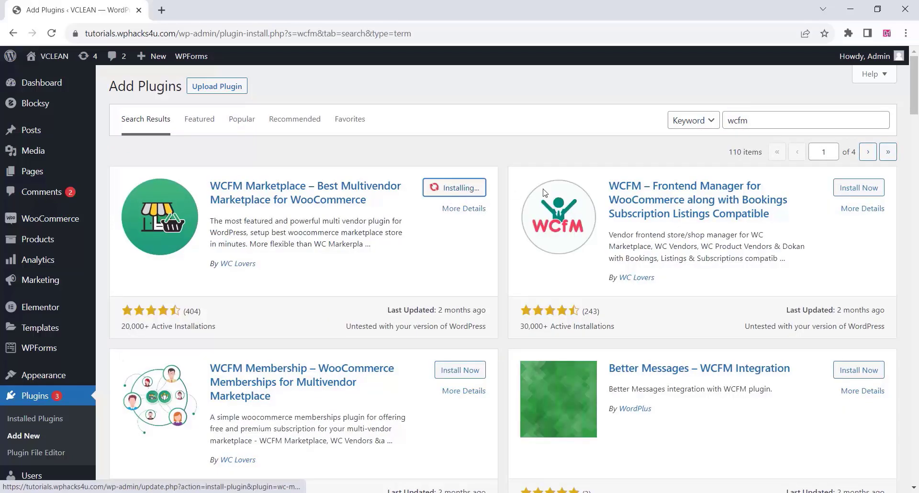
left_click(852, 188)
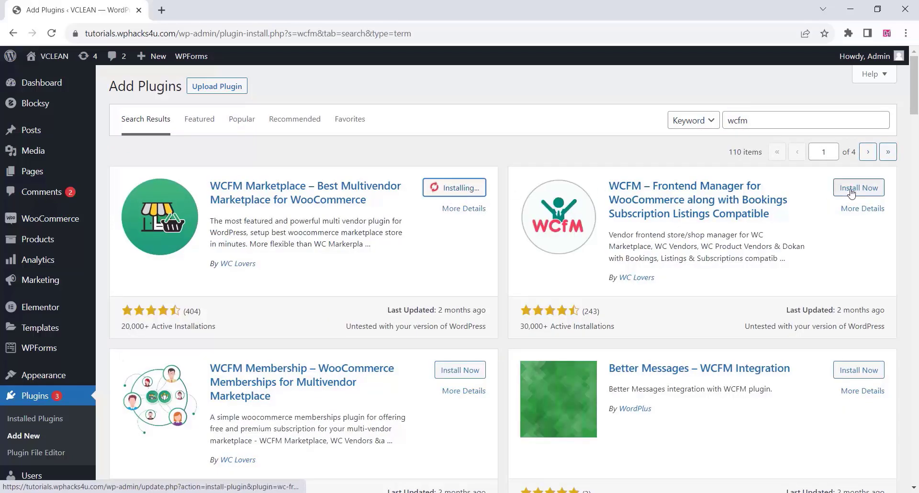
left_click(468, 378)
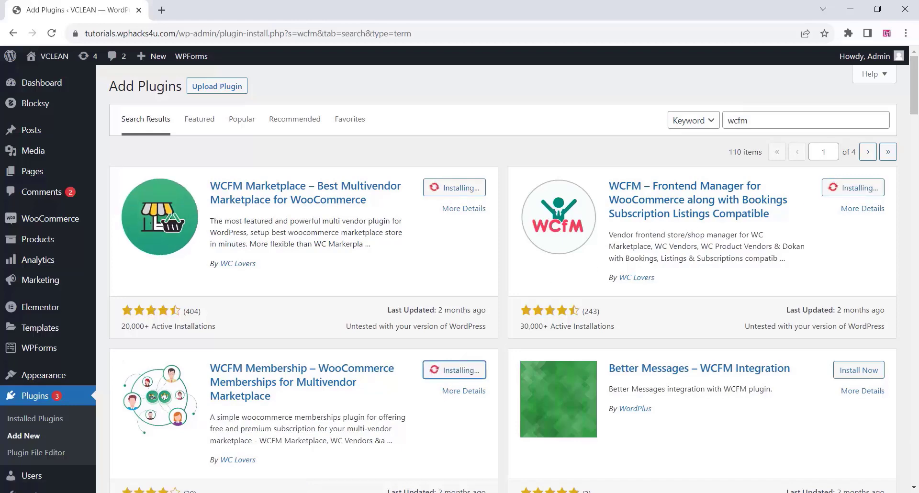
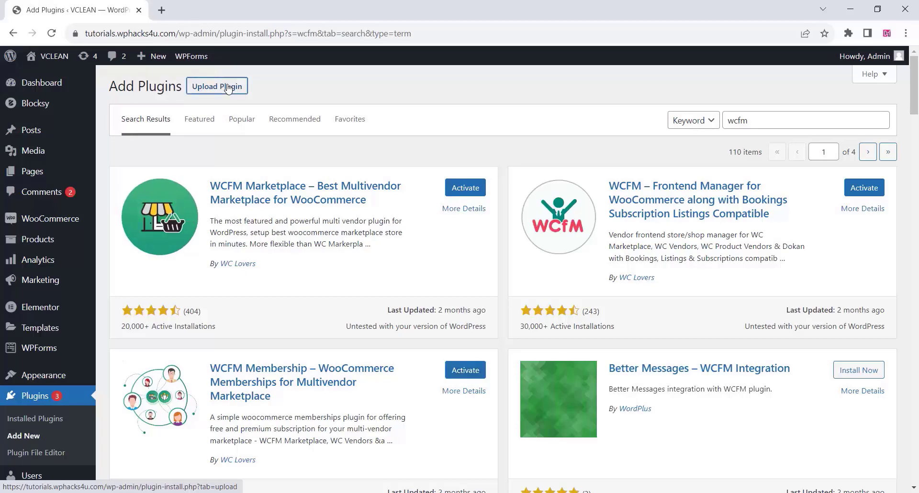
Upload the plugin file wc-frontend-manager-delivery.zip and install it.
left_click(229, 88)
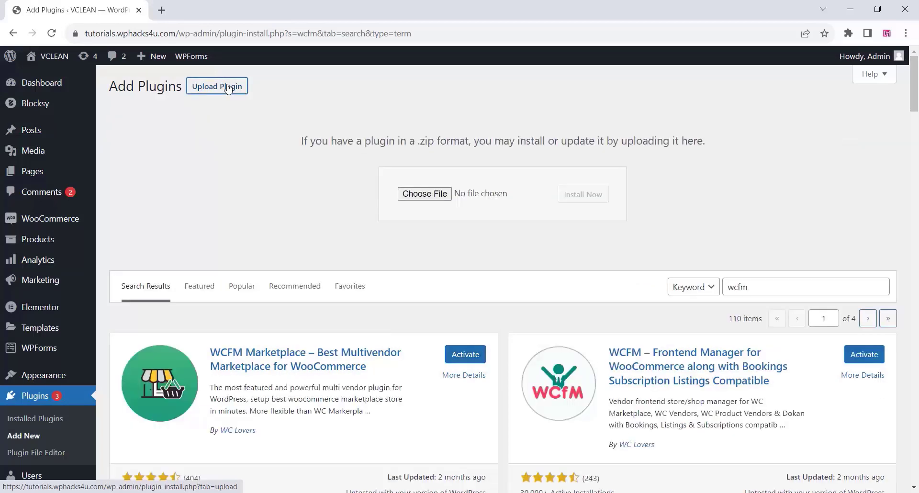
left_click(425, 194)
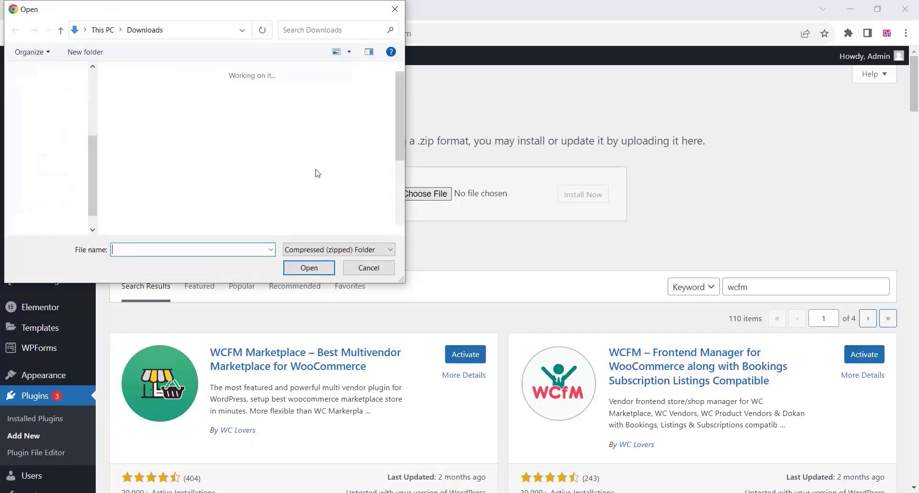
left_click(153, 99)
left_click(309, 267)
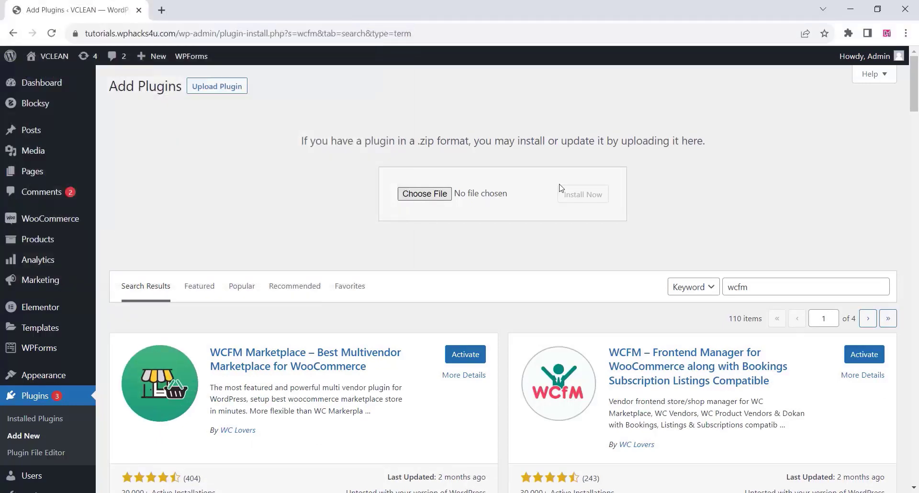
left_click(581, 194)
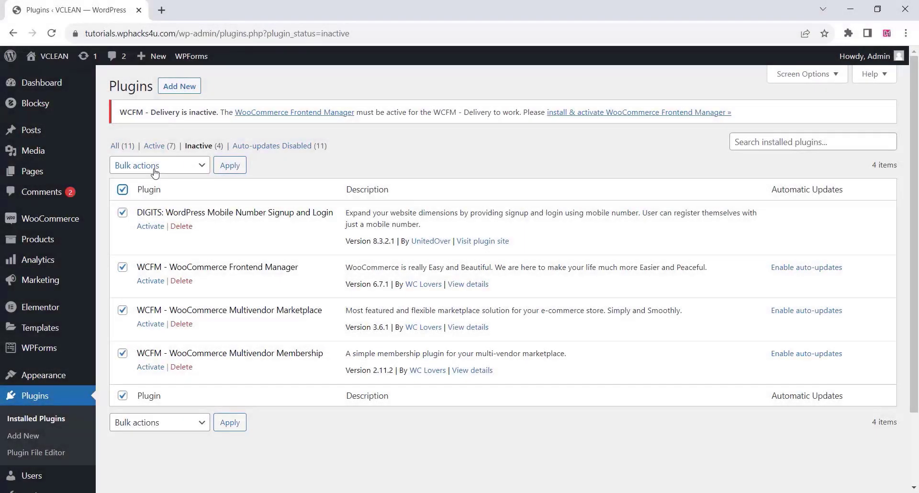
Bulk-activate all the inactive plugins: DIGITS, WCFM Frontend Manager, Multivendor Marketplace and Multivendor Membership.
left_click(144, 165)
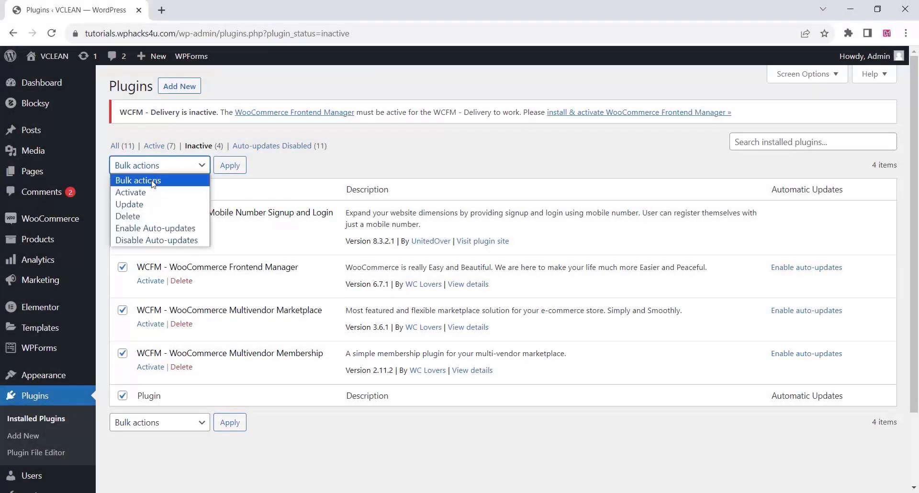
left_click(147, 193)
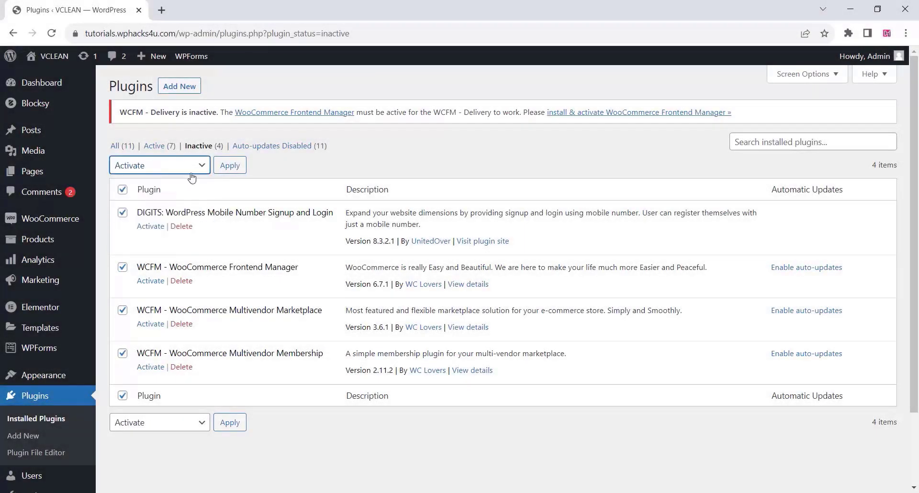
left_click(230, 166)
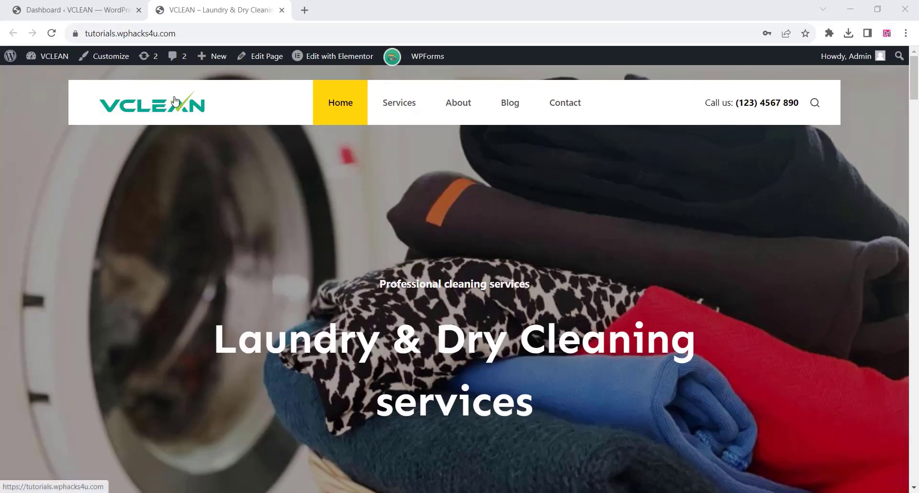
Return to the WordPress dashboard, set the currency in WooCommerce's general settings to Indian rupee (₹) and save.
left_click(65, 15)
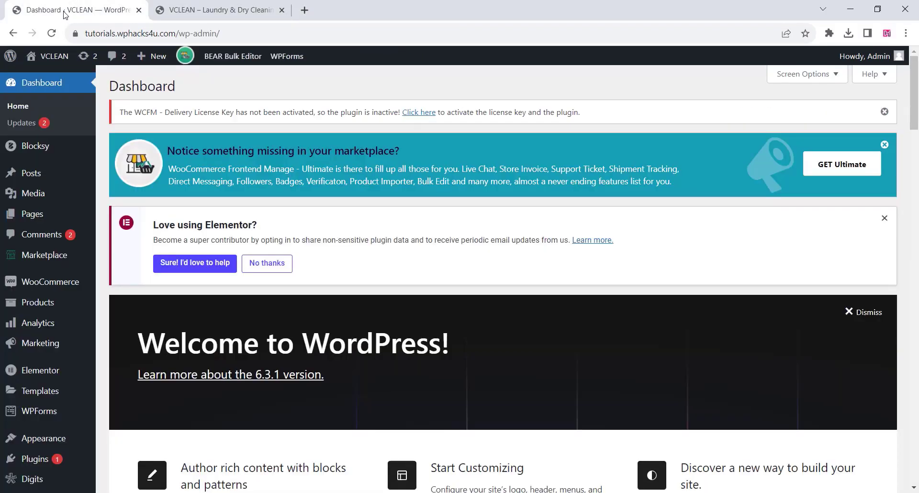
scroll(57, 211, "down", 3)
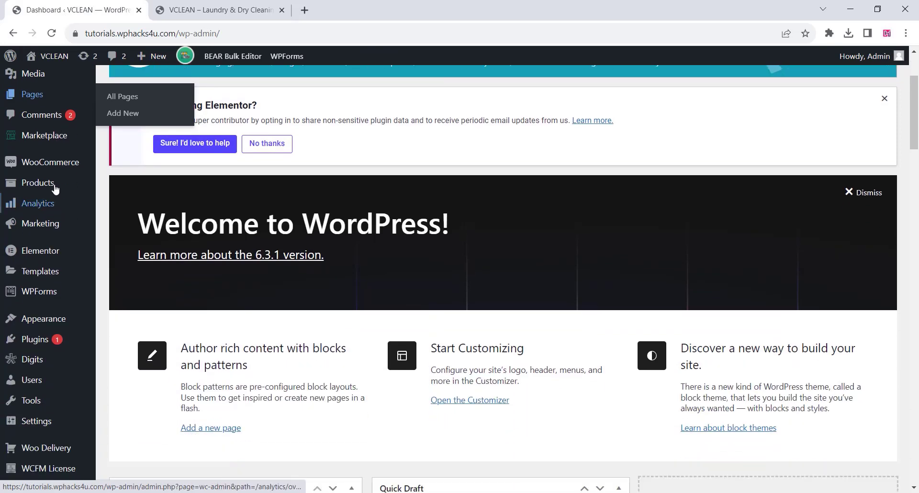
mouse_move(53, 163)
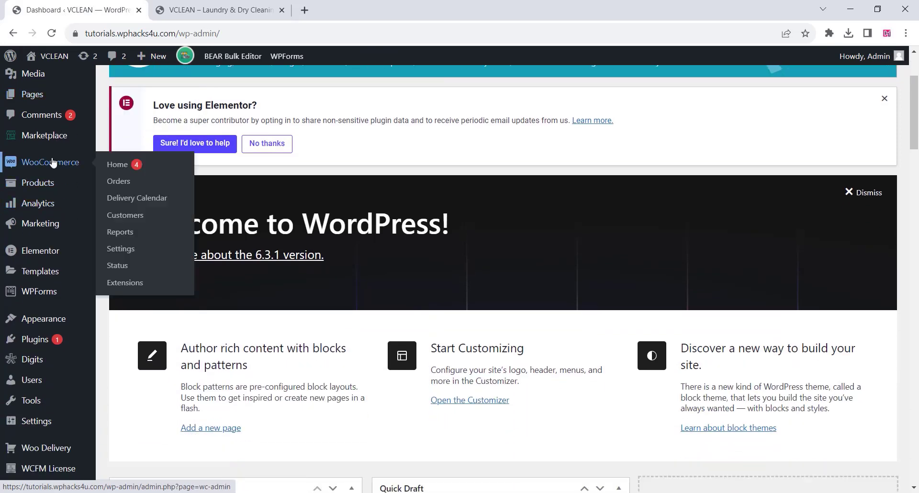
left_click(118, 250)
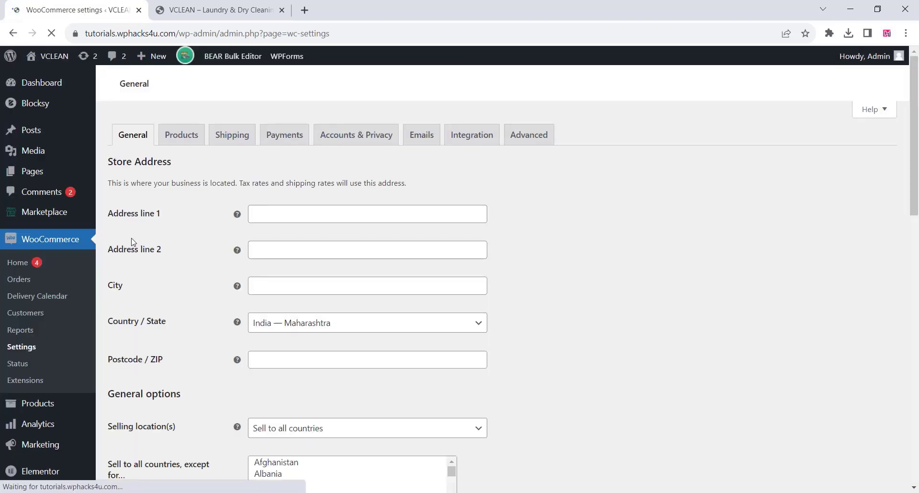
scroll(194, 193, "down", 5)
scroll(261, 216, "down", 8)
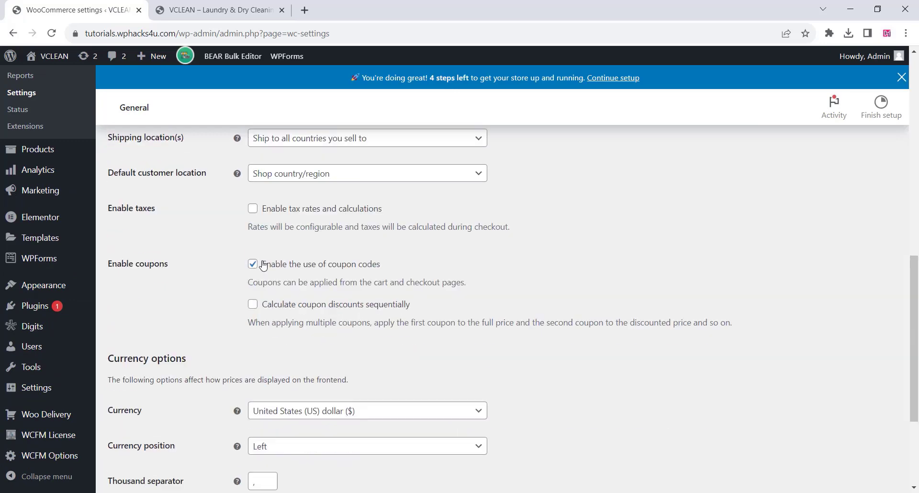
left_click(308, 292)
type("indian")
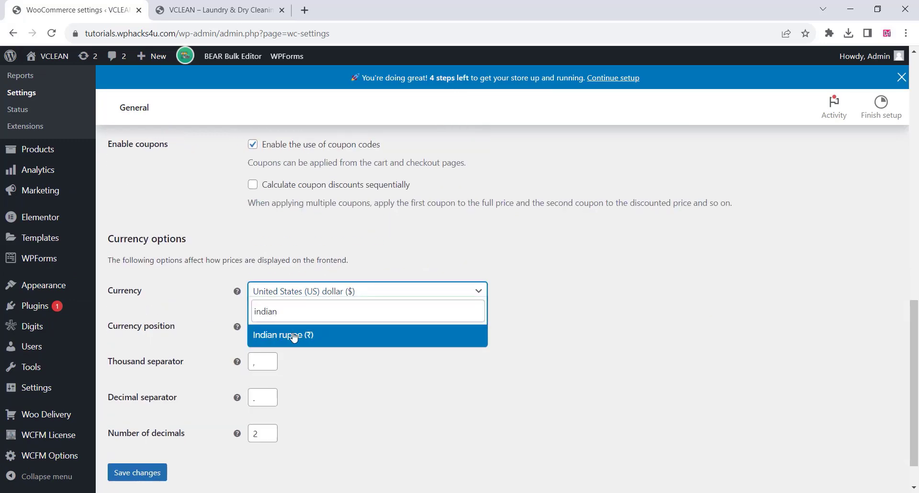
left_click(291, 337)
left_click(137, 473)
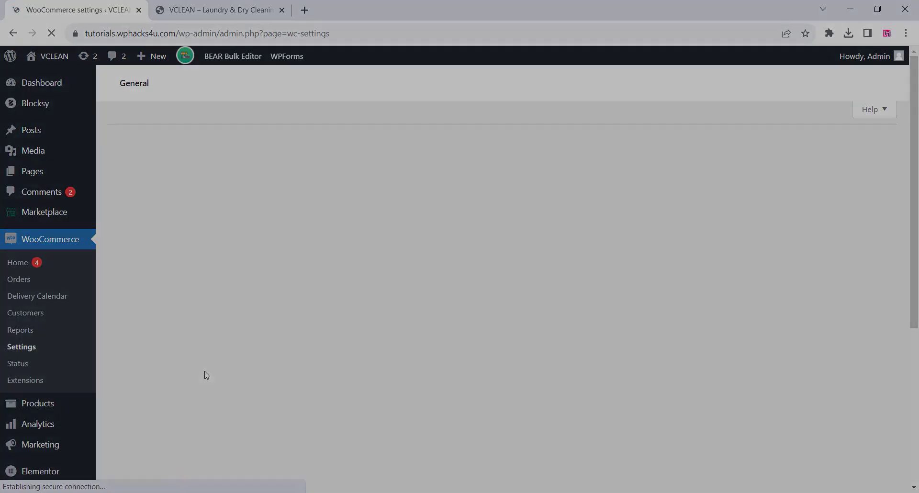
Look over WooCommerce's product settings and add a shipping zone named India with India as its region.
left_click(181, 134)
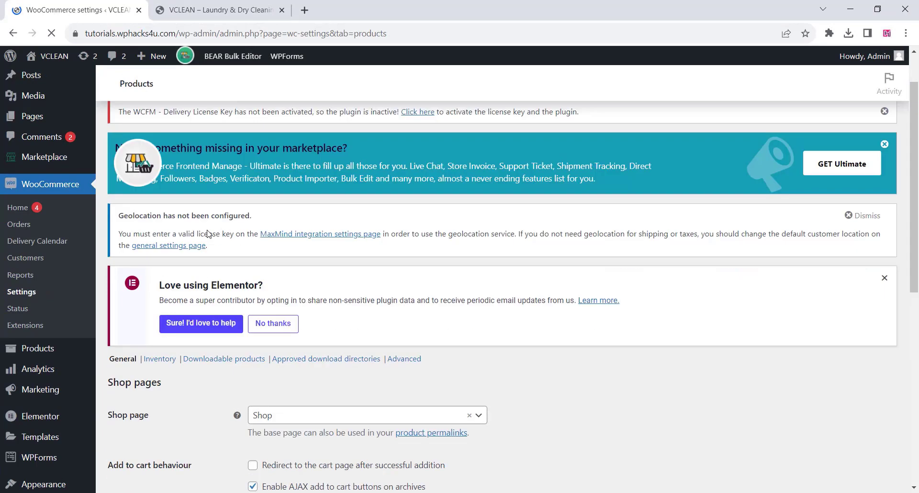
scroll(206, 237, "down", 8)
scroll(205, 242, "up", 4)
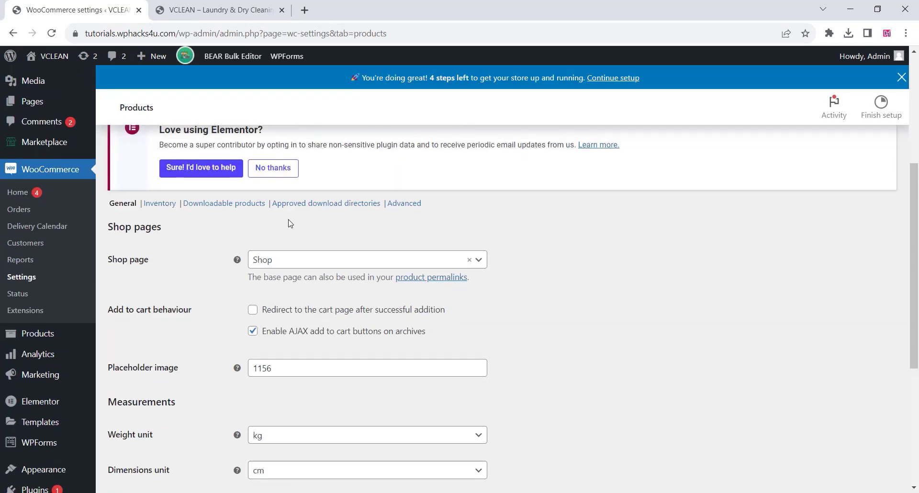
scroll(288, 219, "up", 5)
left_click(222, 158)
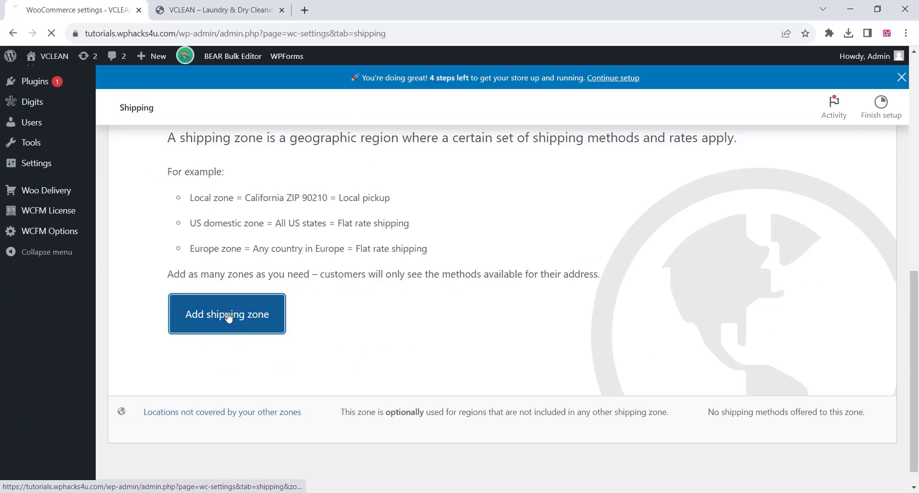
left_click(225, 373)
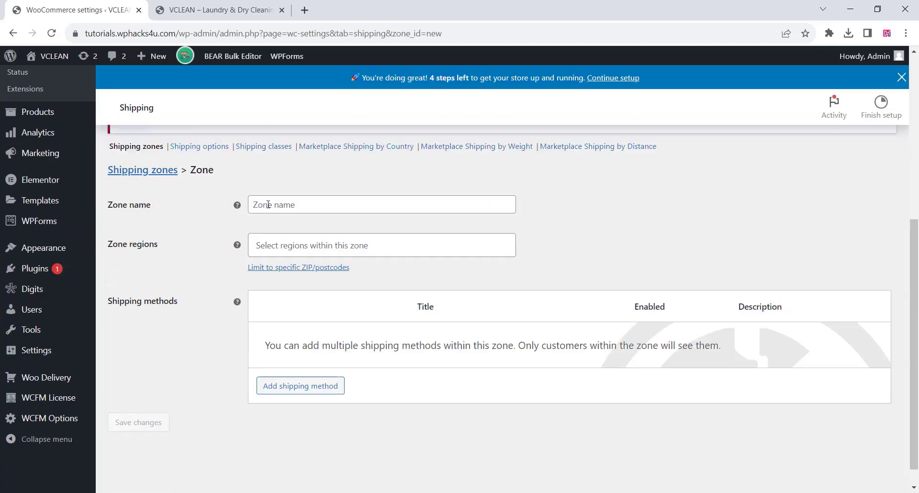
left_click(267, 204)
type("India")
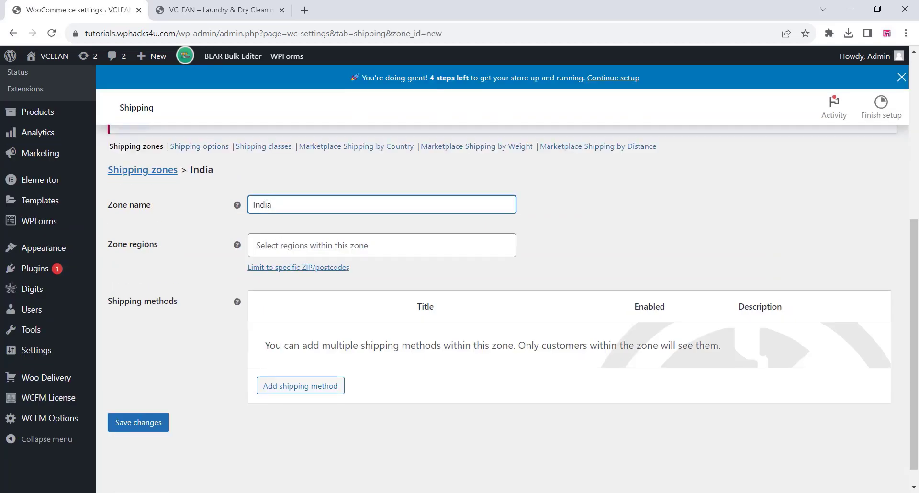
left_click(286, 245)
left_click(289, 289)
left_click(178, 344)
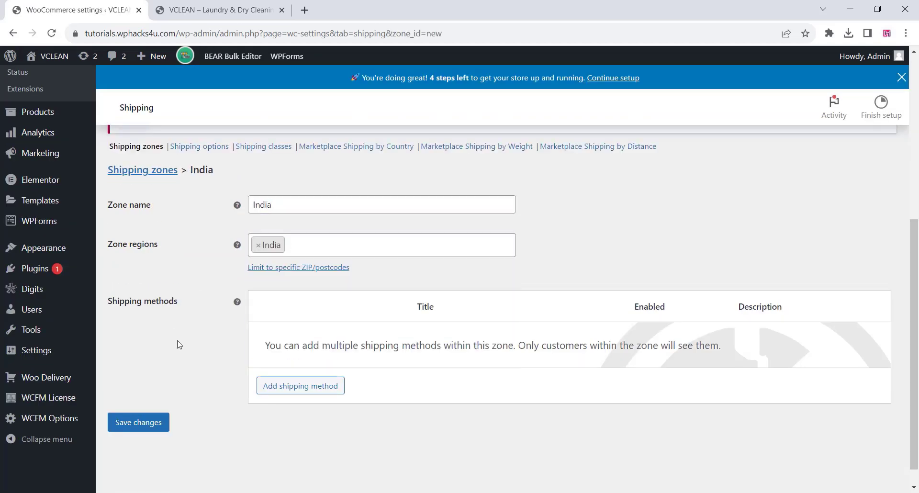
Add the Flat rate shipping method to the India zone and save the zone.
scroll(178, 344, "down", 1)
left_click(301, 363)
left_click(583, 326)
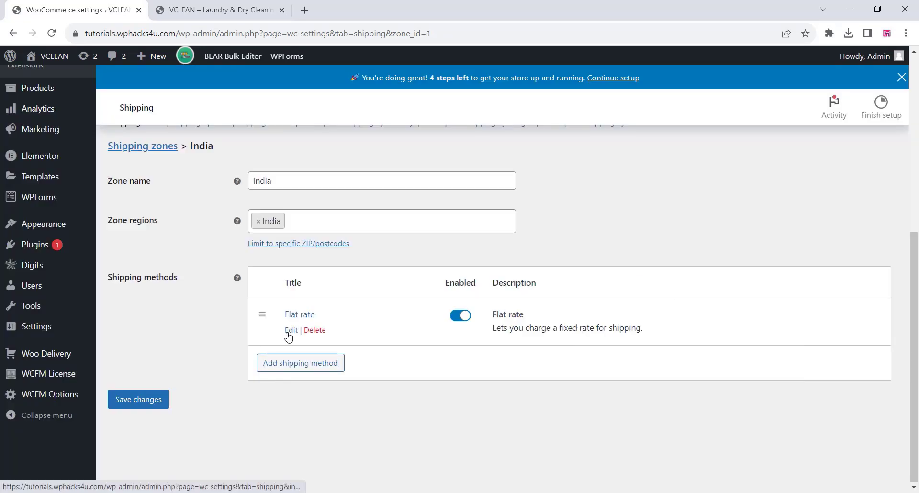
left_click(144, 401)
Enable Cash on delivery in WooCommerce's payment methods and save the changes.
scroll(272, 320, "up", 4)
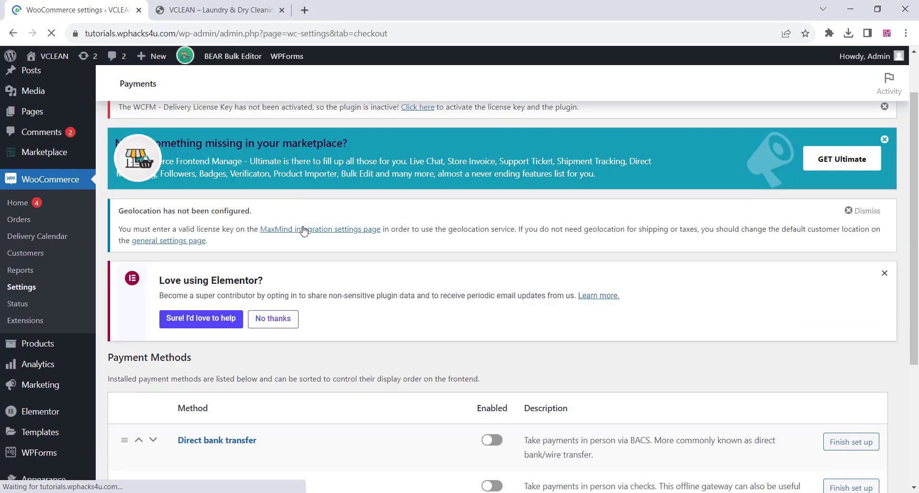
scroll(358, 282, "down", 5)
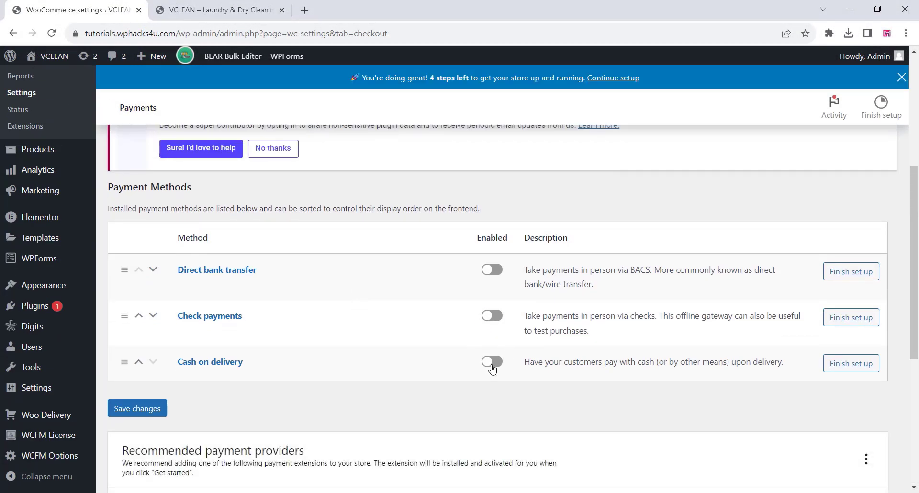
left_click(492, 365)
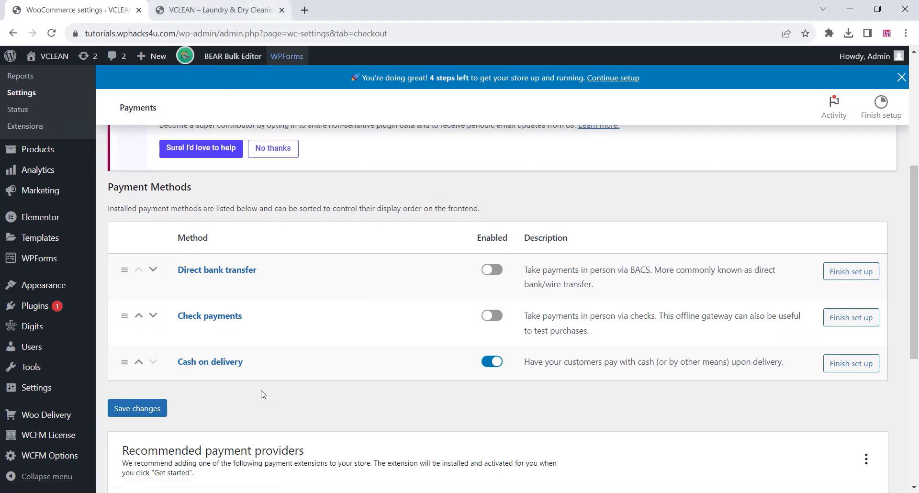
left_click(154, 413)
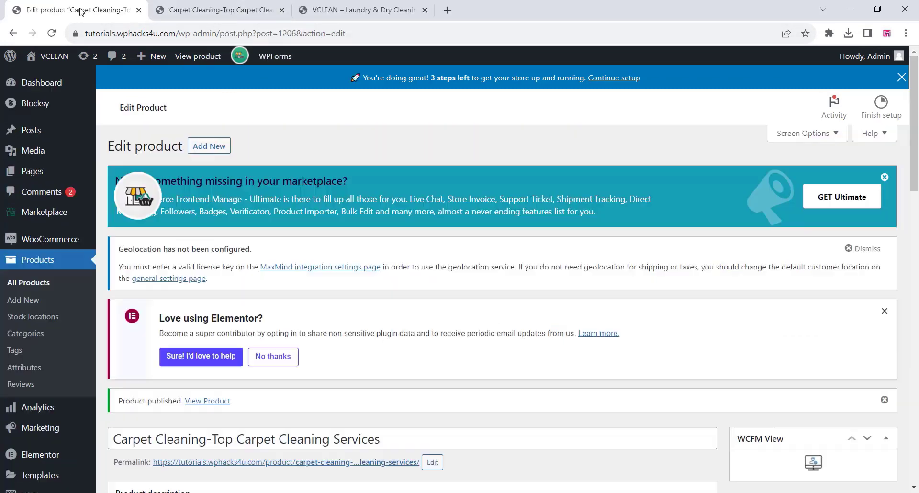
Open the Marketplace dashboard settings and choose the VCLEAN image from the media library as the logo.
left_click(45, 215)
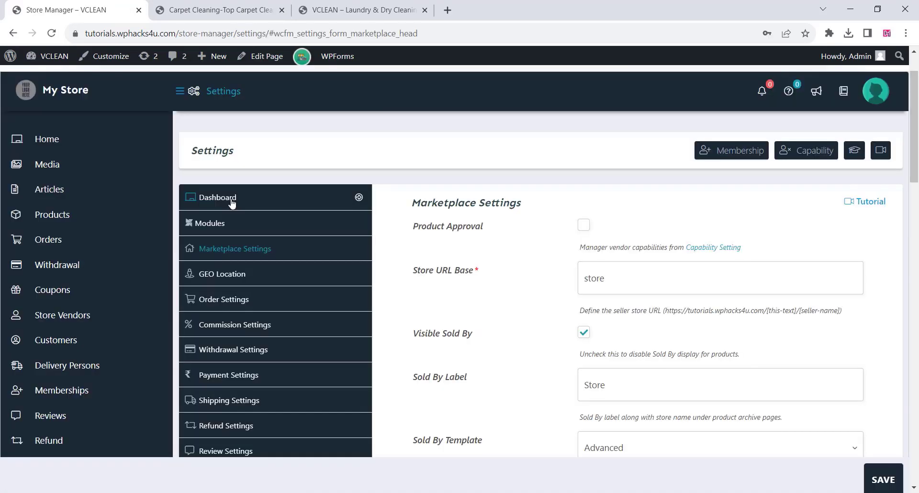
left_click(231, 200)
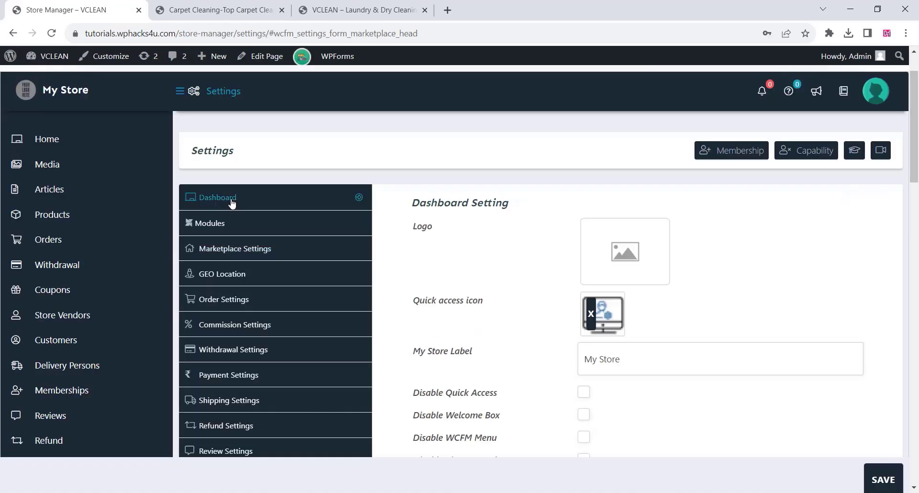
left_click(631, 263)
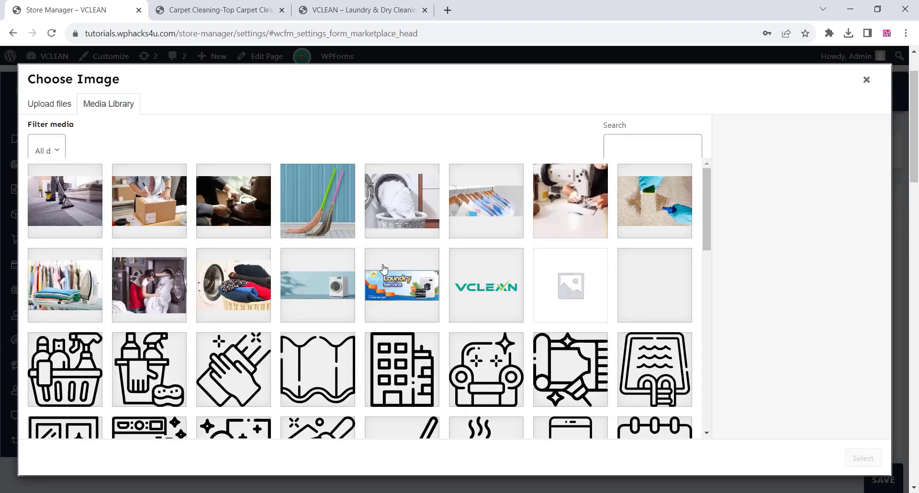
left_click(480, 304)
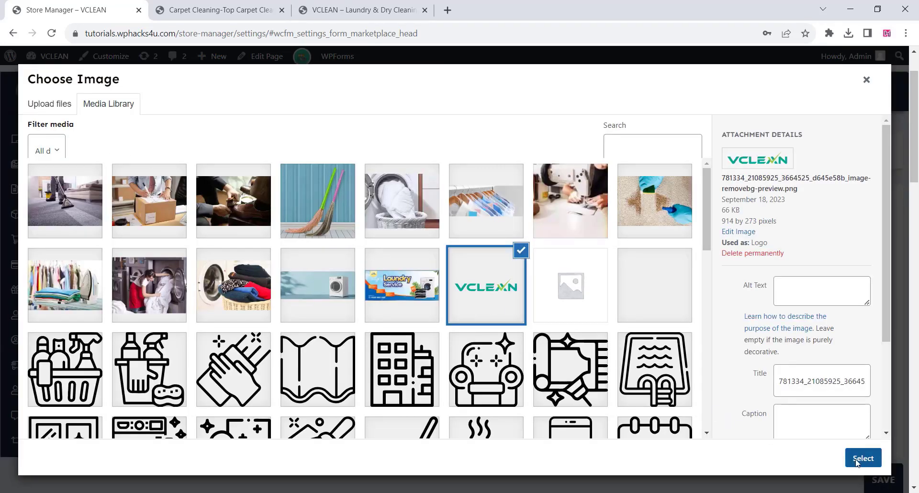
left_click(863, 458)
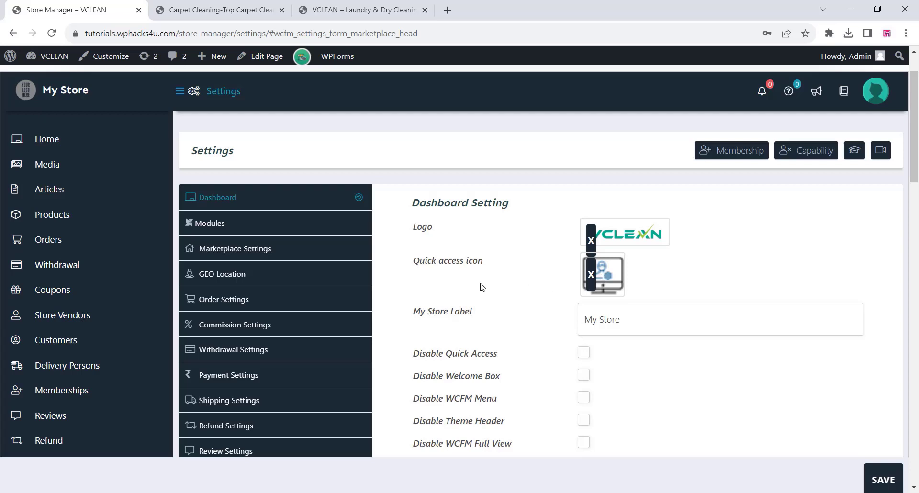
Change the My Store label to Laundry and save the dashboard settings.
scroll(482, 287, "down", 2)
left_click(611, 199)
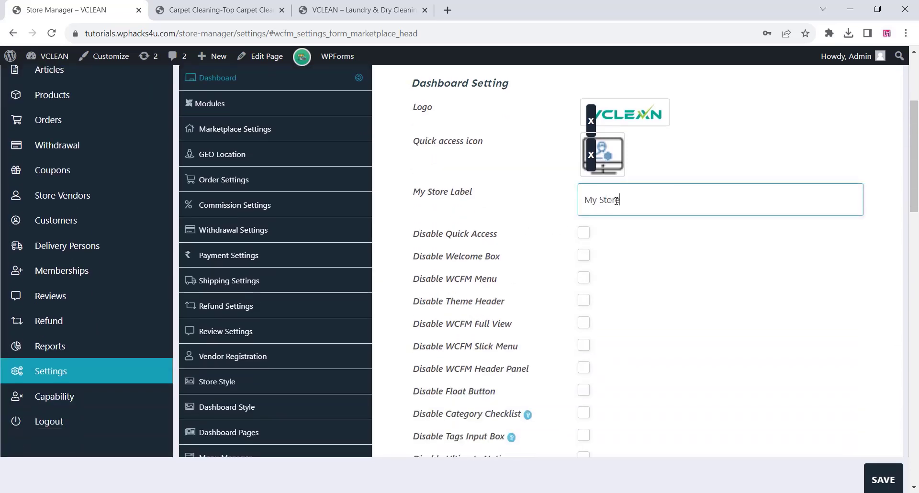
left_click_drag(616, 200, 577, 204)
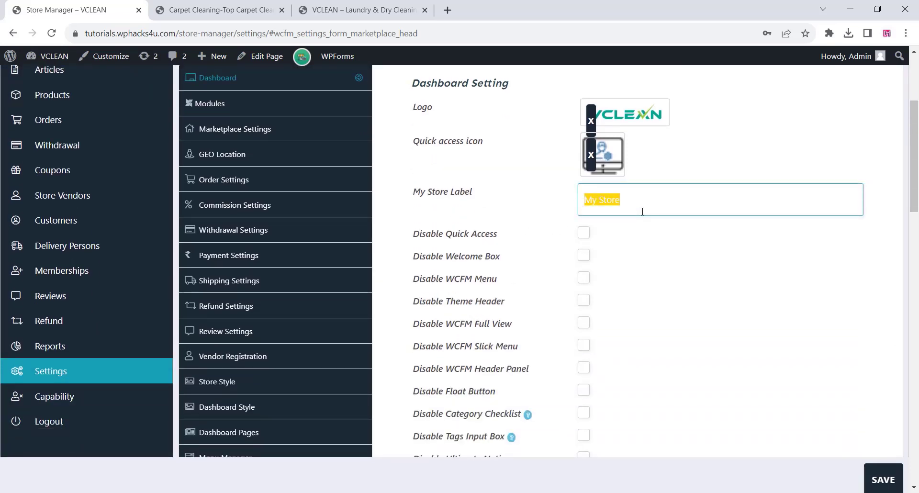
type("Laundry")
scroll(535, 277, "down", 3)
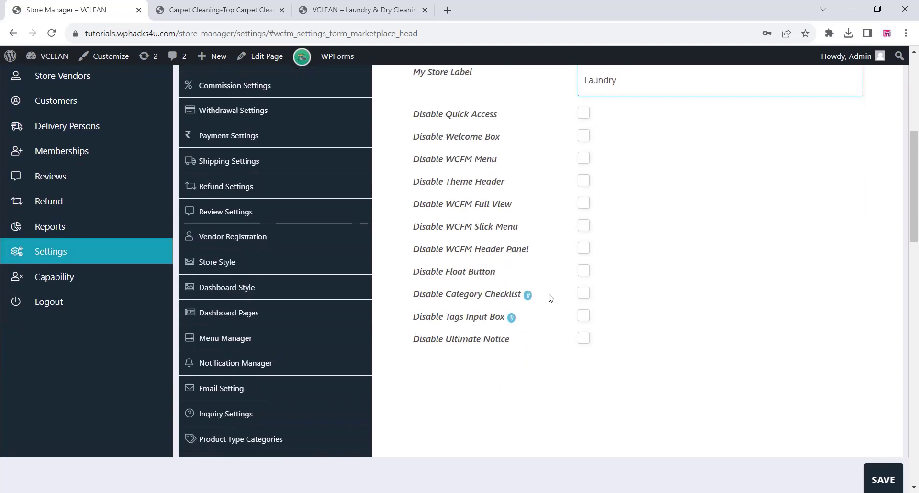
left_click(885, 480)
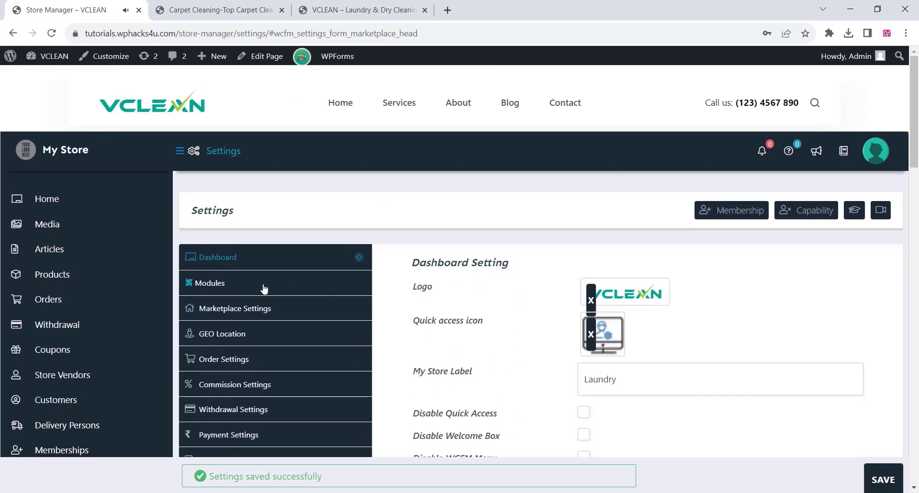
Examine the Module Controller to see which marketplace features can be hidden from the dashboard.
left_click(268, 288)
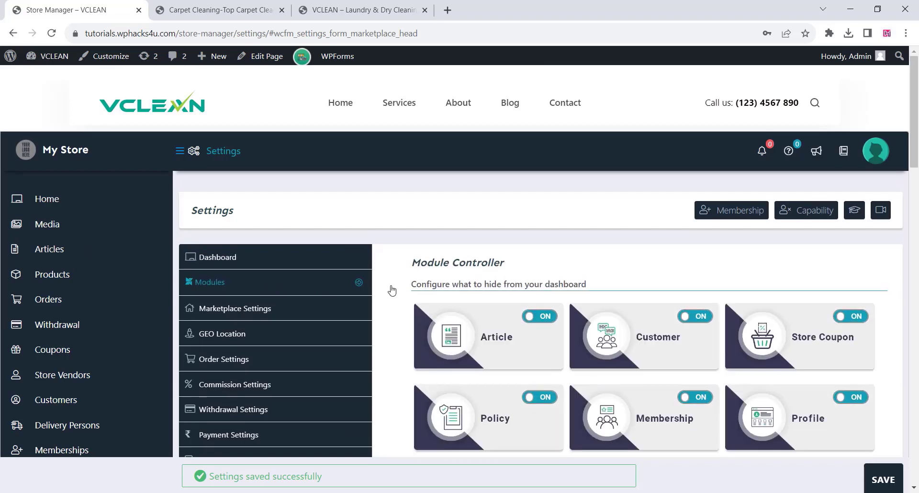
scroll(518, 277, "down", 3)
scroll(519, 277, "down", 3)
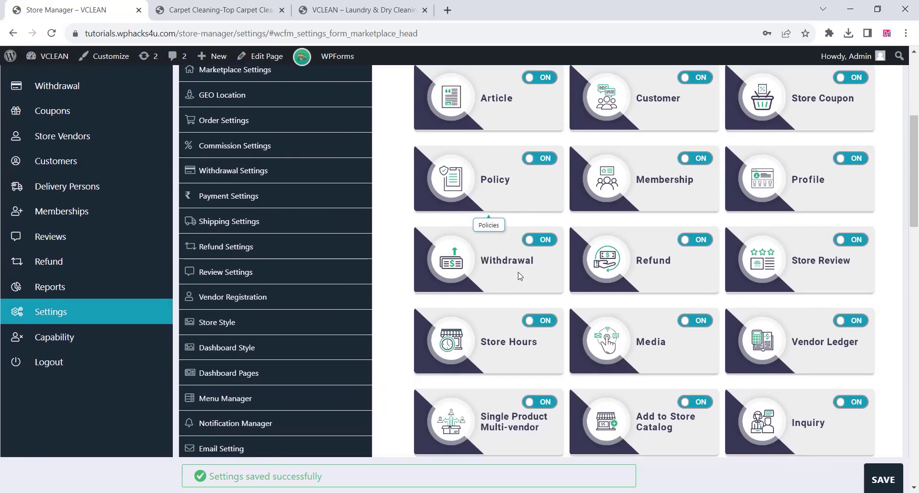
scroll(520, 277, "down", 1)
scroll(520, 278, "down", 3)
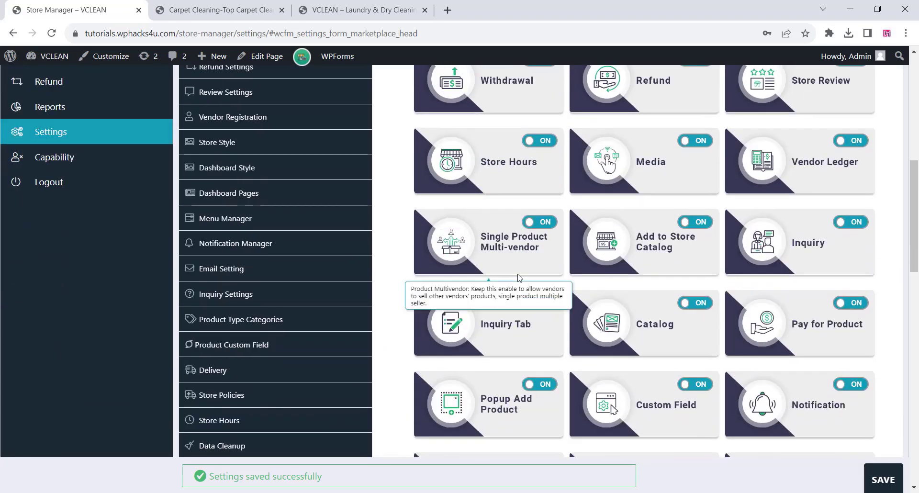
scroll(520, 277, "down", 4)
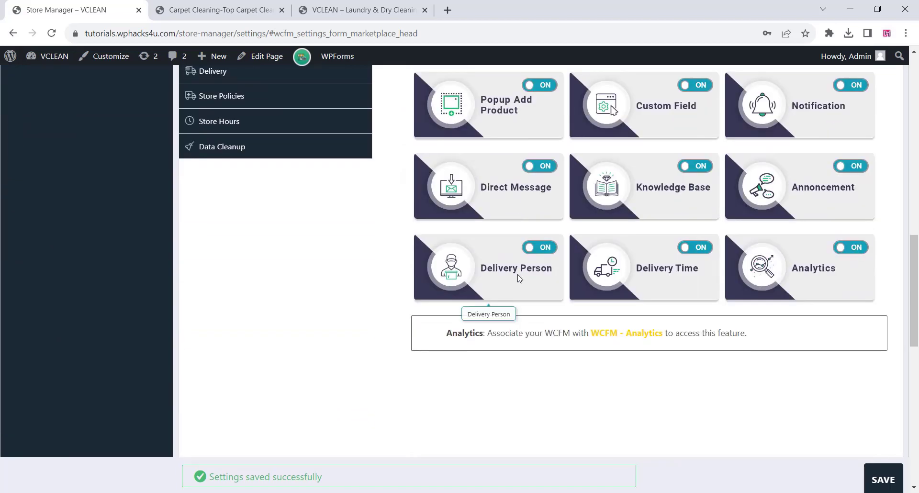
scroll(520, 277, "up", 14)
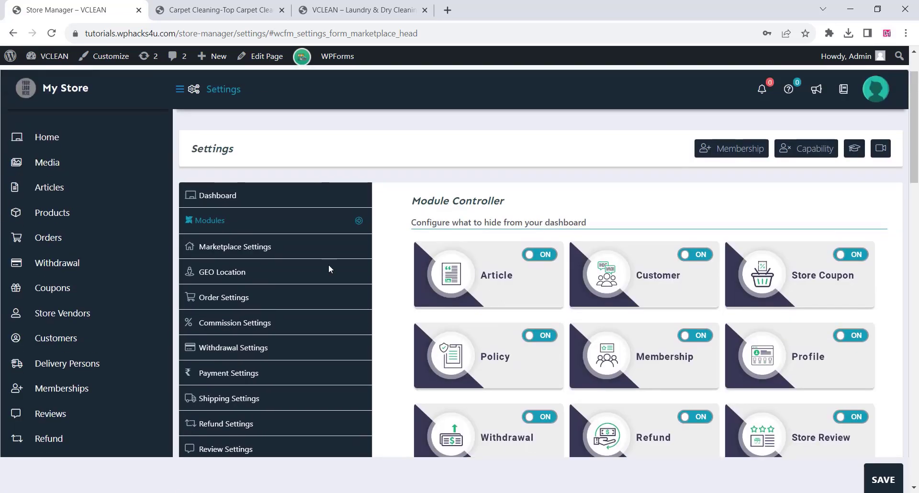
Change the Sold By Label to laundry in the Marketplace Settings and save the settings.
left_click(255, 248)
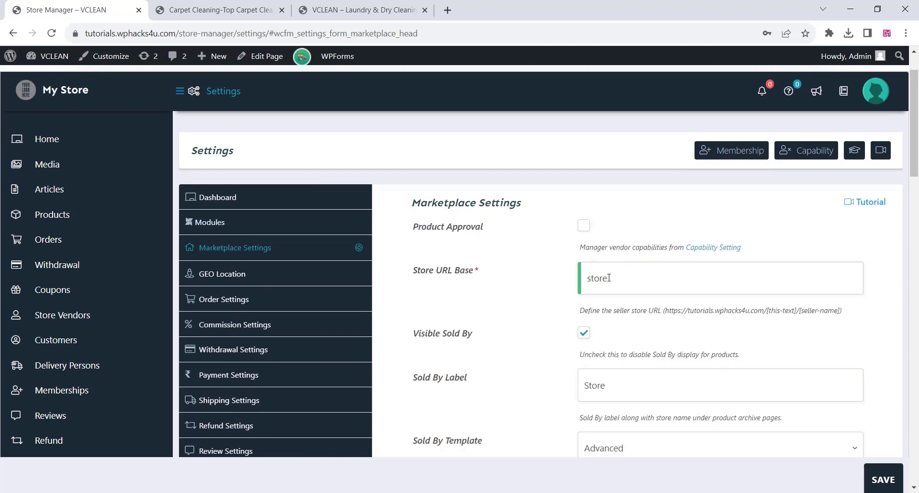
left_click(629, 280)
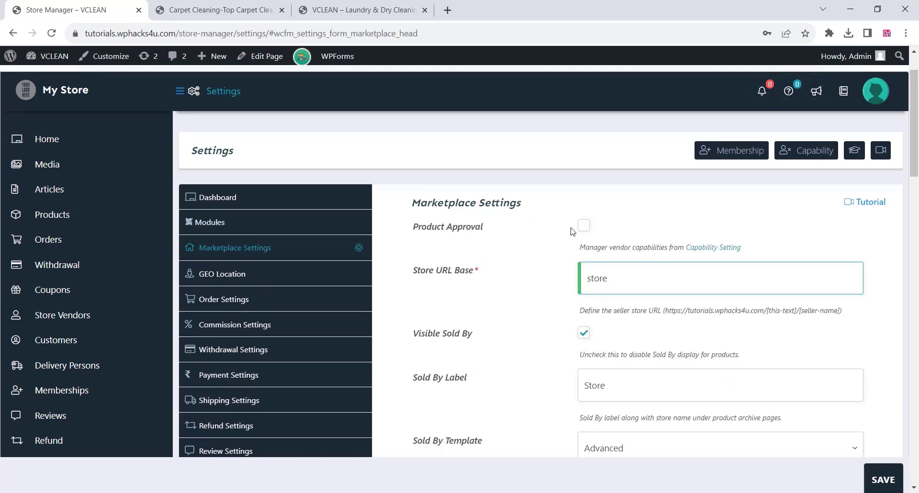
scroll(496, 299, "down", 3)
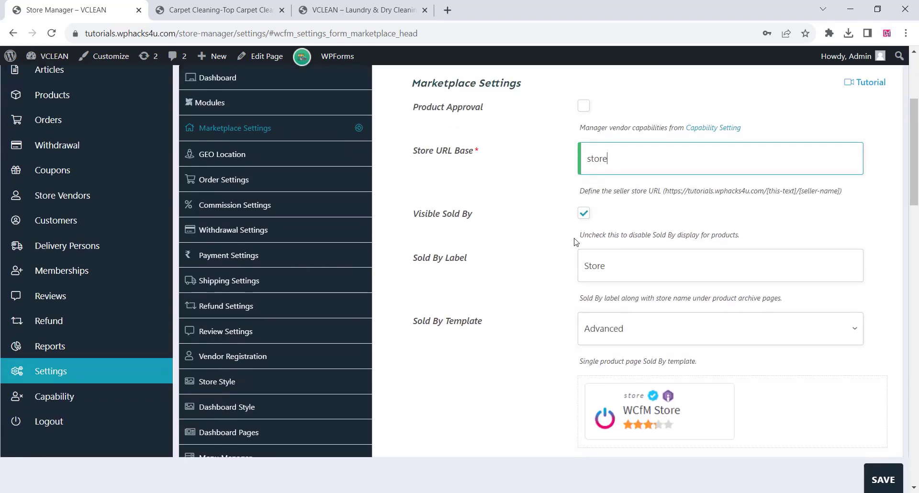
left_click(620, 267)
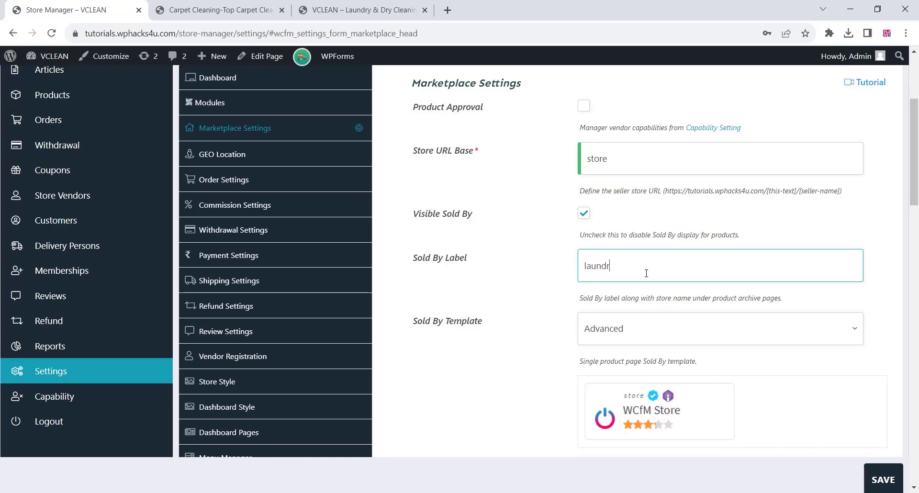
scroll(575, 314, "down", 4)
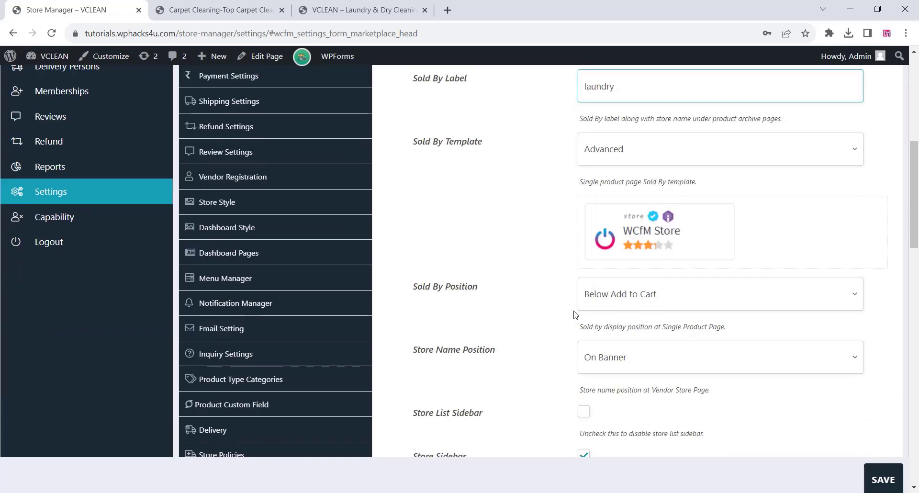
scroll(534, 302, "down", 3)
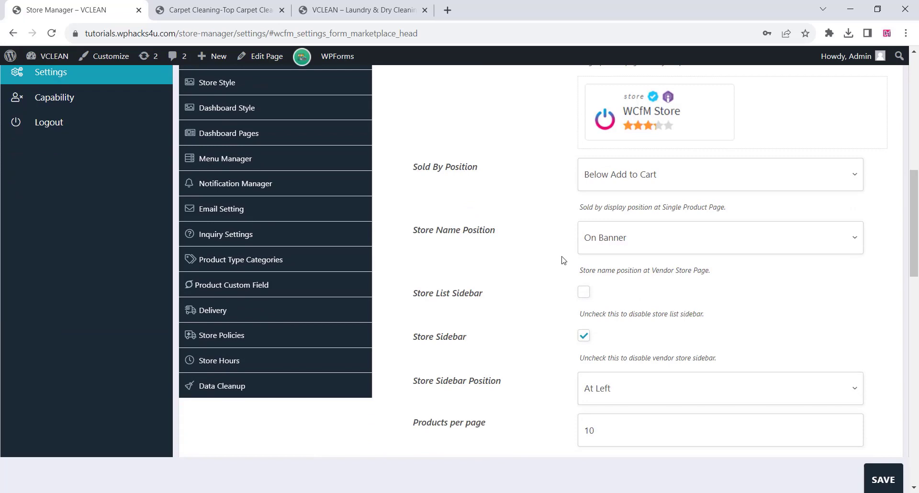
scroll(540, 296, "down", 4)
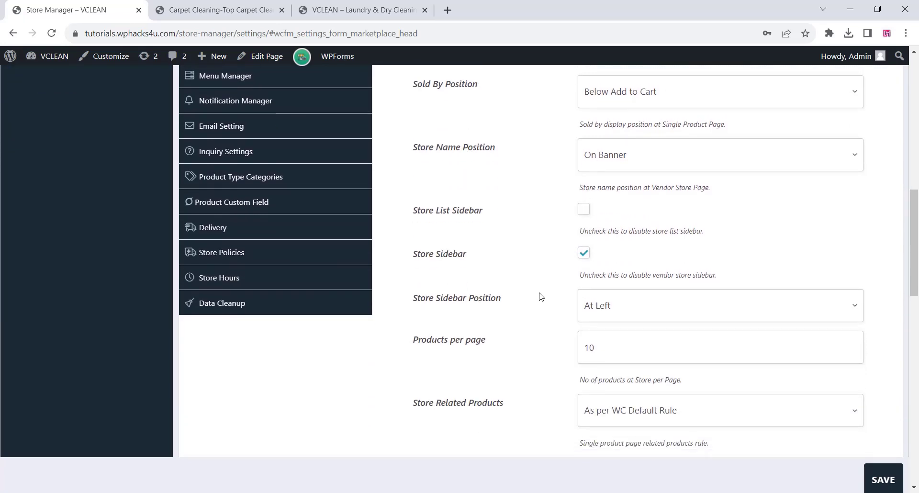
scroll(540, 296, "down", 3)
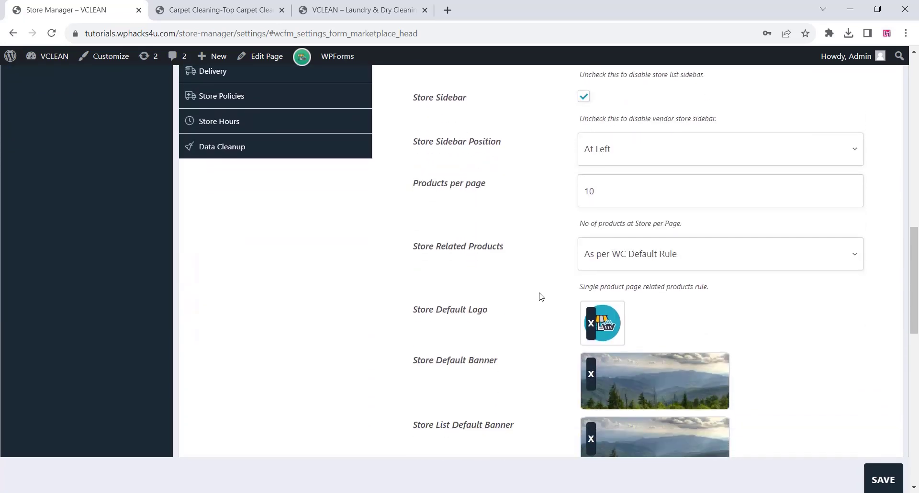
scroll(541, 297, "down", 8)
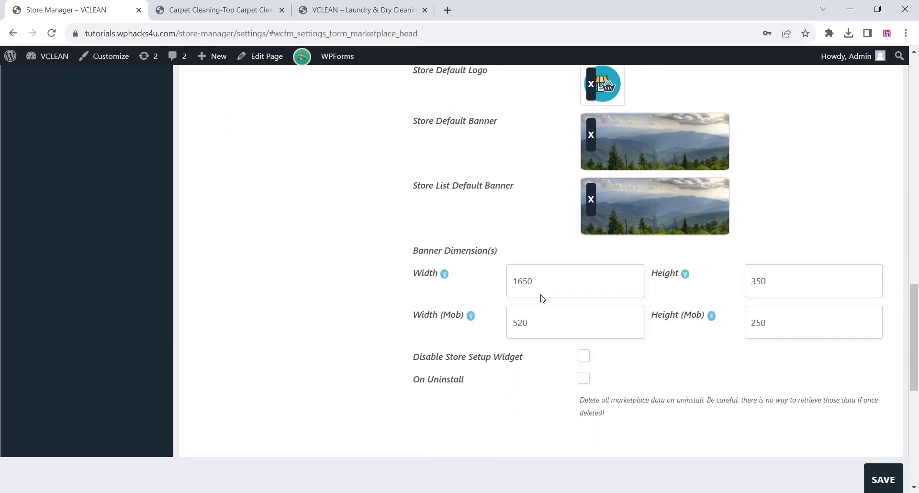
left_click(883, 480)
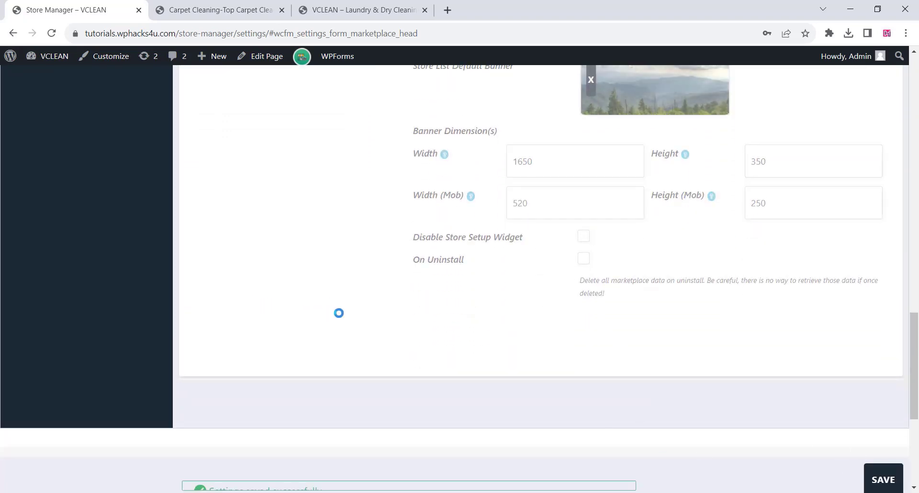
Switch the GEO Location map library to Google Map and save the settings.
scroll(338, 313, "up", 20)
scroll(290, 297, "up", 5)
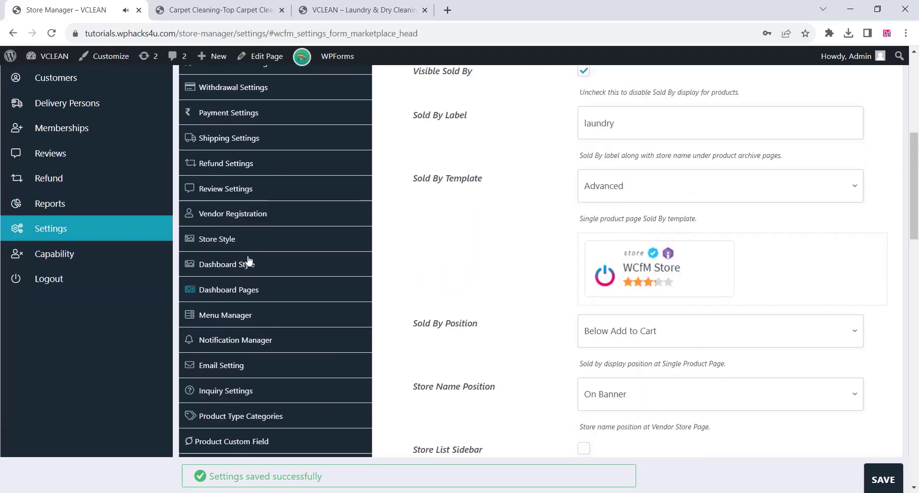
left_click(229, 214)
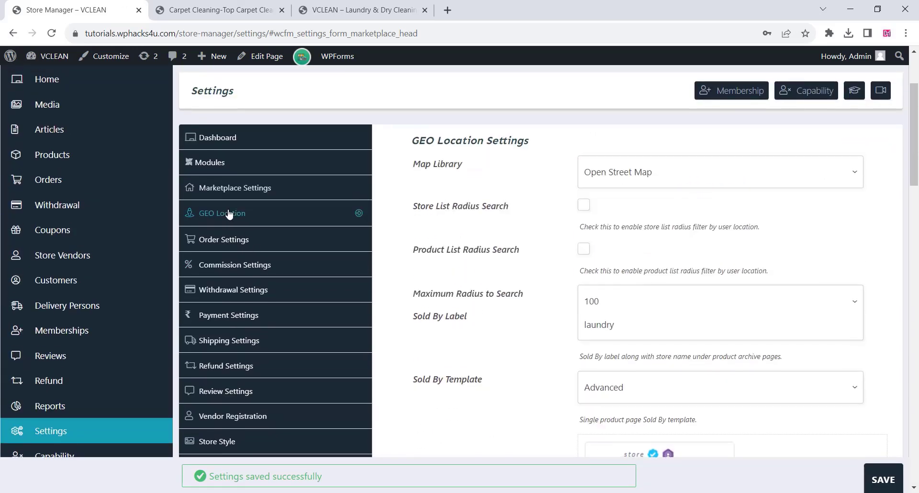
left_click(636, 184)
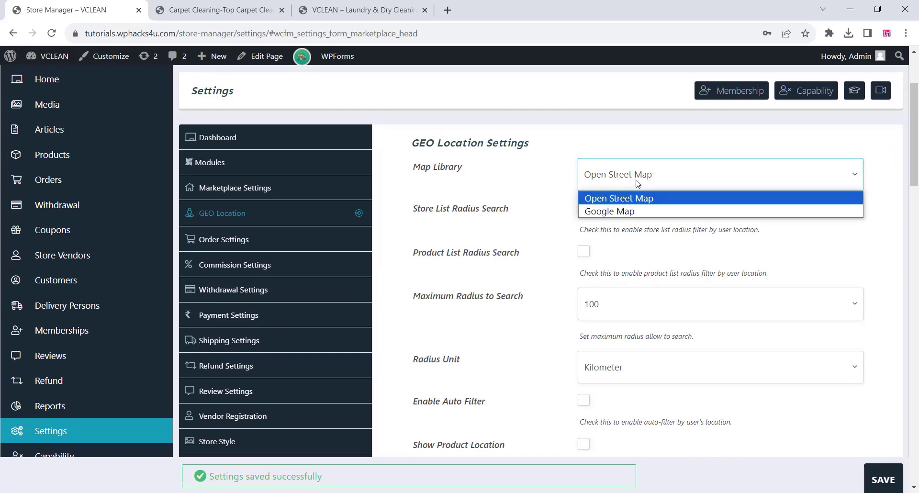
left_click(637, 184)
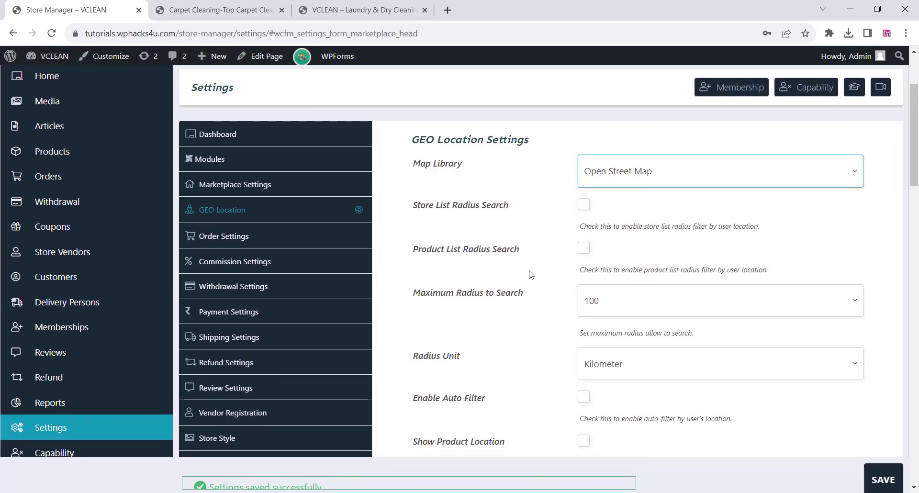
scroll(529, 272, "down", 2)
scroll(637, 200, "up", 3)
left_click(617, 240)
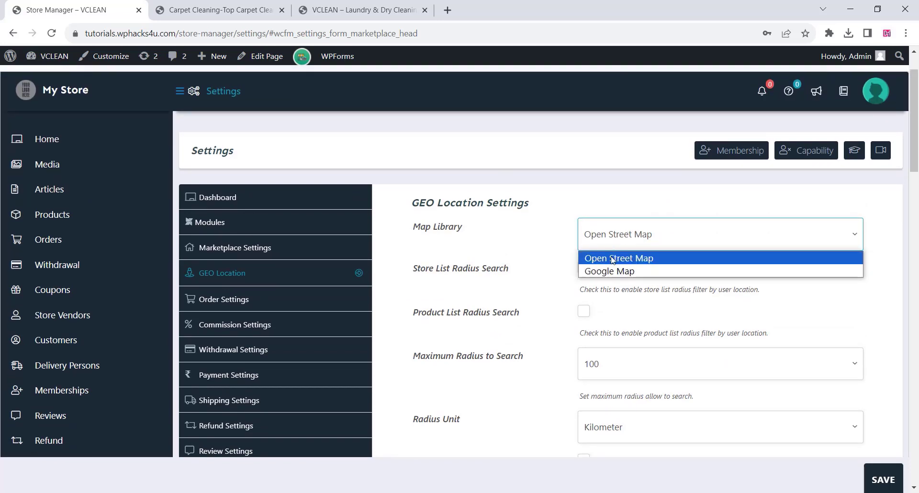
left_click(605, 271)
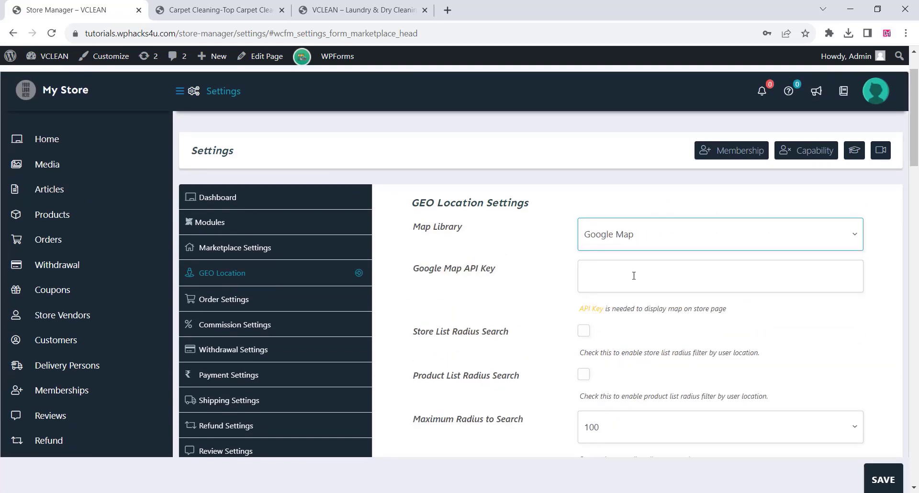
scroll(537, 271, "down", 15)
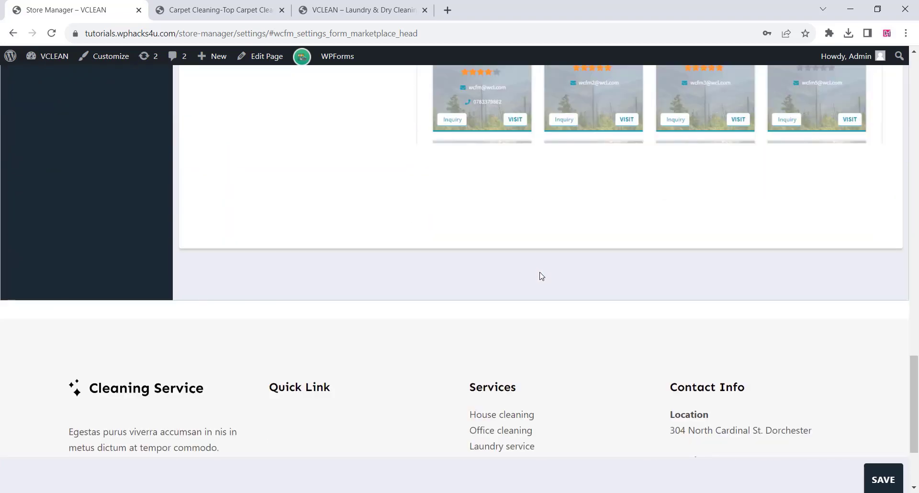
left_click(868, 478)
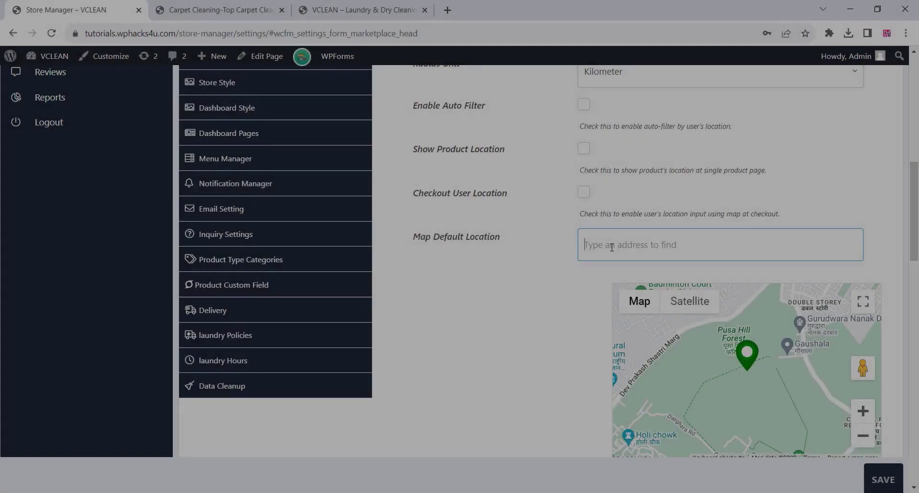
Set the Map Default Location to Mumbai, Maharashtra, India, move its marker slightly north on the map, and save.
type("mumbai")
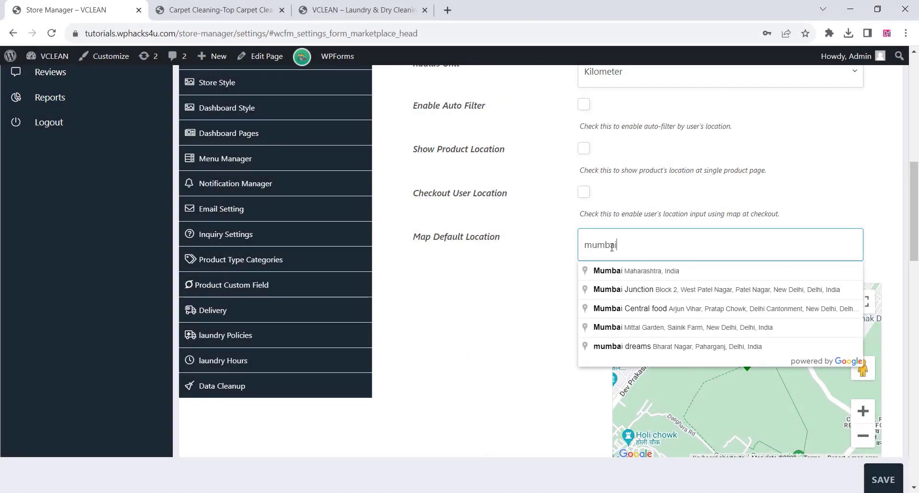
left_click(628, 271)
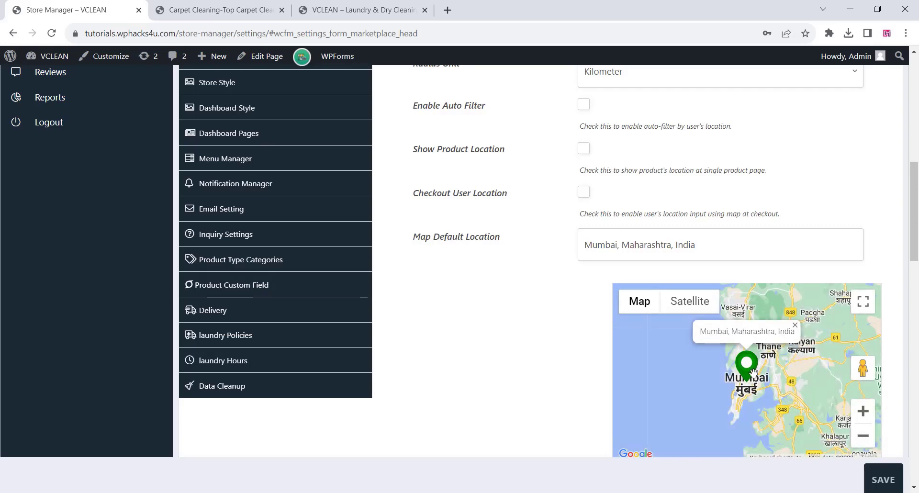
mouse_move(749, 370)
left_mouse_down()
mouse_move(760, 361)
mouse_move(750, 366)
left_mouse_up()
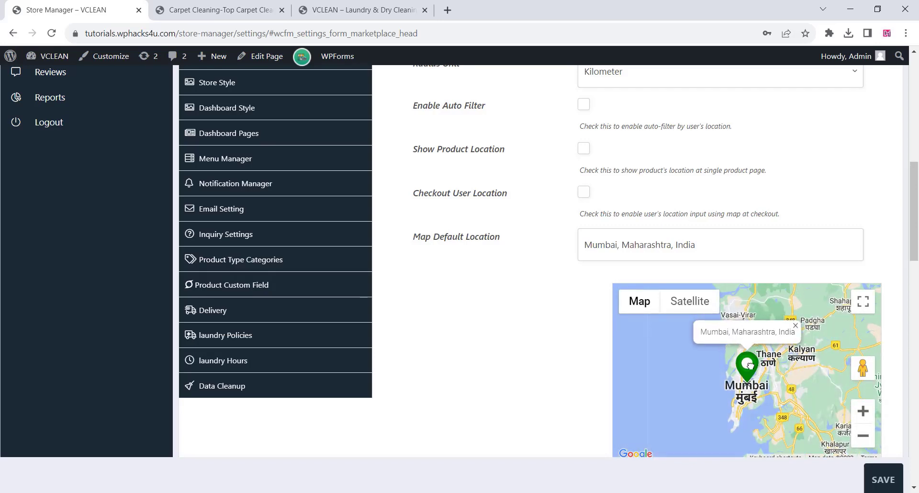
left_click(883, 480)
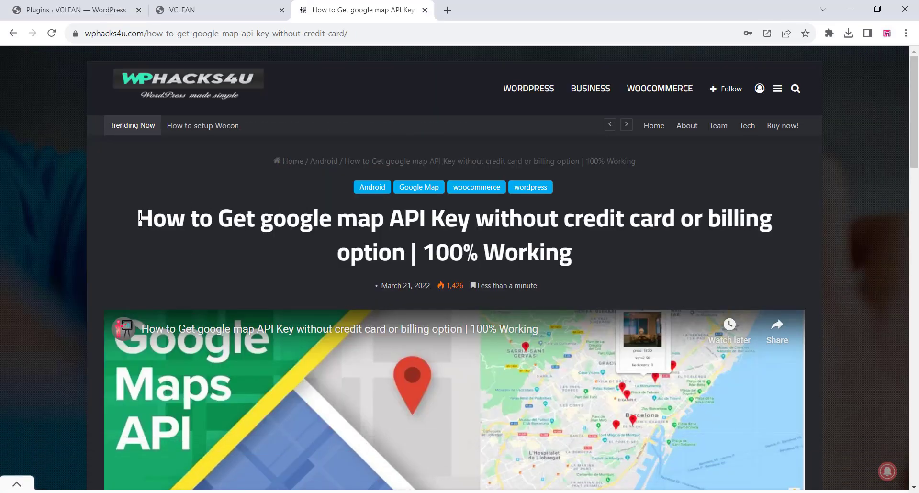
left_click_drag(138, 219, 501, 247)
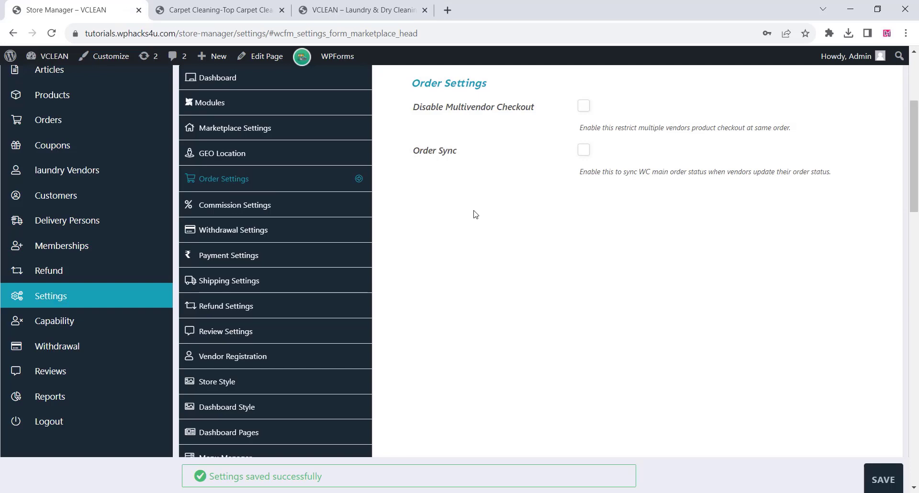
Review the order options and the marketplace commission settings, including commission mode, percentage and tax.
scroll(475, 214, "up", 1)
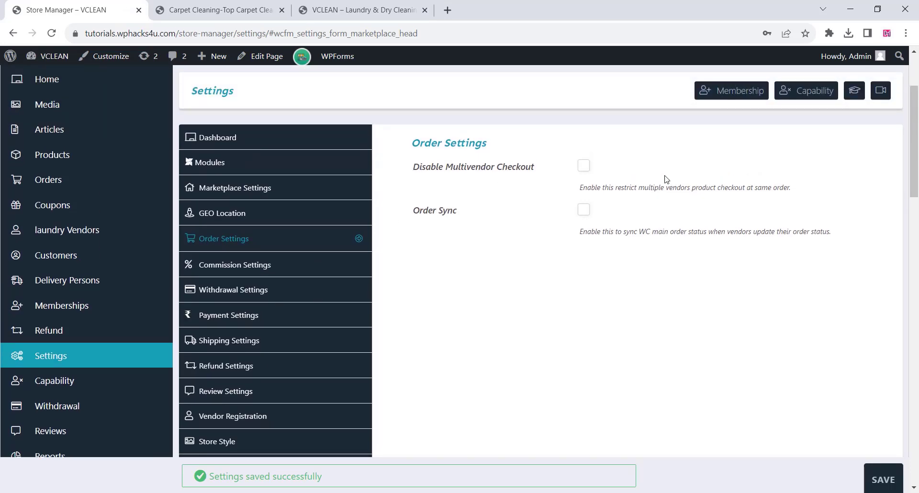
left_click(251, 264)
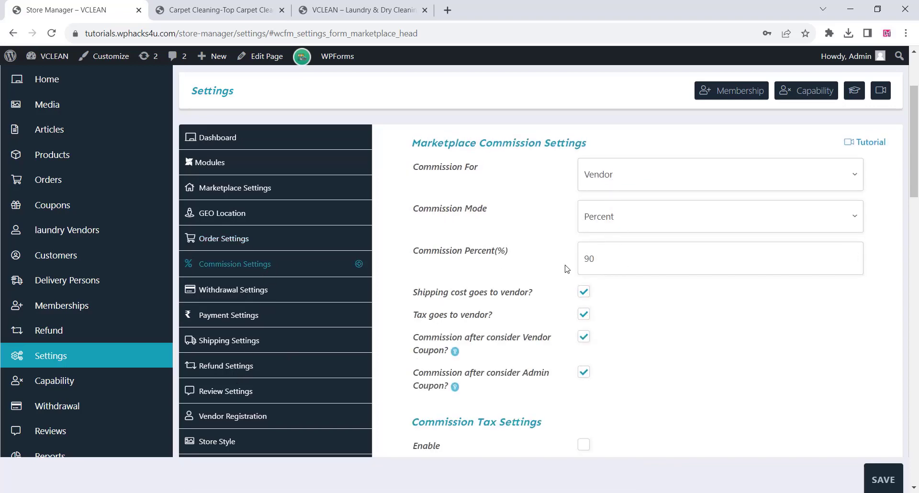
scroll(540, 277, "down", 5)
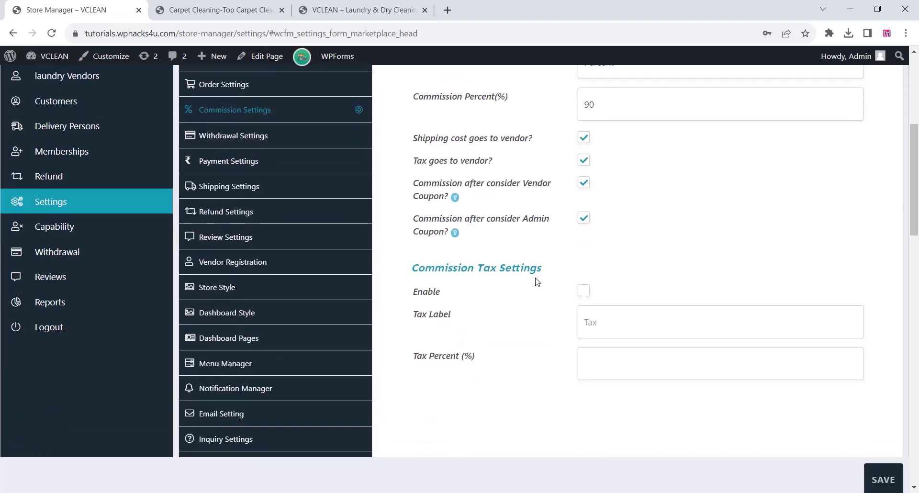
scroll(340, 278, "up", 3)
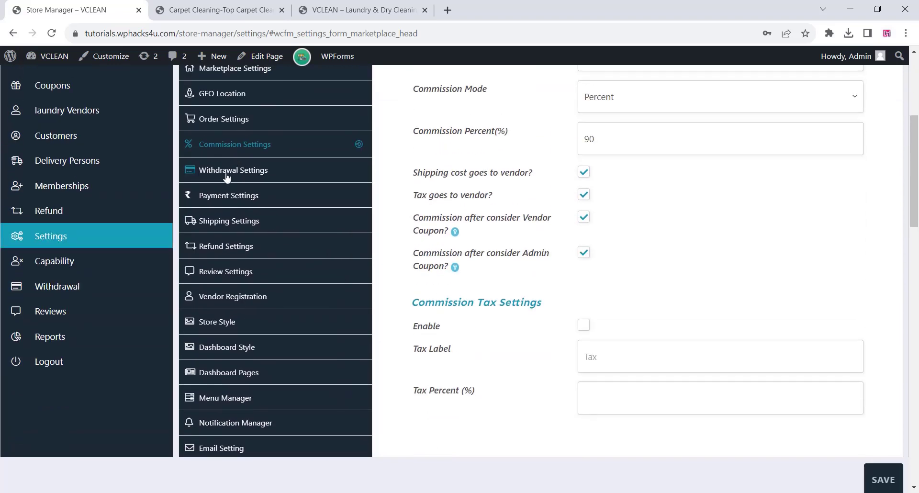
Remove Processing from the allowed order statuses for withdrawal in the Withdrawal Settings.
left_click(226, 174)
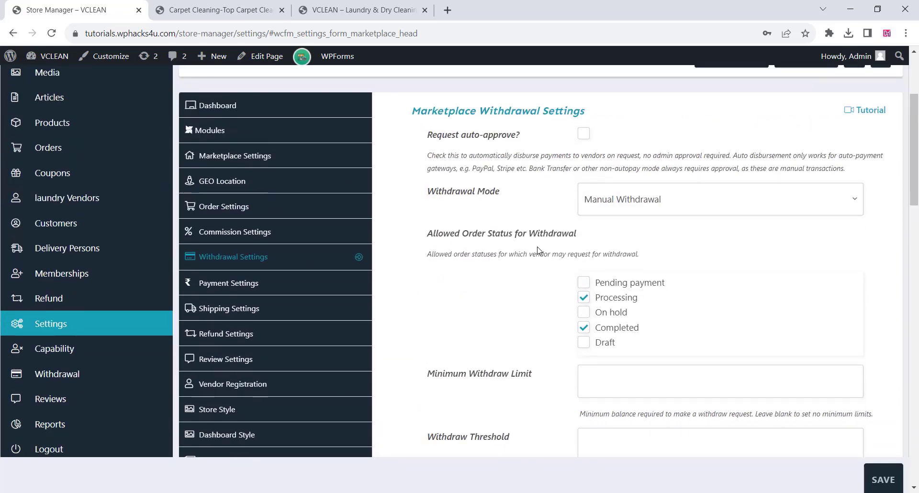
scroll(540, 250, "down", 2)
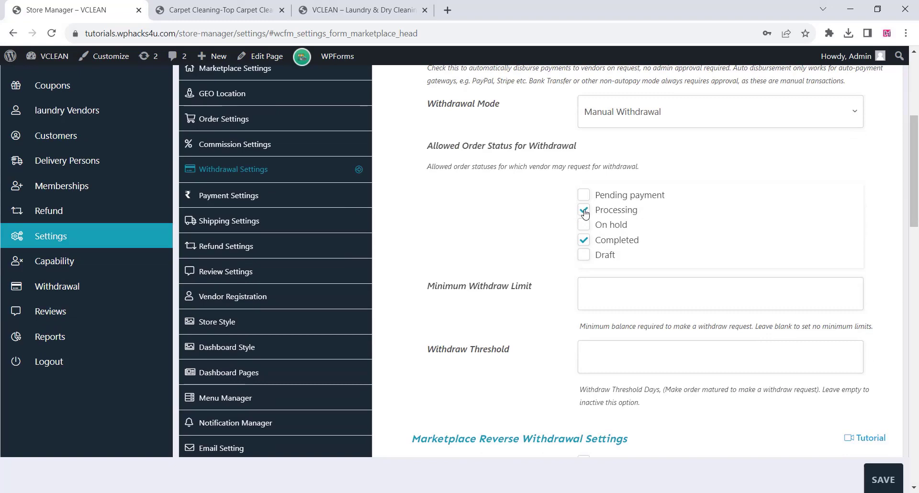
scroll(497, 236, "up", 2)
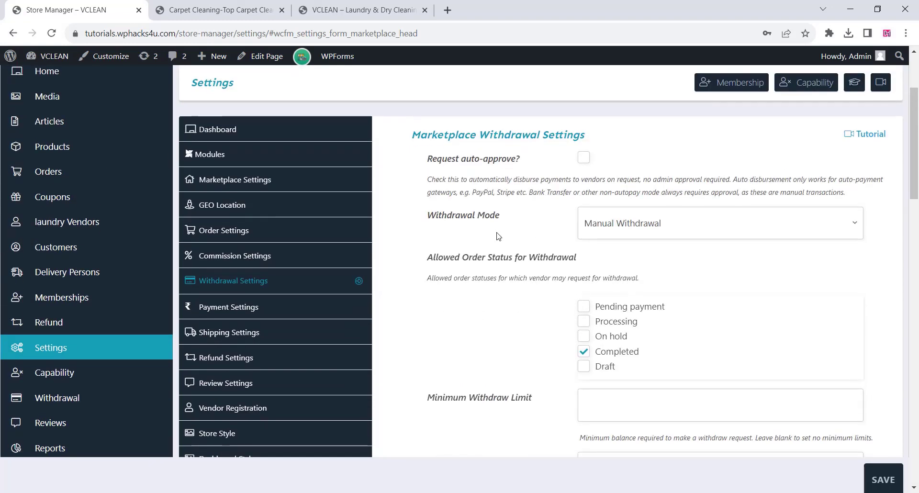
Review the withdraw limit, threshold and reverse withdrawal options, and save the withdrawal settings.
scroll(496, 236, "down", 5)
scroll(498, 233, "down", 1)
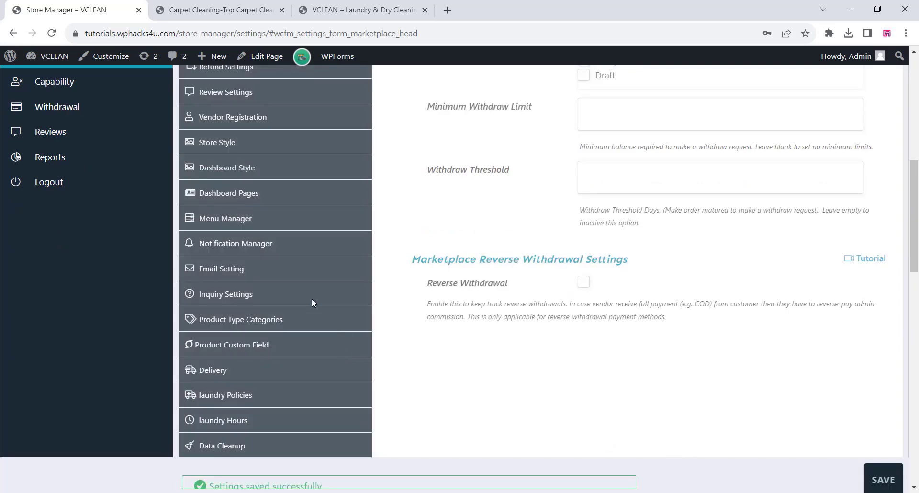
scroll(308, 295, "up", 3)
Review the withdraw payment methods, transaction charges and withdrawal charges in the Payment Settings, and save them.
left_click(227, 138)
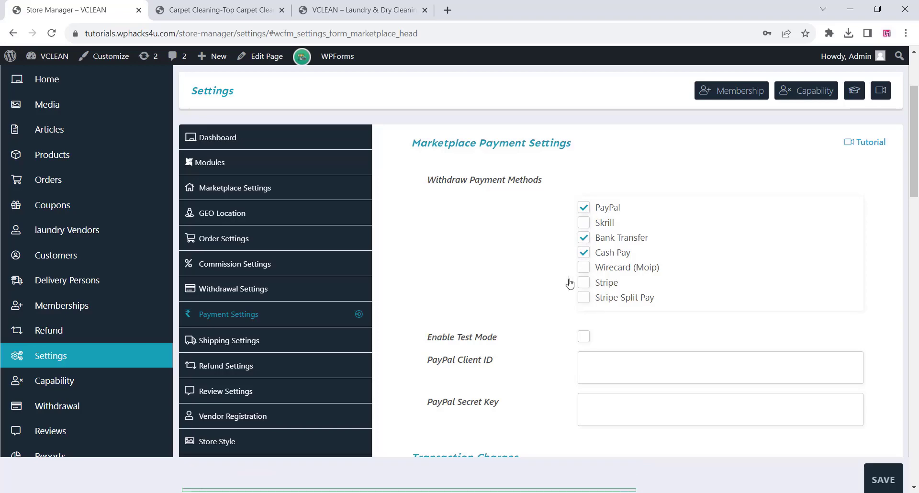
scroll(568, 282, "down", 4)
scroll(515, 216, "down", 5)
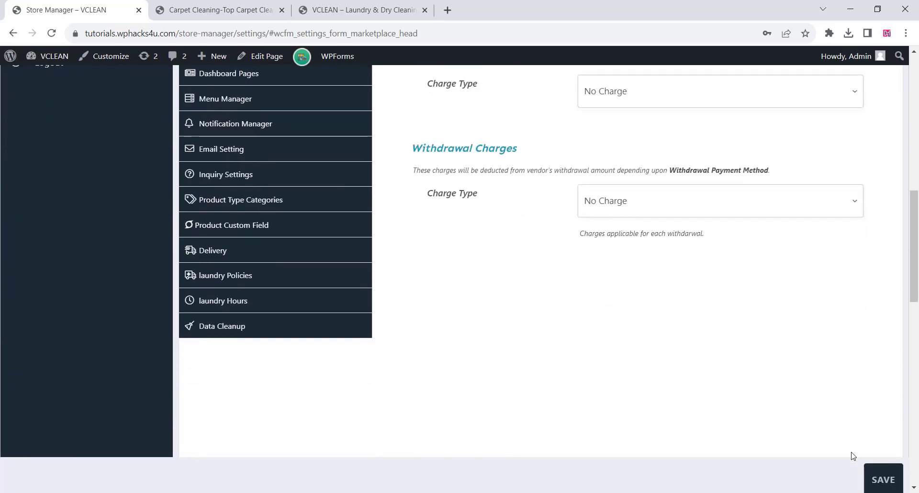
left_click(874, 480)
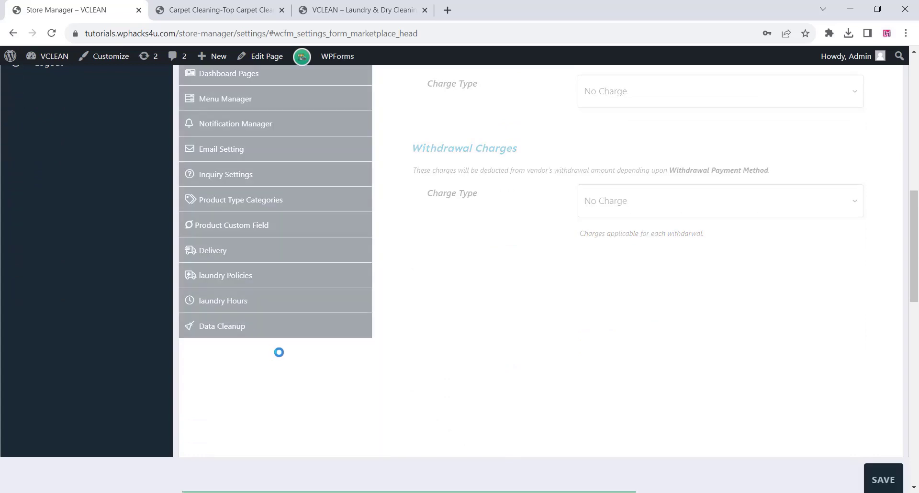
Set the Default Shipping Price for Shipping By Country to 20 in the Shipping Settings.
scroll(287, 345, "up", 4)
scroll(282, 214, "up", 1)
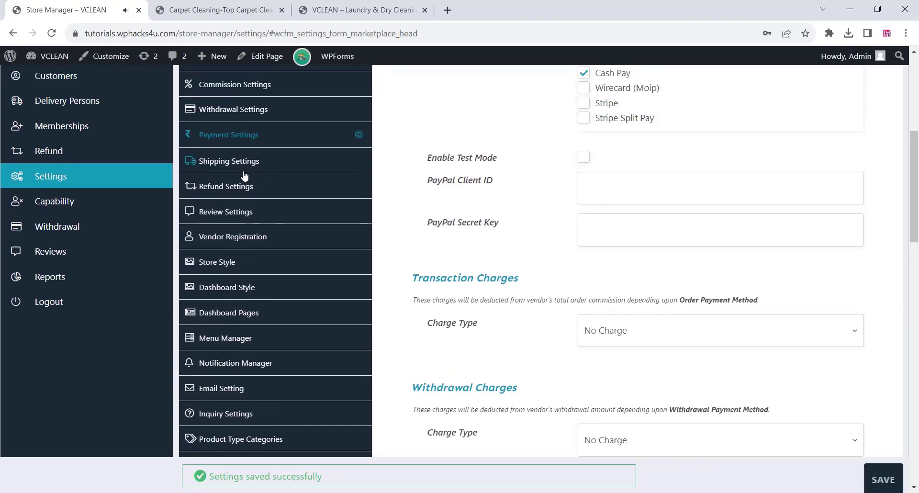
left_click(286, 173)
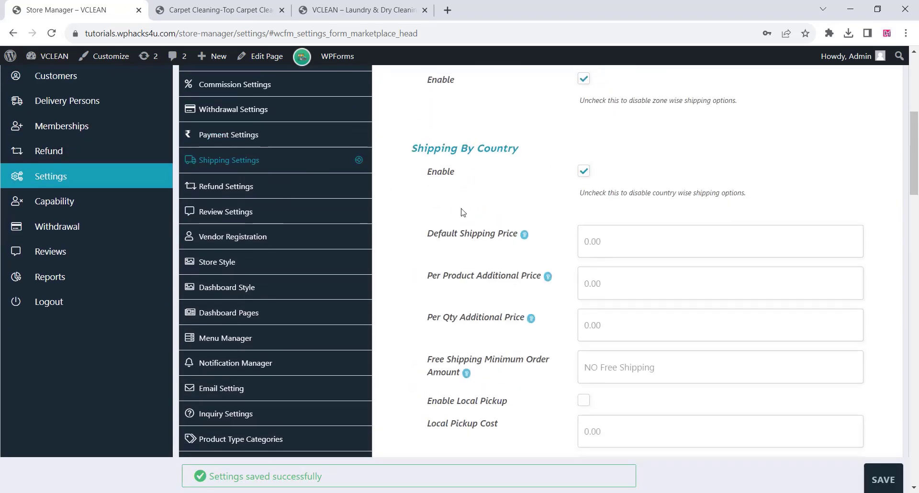
scroll(463, 213, "down", 5)
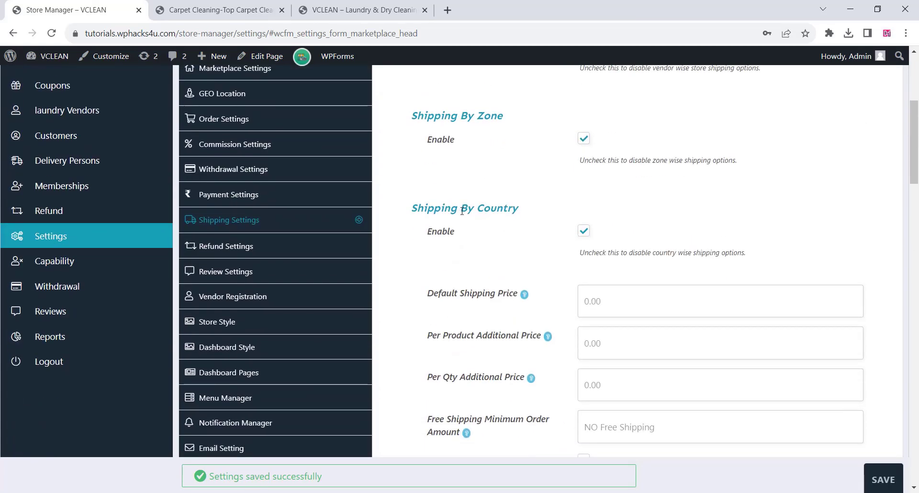
scroll(463, 216, "down", 2)
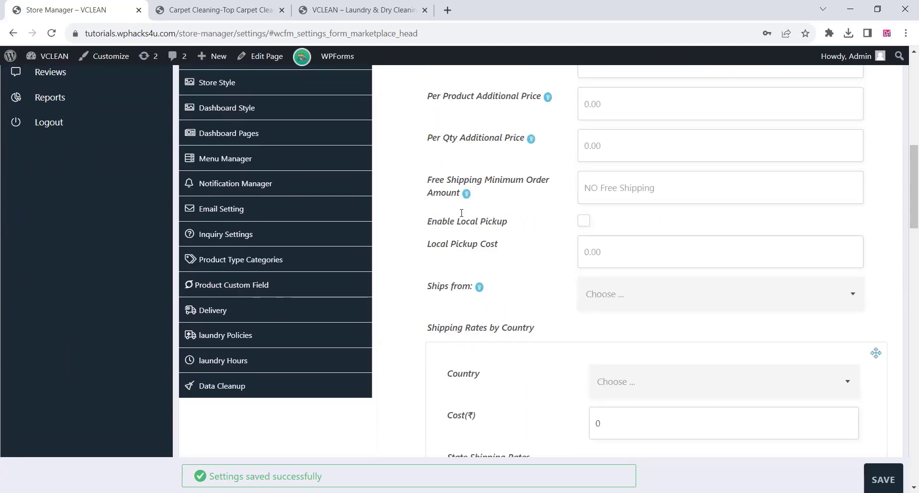
scroll(463, 216, "up", 3)
left_click(600, 246)
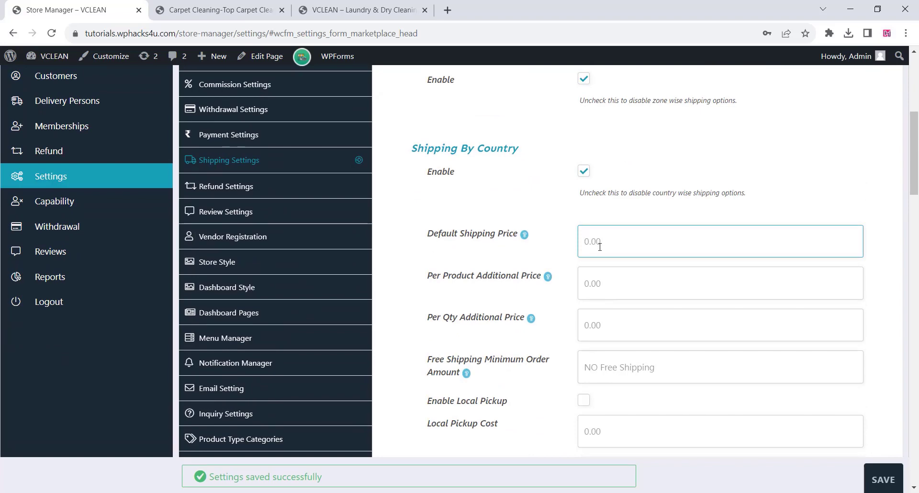
type("20")
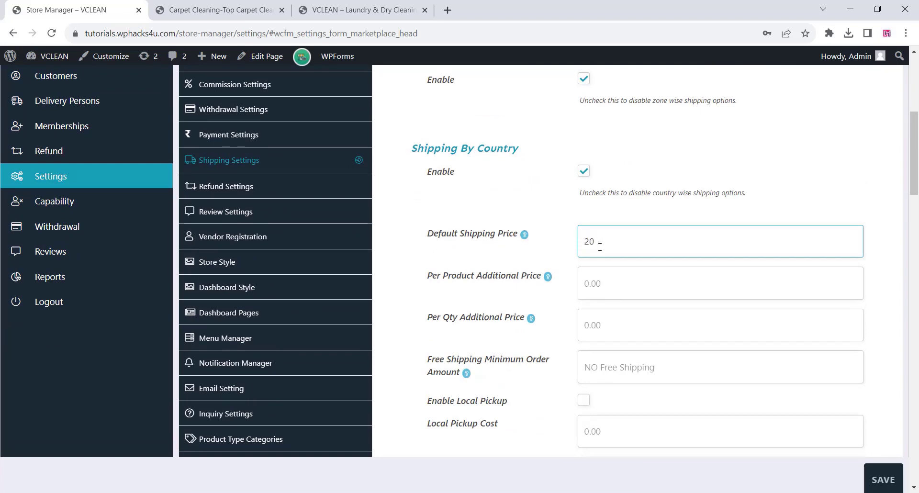
Set the Local Pickup Cost to 20 and Ships from to India, and save the shipping settings.
scroll(519, 300, "down", 2)
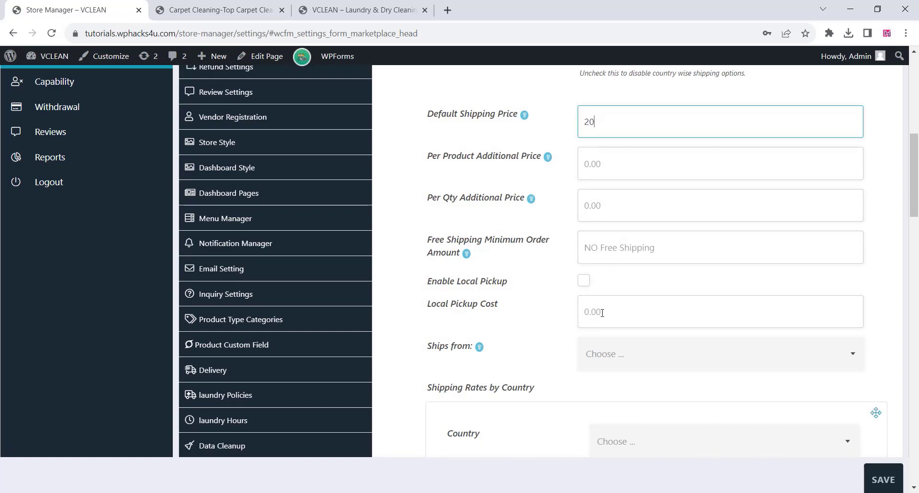
left_click(628, 315)
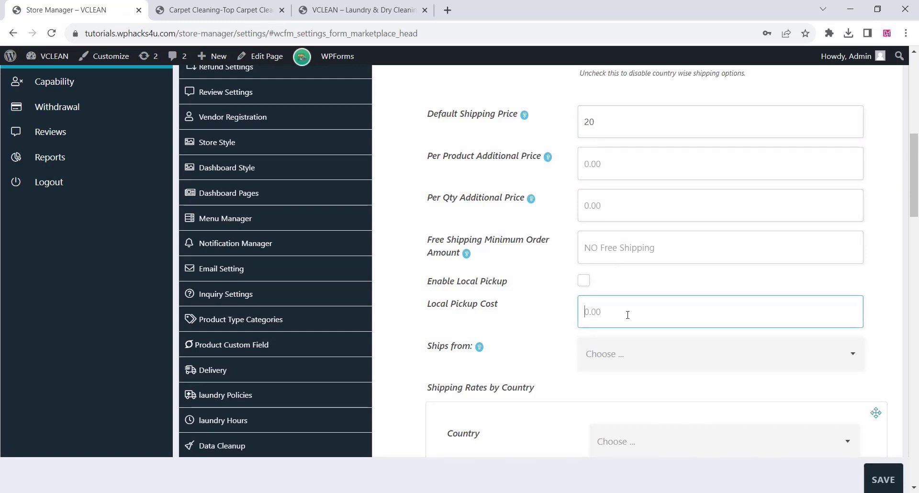
type("20")
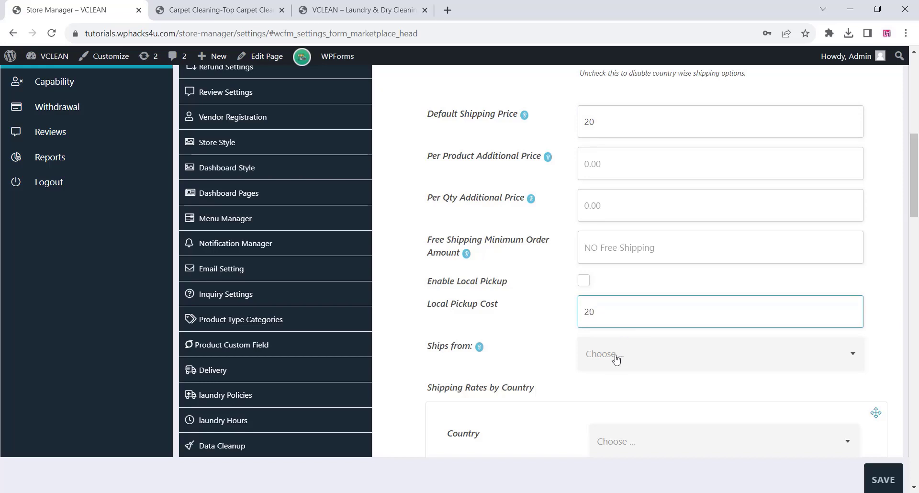
left_click(616, 359)
left_click(601, 424)
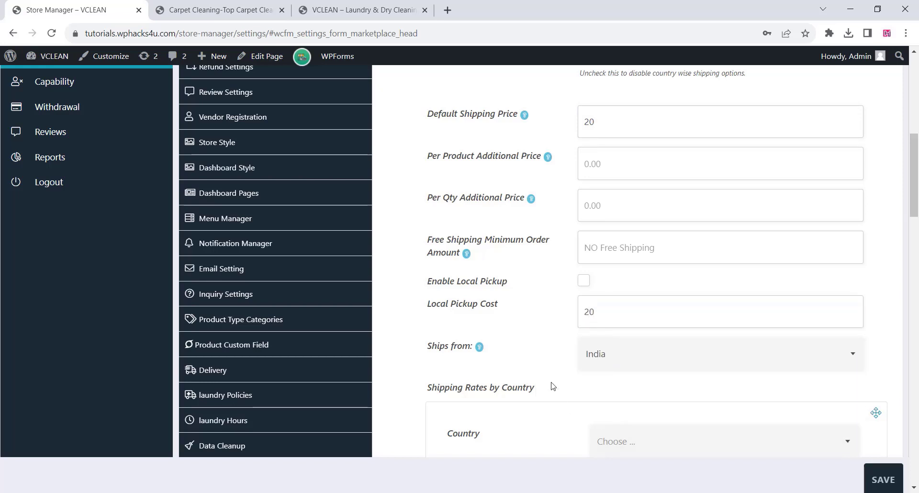
scroll(530, 341, "down", 4)
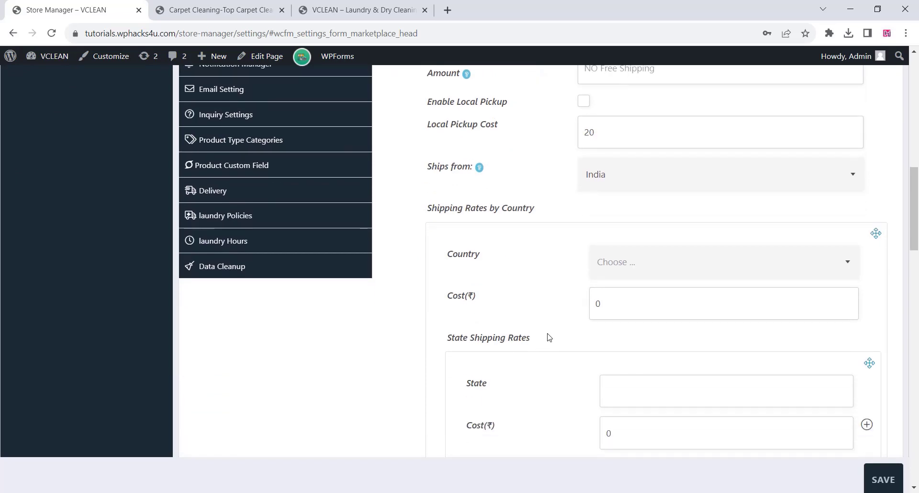
scroll(555, 331, "down", 4)
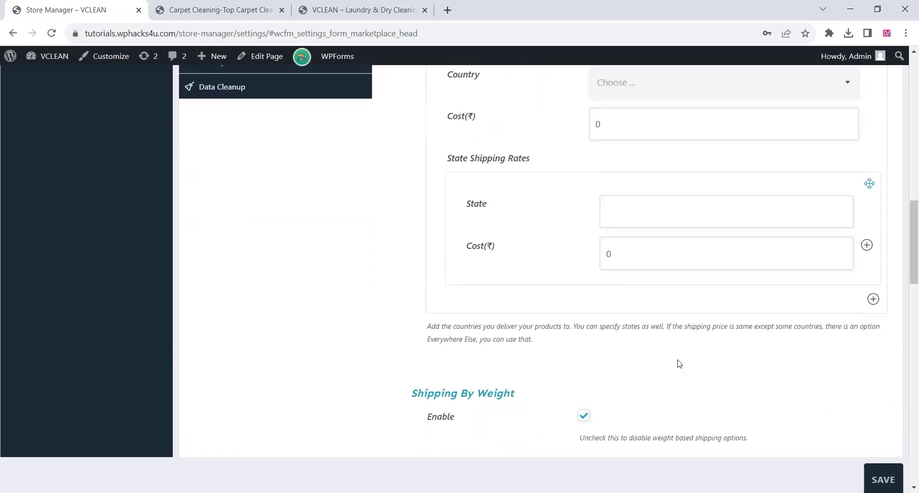
left_click(885, 476)
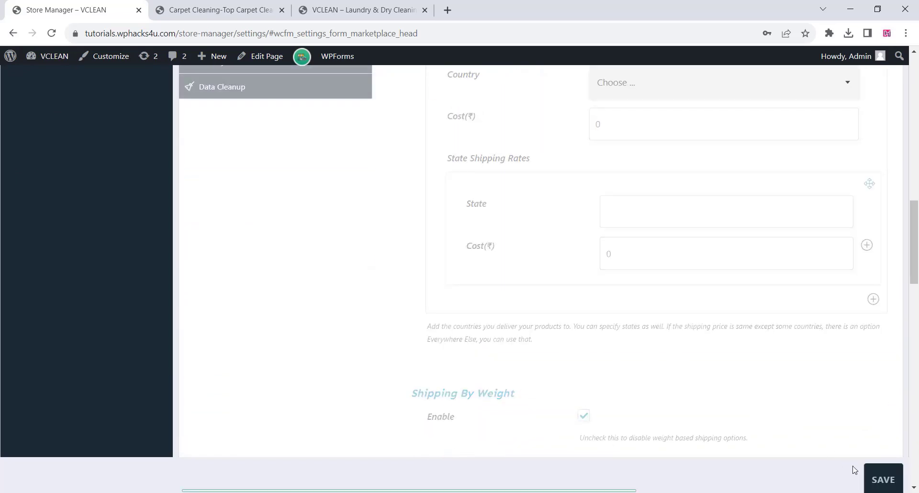
Examine the Refund Settings and the Review Settings, including the list of review categories.
scroll(323, 349, "up", 12)
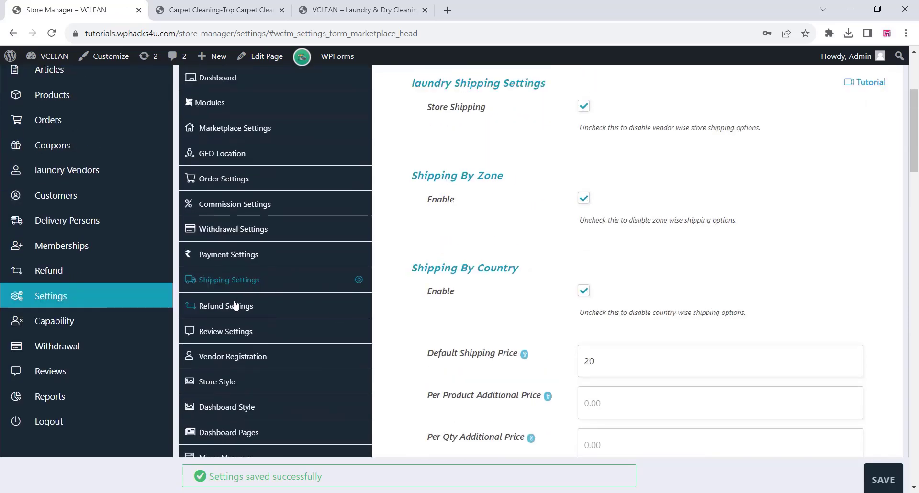
left_click(236, 305)
scroll(445, 279, "up", 1)
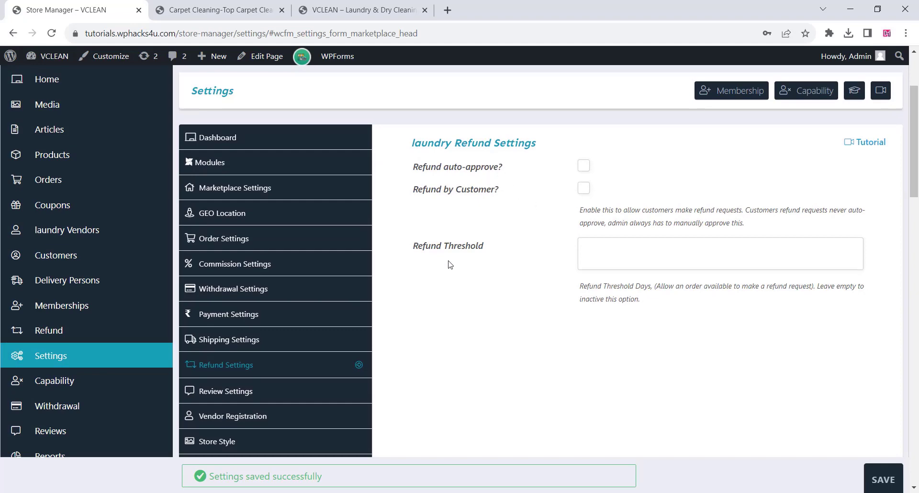
scroll(450, 266, "down", 2)
left_click(223, 271)
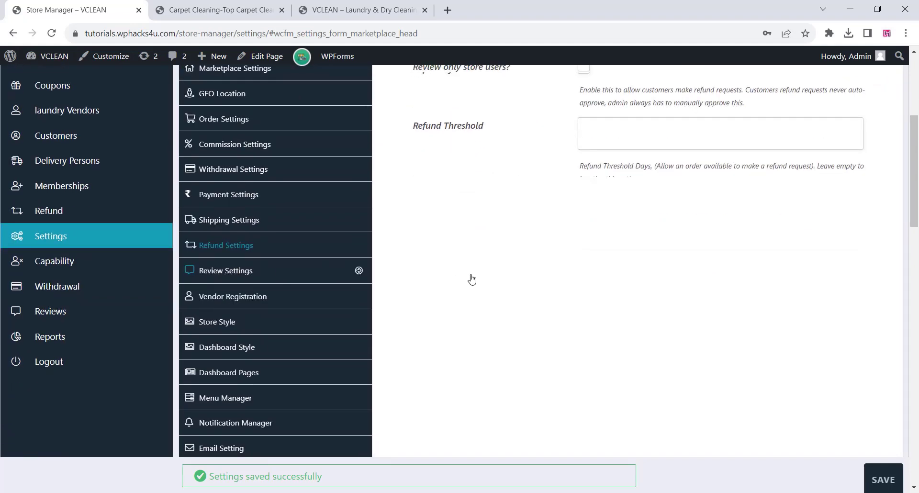
scroll(490, 271, "down", 2)
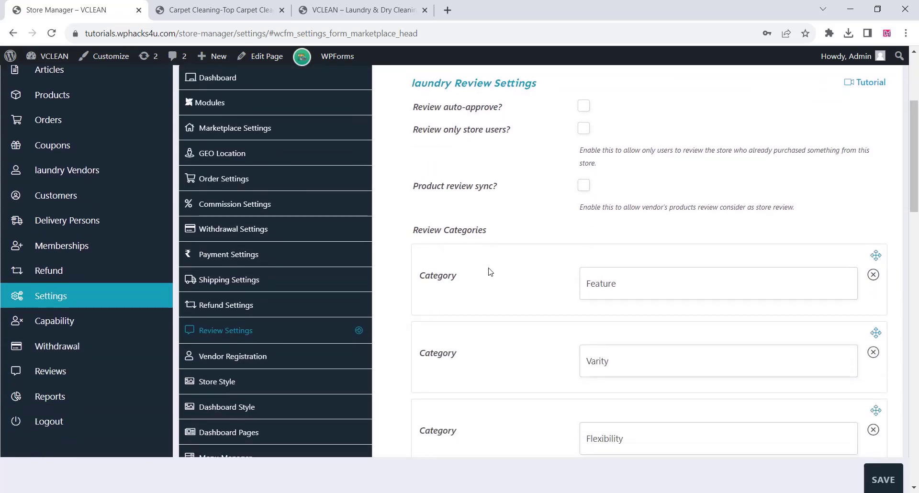
scroll(490, 272, "down", 2)
scroll(490, 271, "down", 2)
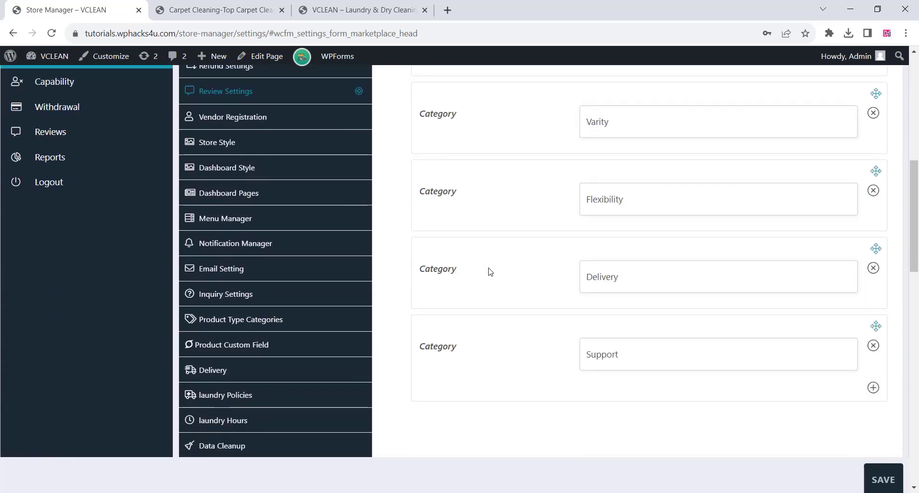
scroll(277, 226, "up", 1)
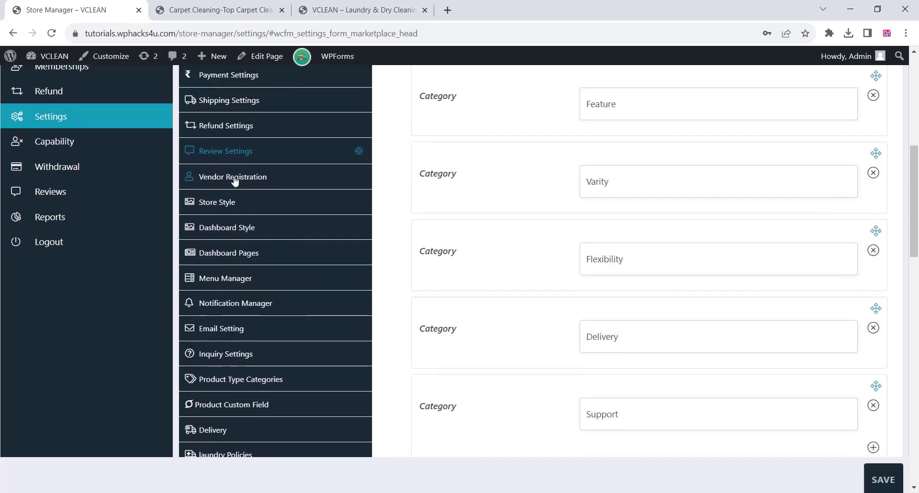
Examine the Vendor Registration settings, including approval, verification, registration form fields and custom fields.
left_click(238, 181)
scroll(489, 220, "up", 2)
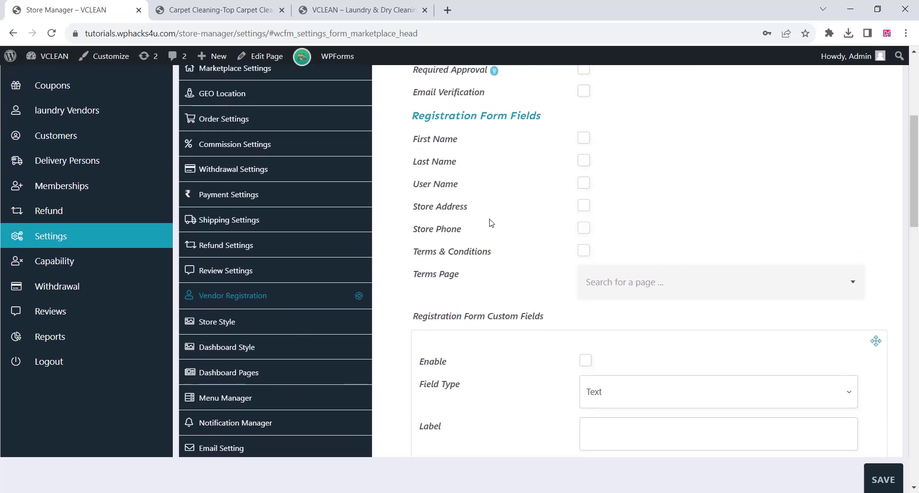
scroll(497, 222, "up", 2)
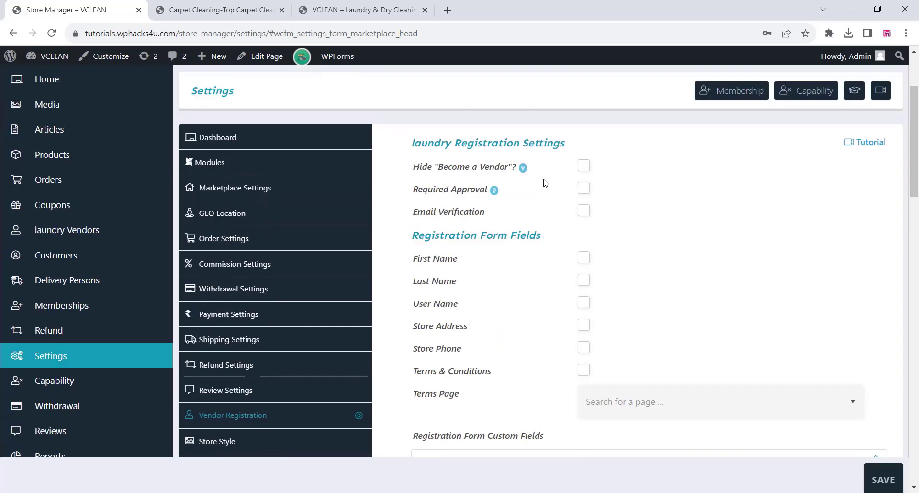
scroll(516, 215, "down", 2)
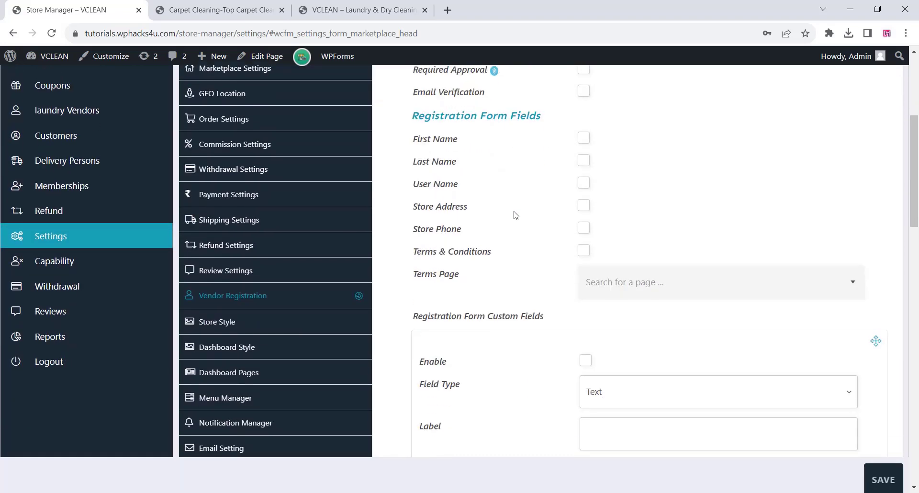
scroll(516, 215, "down", 3)
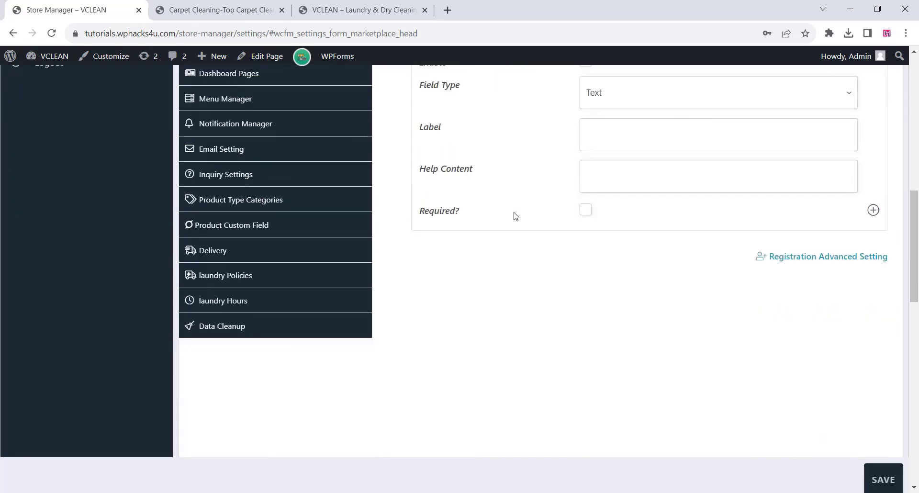
scroll(512, 214, "up", 2)
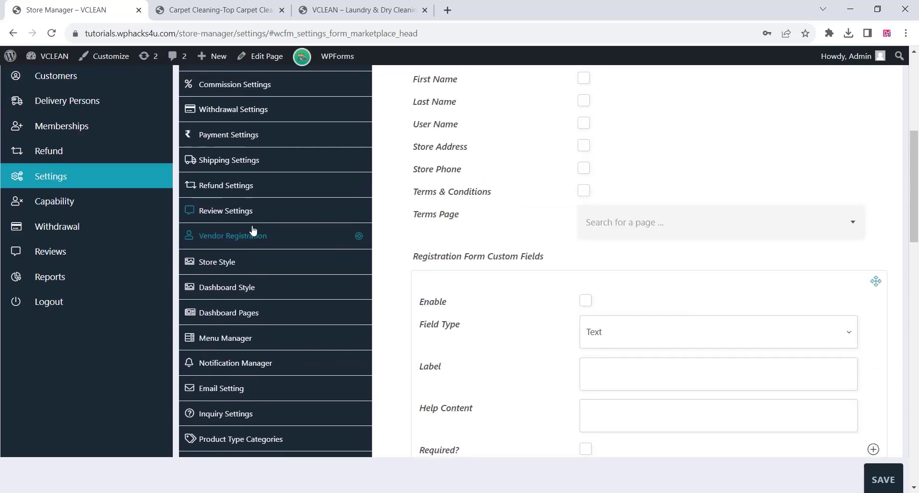
Examine the Store Style and Dashboard Style color settings and the Dashboard Pages assignments.
scroll(487, 263, "up", 4)
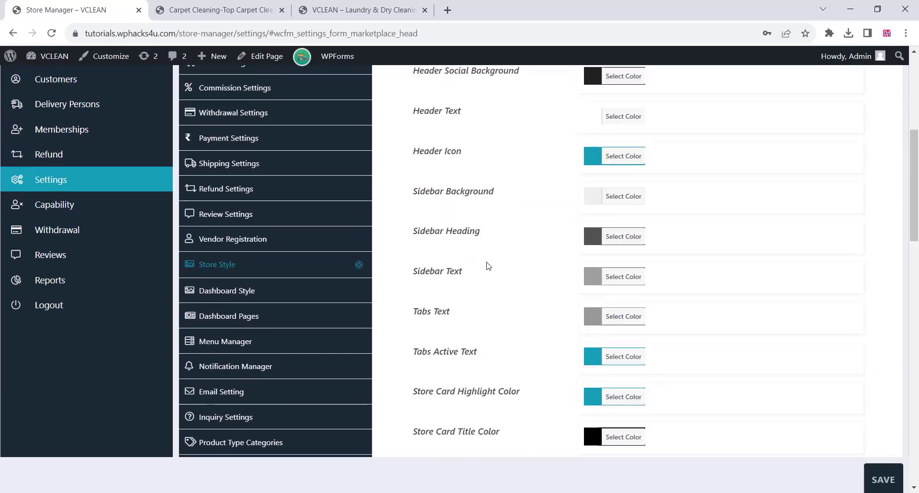
scroll(488, 263, "down", 8)
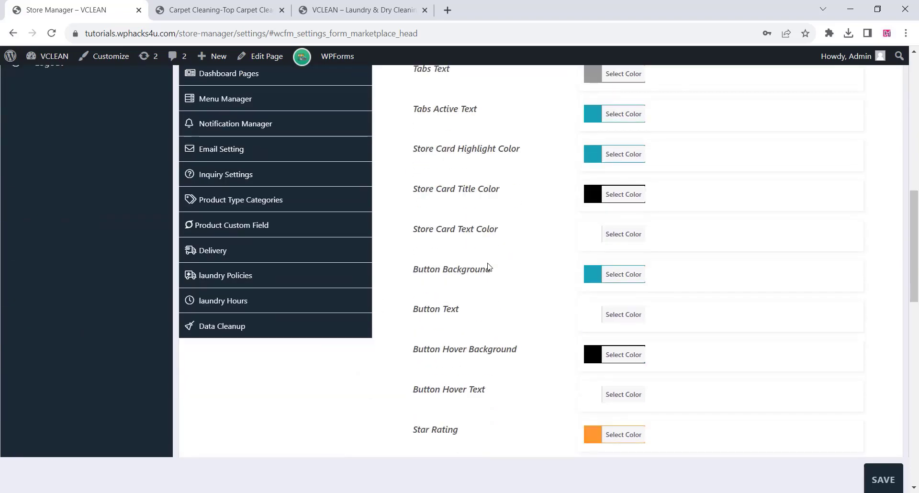
scroll(488, 267, "down", 4)
scroll(488, 267, "up", 7)
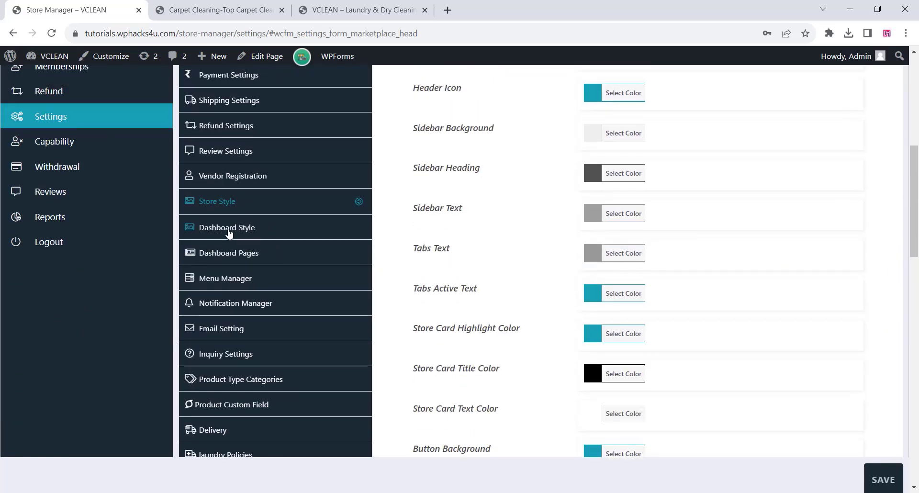
left_click(231, 233)
scroll(474, 242, "up", 6)
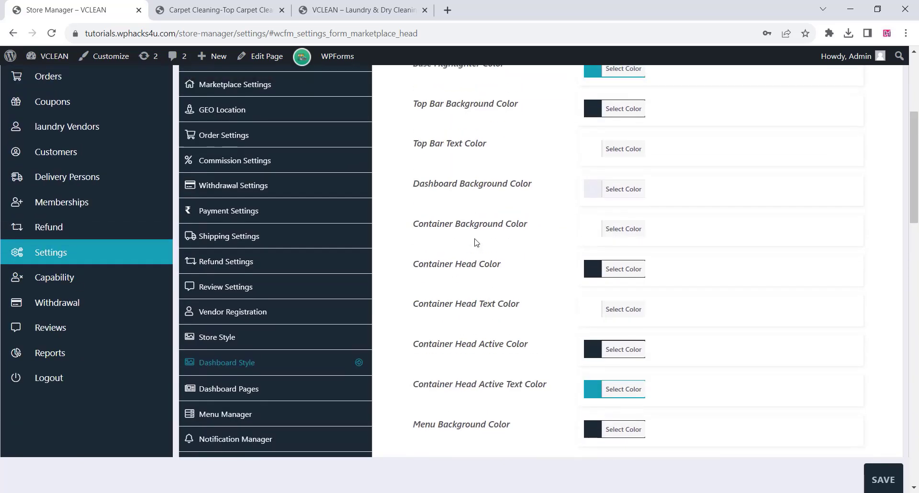
scroll(476, 243, "down", 12)
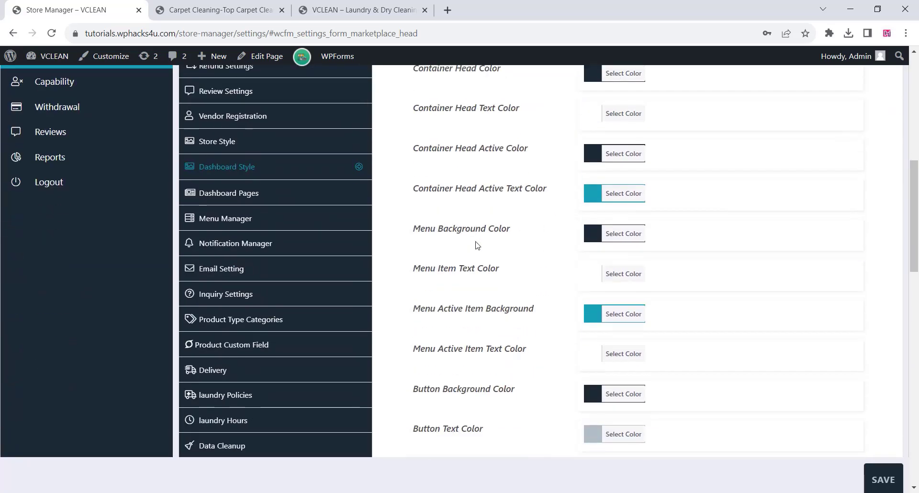
scroll(476, 247, "up", 7)
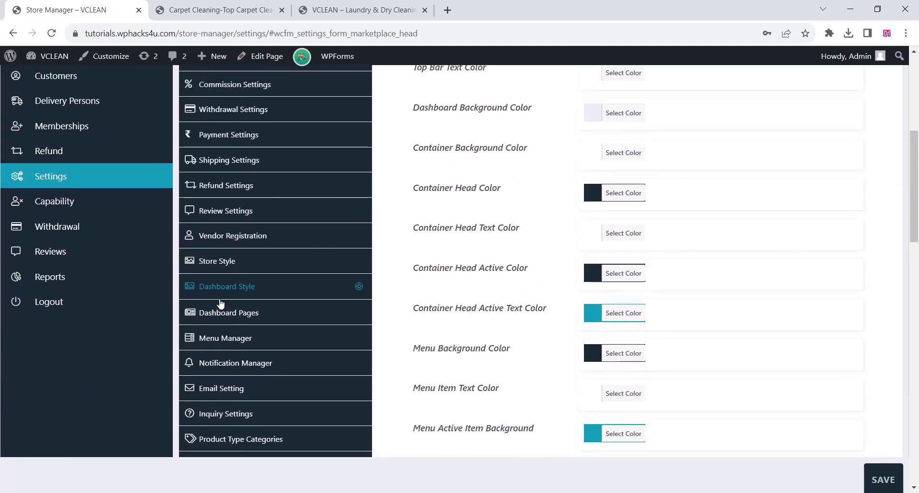
left_click(338, 314)
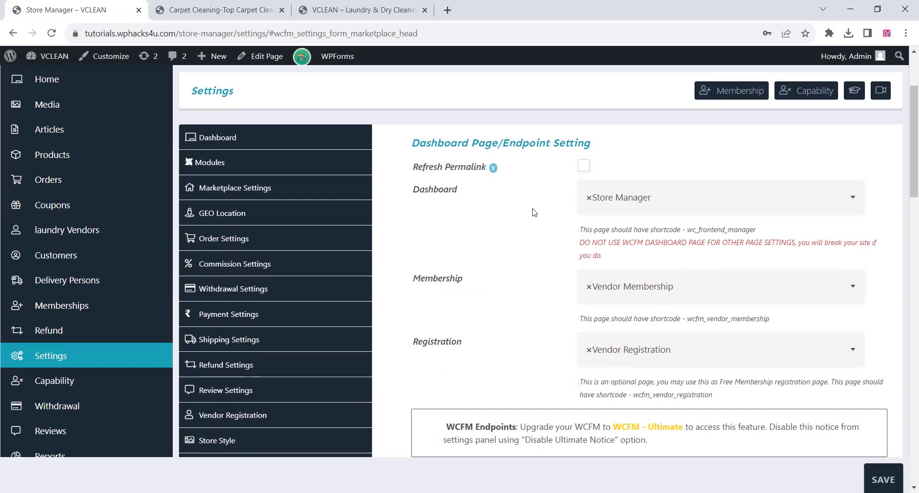
Examine the store endpoints in the Dashboard Pages settings and the dashboard menu entries in the Menu Manager.
scroll(530, 219, "down", 10)
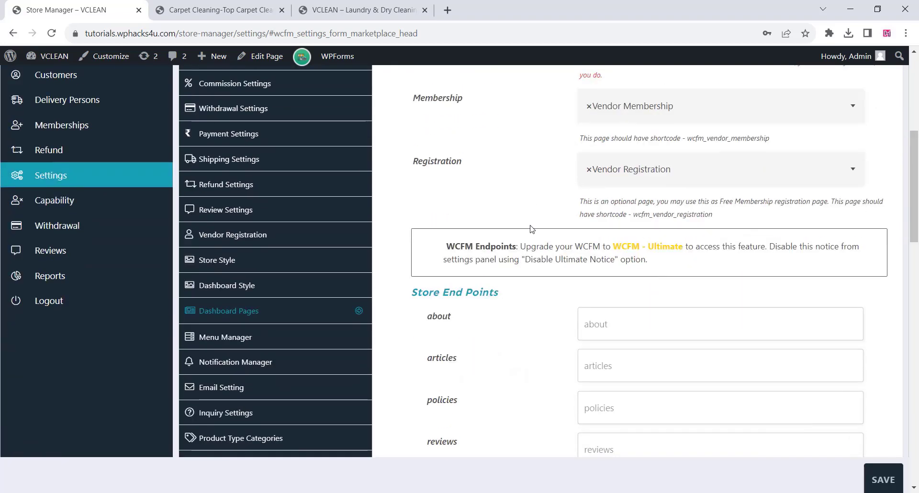
scroll(530, 233, "up", 7)
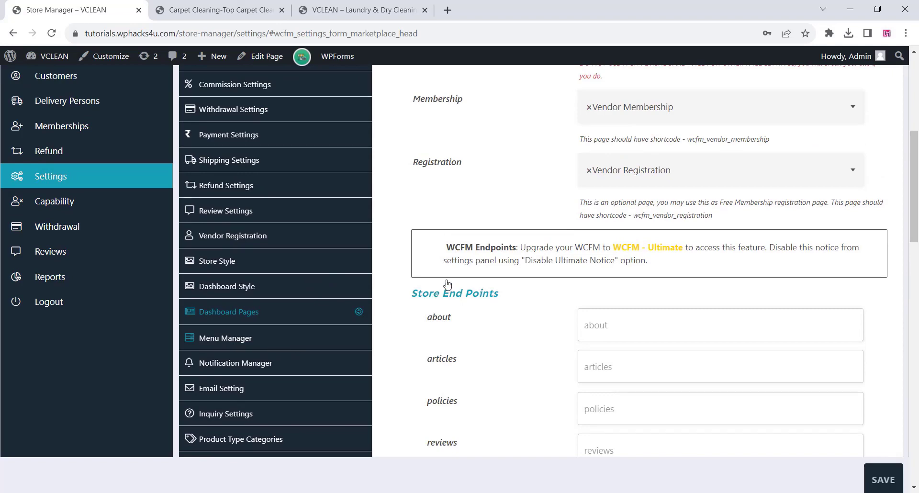
left_click(225, 338)
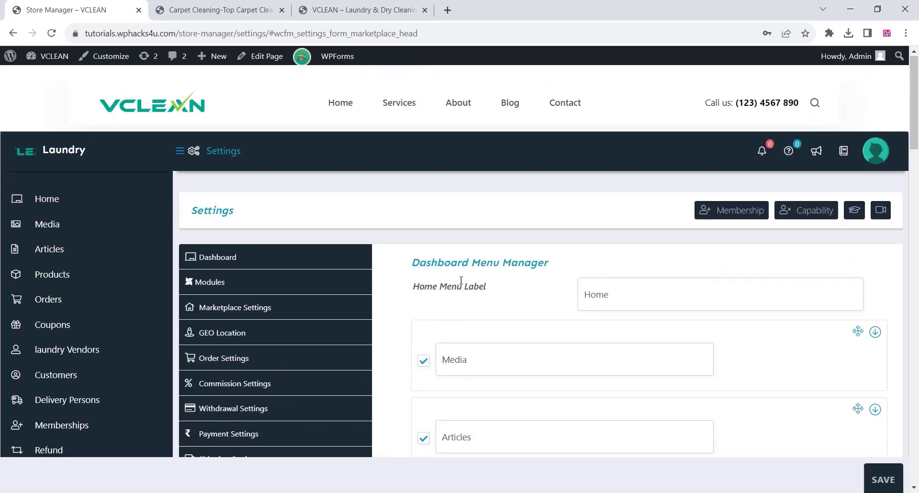
scroll(461, 282, "down", 9)
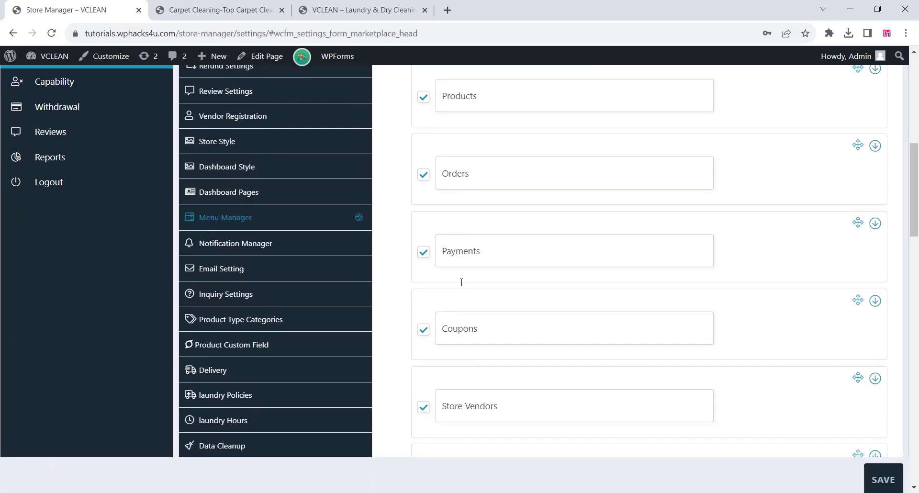
left_click(477, 96)
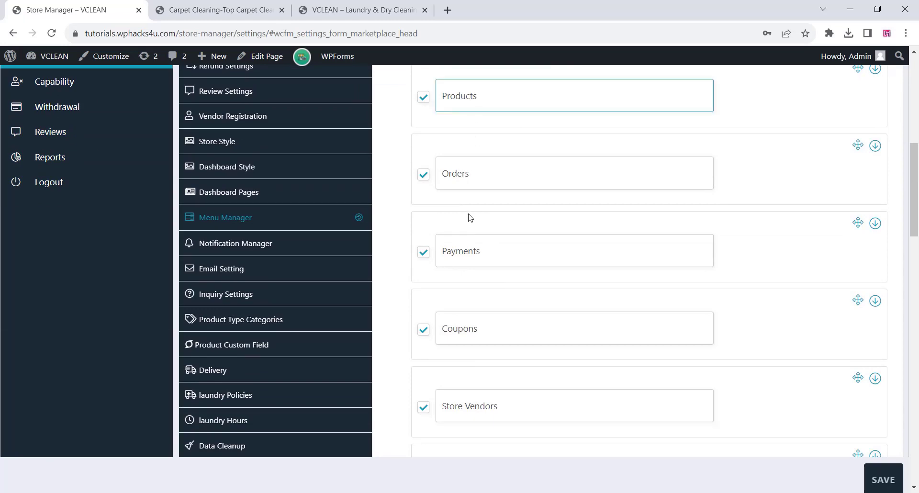
scroll(469, 218, "down", 3)
scroll(469, 215, "down", 5)
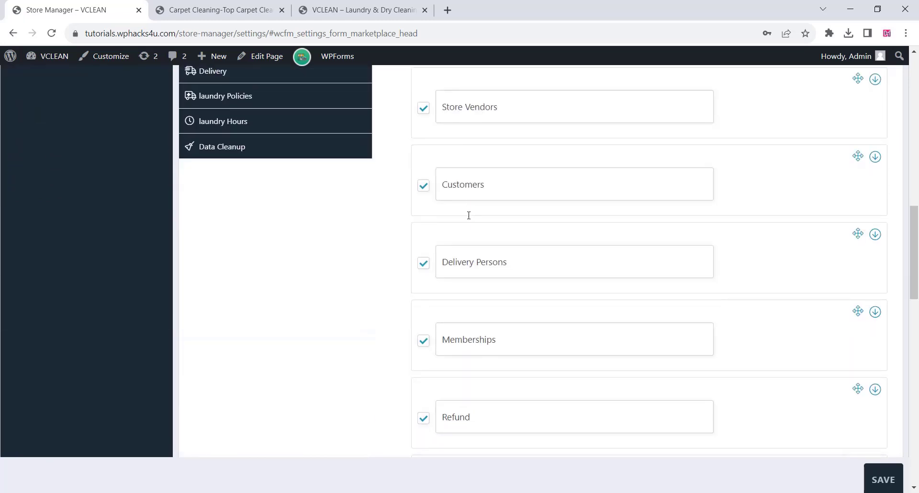
scroll(468, 216, "up", 6)
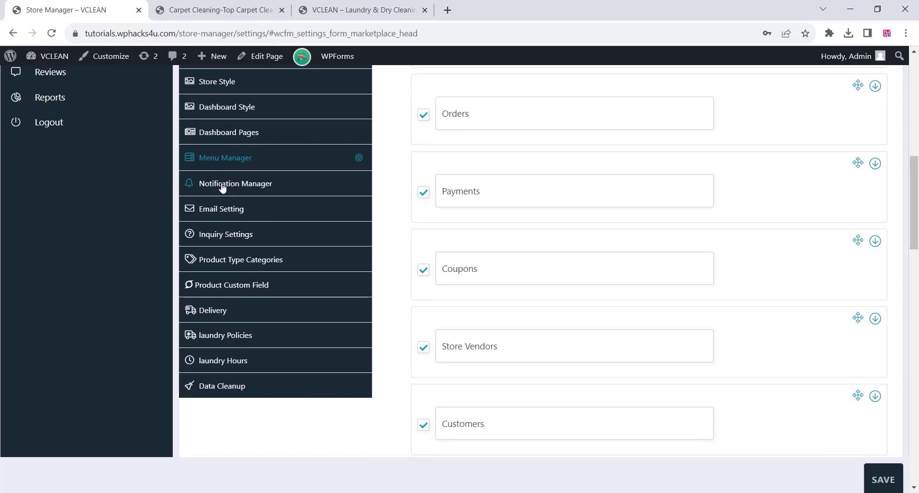
Examine the email and message toggles in the Notification Manager and the button label in the Inquiry Settings.
scroll(382, 194, "down", 5)
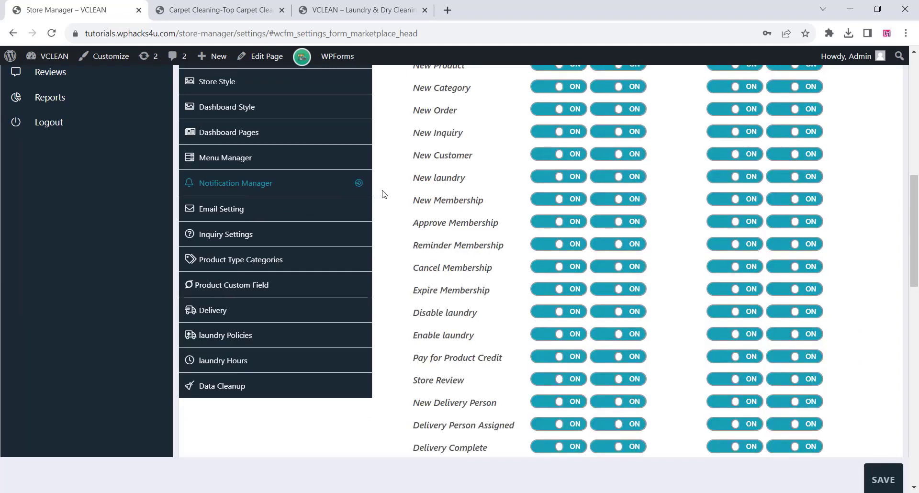
scroll(437, 208, "up", 6)
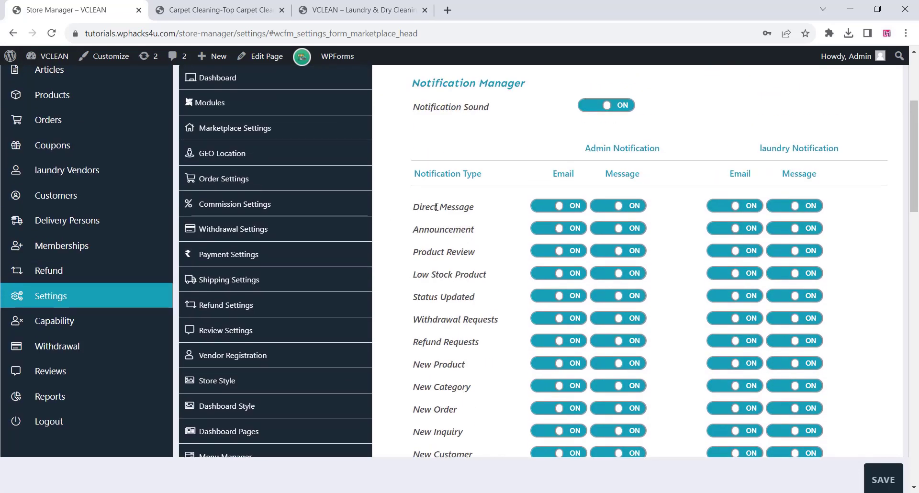
scroll(256, 245, "down", 6)
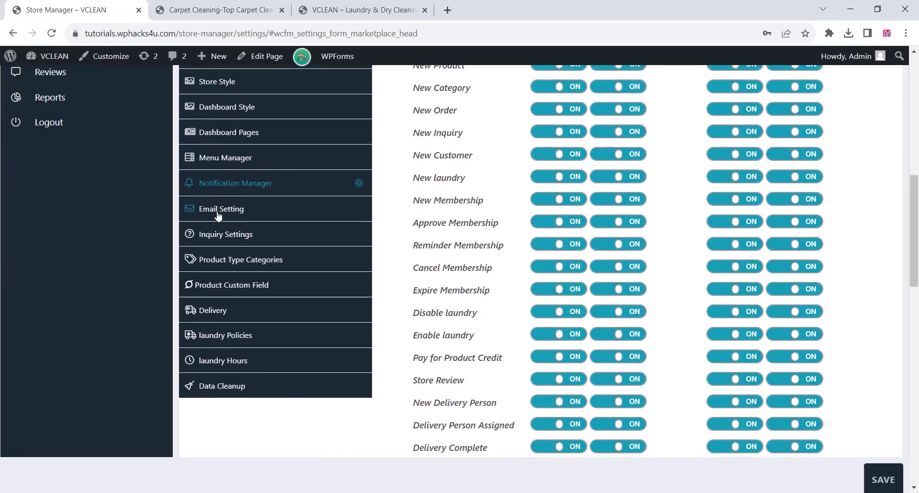
left_click(225, 234)
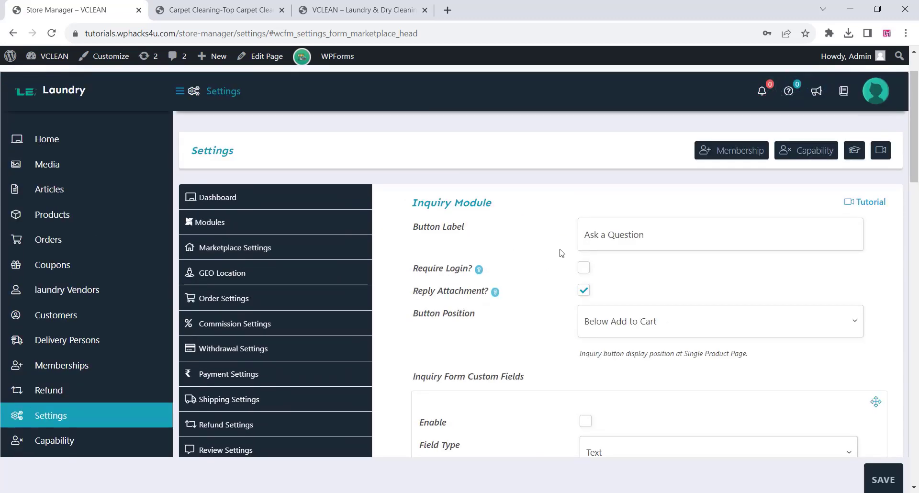
left_click(644, 235)
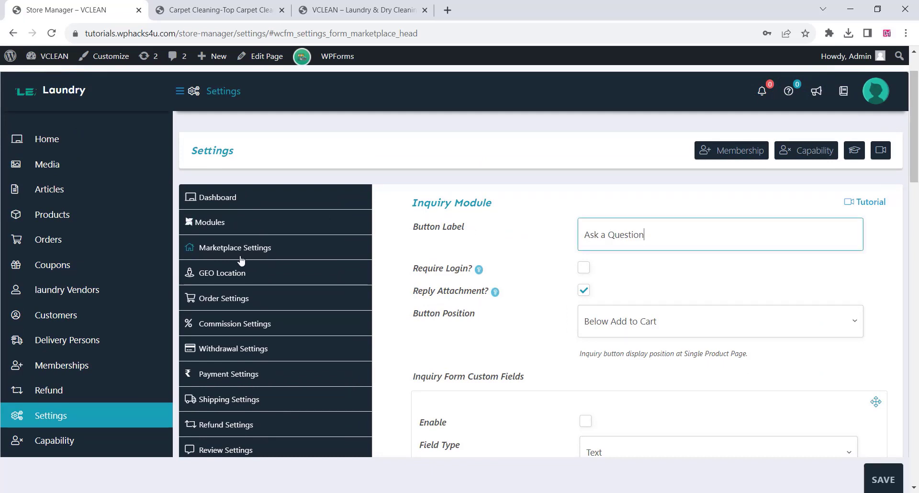
Switch off the Inquiry module in the Module Controller and save the settings.
left_click(211, 221)
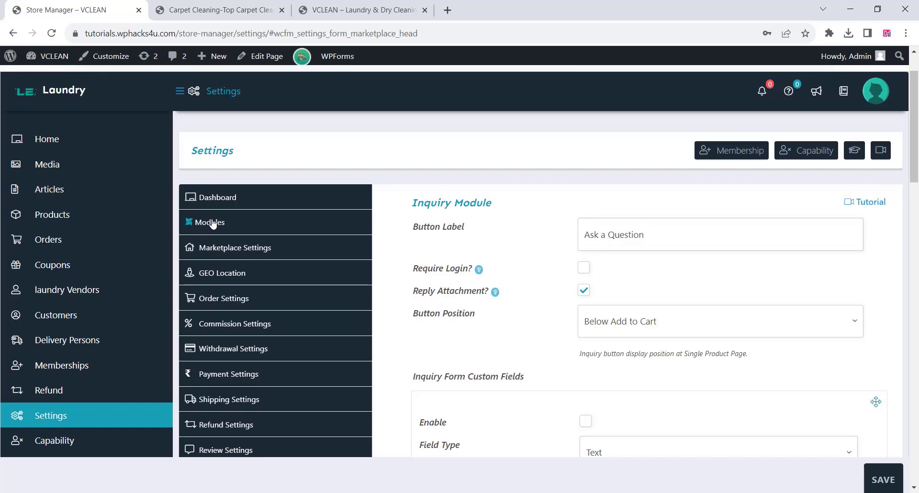
scroll(527, 252, "down", 3)
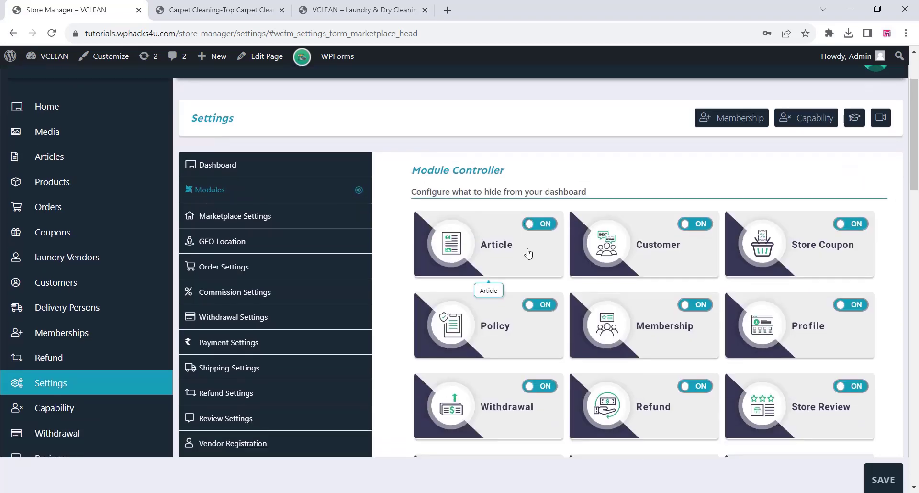
scroll(608, 252, "down", 1)
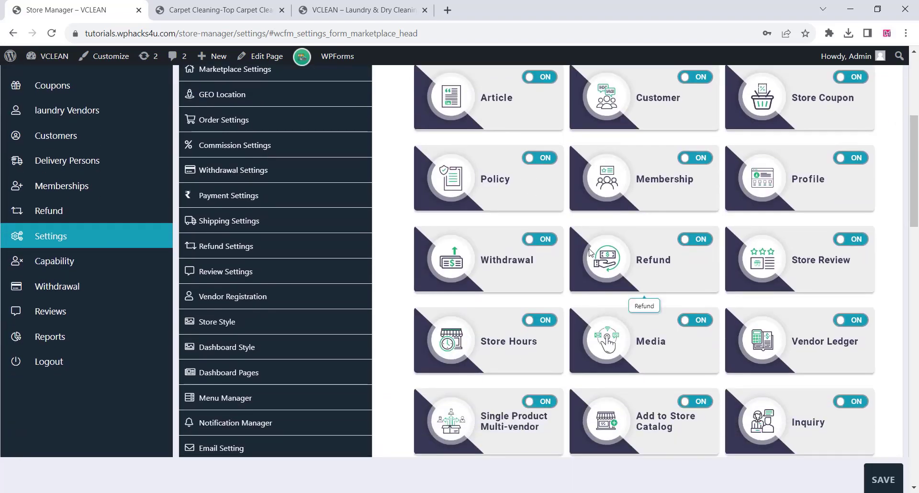
scroll(592, 252, "down", 1)
scroll(592, 252, "down", 2)
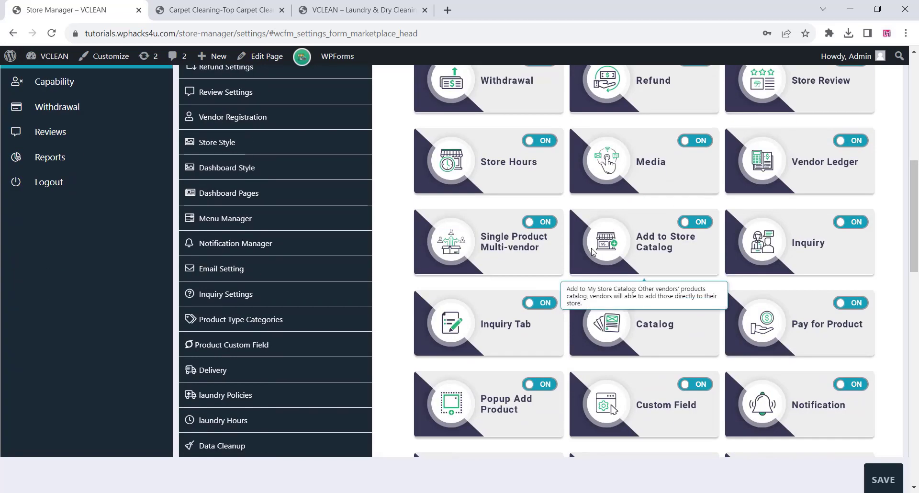
left_click(851, 223)
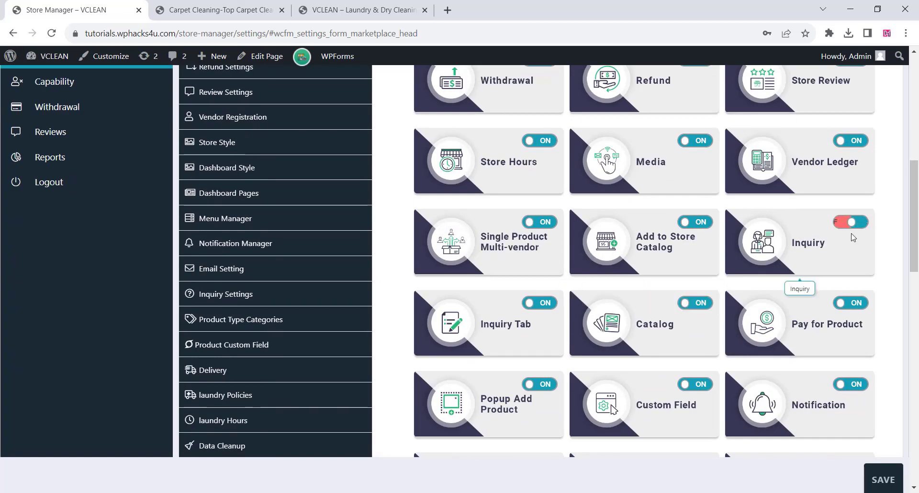
left_click(887, 481)
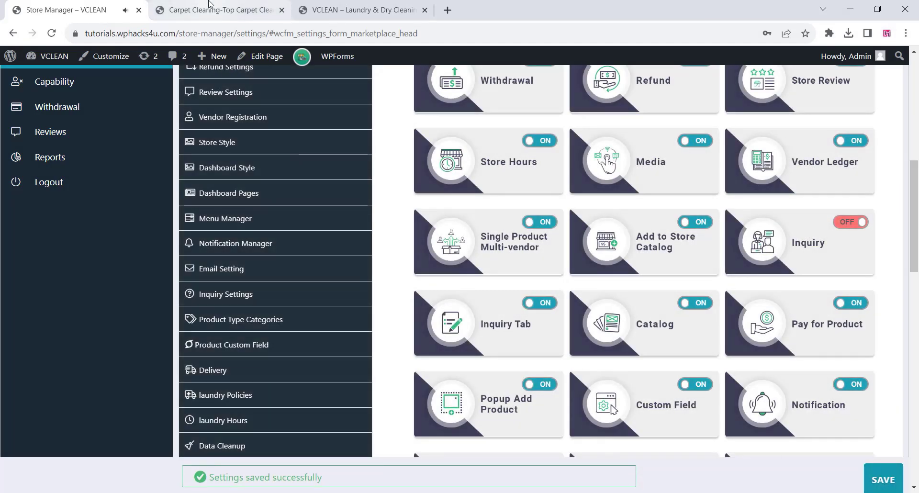
Reload the Carpet Cleaning product page to check its Ask a Question button.
left_click(209, 9)
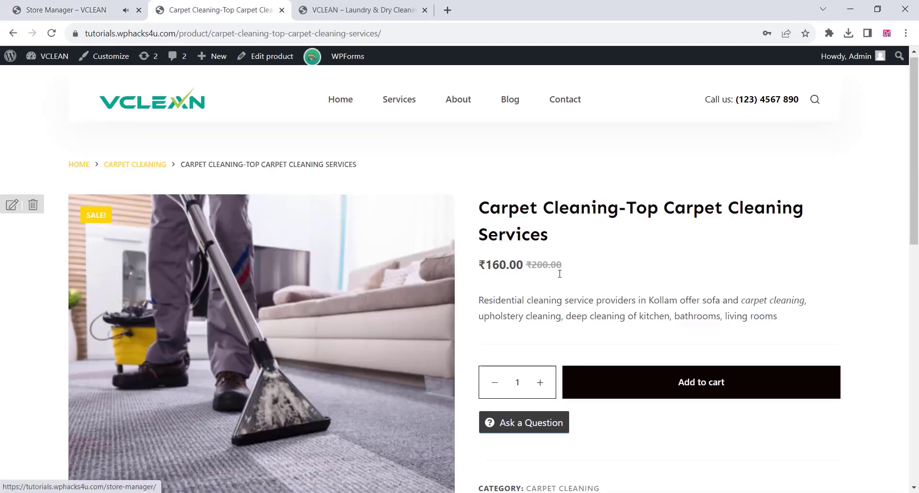
scroll(588, 269, "down", 3)
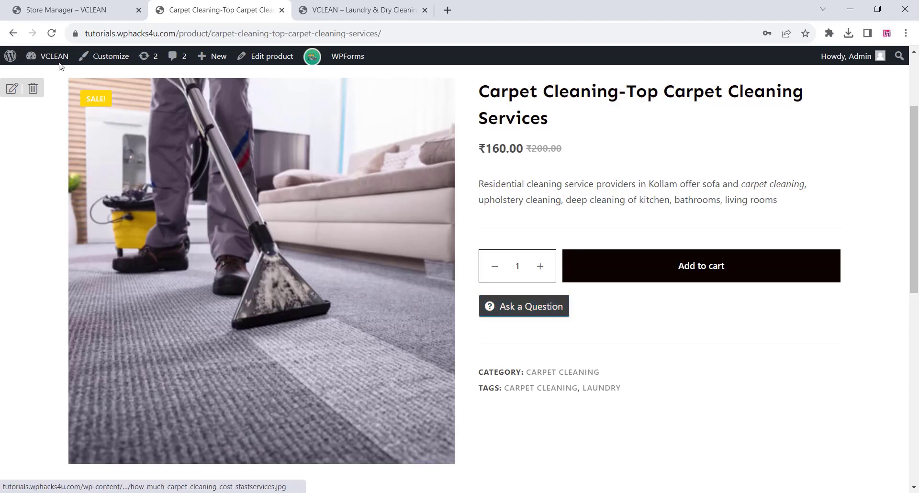
left_click(52, 34)
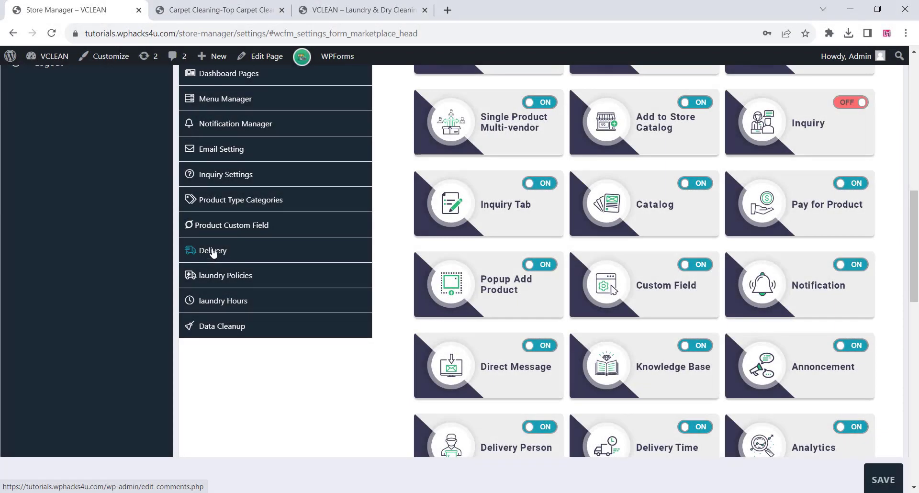
Examine the Product Custom Field settings, including block name, excluded product types and visibility.
left_click(220, 226)
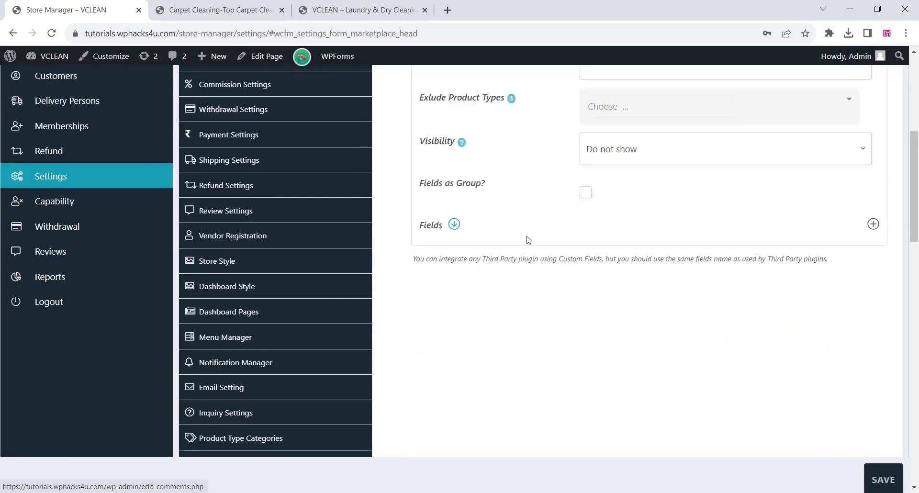
scroll(528, 240, "down", 2)
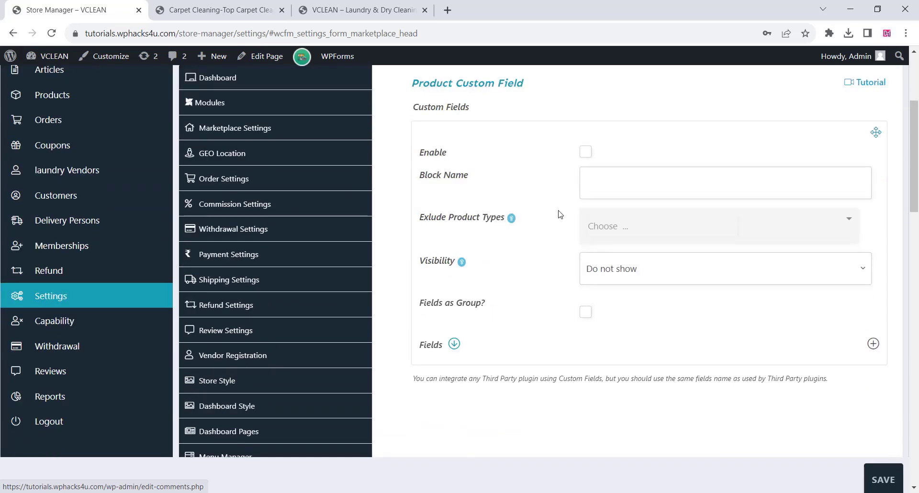
scroll(566, 205, "down", 1)
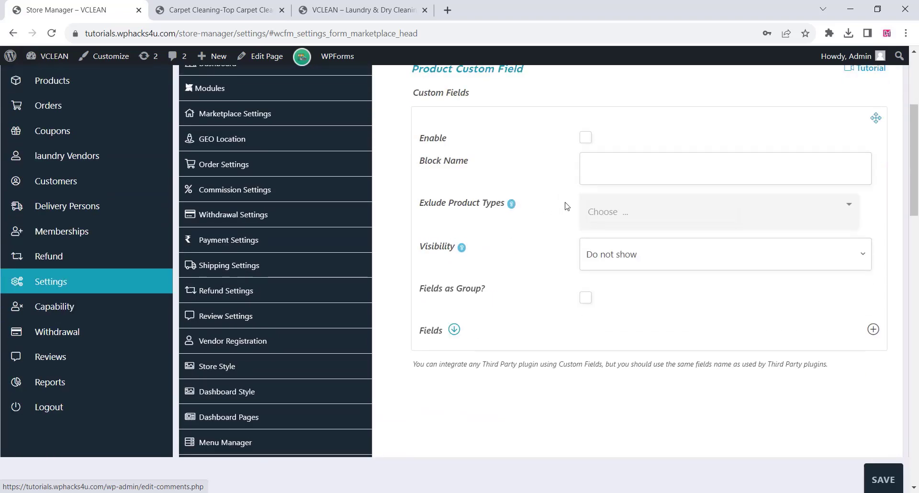
scroll(437, 237, "down", 4)
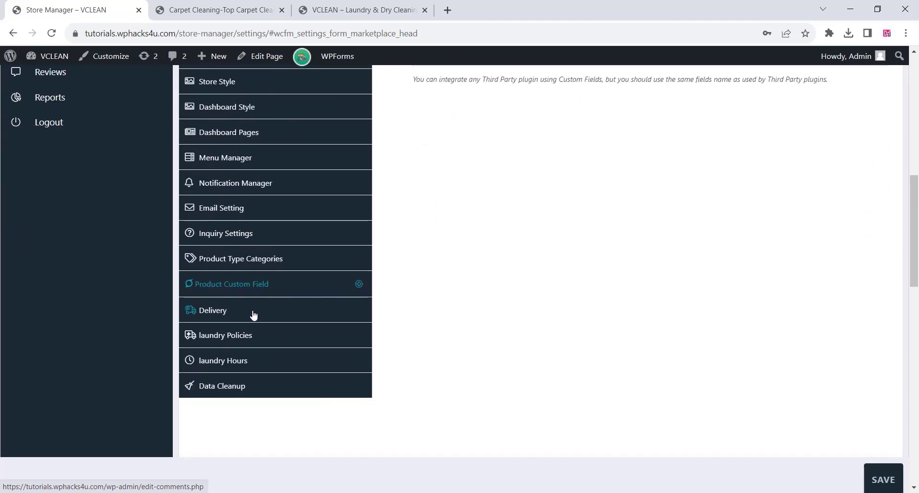
Examine the Delivery settings, including the new account mail, delivery time options and daily delivery time slots.
left_click(254, 315)
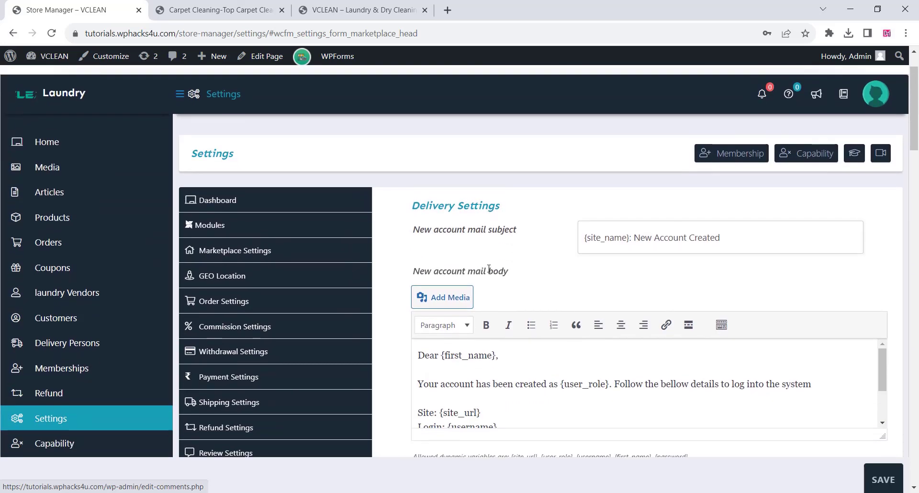
scroll(489, 269, "down", 8)
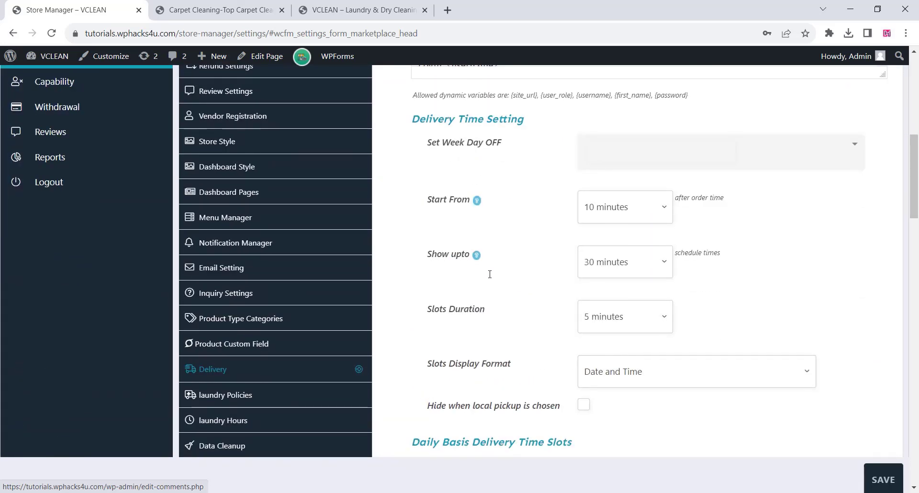
scroll(490, 274, "down", 5)
scroll(489, 280, "down", 15)
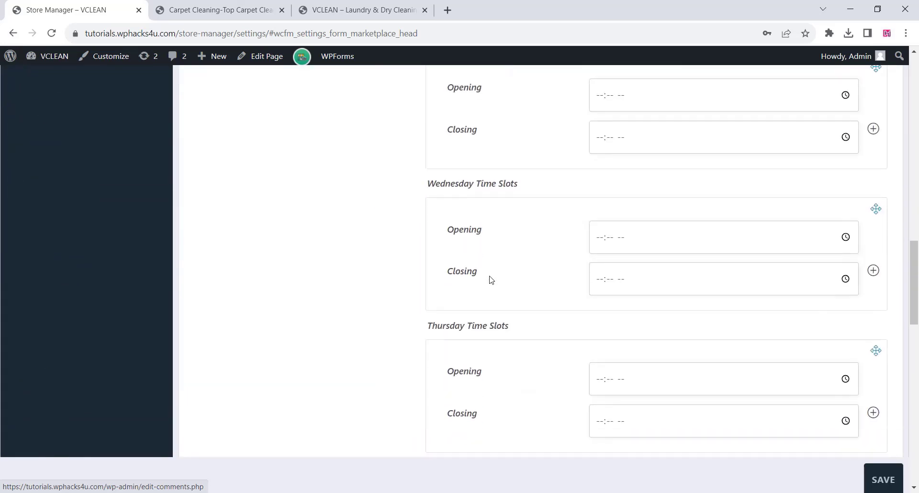
scroll(492, 281, "down", 8)
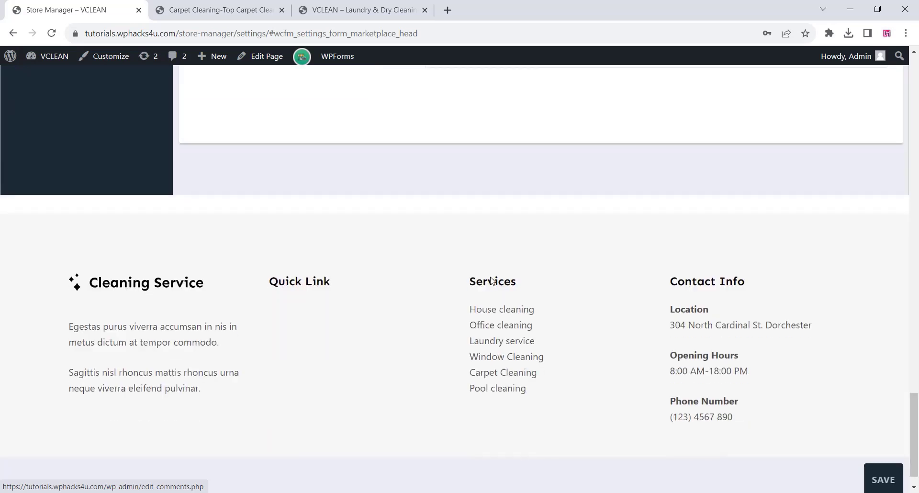
scroll(491, 277, "up", 12)
scroll(491, 277, "up", 10)
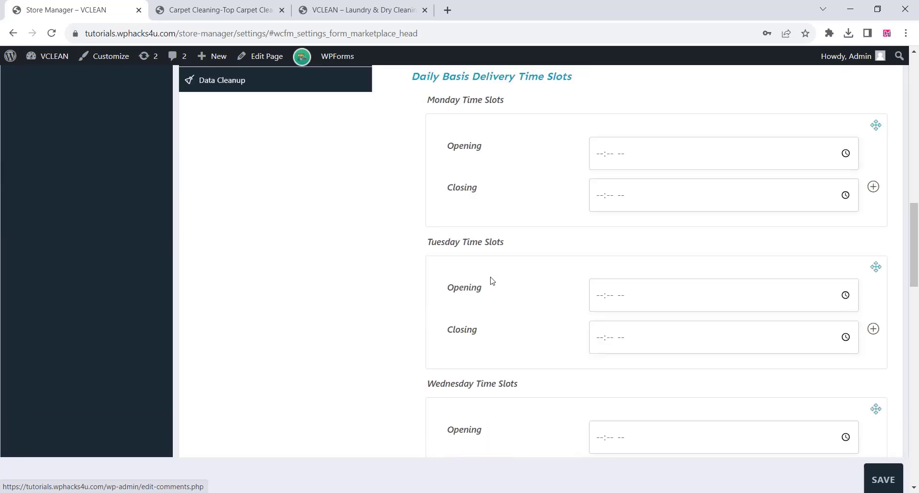
scroll(491, 281, "up", 1)
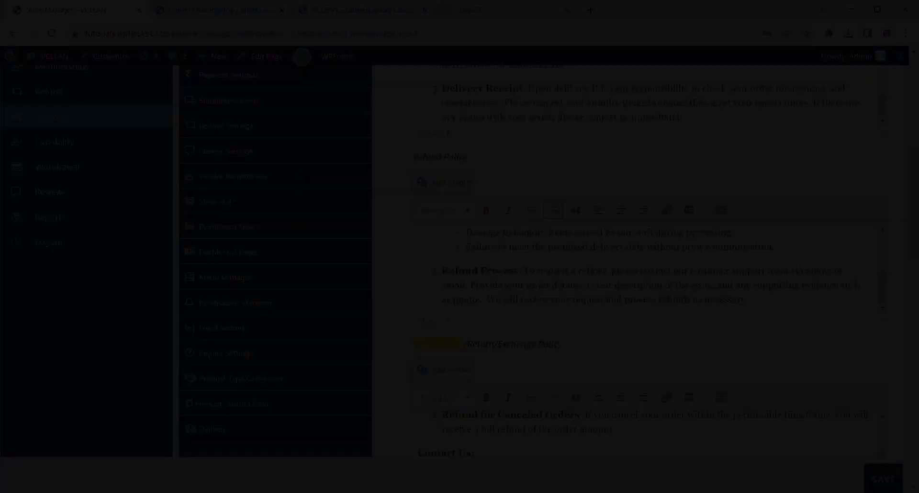
Save the laundry Policies settings with the refund and cancellation policy texts.
scroll(595, 298, "down", 1)
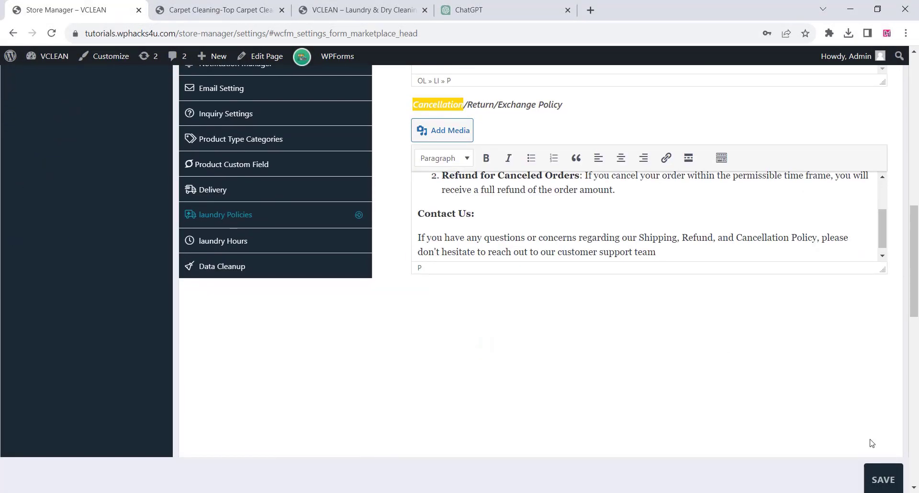
left_click(884, 479)
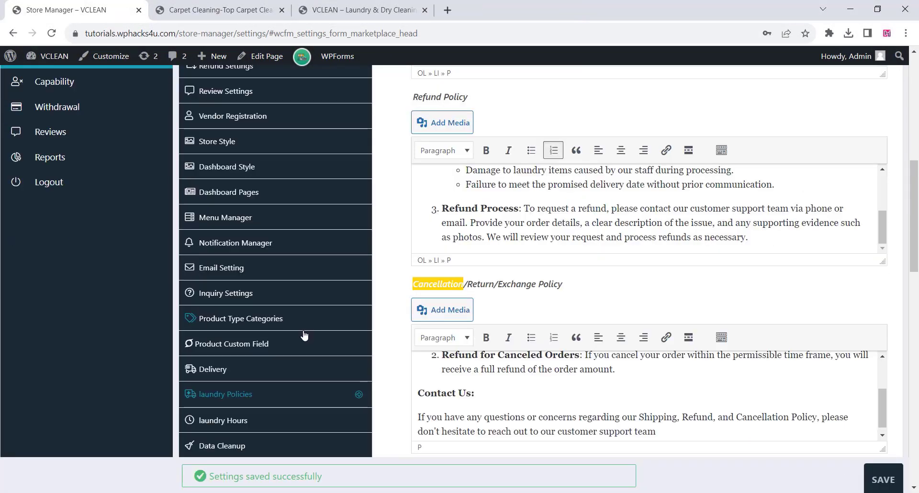
Examine the laundry Hours settings for days off and daily opening and closing hours.
scroll(214, 366, "down", 2)
left_click(242, 368)
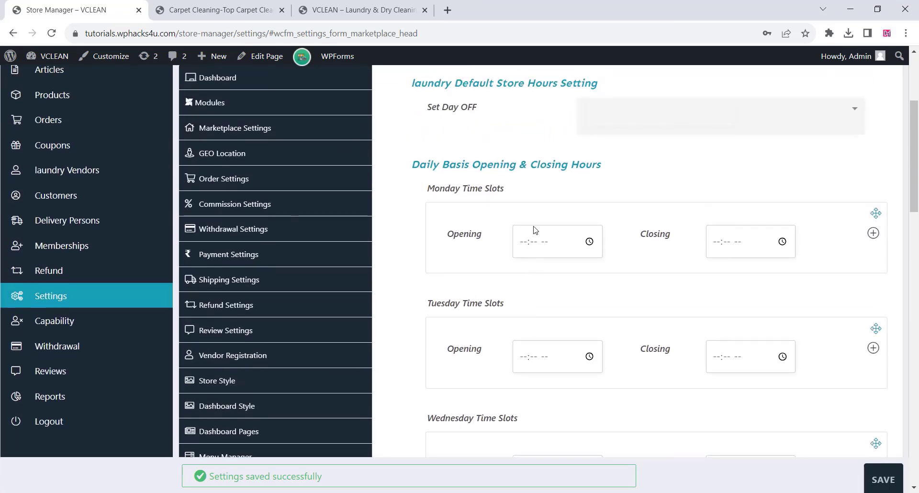
scroll(527, 236, "up", 1)
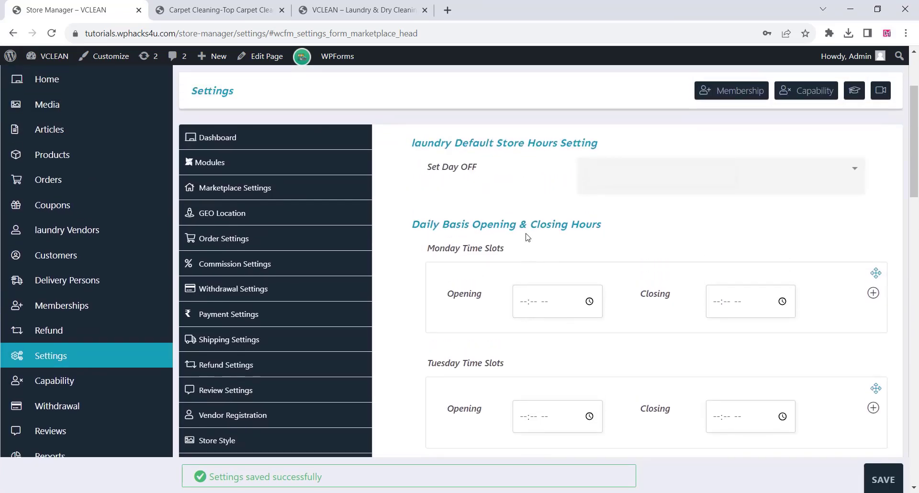
Start a new laundry vendor with username vclean, the vendor's email, store name VCLEAN and store slug vclean.
scroll(528, 236, "down", 1)
scroll(75, 244, "up", 1)
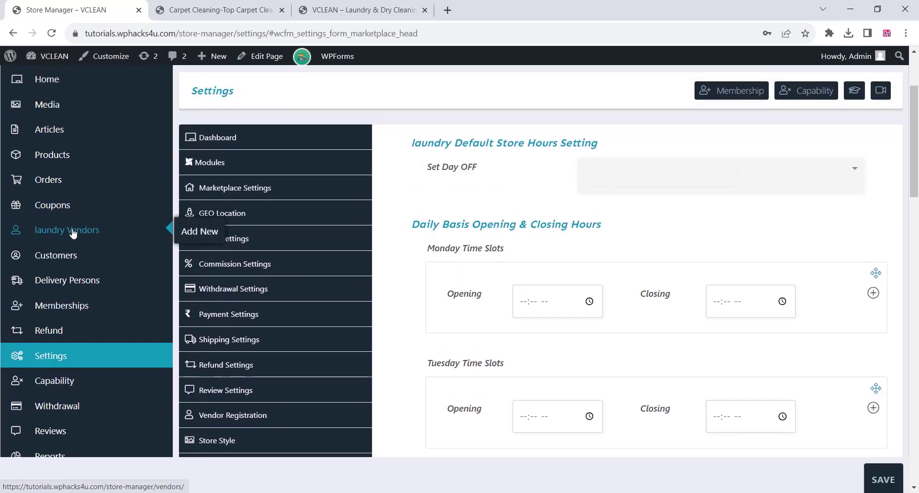
left_click(201, 232)
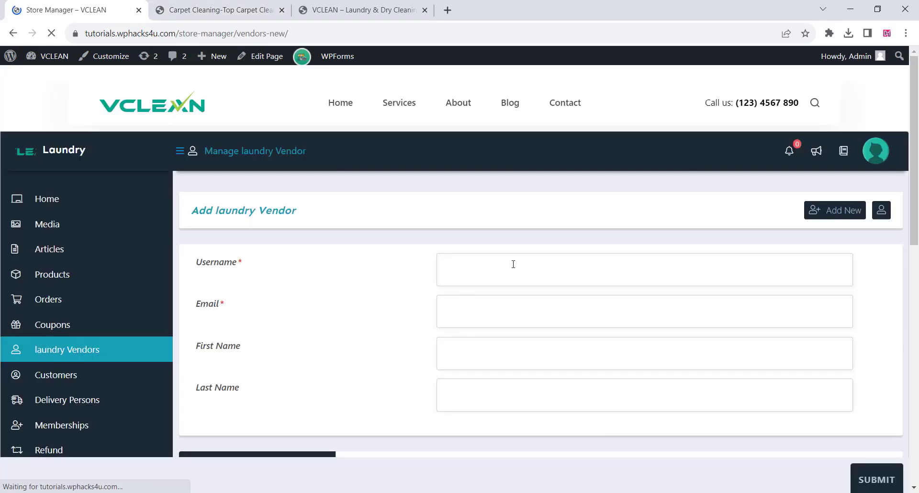
left_click(469, 271)
type("v")
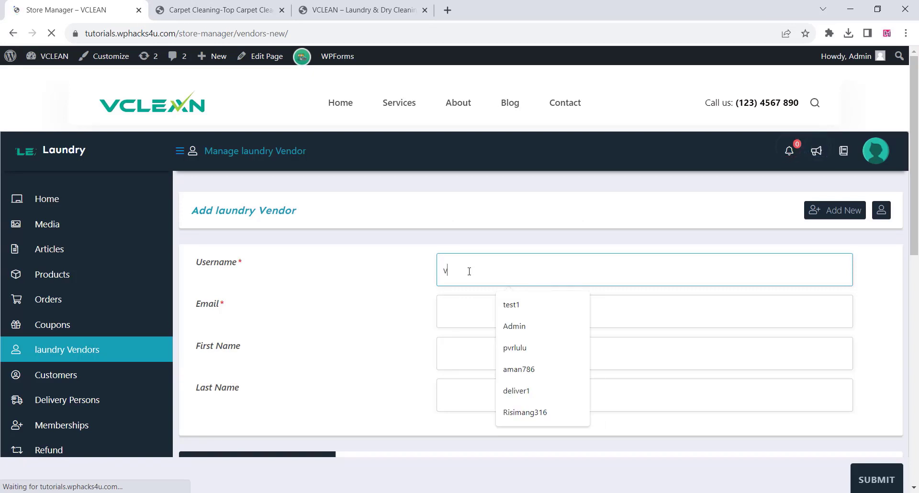
type("clea")
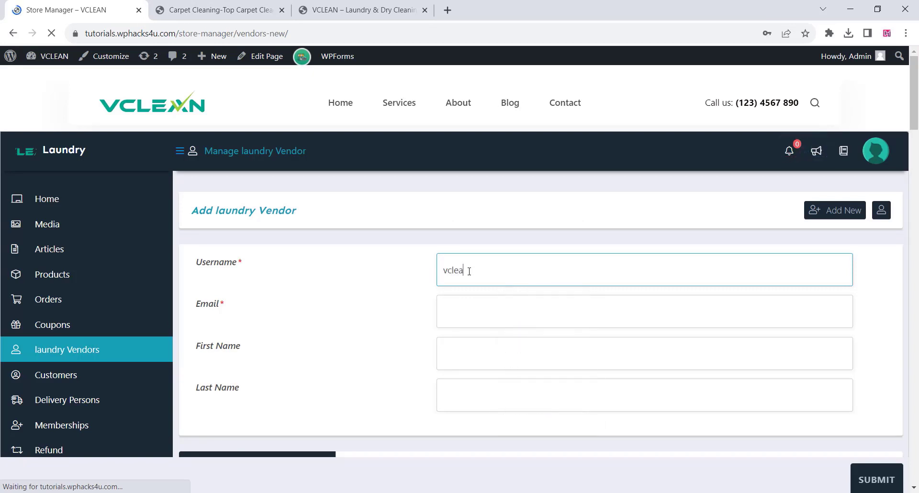
type("n")
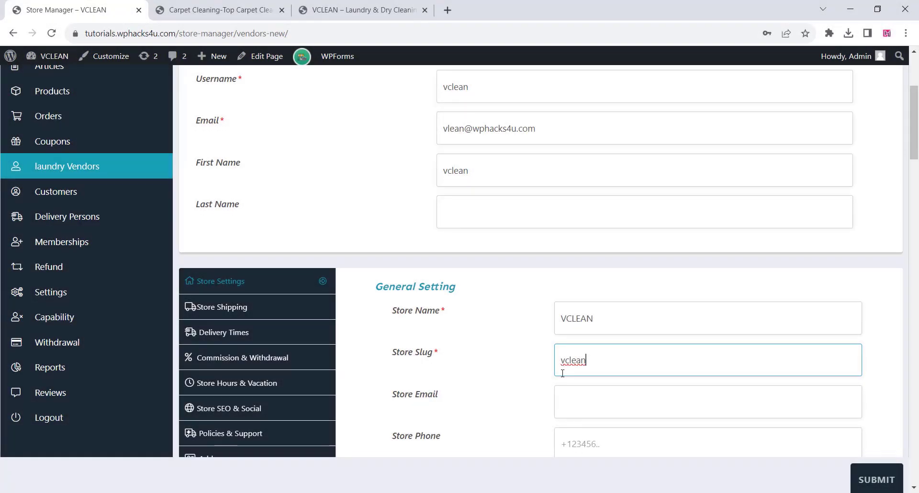
Set the VCLEAN logo image from the media library as the vendor's store logo.
scroll(558, 368, "down", 4)
left_click(613, 352)
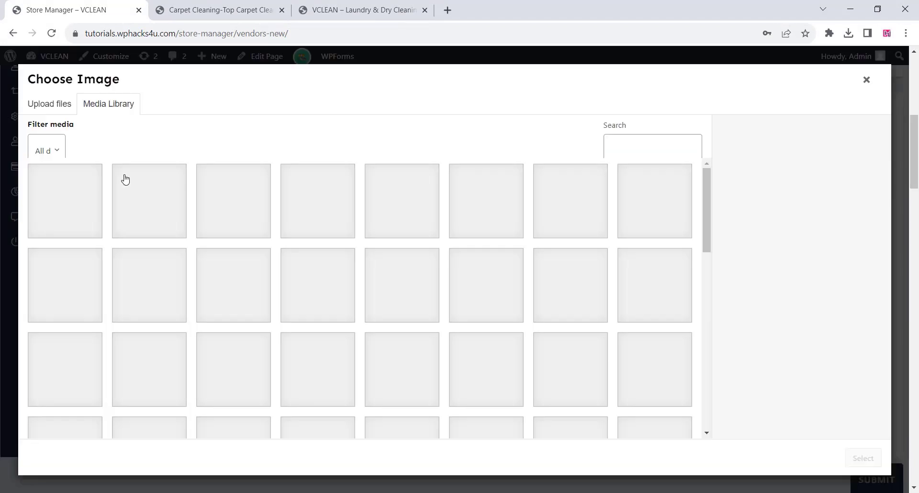
left_click(491, 302)
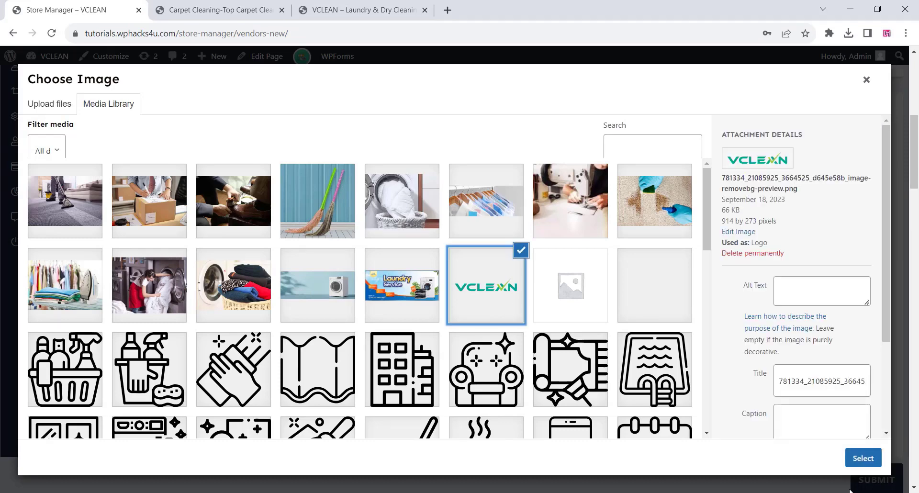
left_click(864, 458)
Set the blue washing machine image from the media library as the store's banner.
scroll(653, 386, "down", 4)
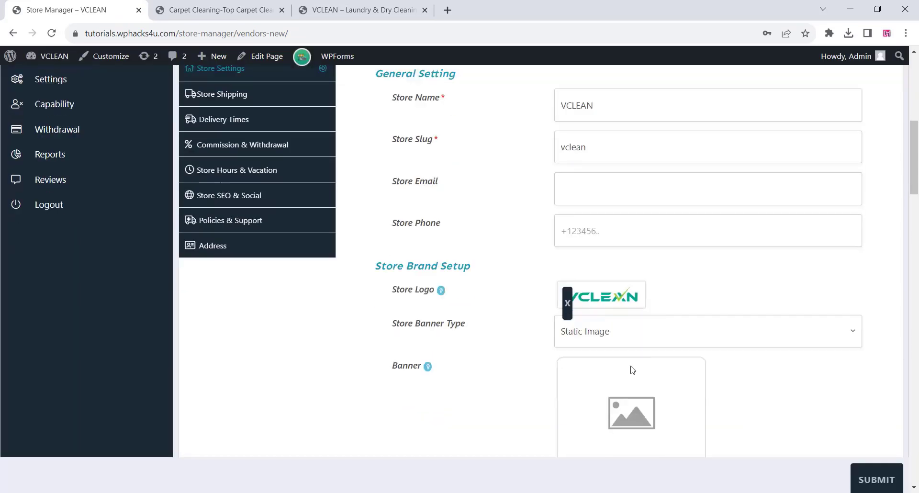
left_click(628, 268)
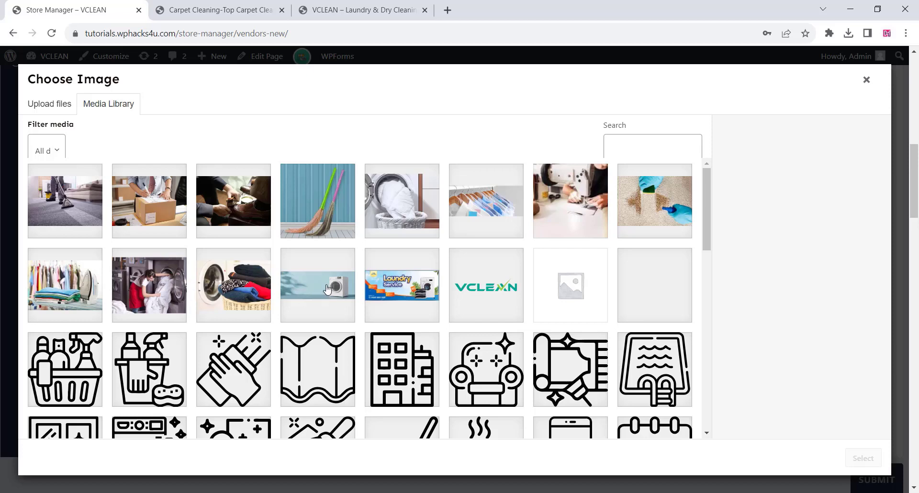
left_click(327, 288)
left_click(863, 458)
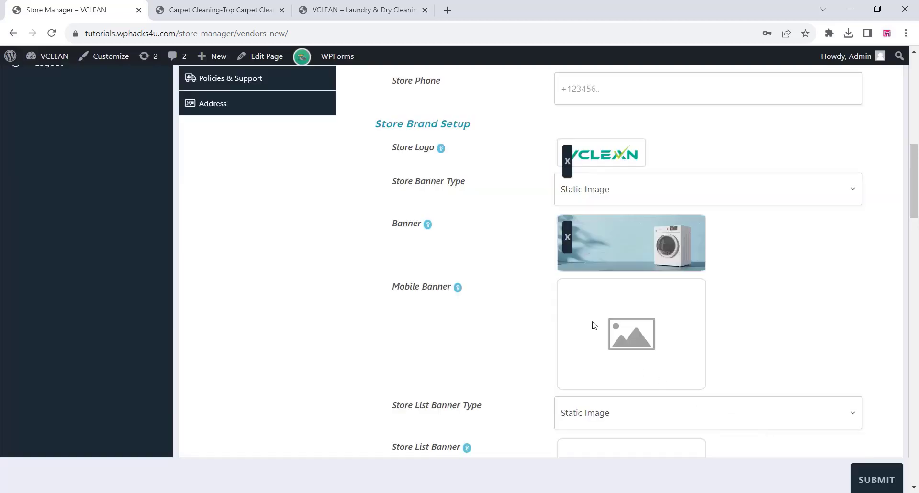
Set Washing-machine-3.jpg from the media library as the store's mobile banner.
scroll(575, 335, "down", 3)
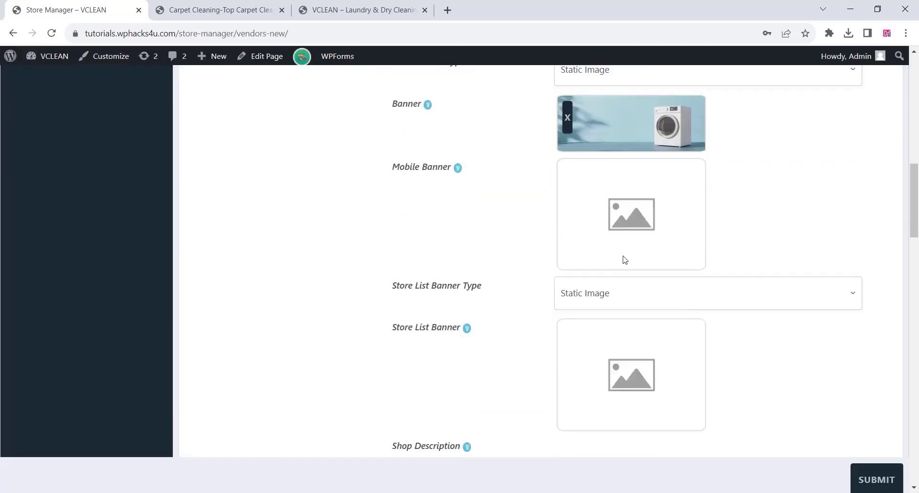
left_click(628, 224)
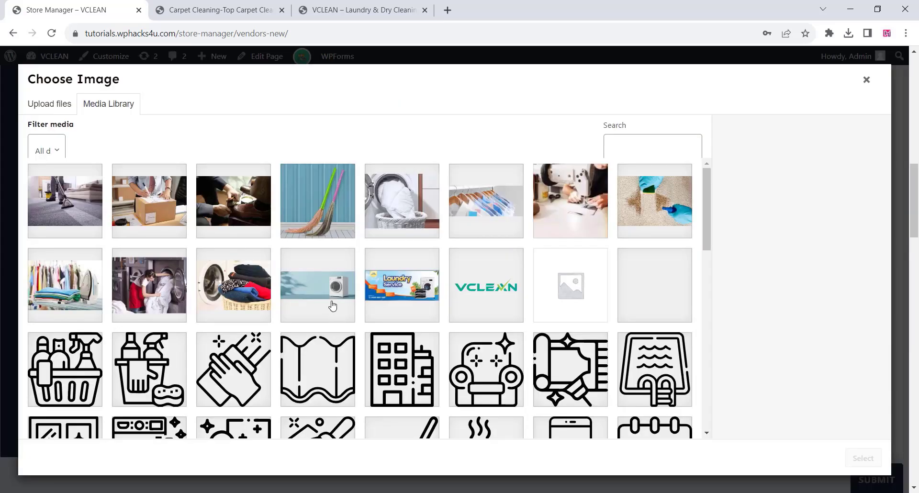
left_click(332, 303)
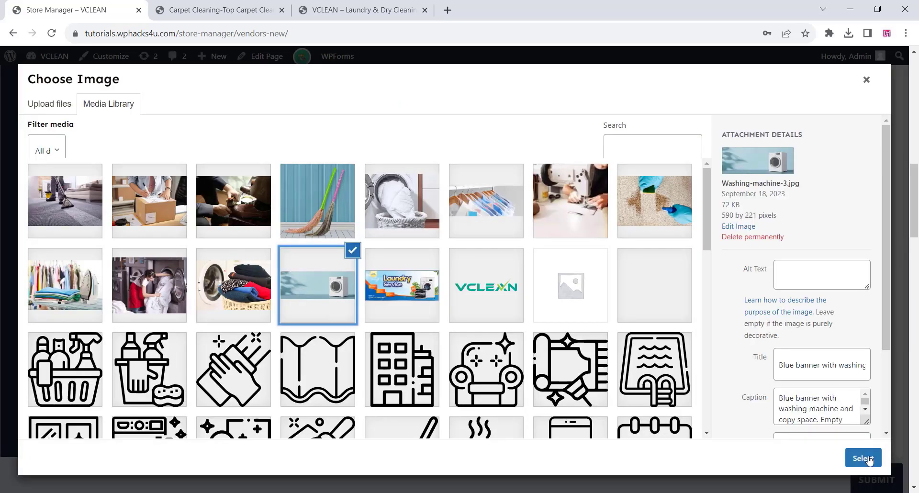
left_click(855, 461)
Copy the short description from the Carpet Cleaning product page into the vendor's Shop Description.
scroll(585, 312, "down", 5)
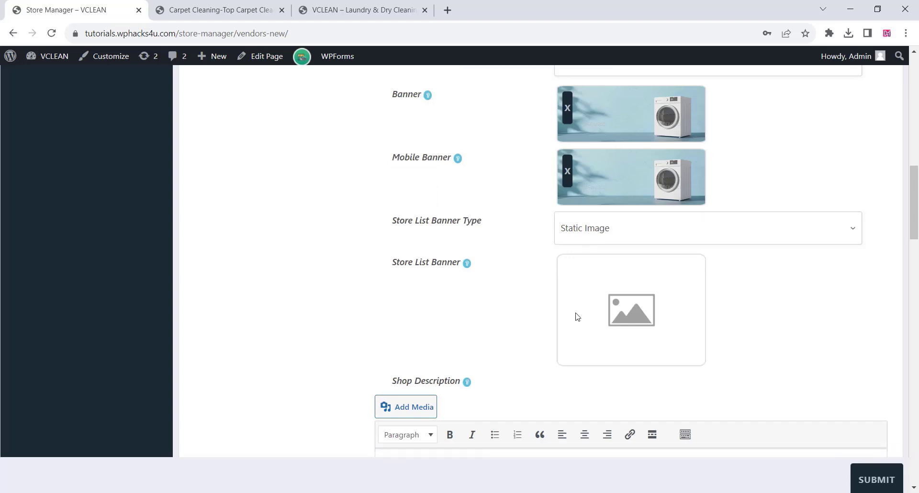
left_click(210, 7)
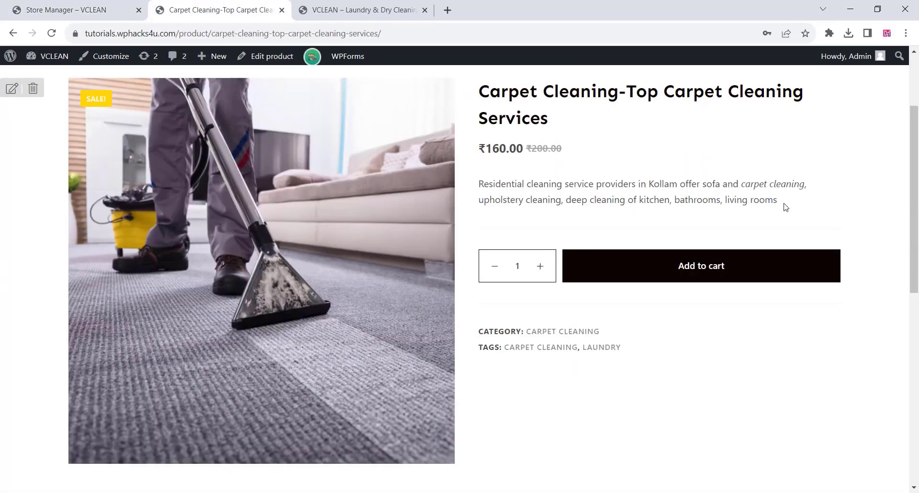
left_click_drag(785, 207, 458, 186)
right_click(518, 192)
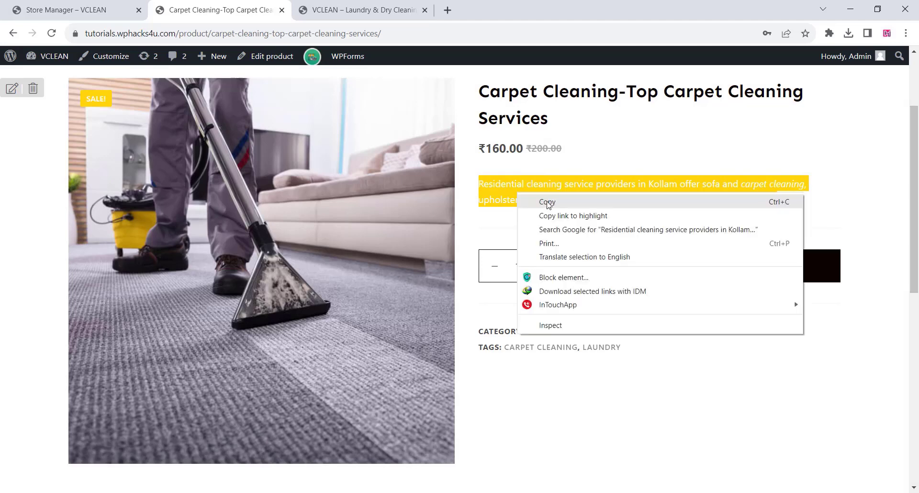
left_click(548, 203)
left_click(98, 7)
right_click(402, 227)
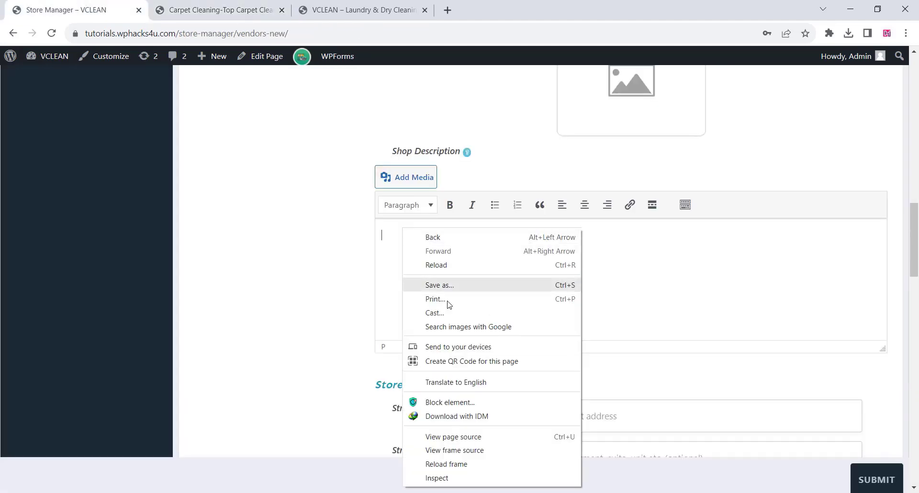
left_click(394, 240)
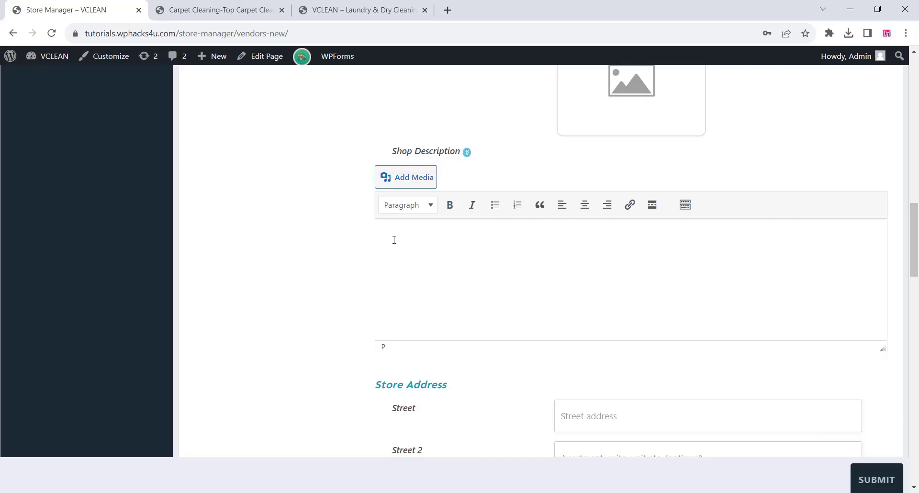
key("ctrl+v")
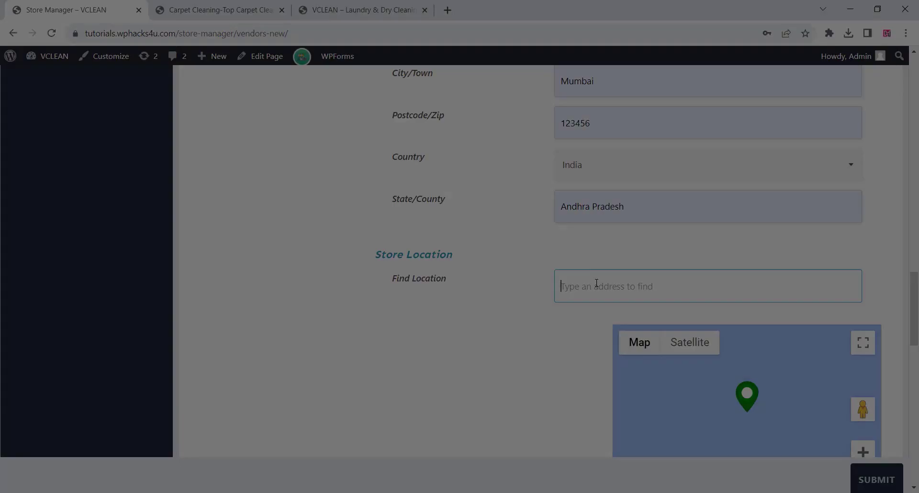
Set the vendor's store location on the map to Mumbai, Maharashtra, India.
type("mu")
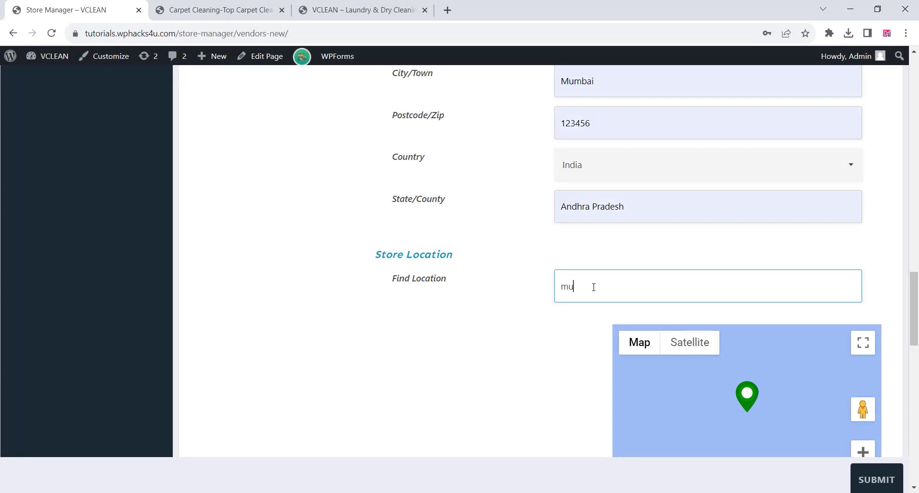
type("mbai")
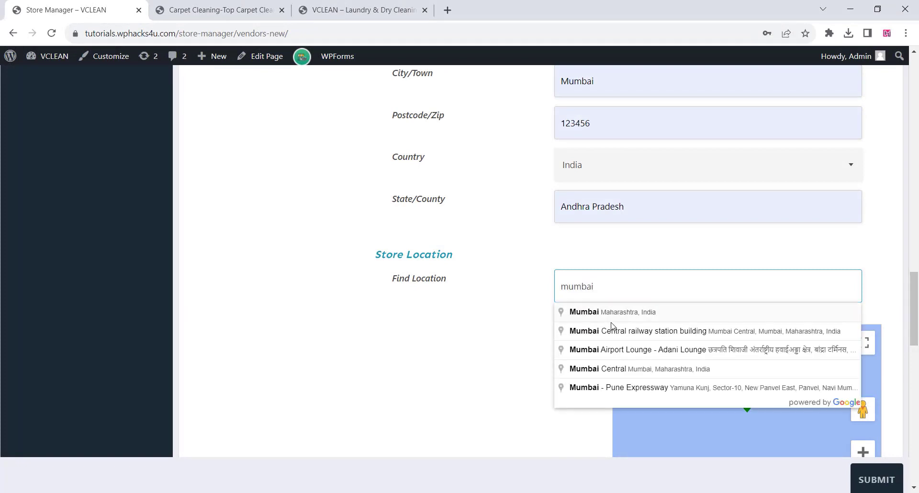
left_click(580, 312)
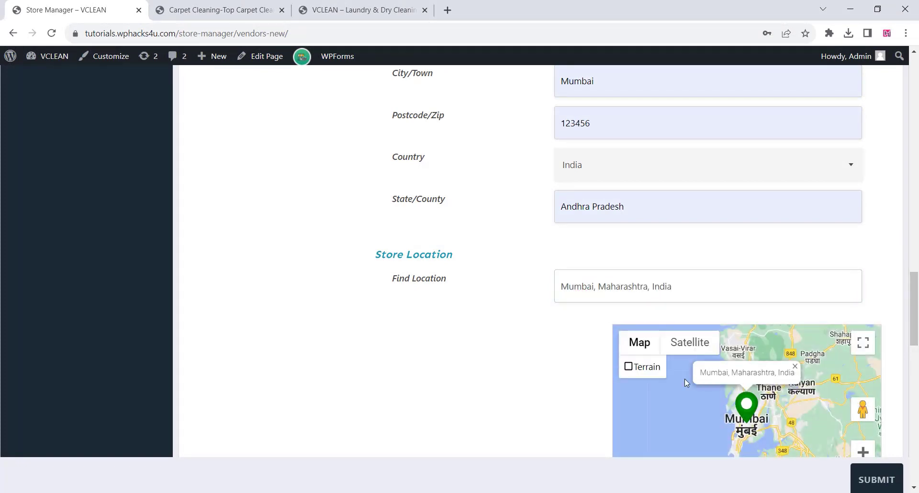
Review the shop description, store location and visibility setup, and submit the new vendor.
scroll(541, 356, "up", 15)
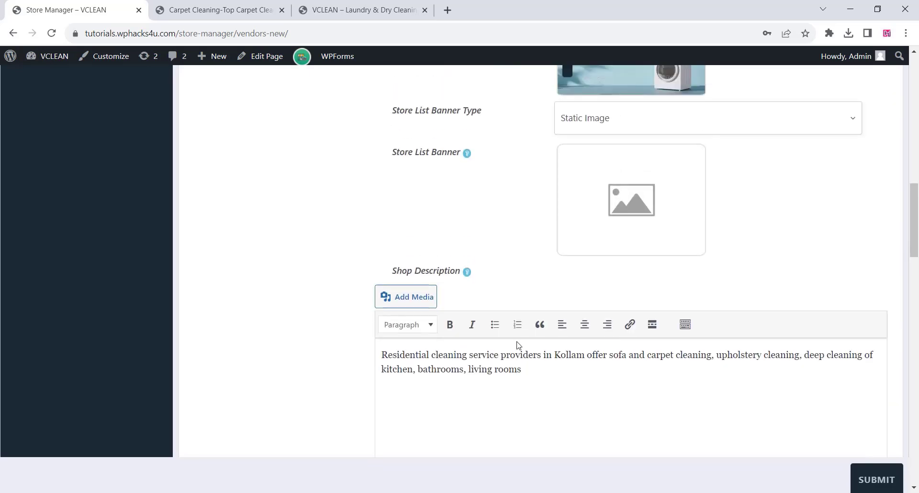
scroll(517, 350, "down", 15)
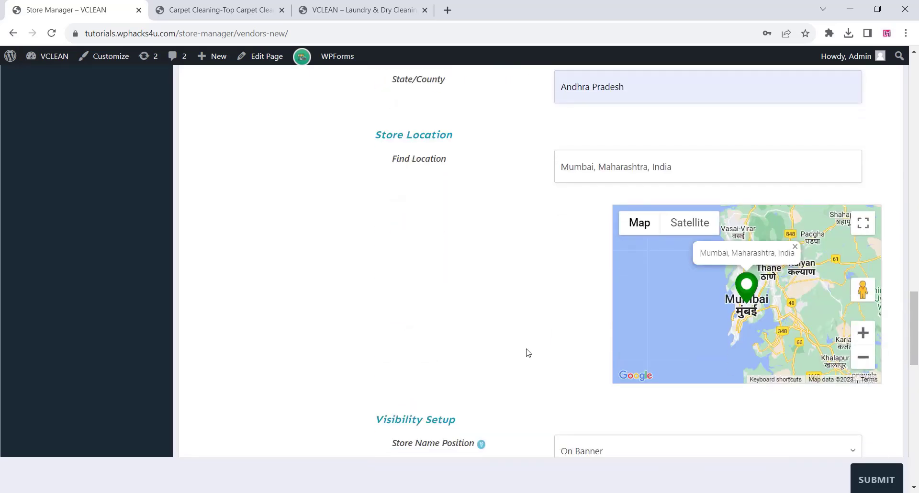
scroll(528, 353, "down", 2)
scroll(531, 352, "down", 3)
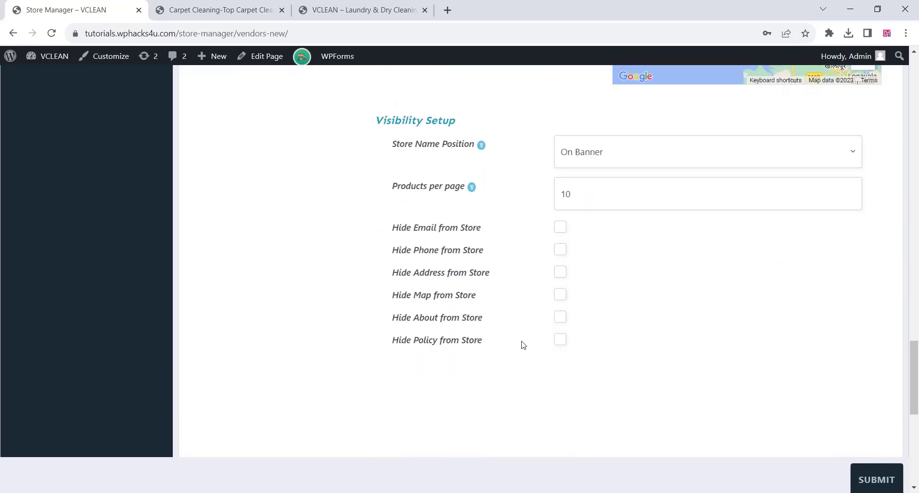
left_click(863, 476)
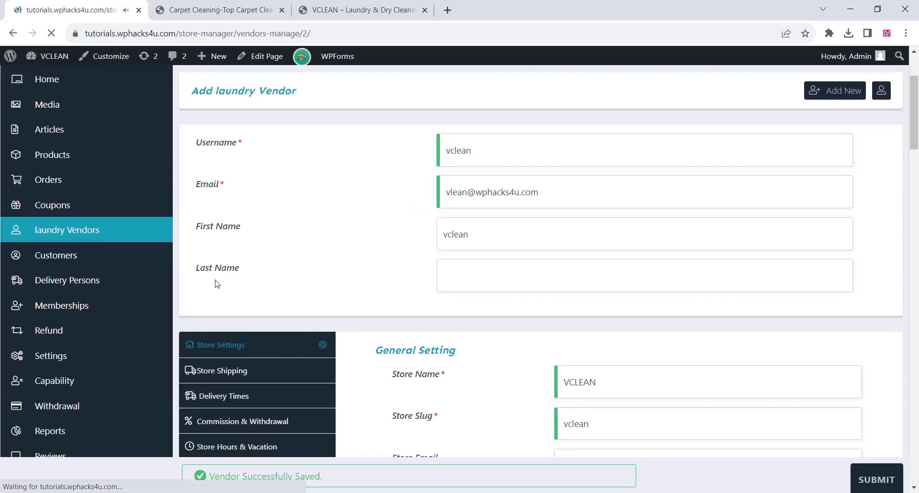
Examine the saved VCLEAN vendor's page, including its sales summary, store details and profile.
scroll(228, 283, "down", 1)
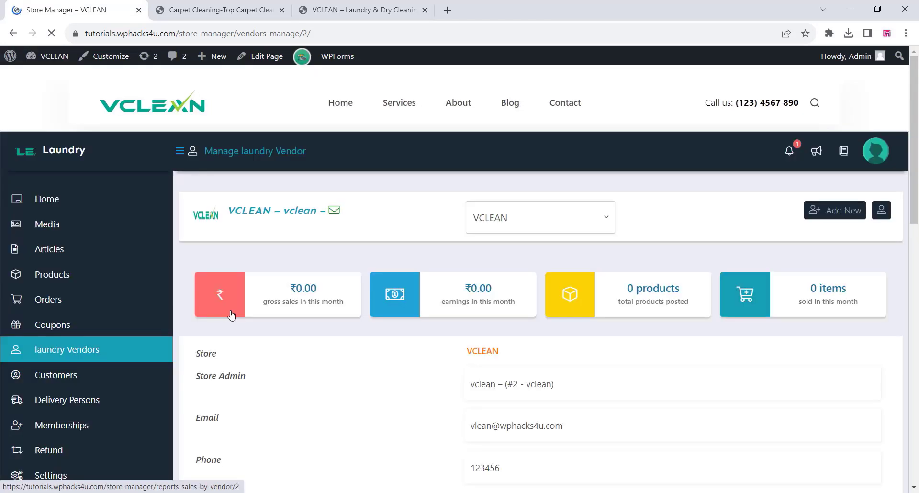
scroll(412, 265, "down", 3)
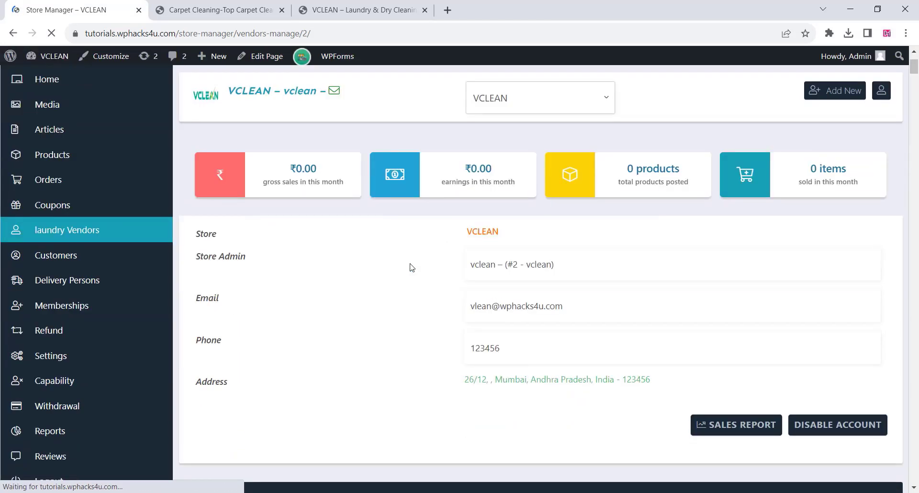
scroll(411, 270, "down", 3)
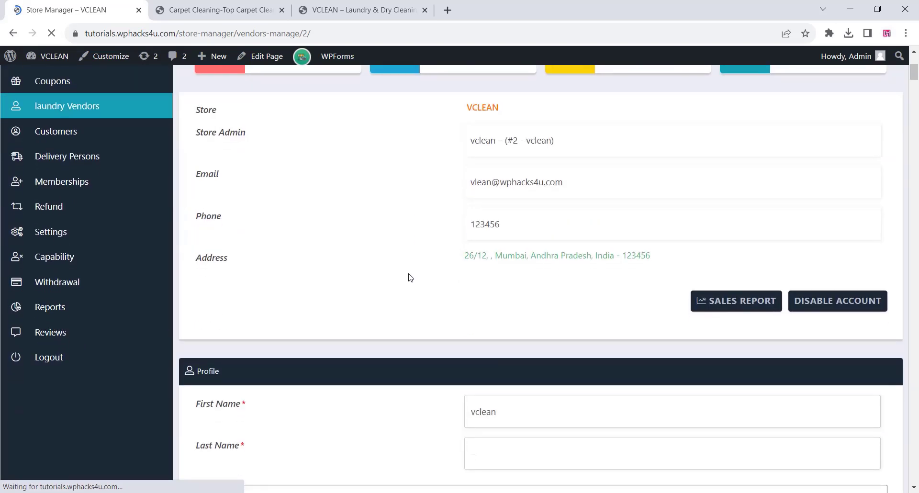
scroll(411, 276, "down", 5)
scroll(411, 277, "up", 6)
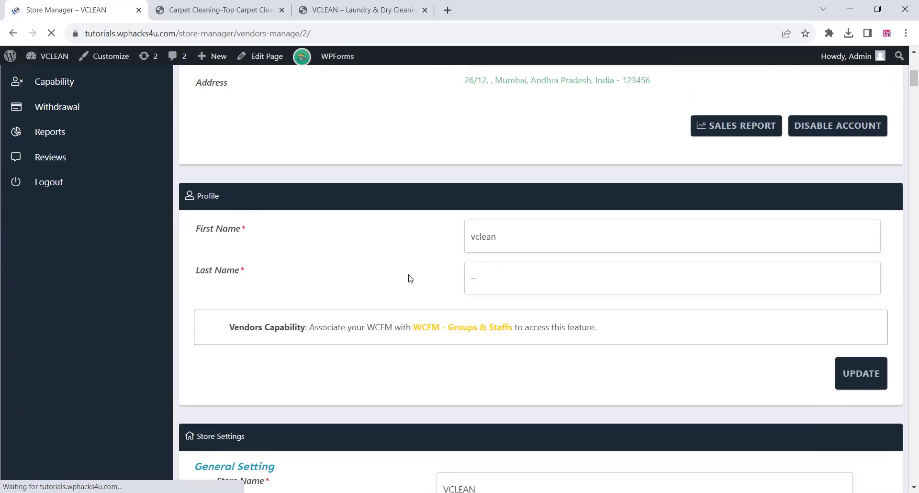
scroll(332, 278, "up", 4)
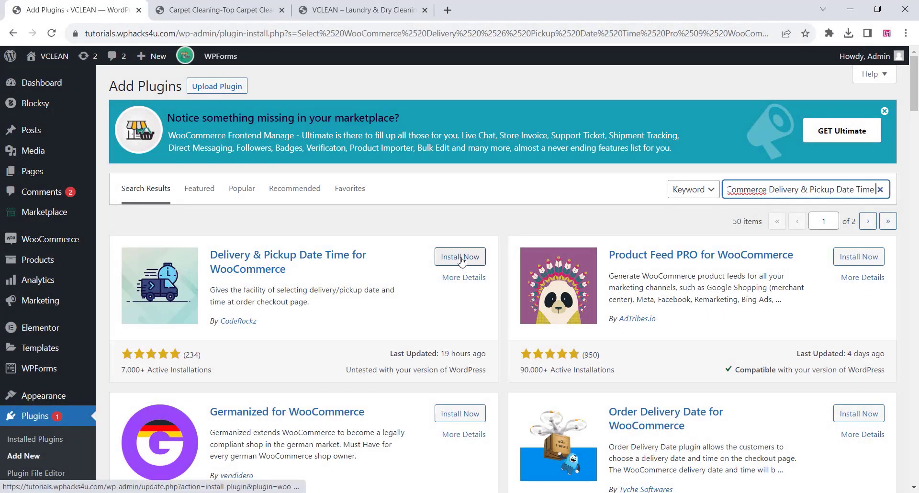
Install and activate the Delivery & Pickup Date Time for WooCommerce plugin and open its Woo Delivery settings.
left_click(460, 259)
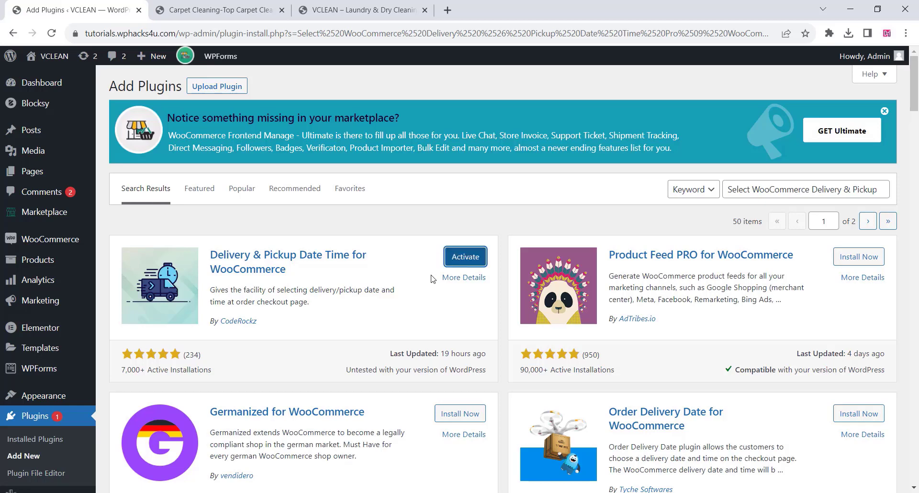
left_click(457, 257)
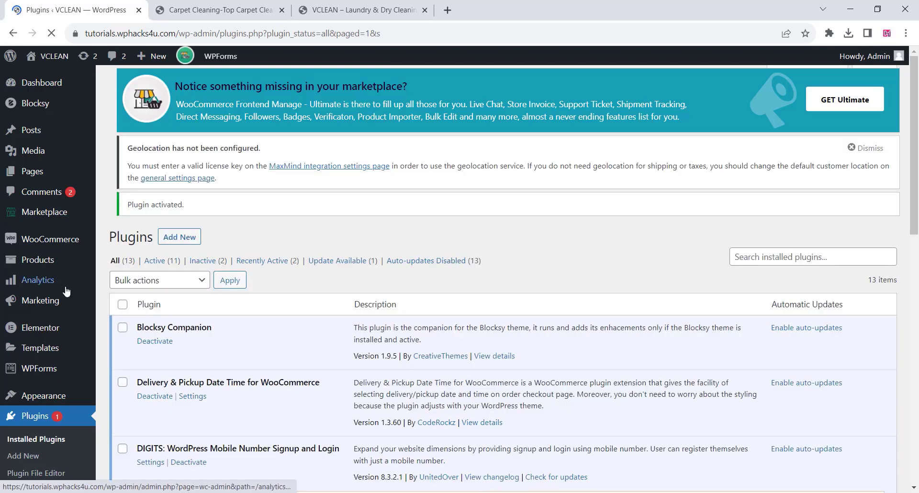
scroll(61, 295, "down", 7)
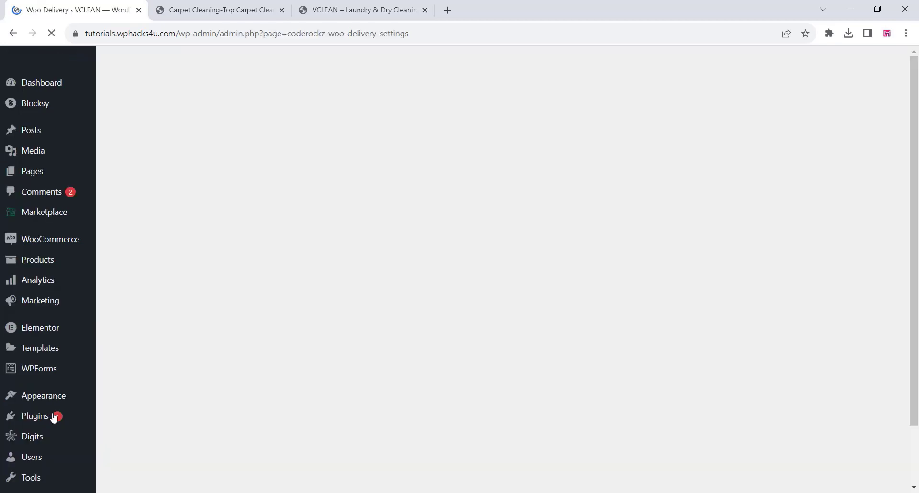
scroll(367, 241, "down", 2)
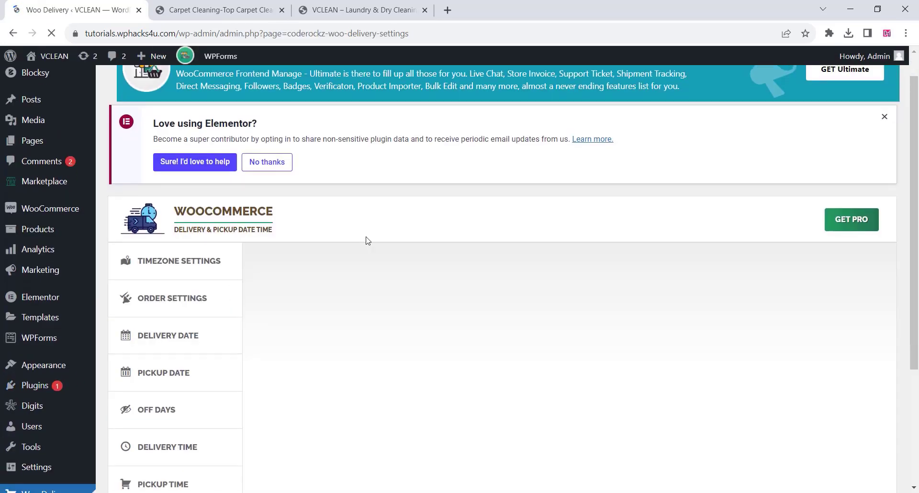
Set the store location timezone to (GMT/UTC + 05:30) Kolkata and save the timezone settings.
scroll(368, 241, "down", 2)
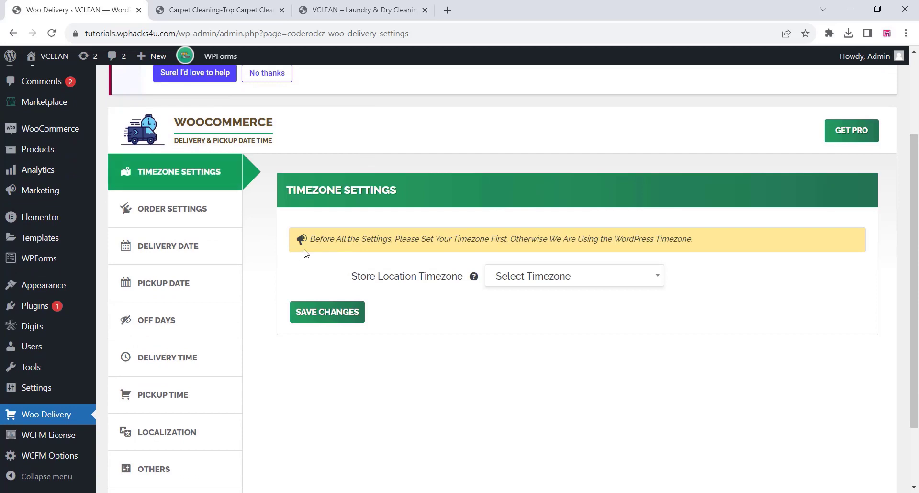
left_click(555, 283)
type("kol")
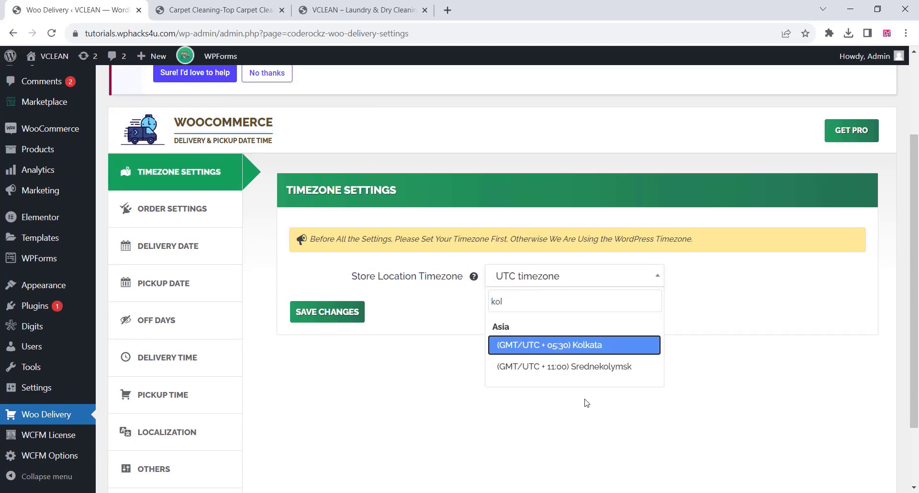
left_click(559, 346)
left_click(339, 313)
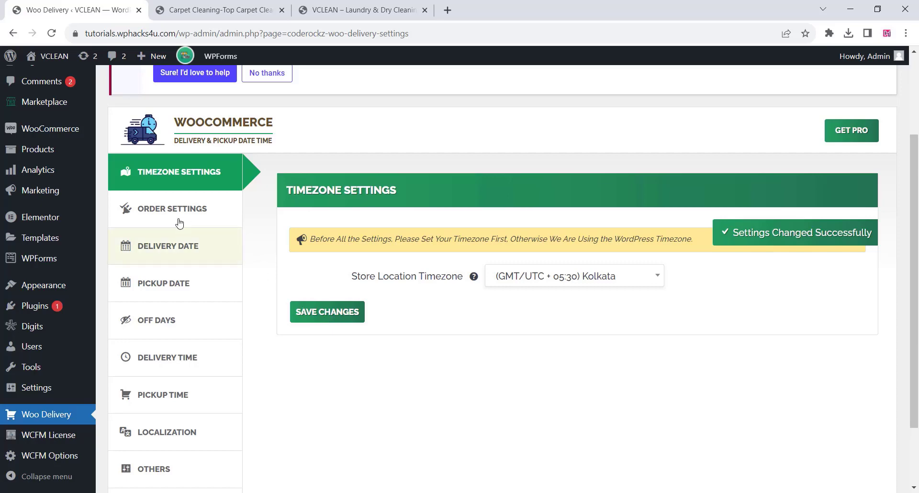
In the order settings, enable the option to choose between delivery or pickup and label the delivery option "Delivery".
left_click(132, 208)
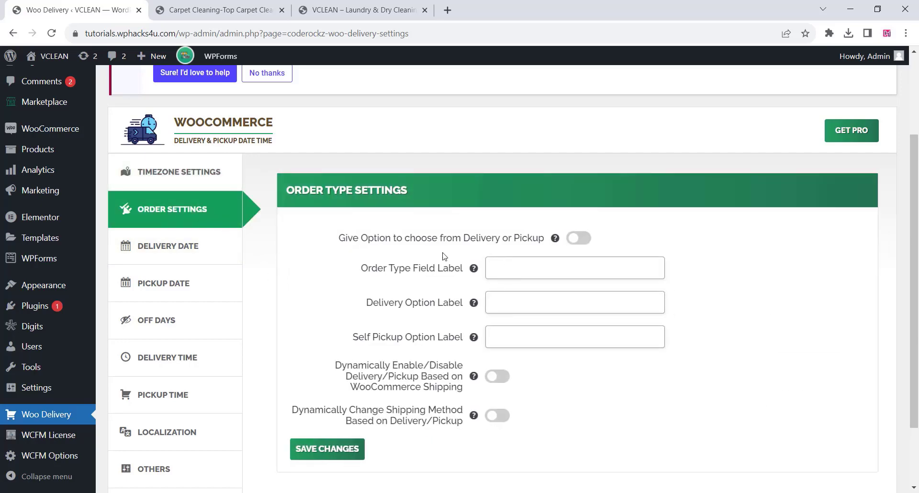
left_click(579, 239)
left_click(509, 268)
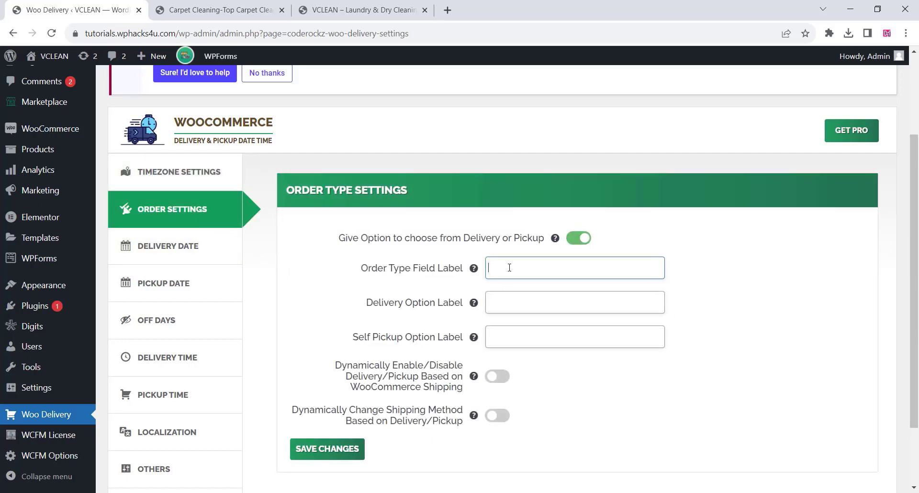
left_click_drag(365, 304, 407, 308)
right_click(409, 306)
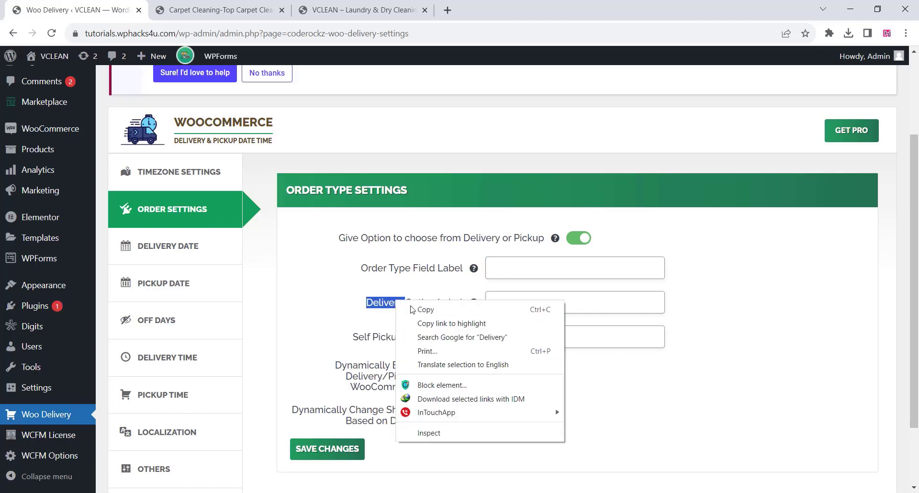
left_click(441, 308)
left_click(508, 299)
right_click(508, 299)
left_click(546, 175)
Label the order type field "Order Type" and the self pickup option "Pickup", and save the order settings.
left_click_drag(361, 269, 411, 269)
right_click(490, 268)
left_click(522, 360)
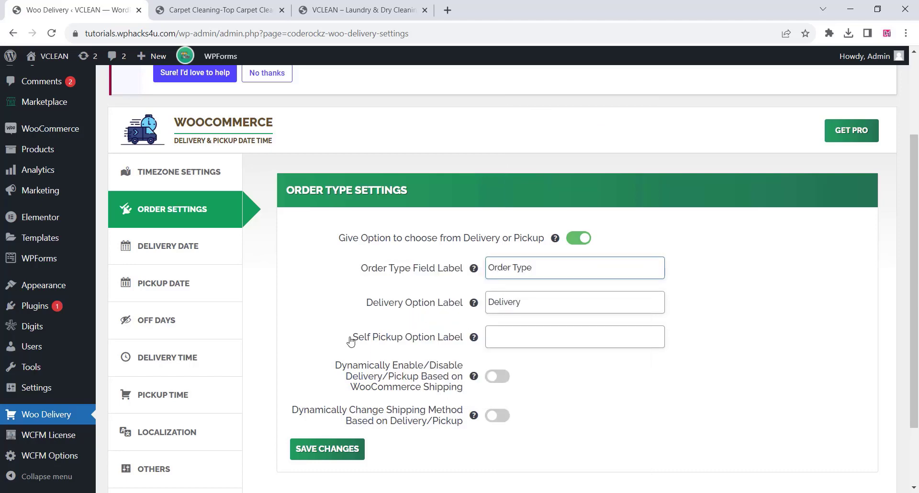
left_click_drag(374, 341, 406, 338)
right_click(389, 341)
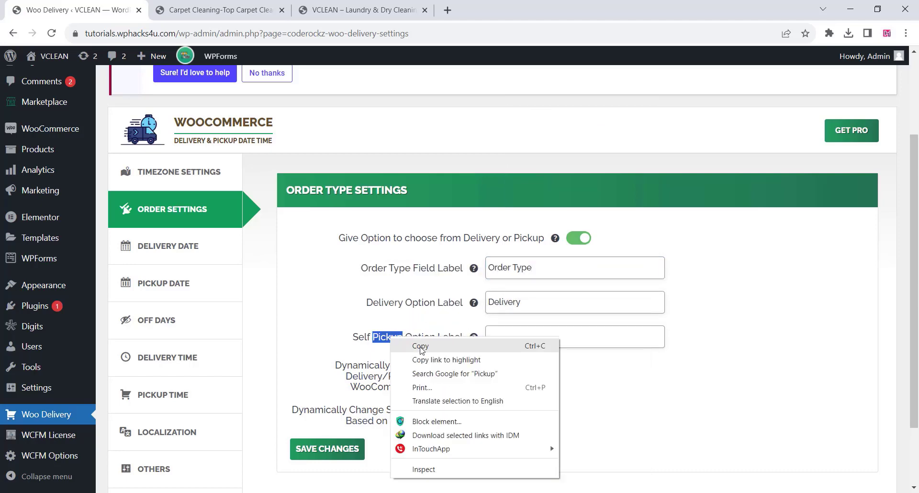
left_click(421, 346)
right_click(505, 336)
left_click(542, 212)
scroll(404, 282, "down", 2)
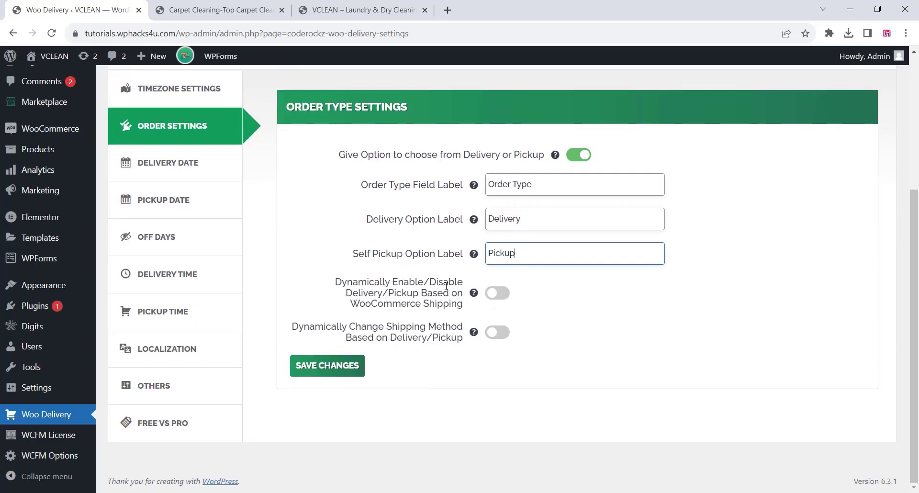
left_click(331, 371)
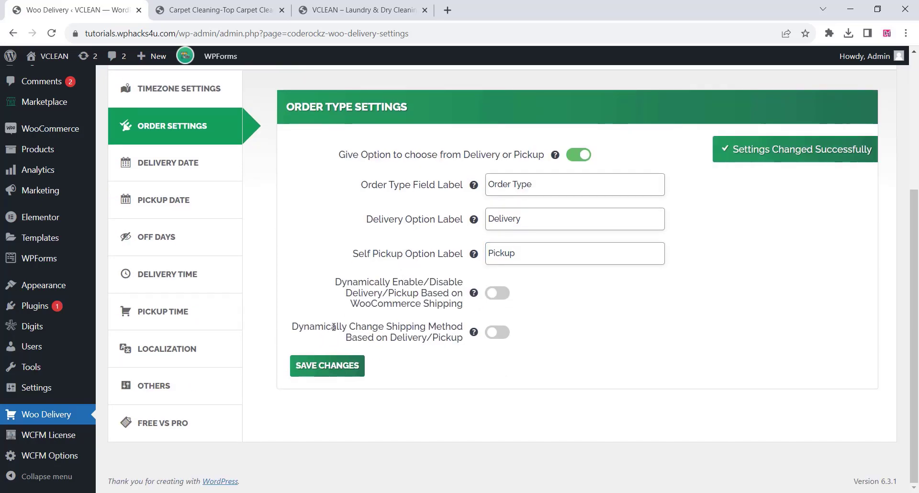
Enable the delivery date in the delivery date settings and set its field label to "Delivery Date".
scroll(334, 327, "up", 2)
left_click(151, 228)
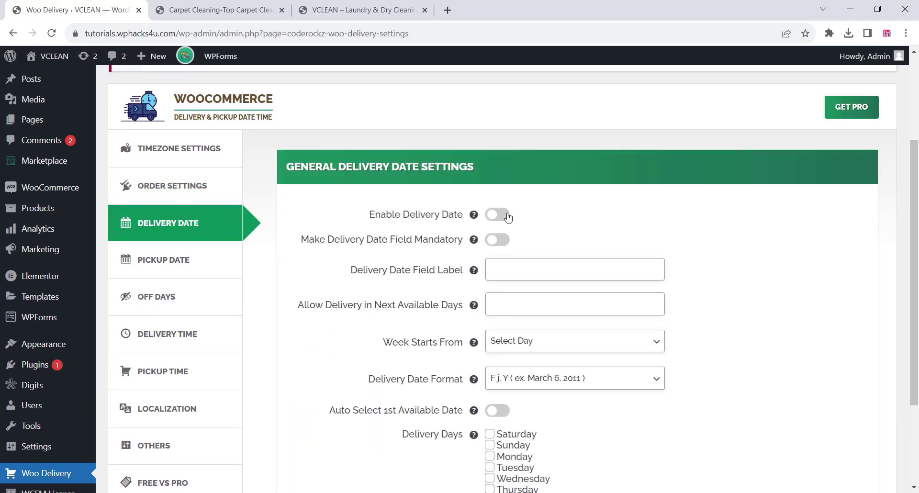
left_click(508, 218)
left_click_drag(352, 271, 410, 279)
right_click(397, 275)
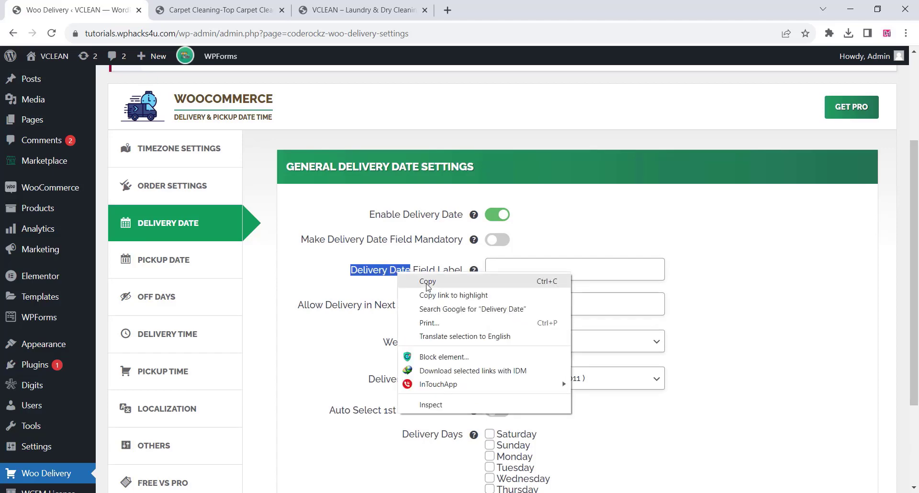
left_click(431, 283)
right_click(517, 268)
left_click(538, 351)
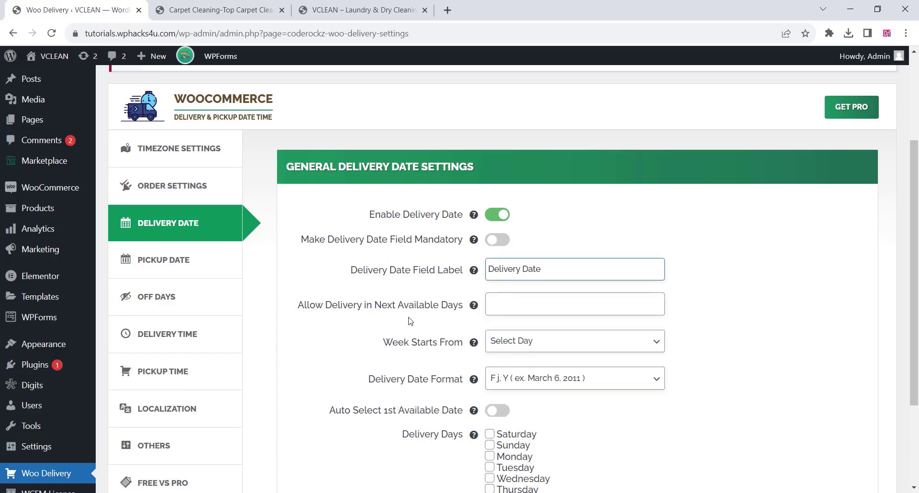
Allow delivery on all seven days from Saturday to Friday and save the delivery date settings.
scroll(443, 301, "down", 1)
left_click(490, 374)
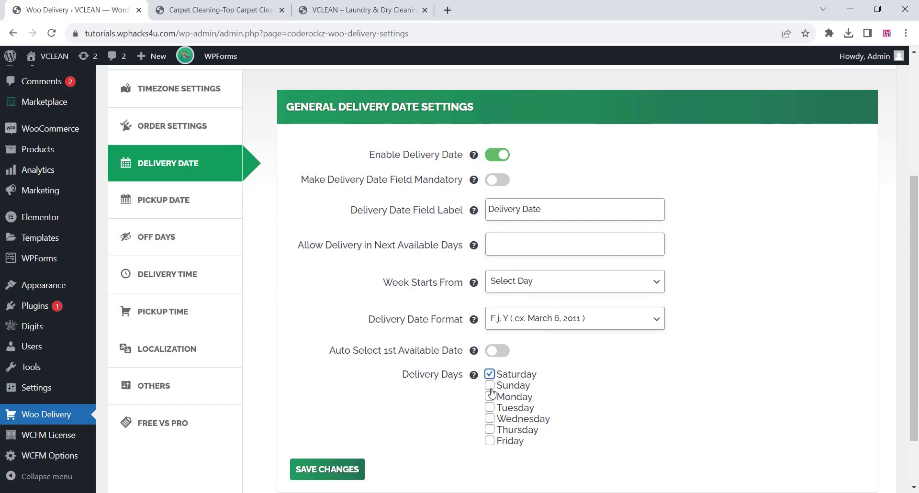
left_click(489, 385)
left_click(490, 396)
left_click(489, 418)
left_click(489, 430)
left_click(489, 441)
left_click(489, 408)
left_click(344, 471)
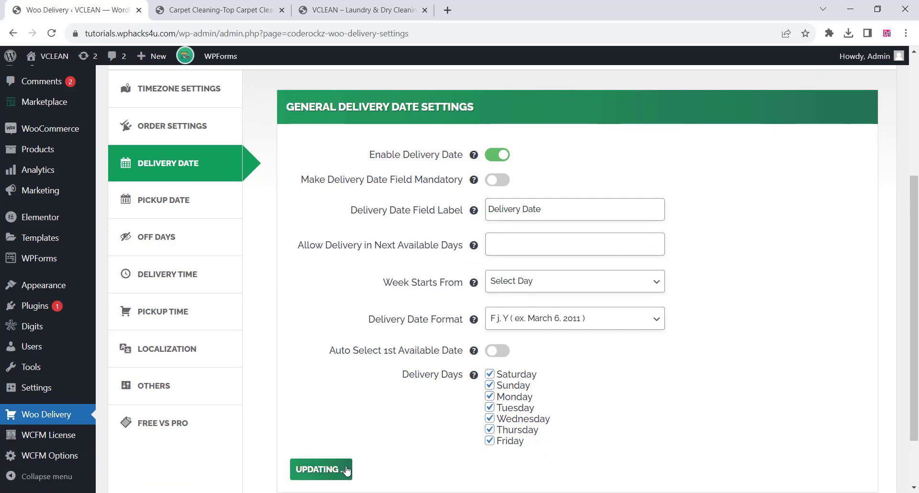
Enable the pickup date in the pickup date settings and set its field label to "Pickup Date".
left_click(165, 199)
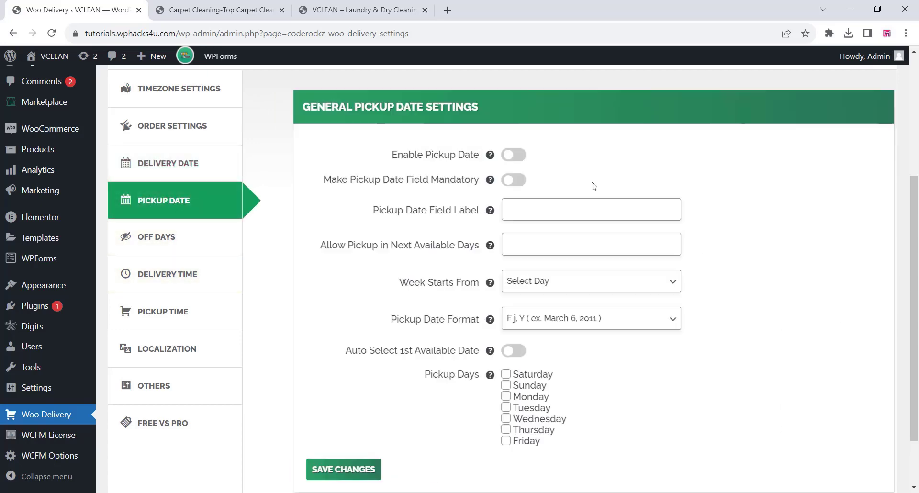
left_click(503, 155)
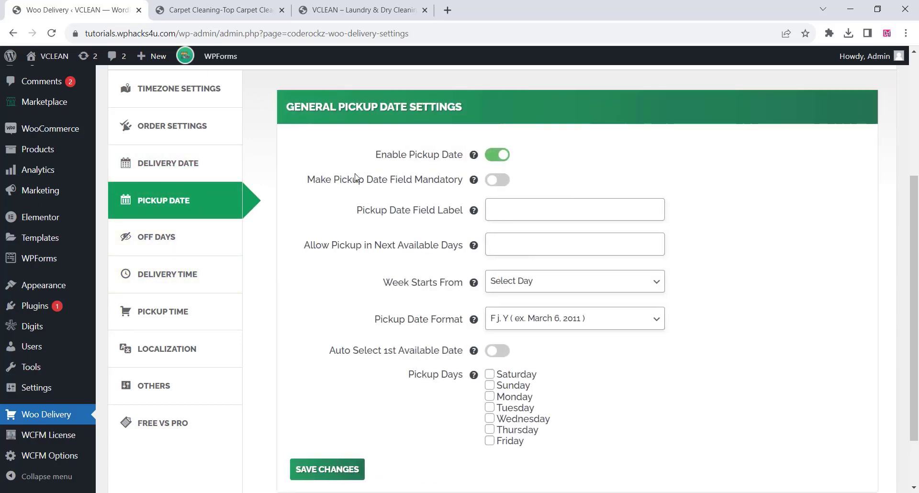
left_click_drag(336, 179, 387, 180)
right_click(368, 181)
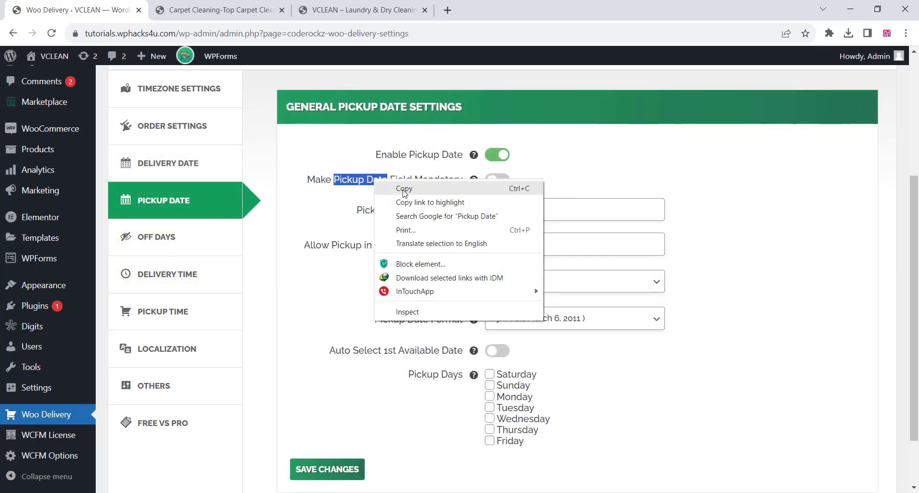
left_click(517, 188)
right_click(495, 206)
left_click(513, 291)
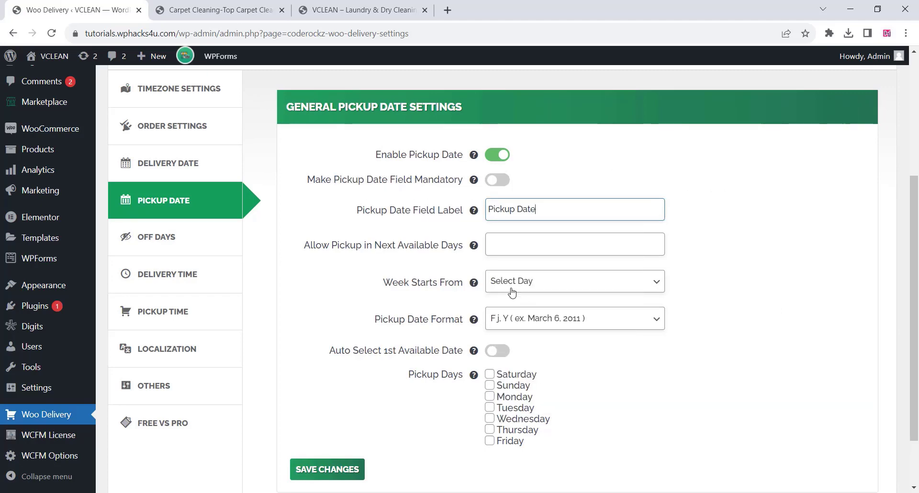
Allow pickup on all seven days from Saturday to Friday and save the pickup date settings.
left_click(489, 374)
left_click(489, 385)
left_click(489, 396)
left_click(489, 407)
left_click(489, 418)
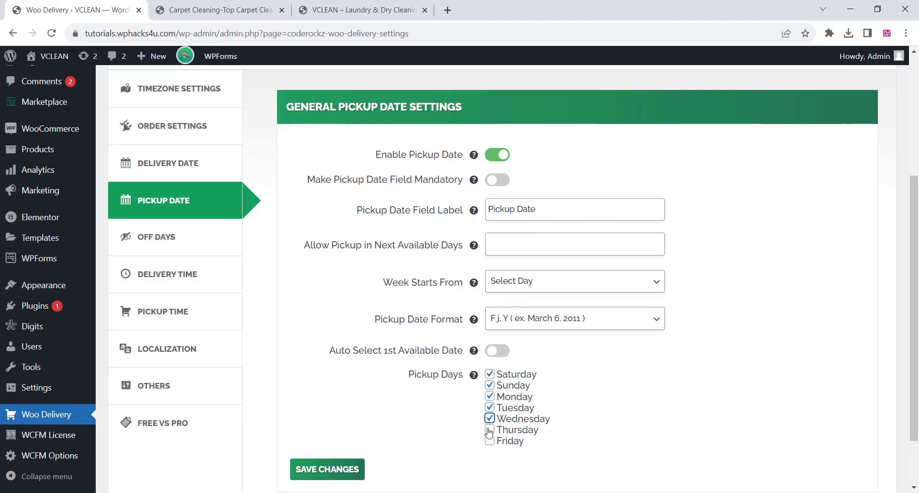
left_click(489, 429)
left_click(343, 471)
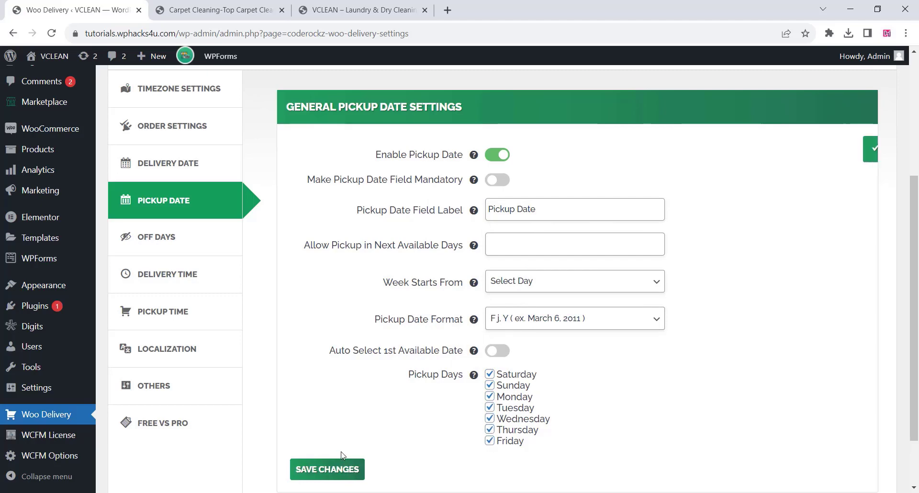
Look through the off days, delivery time, pickup time, localization and other settings of the delivery plugin.
left_click(175, 241)
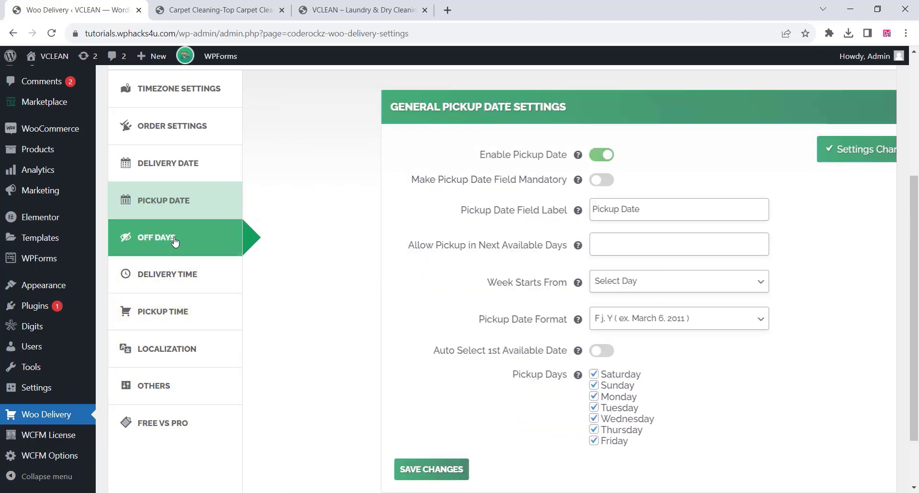
left_click(159, 276)
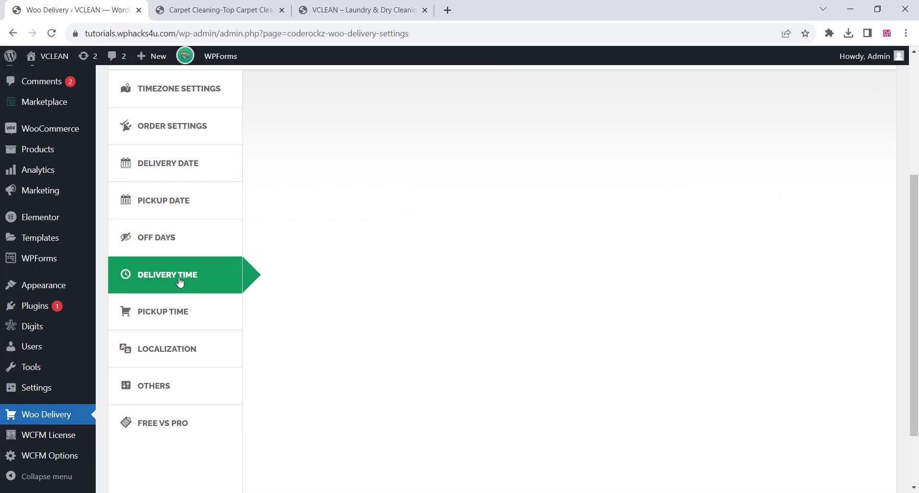
left_click(174, 313)
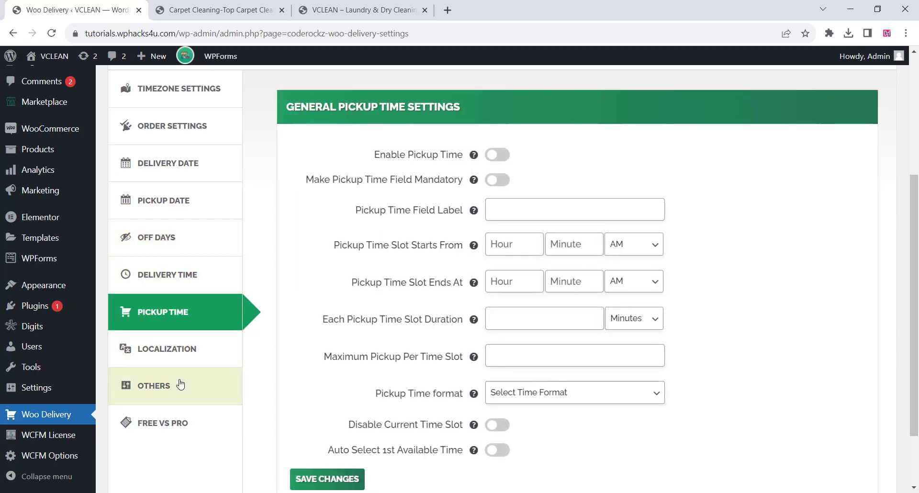
scroll(180, 385, "down", 2)
left_click(173, 269)
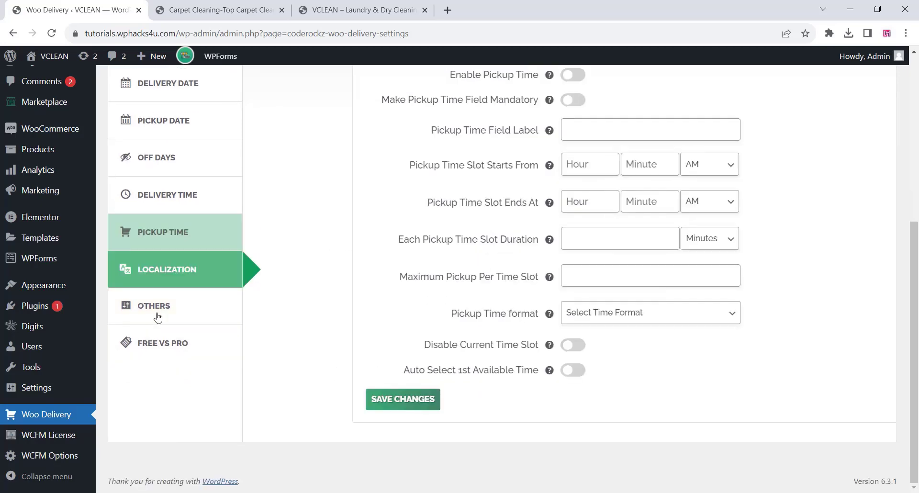
left_click(163, 314)
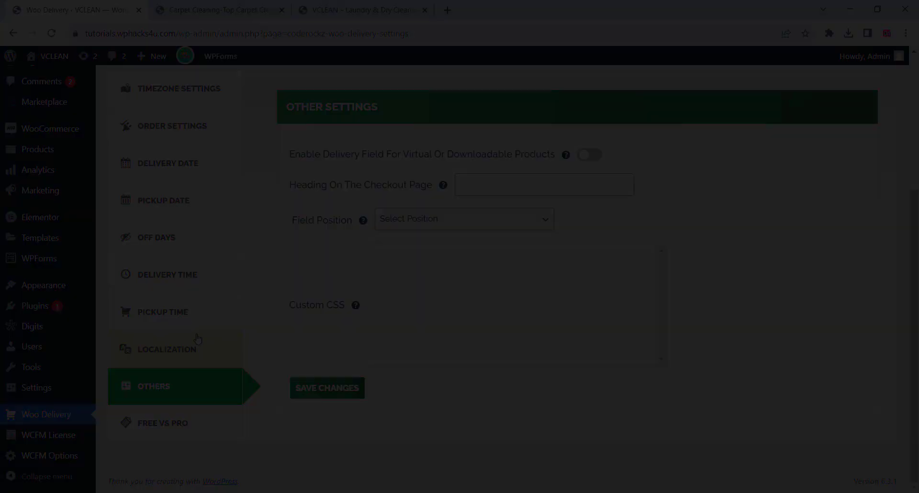
Add the Vendor Registration, Store Manager, Cart and Shop pages to the site's Main Menu.
mouse_move(64, 289)
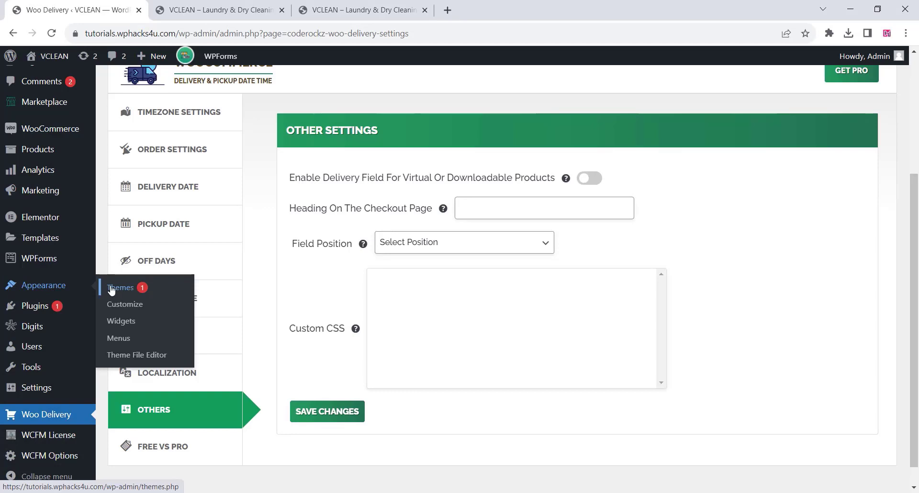
left_click(117, 339)
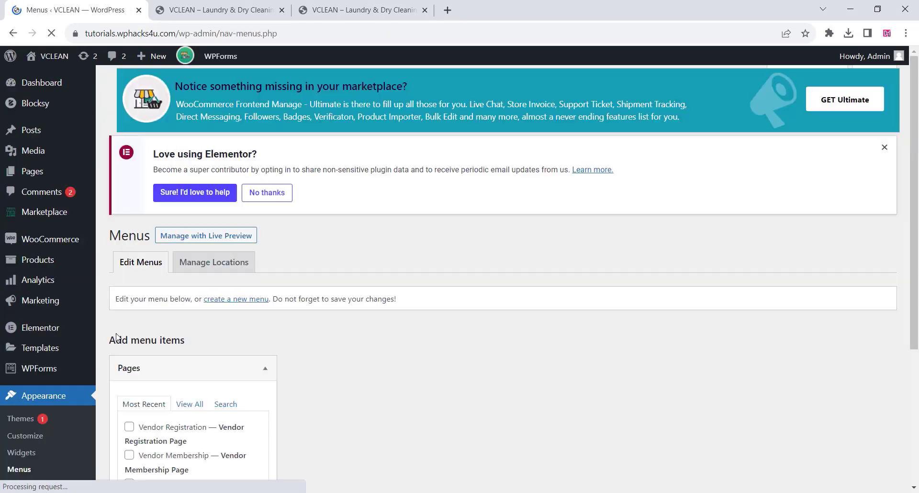
scroll(364, 292, "down", 5)
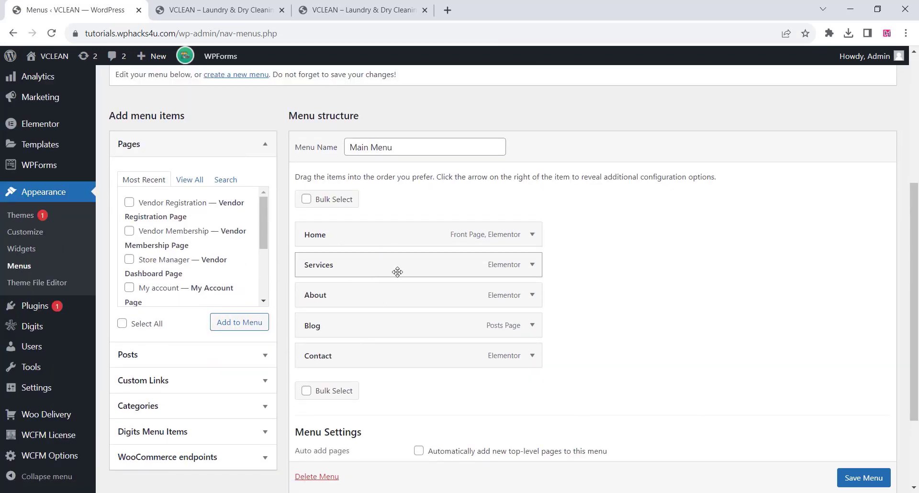
left_click(129, 202)
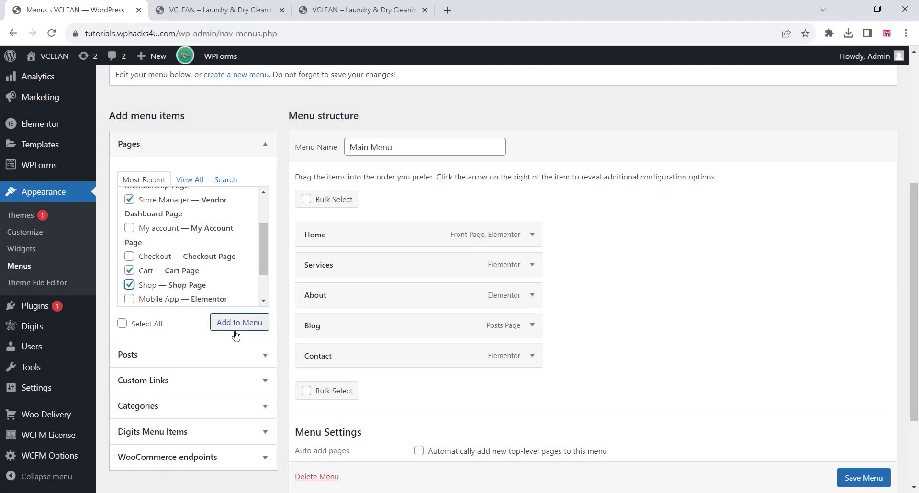
left_click(245, 323)
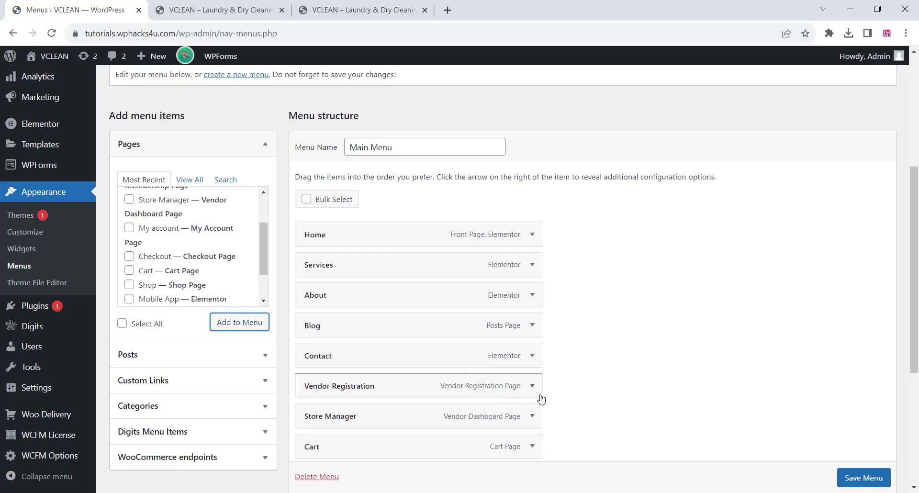
Add a custom link with the URL # and the link text "Franchise" to the Main Menu.
left_click(178, 384)
left_click(178, 233)
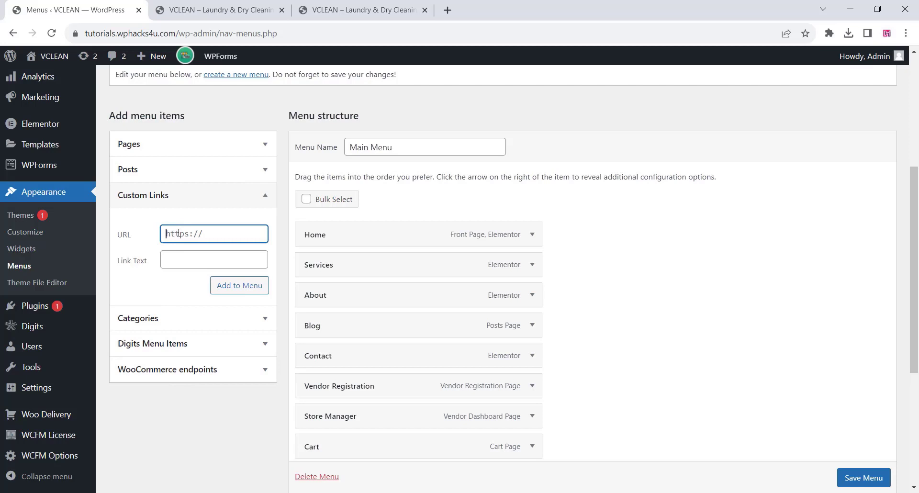
key("ctrl+a")
type("#")
left_click(173, 258)
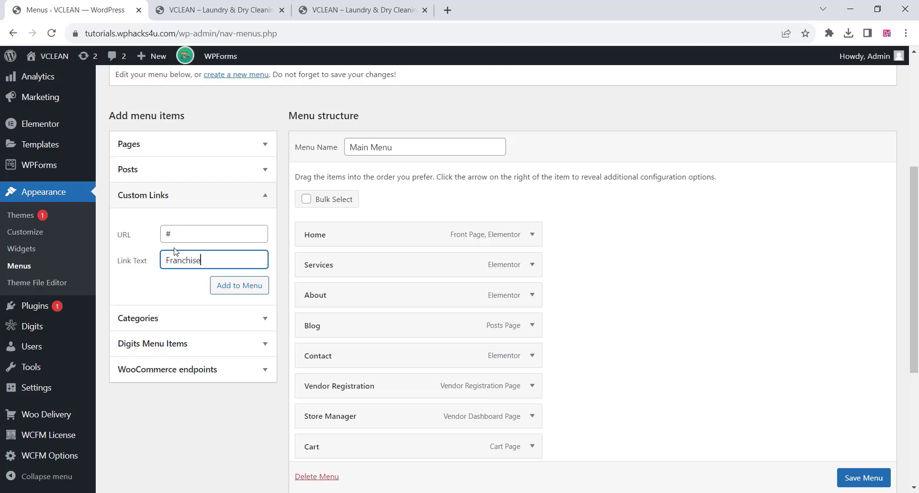
type("Franchise")
left_click(229, 286)
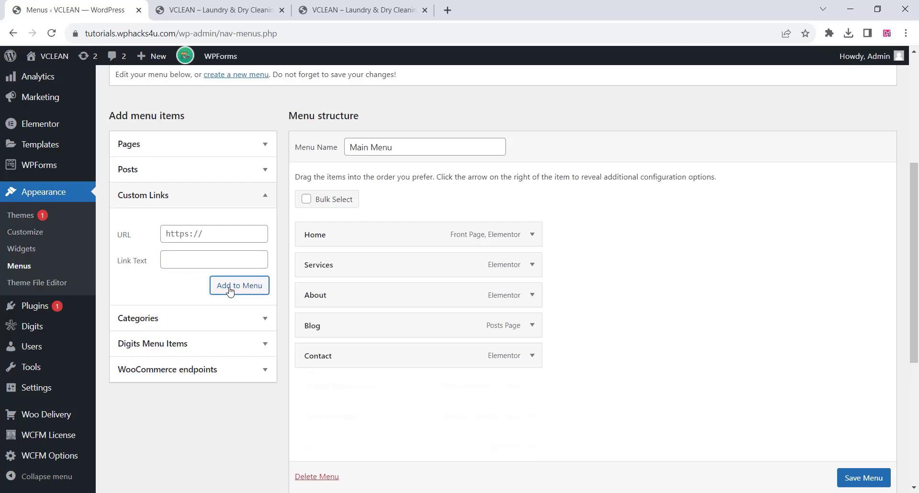
scroll(390, 417, "down", 2)
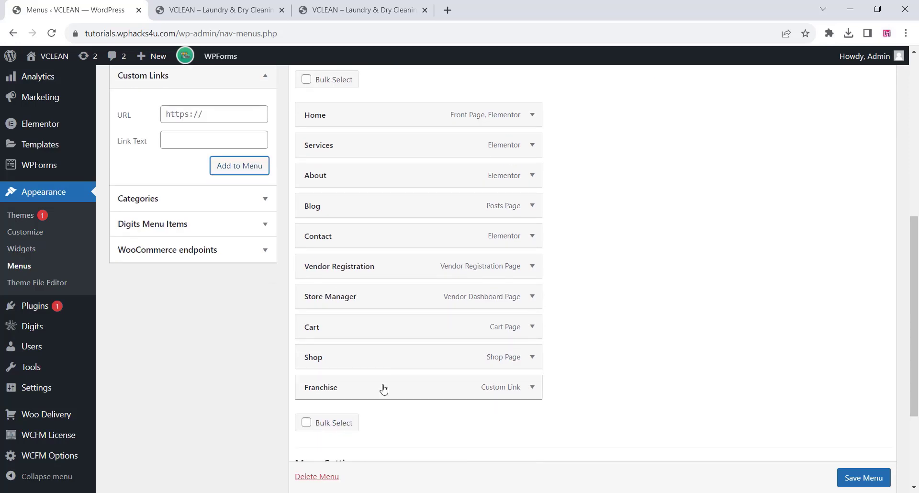
Move Franchise below Blog and Contact to the end of the Main Menu, and nest Vendor Registration and Store Manager under Franchise.
mouse_move(400, 392)
left_mouse_down()
mouse_move(409, 371)
mouse_move(394, 266)
mouse_move(400, 236)
mouse_move(374, 398)
mouse_move(383, 389)
left_mouse_up()
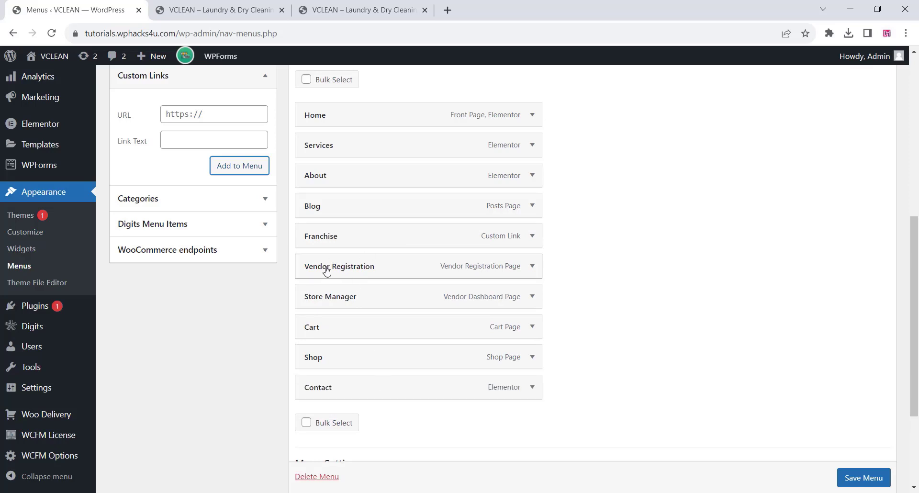
left_click_drag(369, 269, 354, 287)
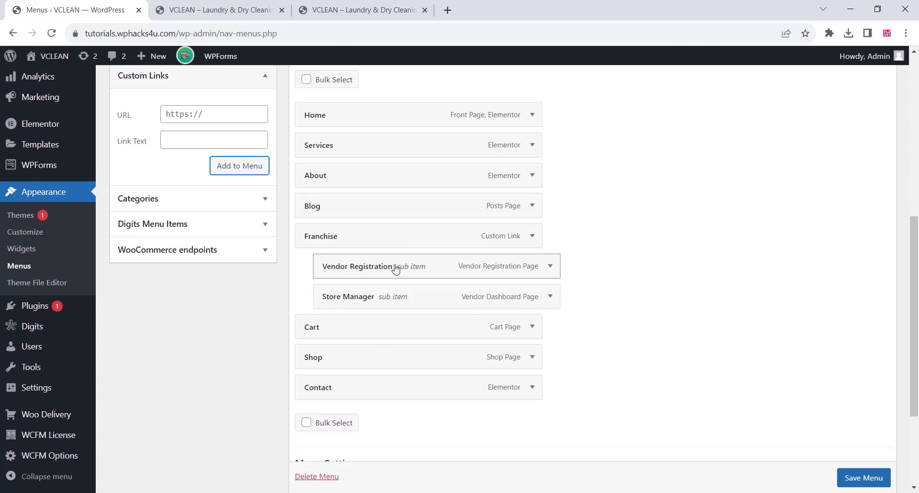
Change the navigation label of the Vendor Registration sub item to "Franchise Registration" and copy the word "Franchise" from it.
left_click(550, 266)
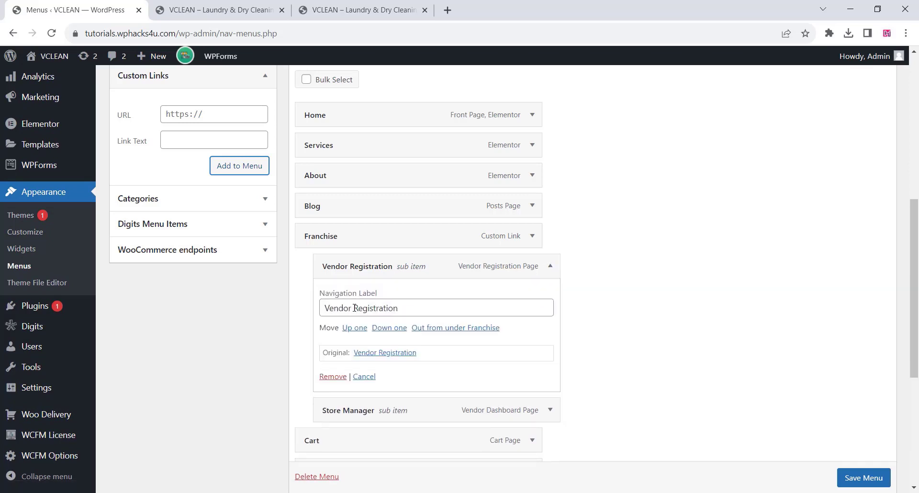
left_click_drag(355, 308, 321, 310)
type("Franchise")
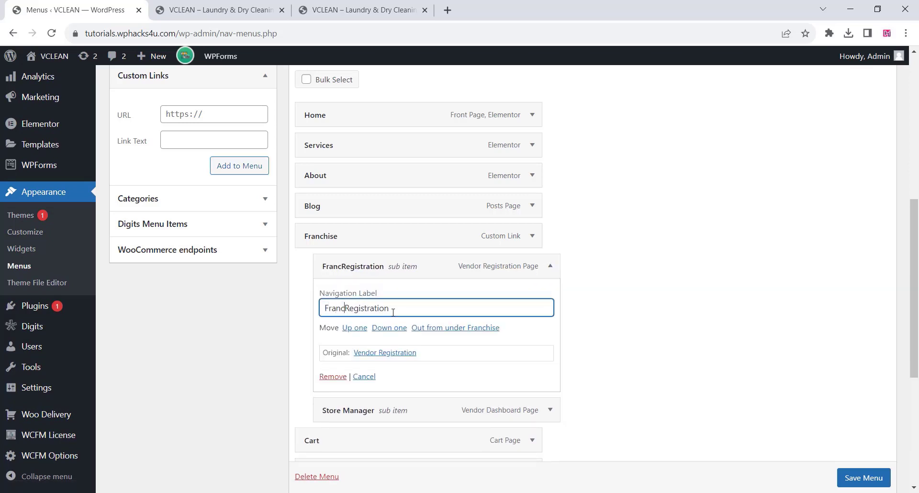
left_click_drag(359, 310, 321, 310)
right_click(345, 309)
left_click(390, 112)
left_click(539, 271)
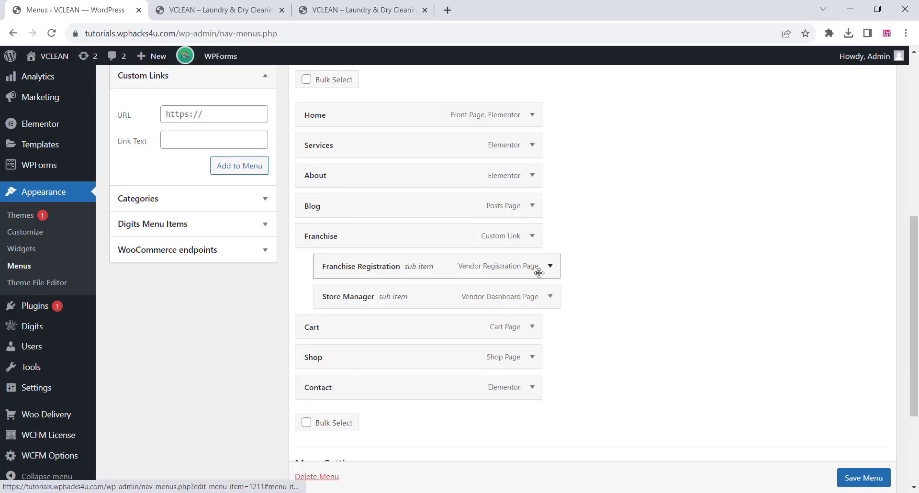
Change the navigation label of the Store Manager sub item to "Franchise login" and save the Main Menu.
left_click(550, 296)
left_click_drag(385, 340, 323, 339)
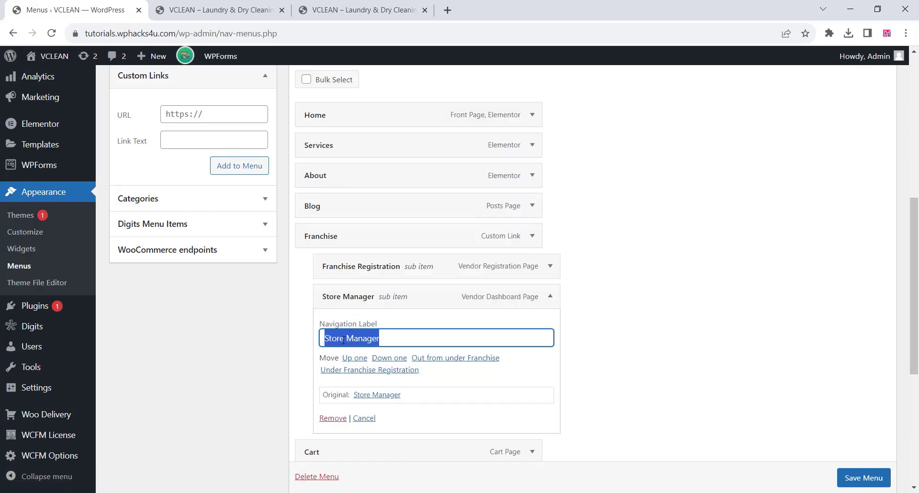
right_click(362, 339)
left_click(378, 150)
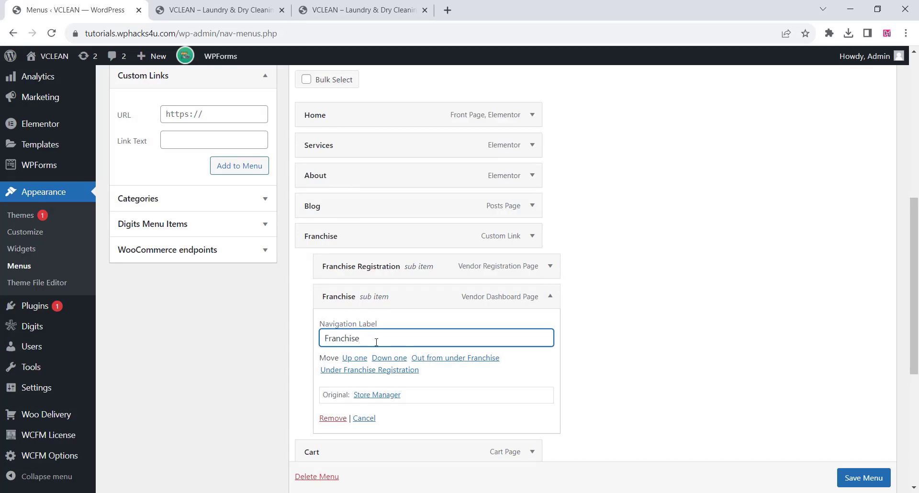
type("login")
left_click(550, 298)
left_click(851, 481)
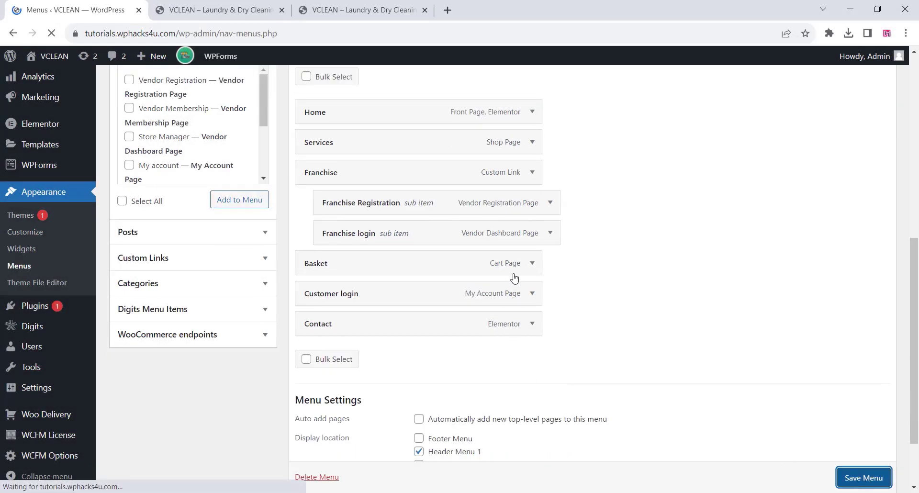
Open the form for creating a new menu and look at its name and display location settings.
scroll(407, 236, "down", 4)
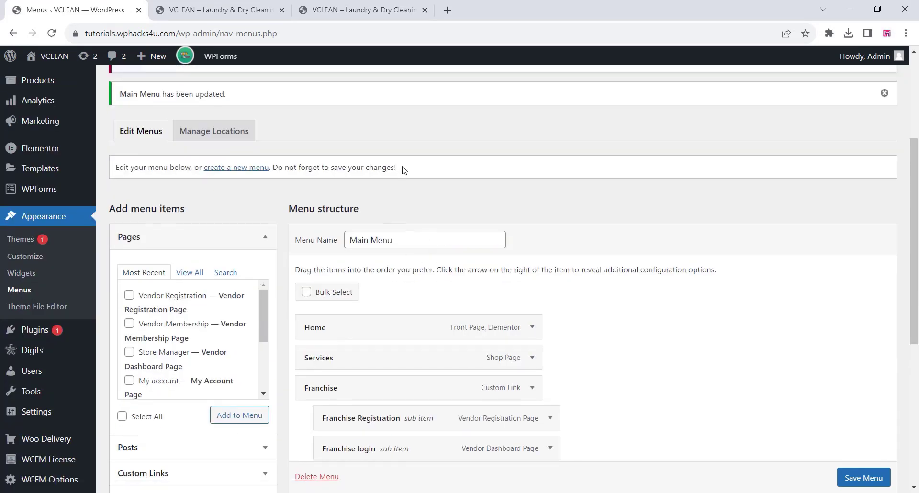
left_click(230, 109)
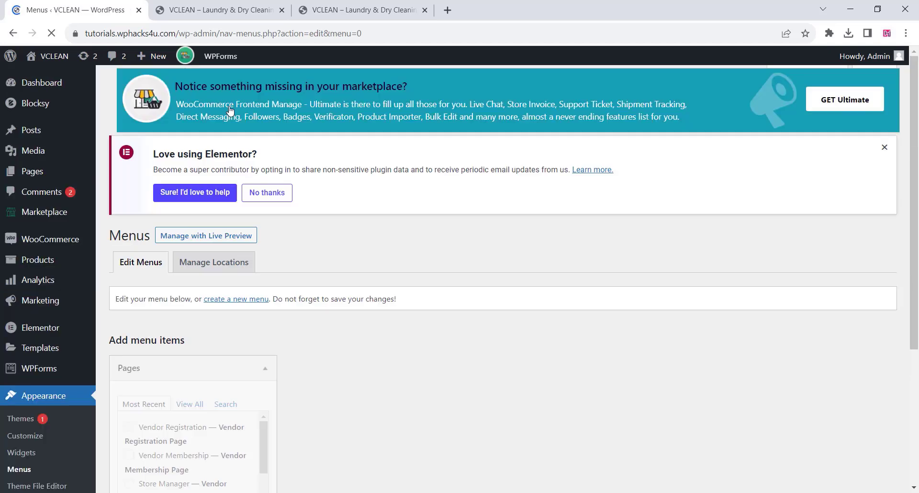
scroll(431, 213, "down", 4)
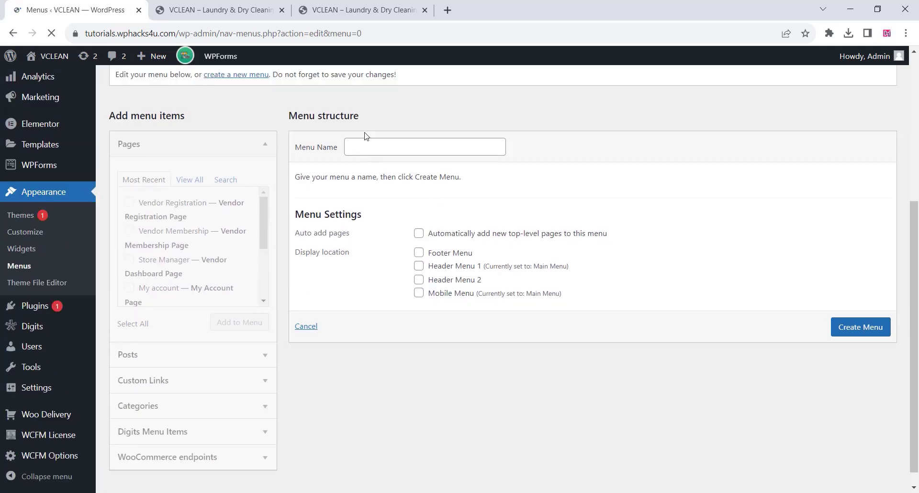
left_click(356, 146)
left_click(434, 175)
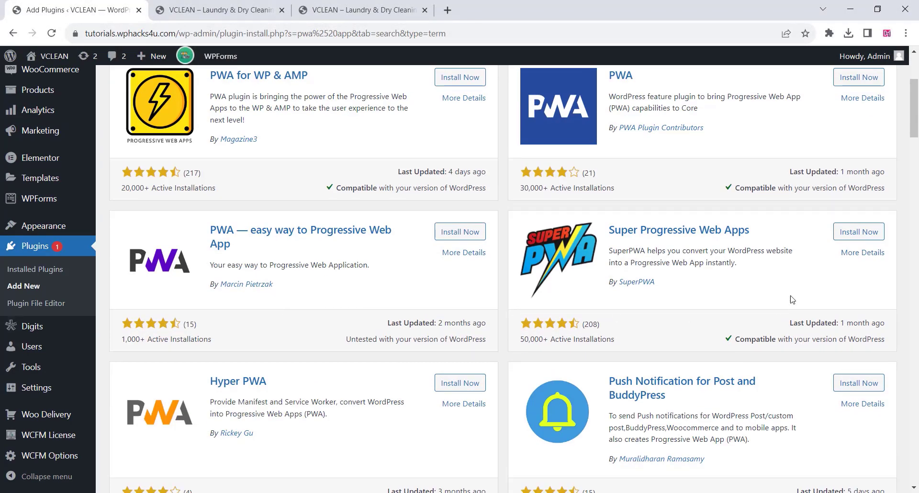
Install and activate the Super Progressive Web Apps plugin from the PWA search results.
left_click(860, 232)
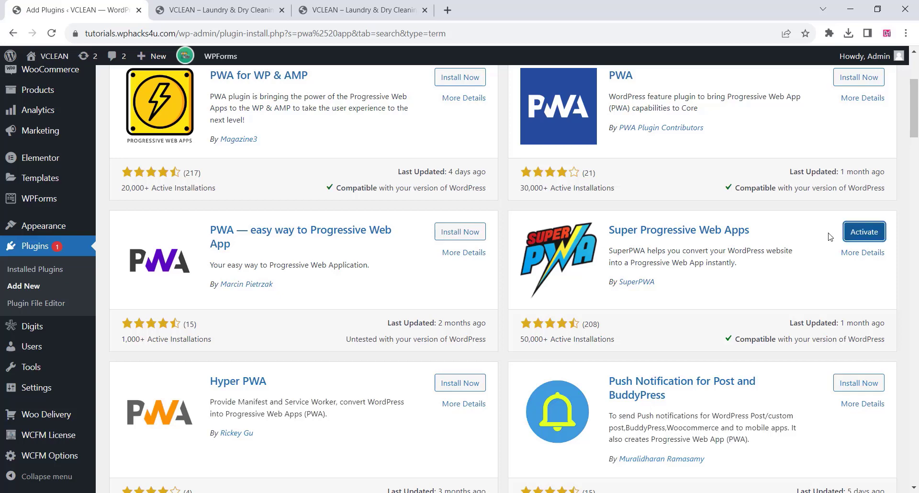
left_click(860, 236)
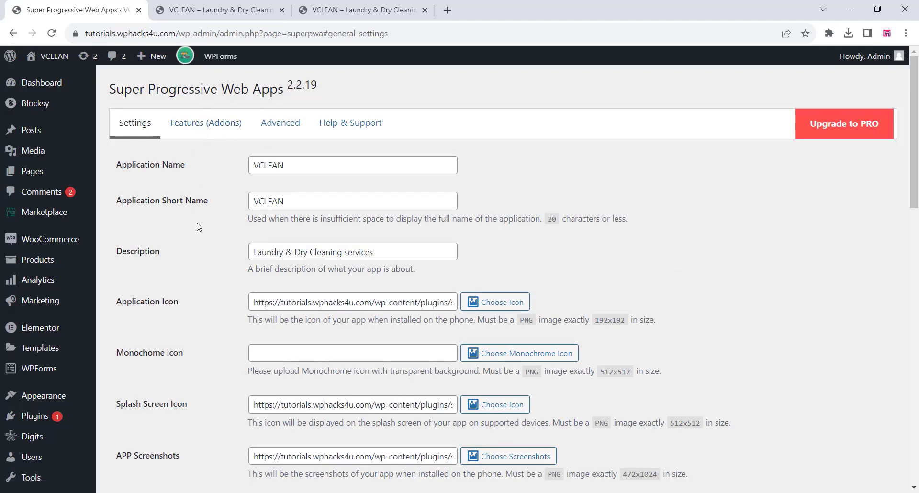
Review the icon and screenshot size requirements in the SuperPWA settings and set the app category to shopping.
scroll(198, 226, "down", 3)
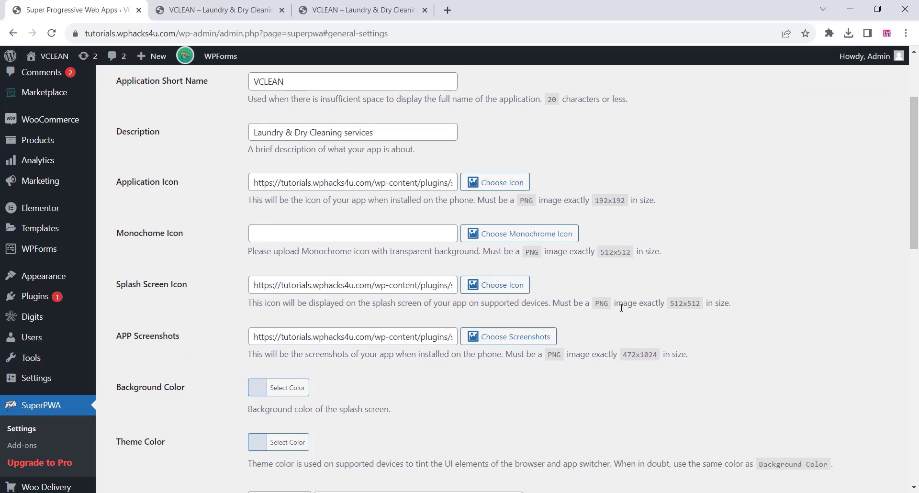
left_click_drag(623, 303, 729, 305)
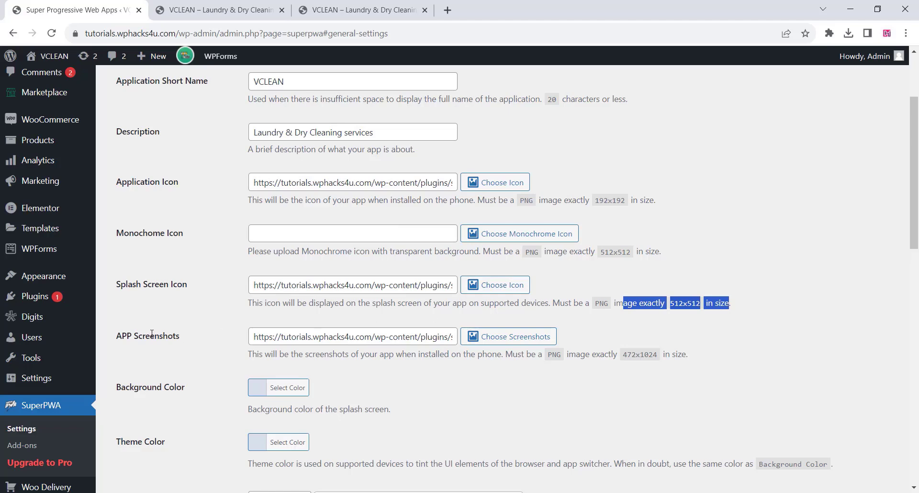
scroll(493, 218, "down", 3)
left_click_drag(565, 235, 688, 234)
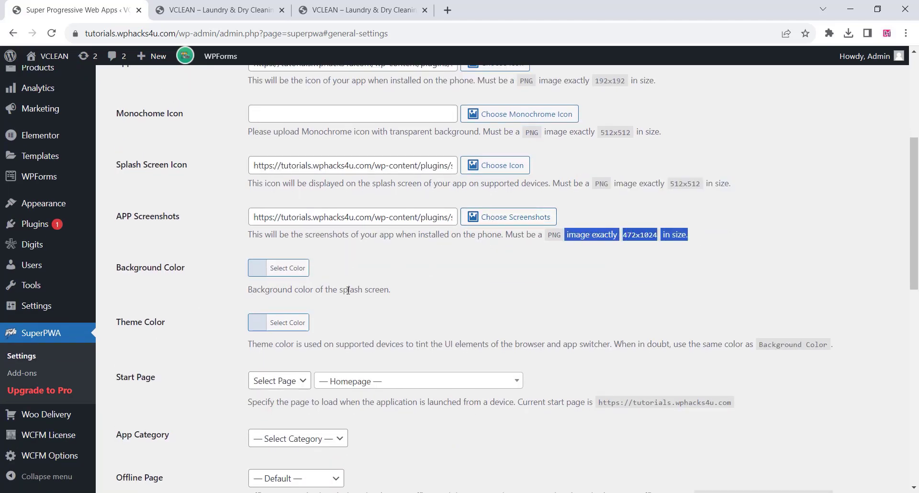
scroll(345, 292, "down", 3)
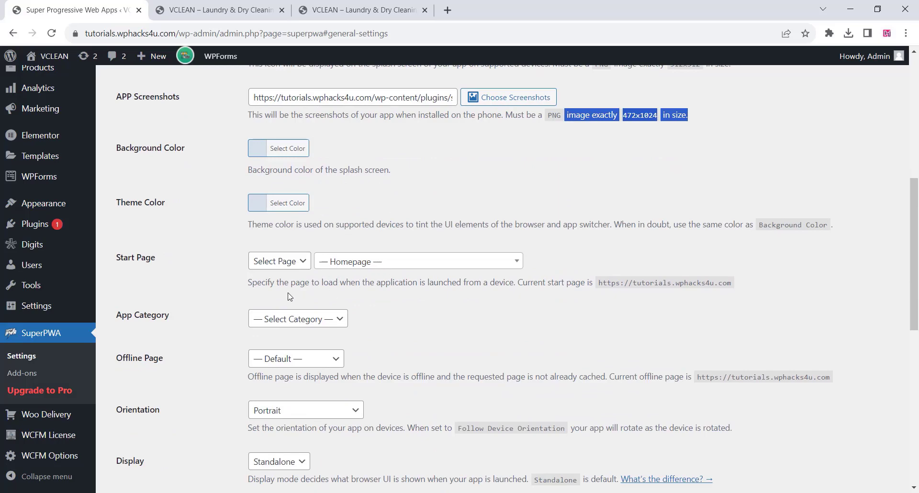
scroll(289, 297, "down", 3)
left_click(305, 200)
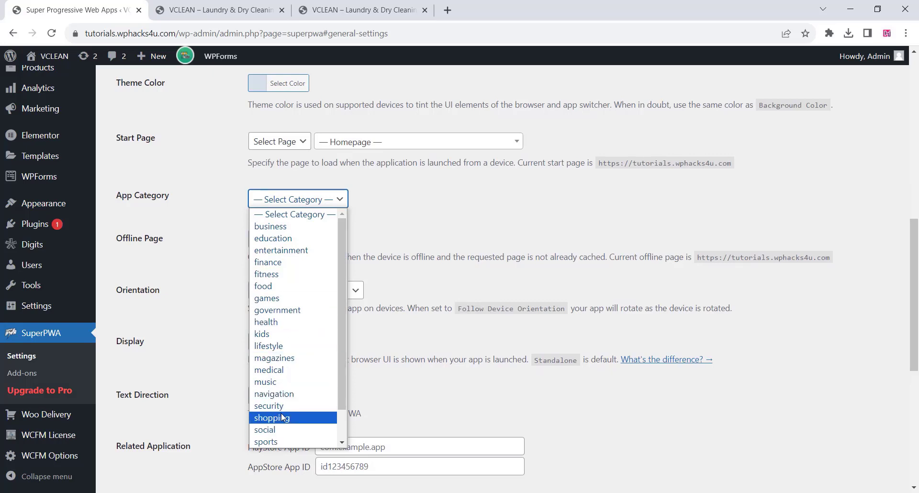
scroll(282, 399, "down", 1)
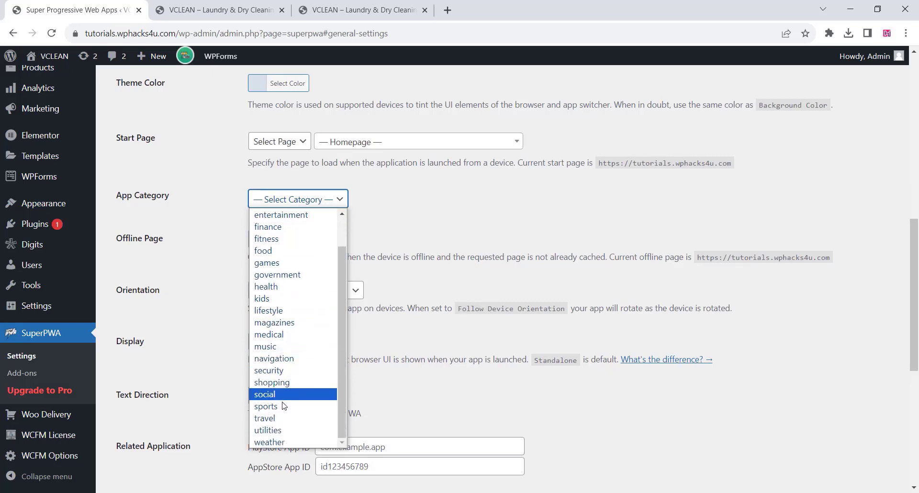
left_click(285, 382)
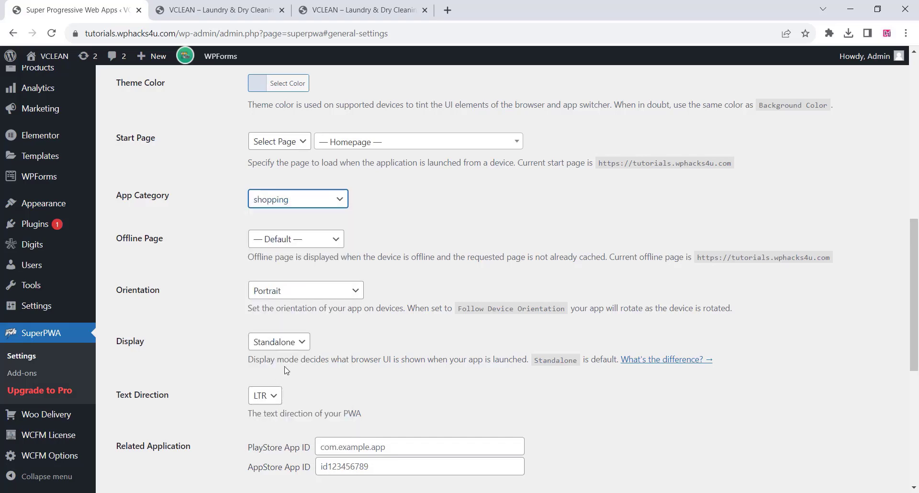
Set the app's offline page to Home and save the SuperPWA settings.
left_click(308, 239)
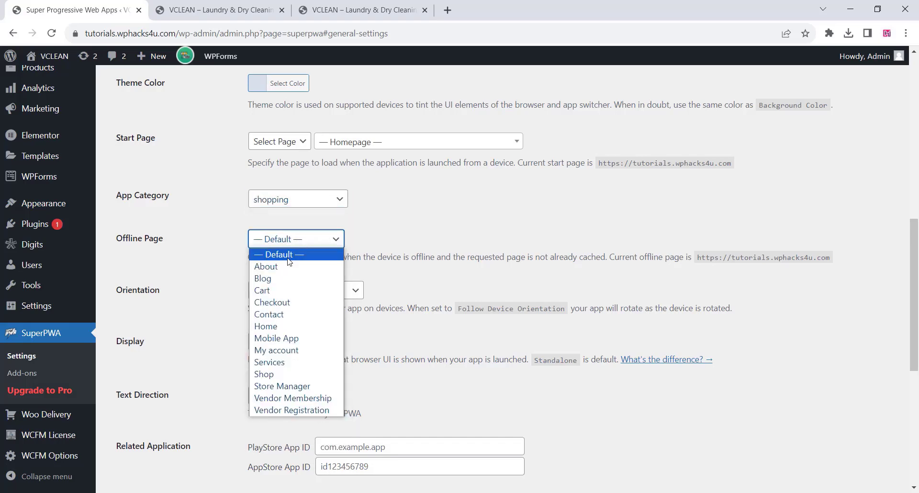
left_click(268, 322)
scroll(201, 300, "down", 3)
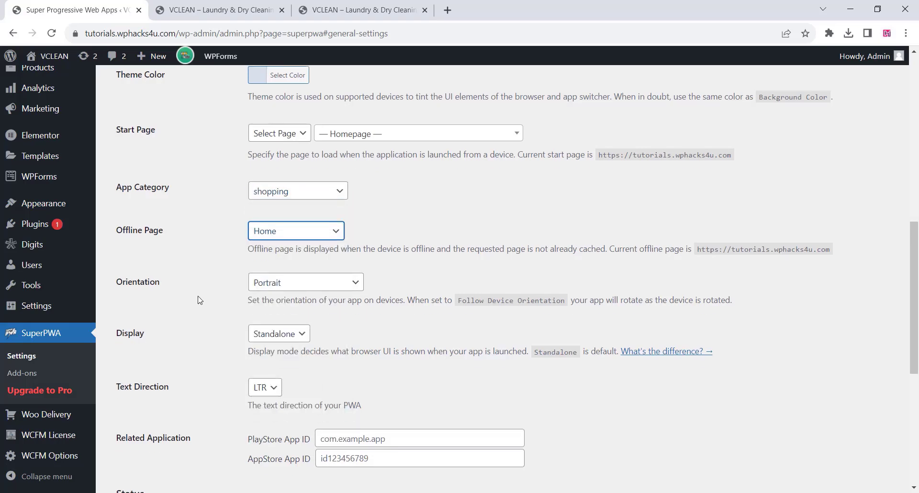
scroll(208, 273, "down", 3)
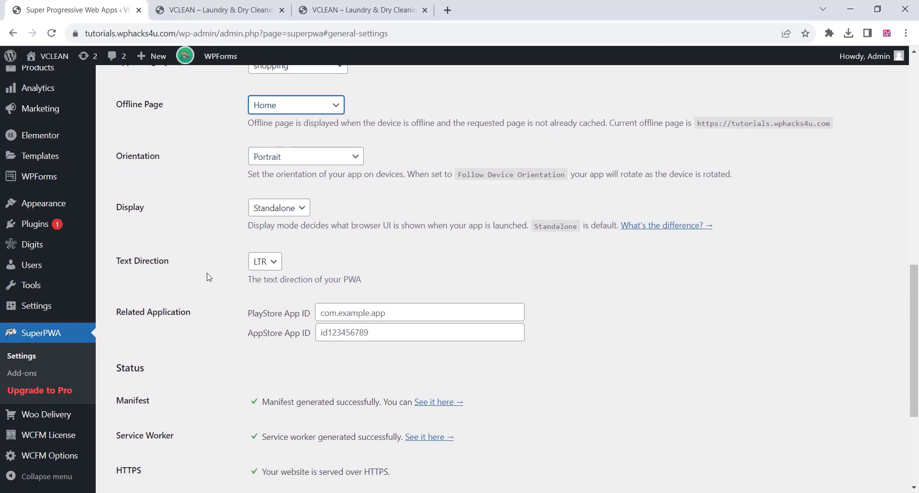
scroll(207, 275, "down", 2)
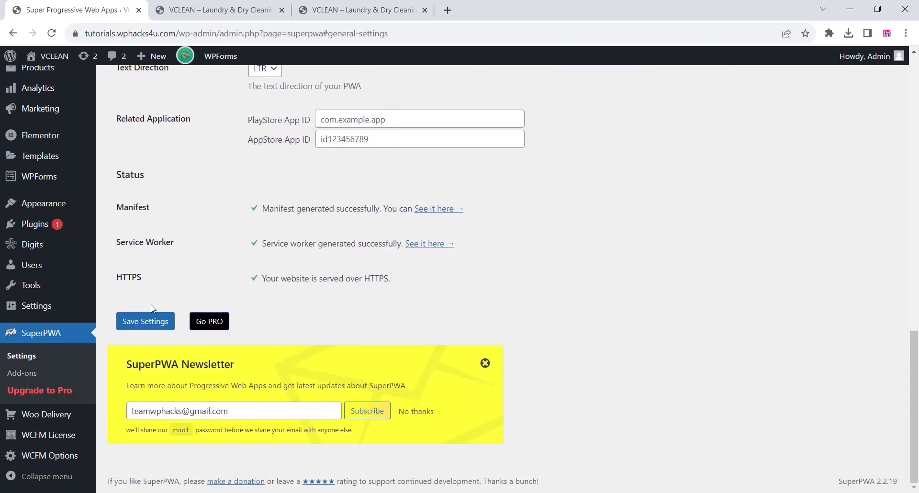
left_click(143, 323)
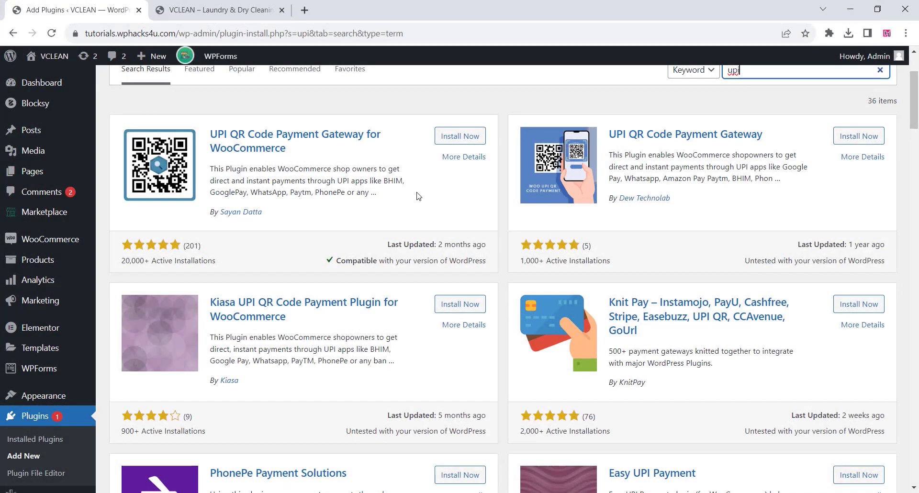
Install and activate the UPI QR Code Payment Gateway for WooCommerce plugin.
left_click(471, 137)
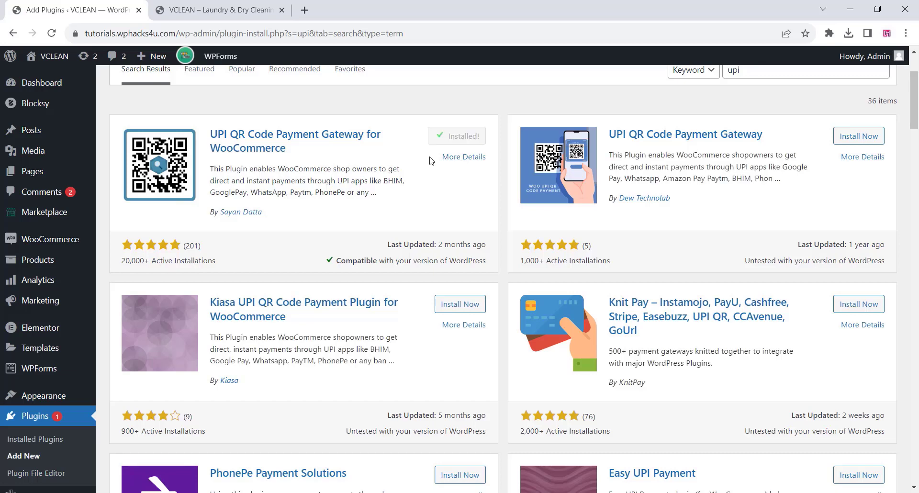
left_click(464, 138)
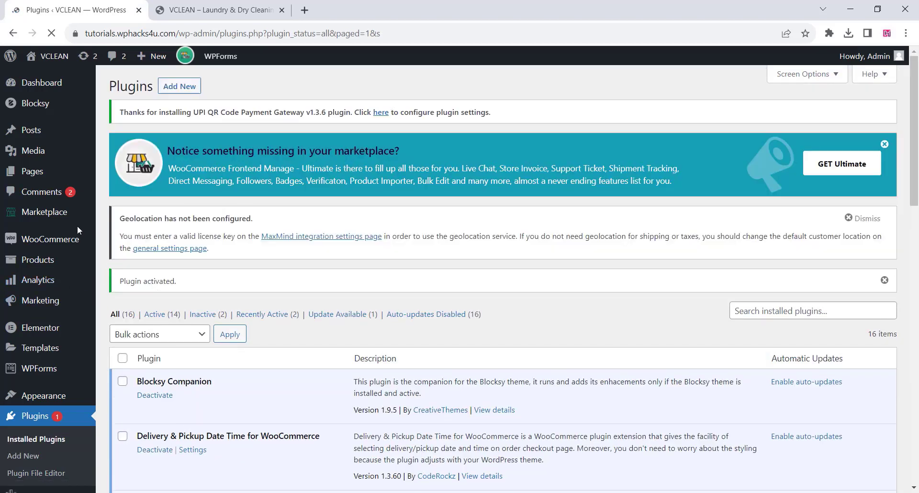
Open the settings of the UPI QR Code payment method in WooCommerce and save them.
mouse_move(48, 240)
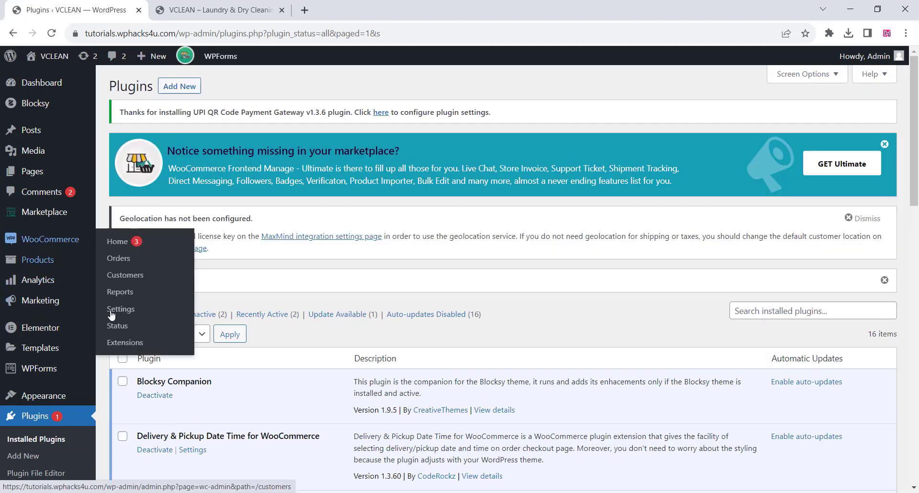
left_click(114, 312)
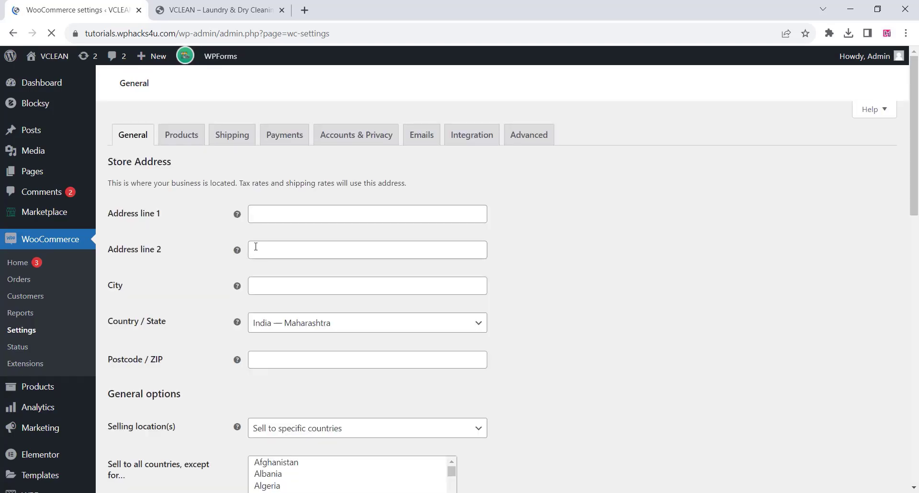
left_click(277, 138)
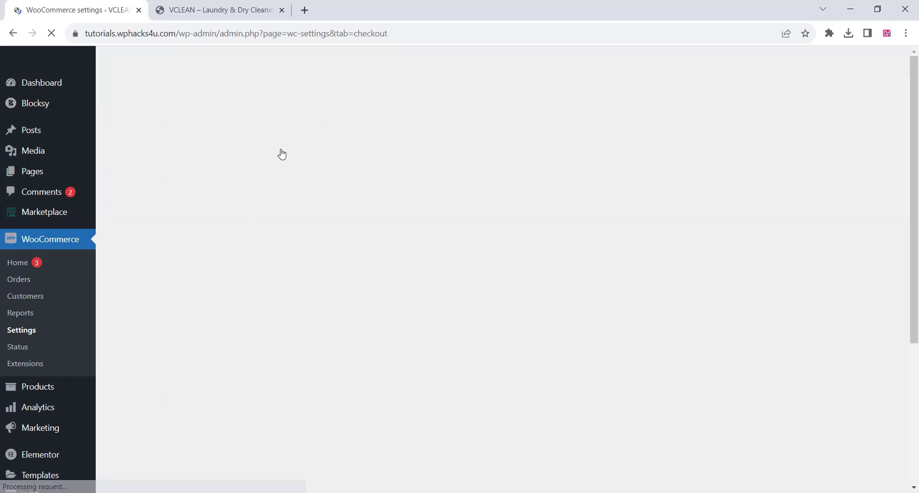
scroll(472, 308, "down", 5)
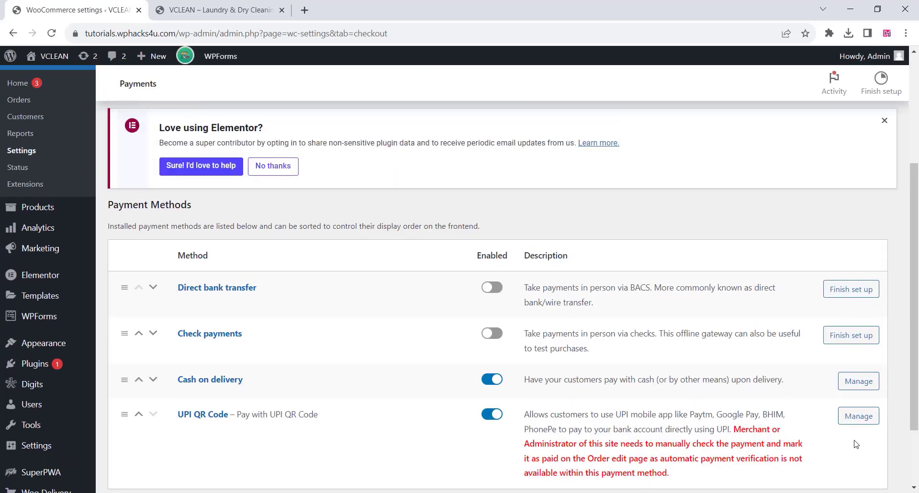
scroll(839, 384, "down", 1)
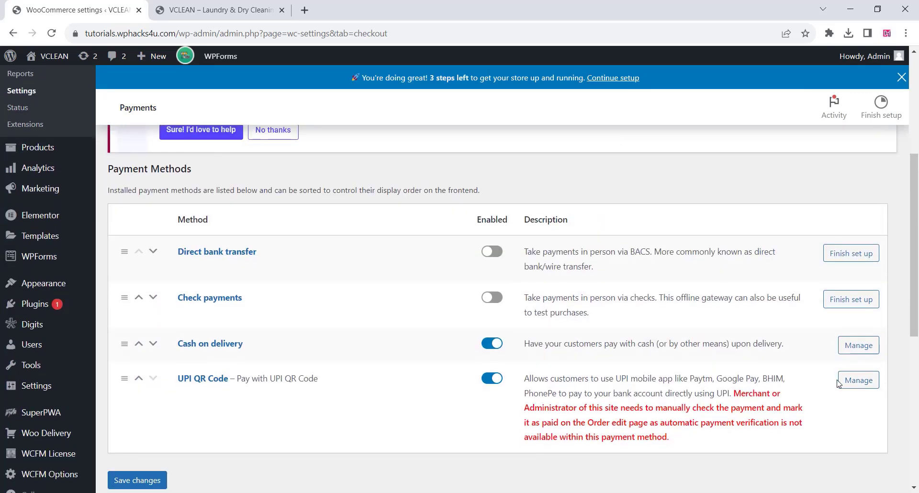
left_click(857, 386)
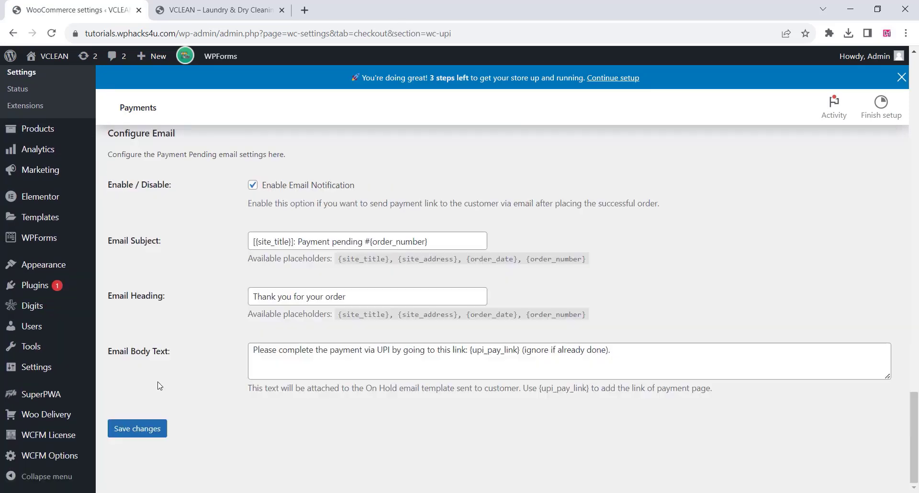
left_click(140, 434)
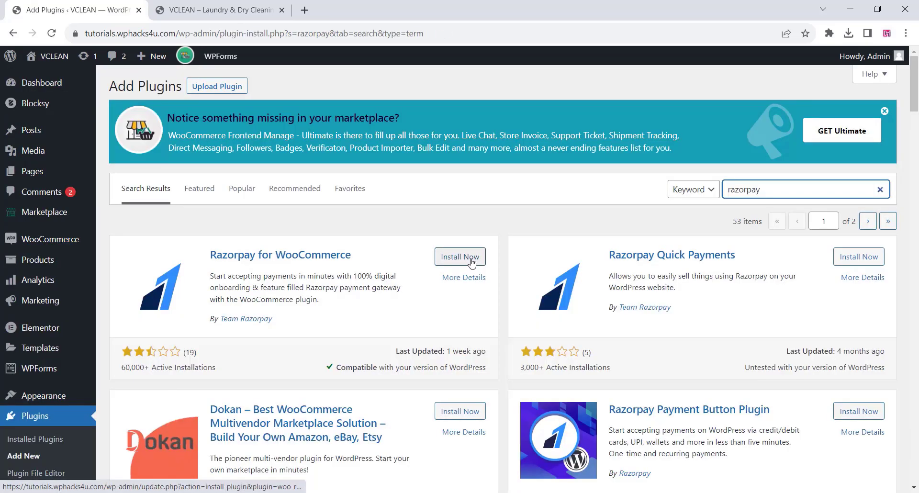
Install and activate the Razorpay for WooCommerce plugin and review its payment gateway settings.
left_click(473, 258)
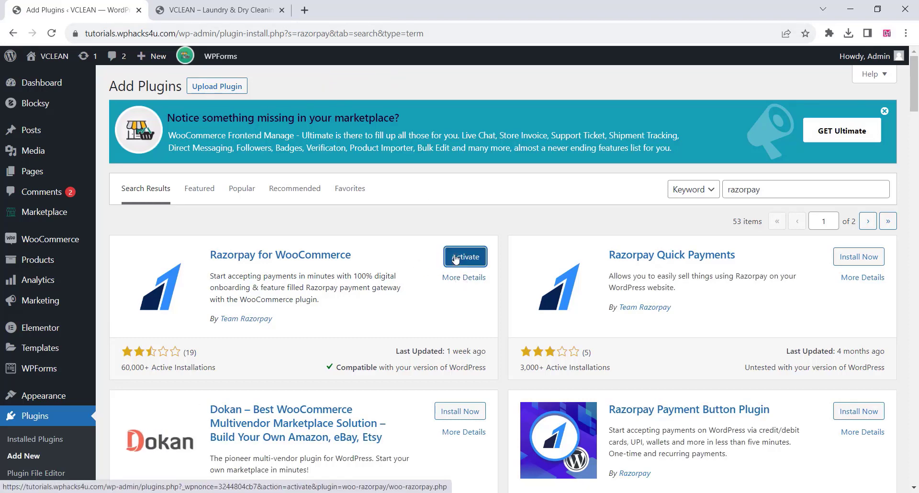
left_click(456, 259)
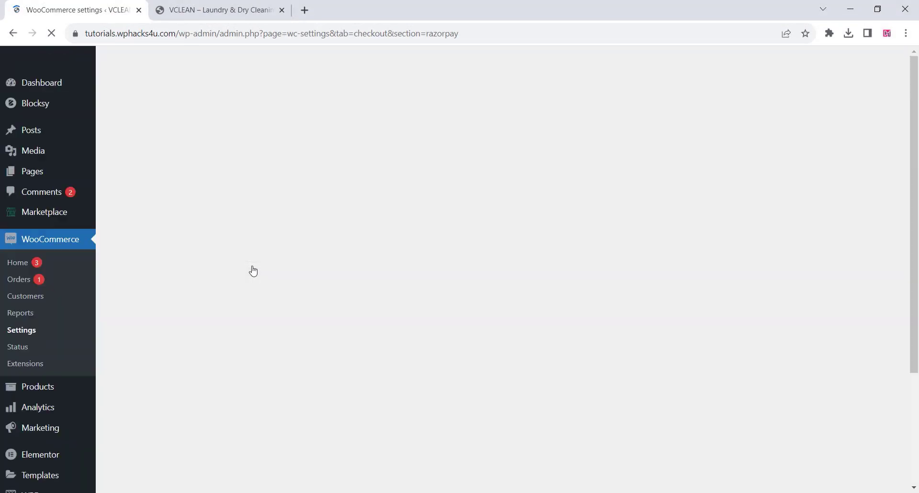
scroll(256, 261, "down", 6)
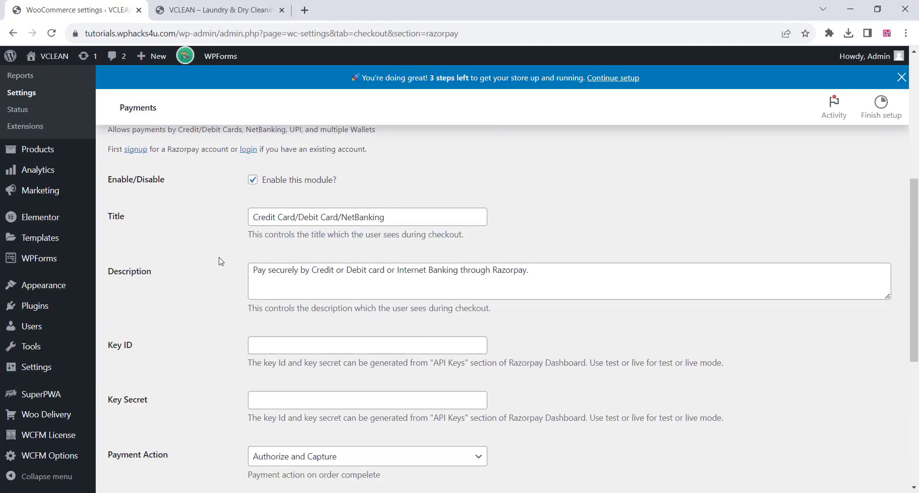
scroll(221, 260, "down", 3)
scroll(214, 285, "down", 3)
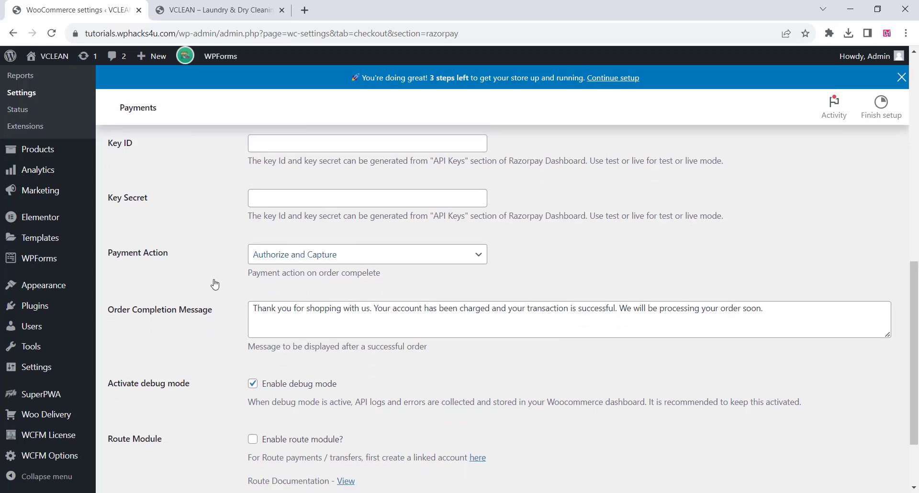
scroll(214, 283, "up", 5)
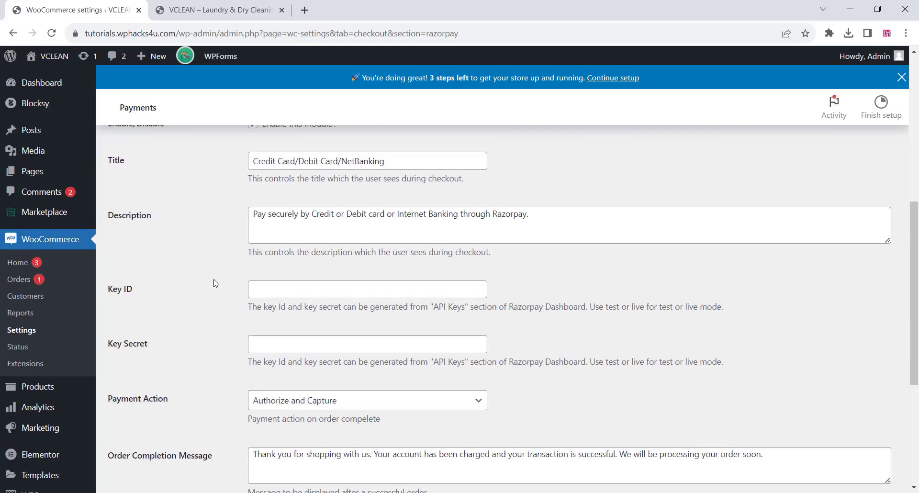
scroll(214, 284, "up", 3)
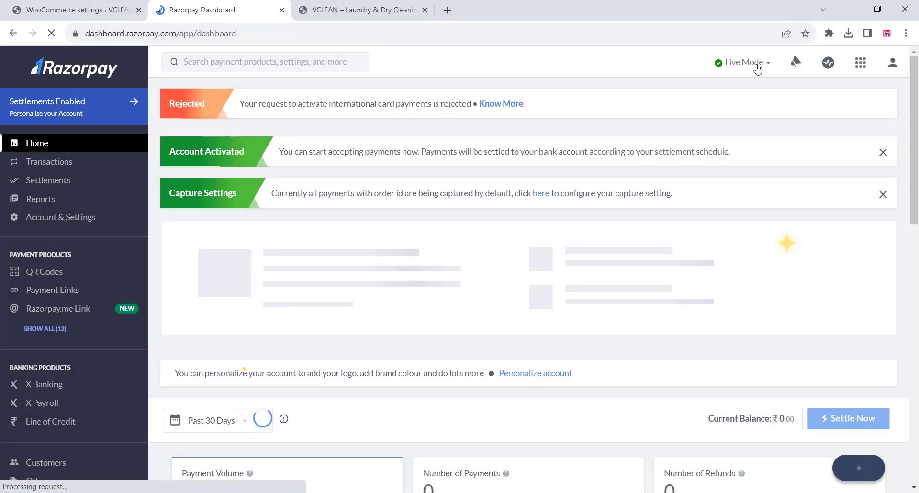
Switch the Razorpay dashboard to Test Mode and regenerate the test API key, deactivating the old key immediately.
left_click(757, 67)
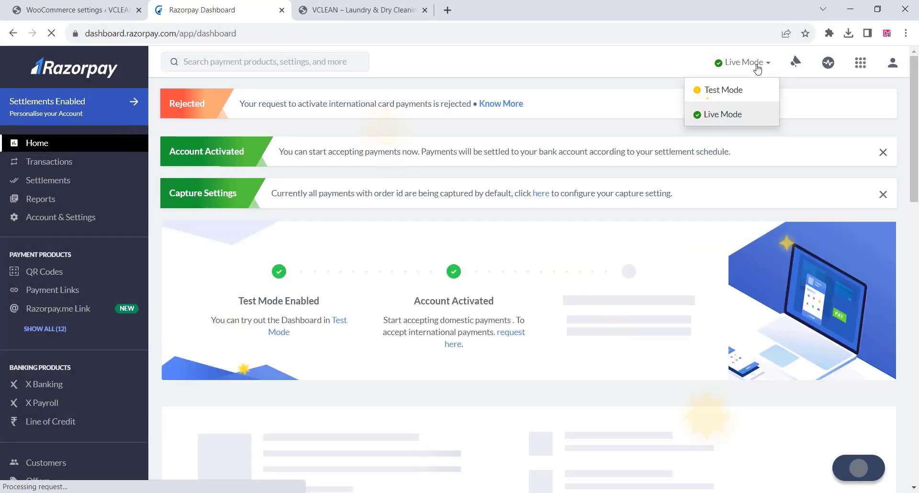
left_click(713, 91)
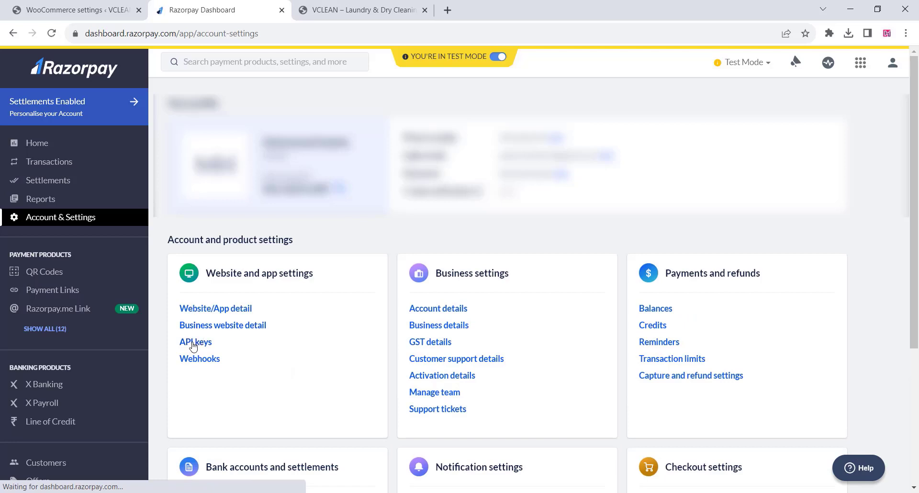
left_click(194, 343)
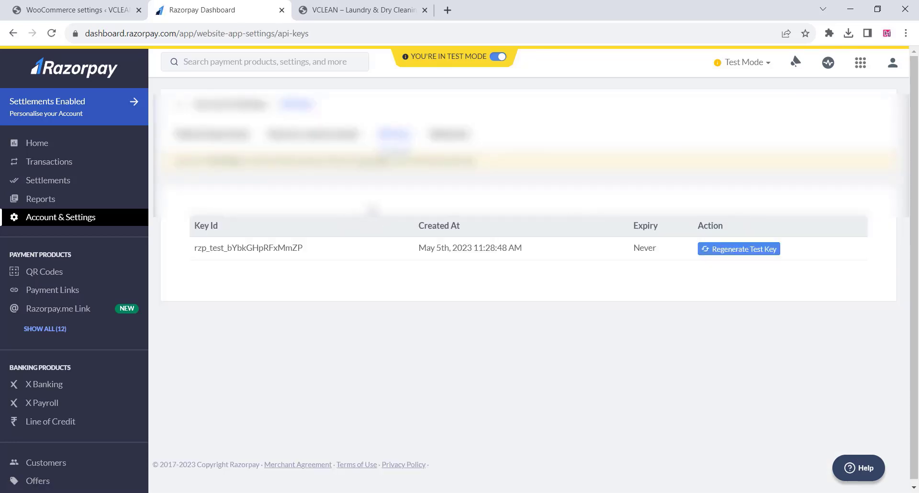
left_click(728, 250)
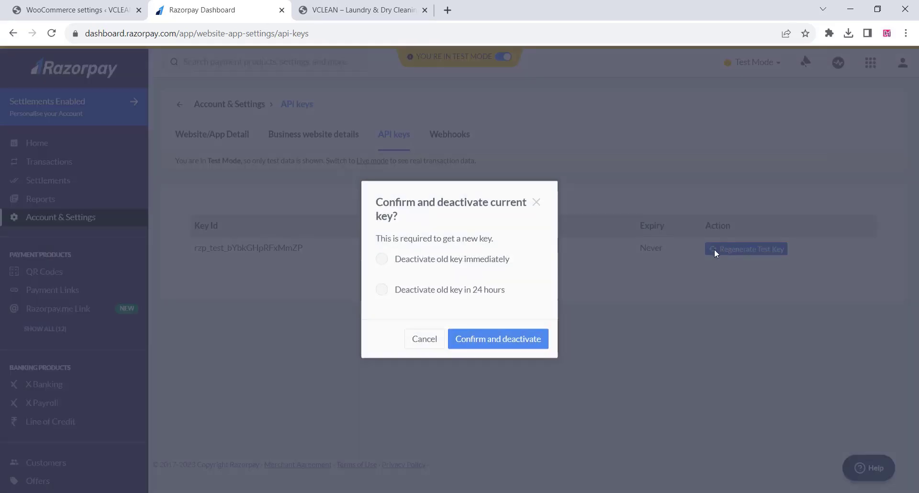
left_click(383, 259)
left_click(477, 341)
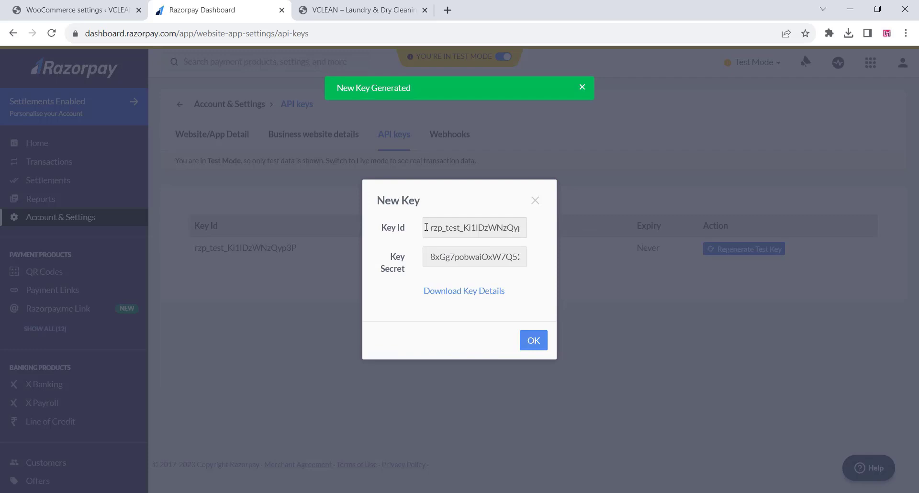
Copy the new key ID from Razorpay and paste it into the Key ID field of the WooCommerce Razorpay settings.
left_click_drag(426, 227, 546, 236)
right_click(502, 232)
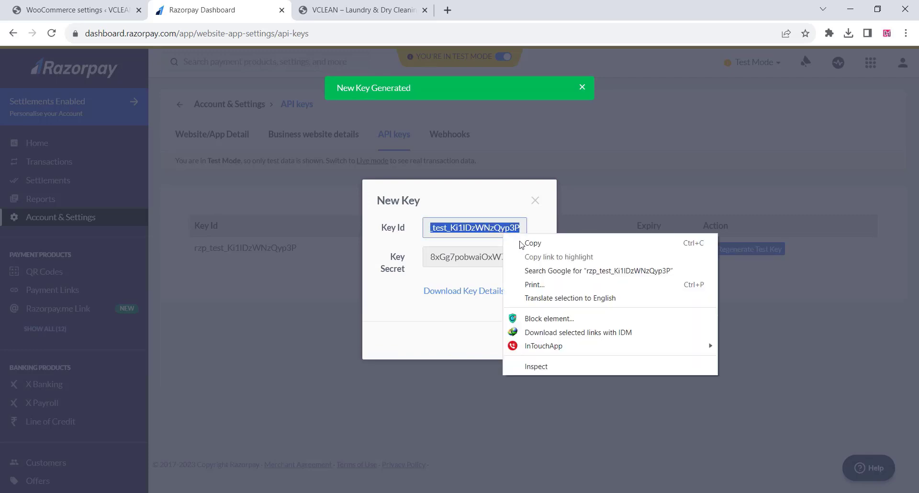
left_click(531, 245)
left_click(76, 10)
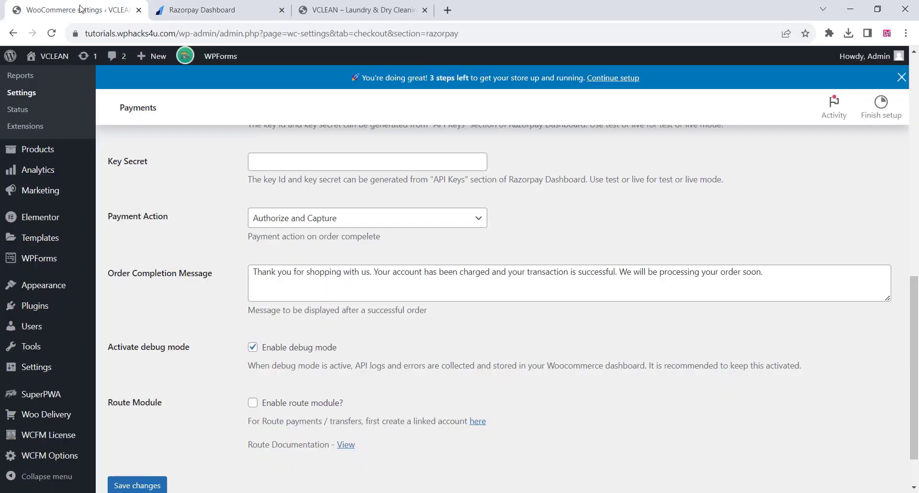
scroll(294, 277, "up", 3)
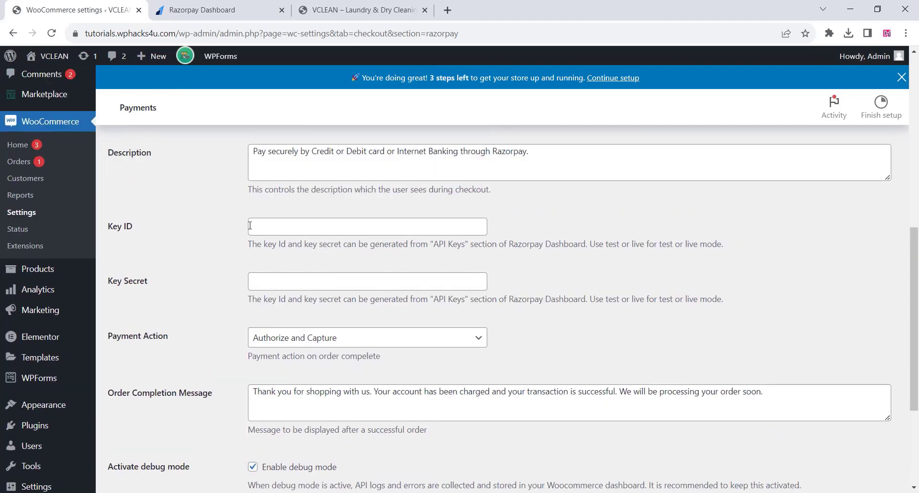
left_click(253, 226)
right_click(253, 227)
left_click(283, 319)
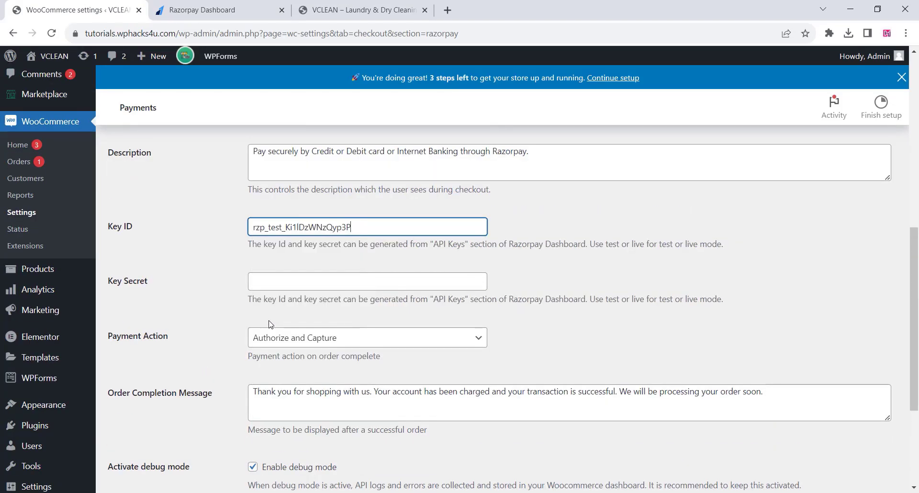
Copy the new key secret from Razorpay and paste it into the Key Secret field of the WooCommerce Razorpay settings.
left_click(248, 4)
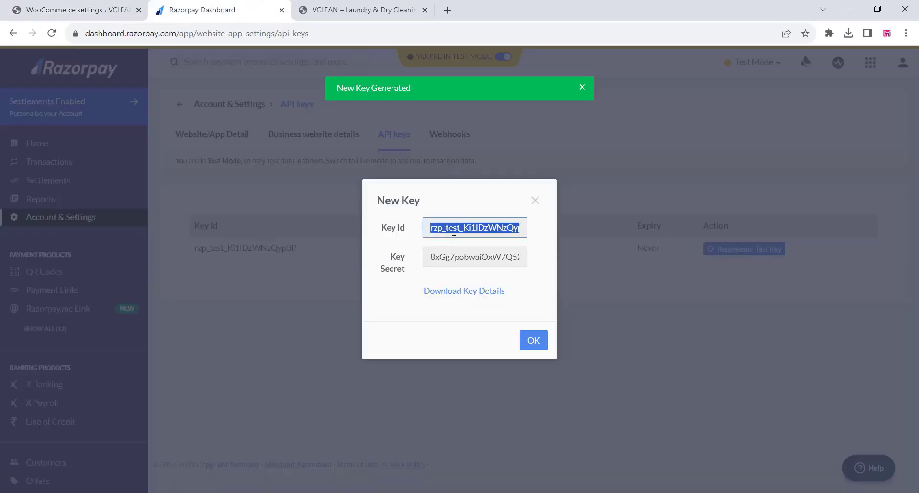
left_click_drag(429, 261, 561, 265)
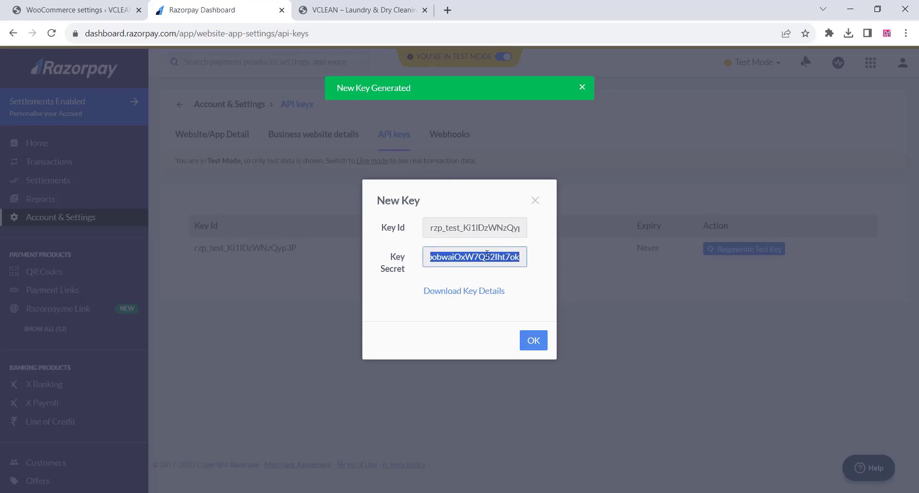
right_click(487, 255)
left_click(502, 263)
left_click(74, 9)
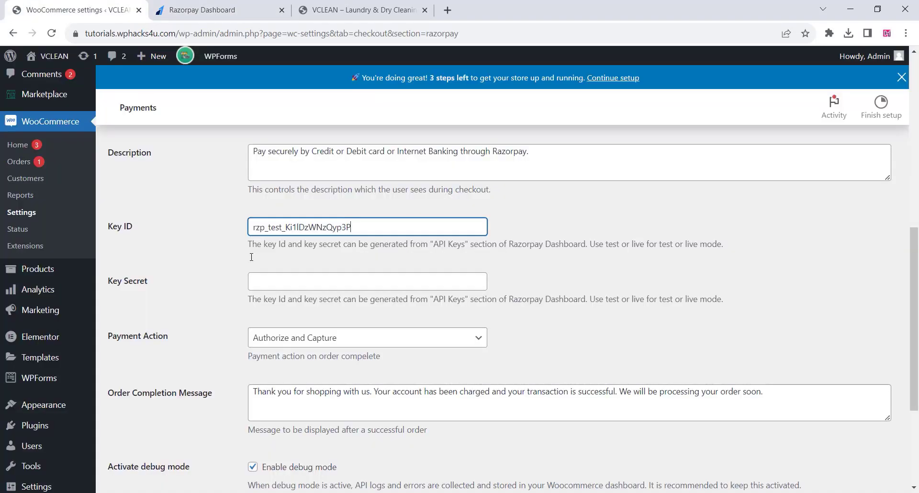
right_click(256, 284)
left_click(287, 158)
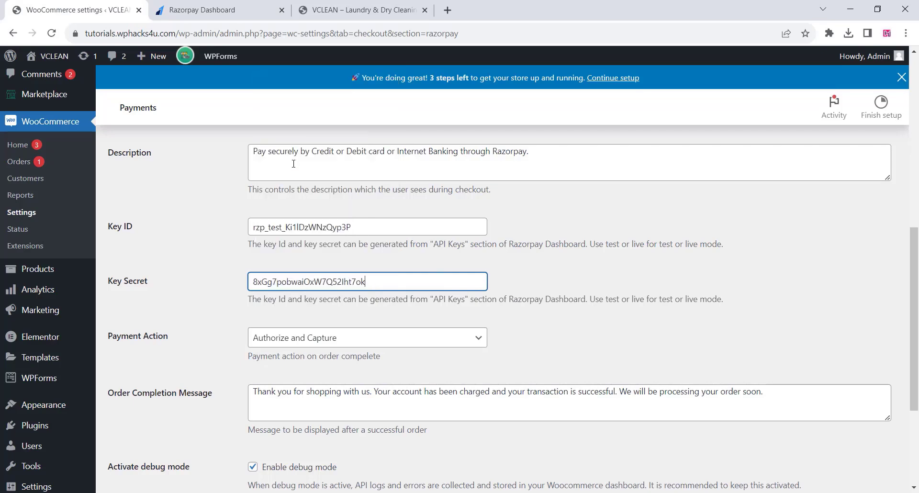
Recheck the key secret in the Razorpay dashboard and save the gateway settings in WooCommerce.
left_click(226, 9)
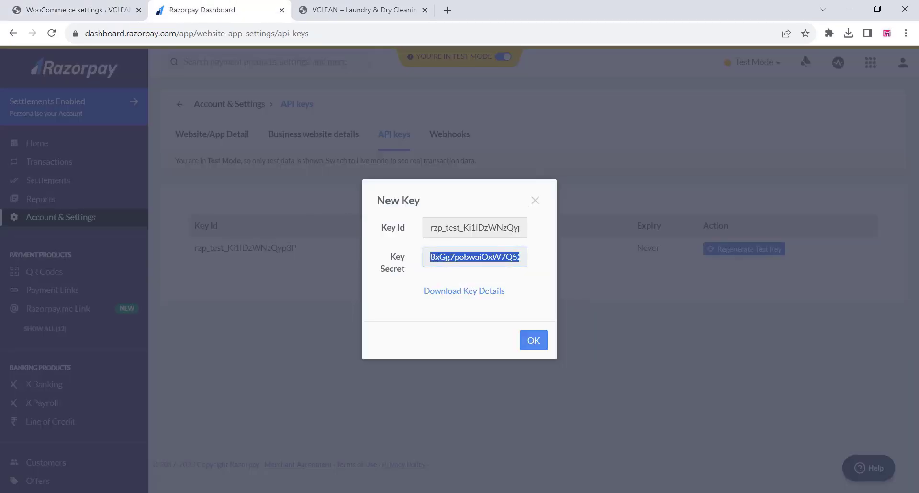
left_click_drag(439, 257, 415, 260)
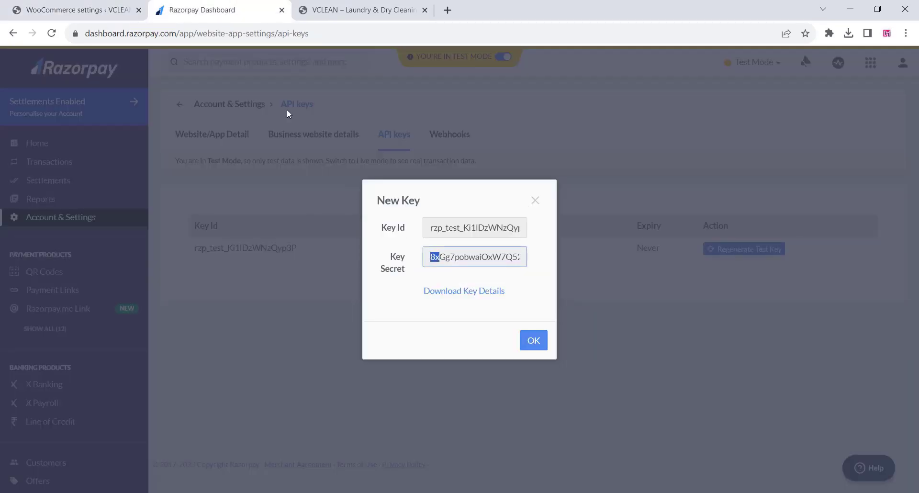
left_click(38, 7)
scroll(201, 354, "down", 4)
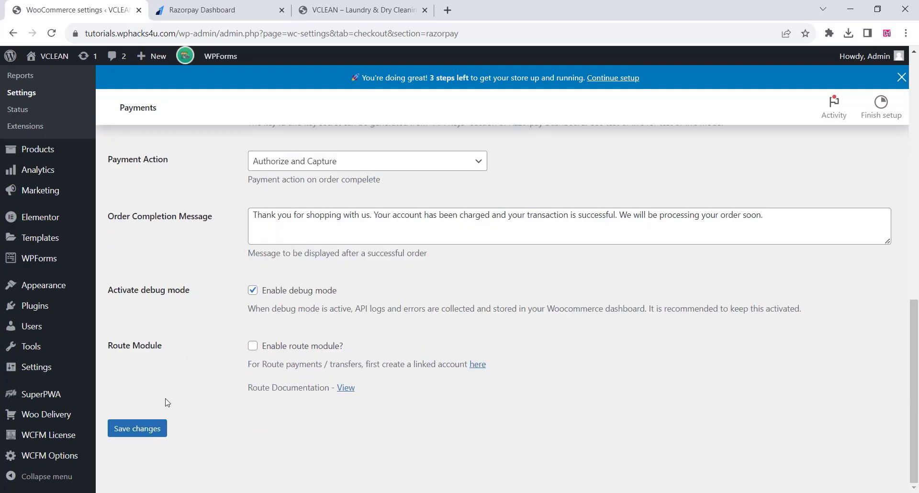
left_click(142, 430)
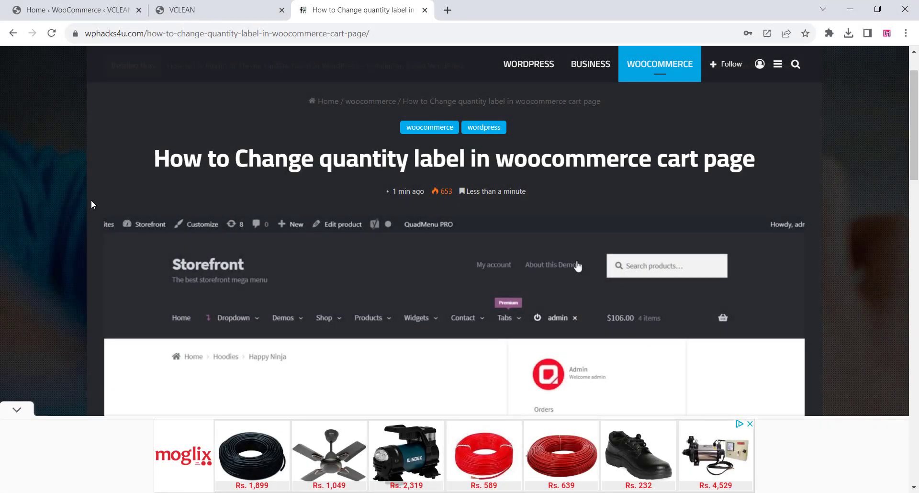
Copy the complete translate_reply code snippet from the wphacks4u article on changing the WooCommerce quantity label.
scroll(91, 201, "down", 12)
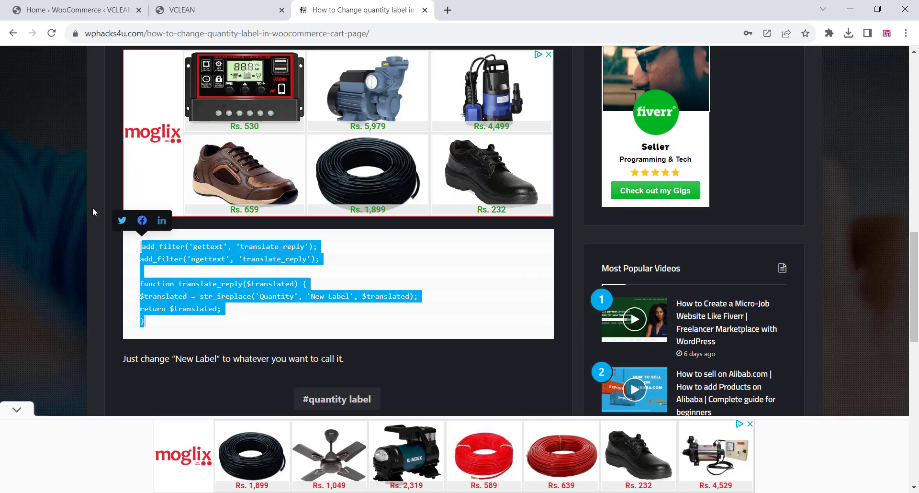
scroll(93, 208, "down", 1)
right_click(158, 193)
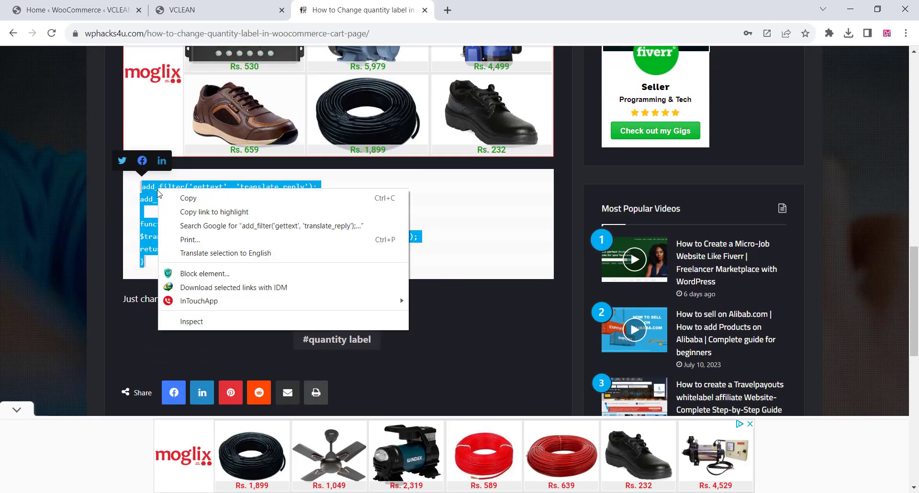
left_click(179, 199)
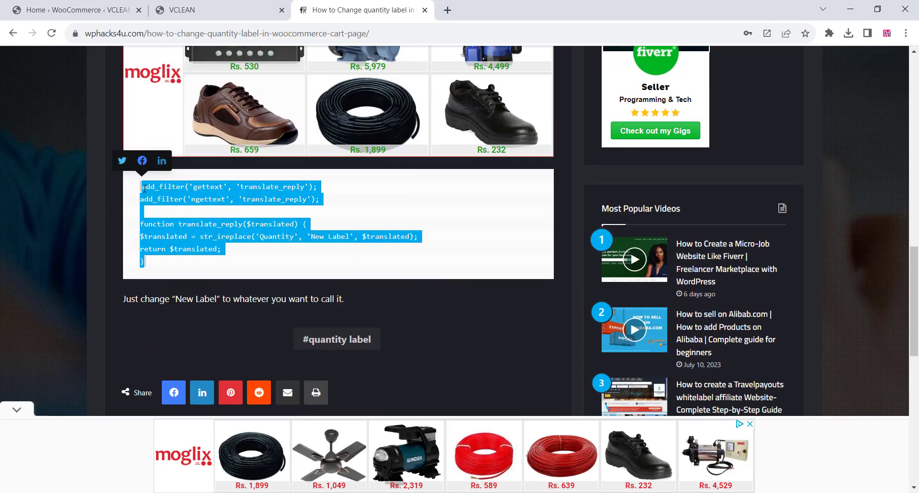
left_click_drag(158, 270, 137, 187)
right_click(159, 196)
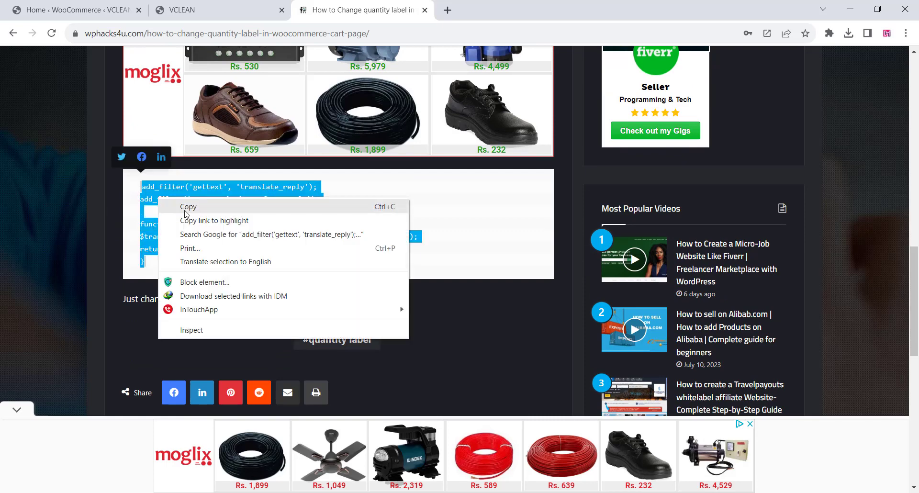
left_click(186, 208)
Open the Blocksy theme's functions.php in the WordPress theme file editor, accepting the direct-edit warning.
left_click(65, 5)
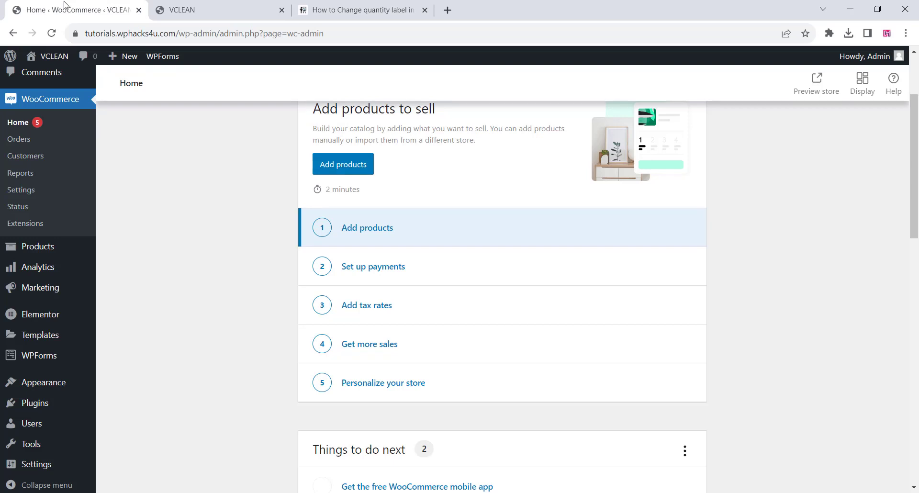
mouse_move(43, 385)
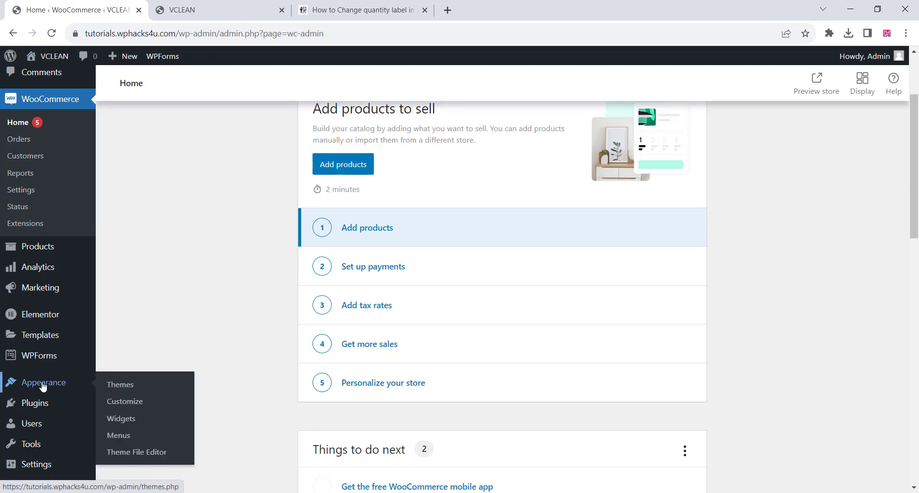
left_click(138, 452)
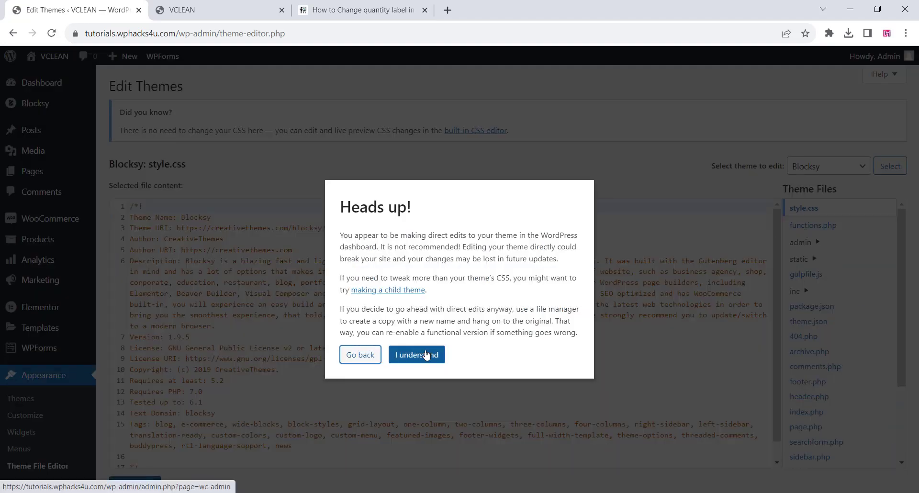
left_click(424, 355)
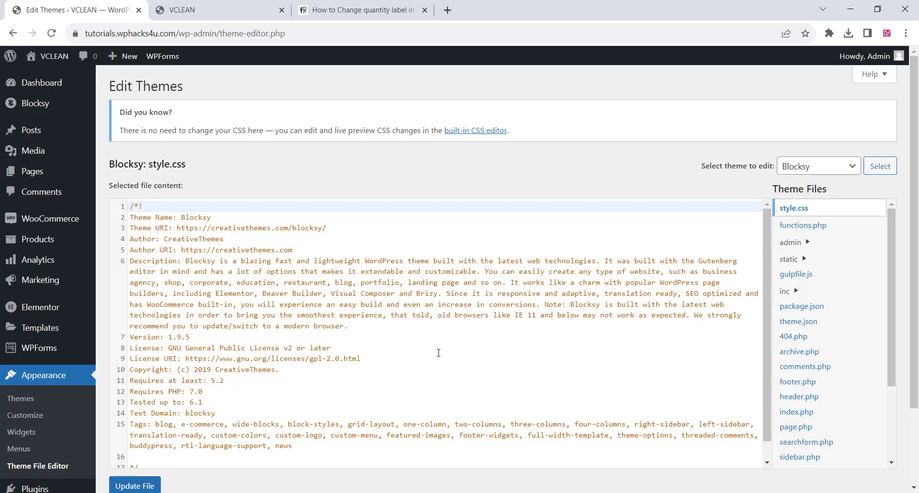
left_click(804, 227)
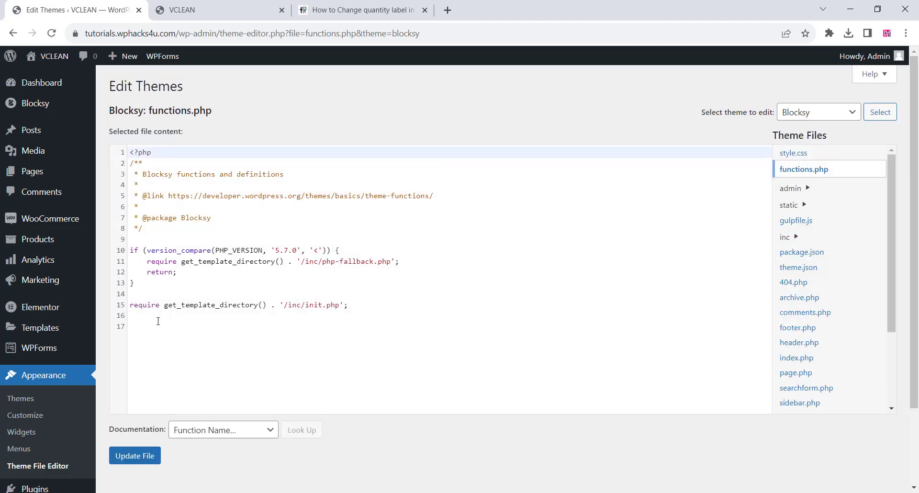
Paste the copied translate_reply snippet at the end of functions.php.
left_click(132, 326)
right_click(140, 326)
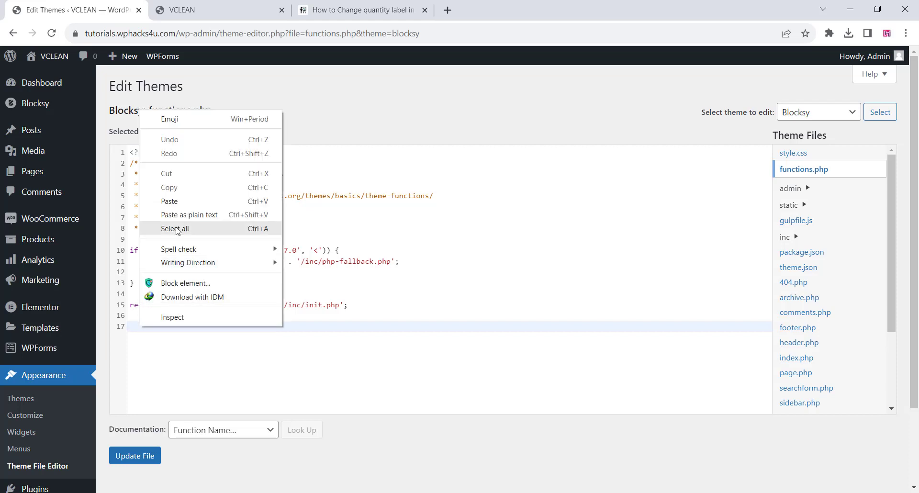
left_click(173, 209)
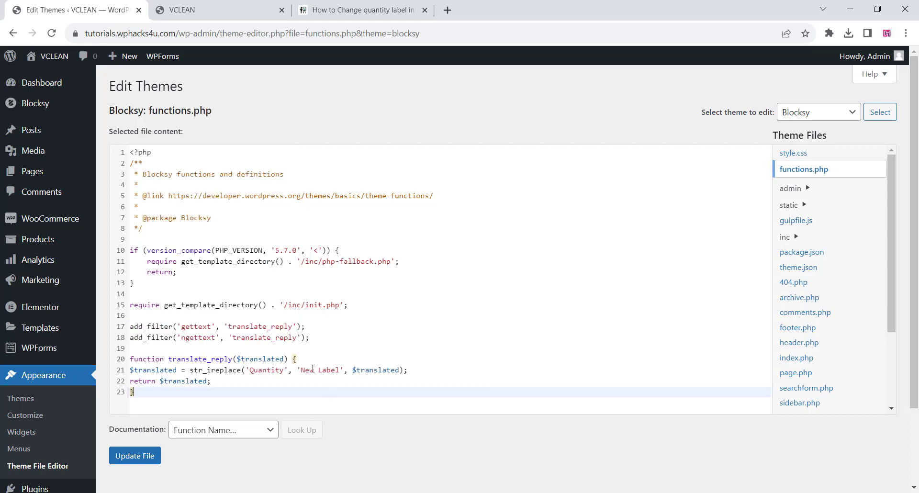
Replace the New Label placeholder in the translate_reply function with Quantity(Per KG) and save functions.php.
left_click_drag(302, 372, 340, 376)
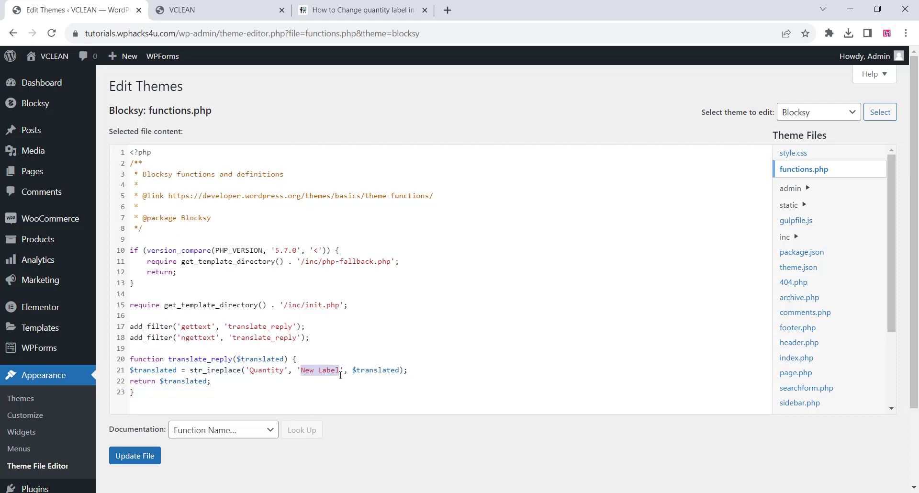
left_click_drag(284, 371, 251, 371)
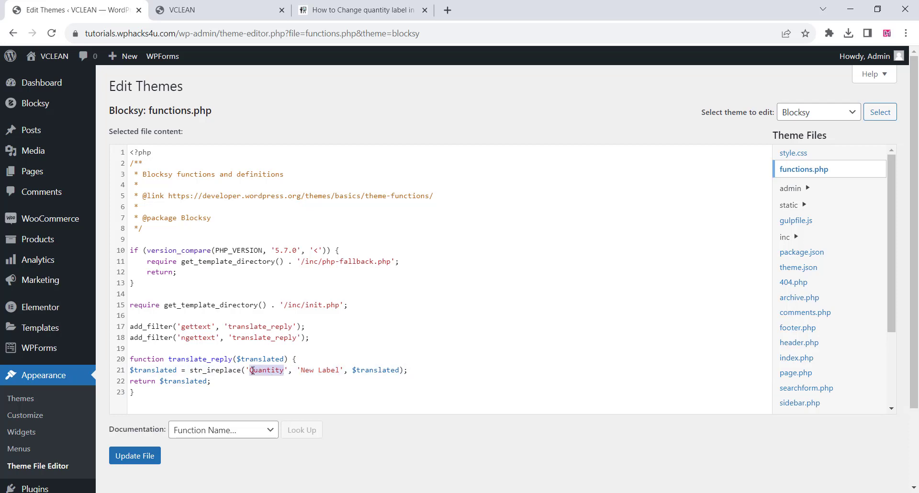
left_click_drag(341, 371, 302, 371)
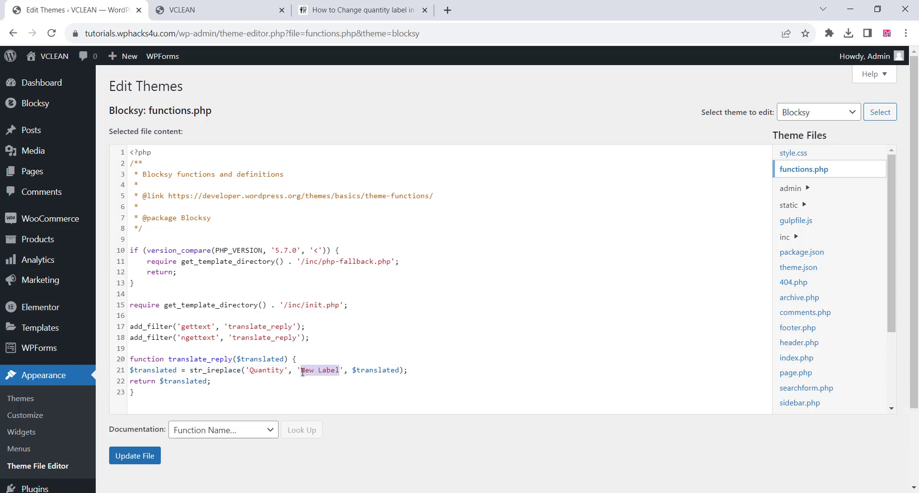
key("ctrl+v")
type("(Per KG")
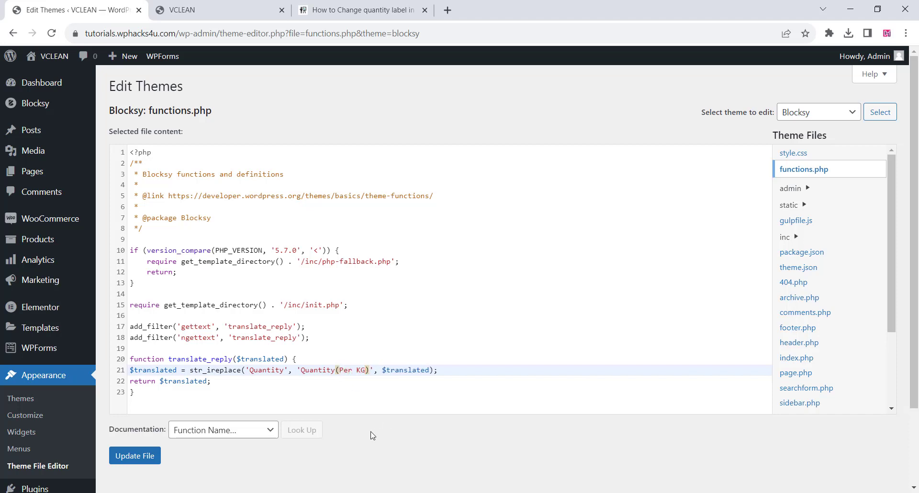
left_click(142, 457)
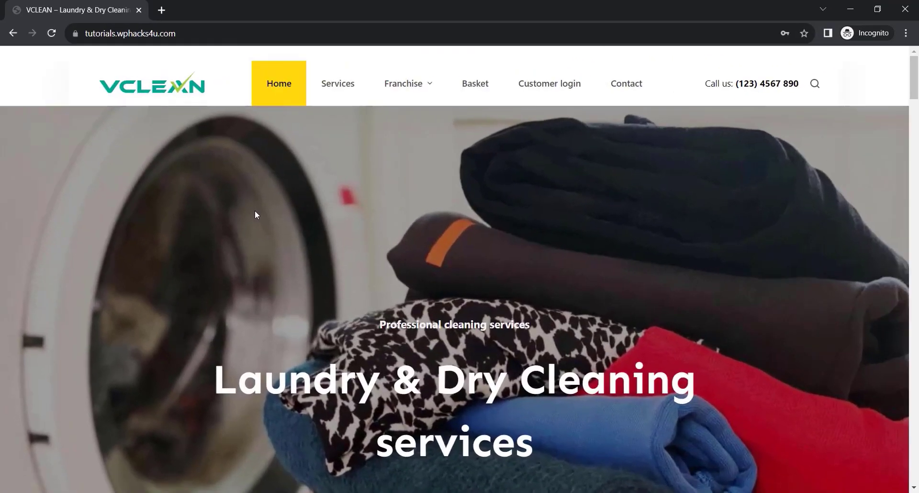
Look through the finished VCLEAN homepage, from the hero banner past the appointment form and service cards.
scroll(256, 214, "down", 4)
scroll(256, 218, "down", 4)
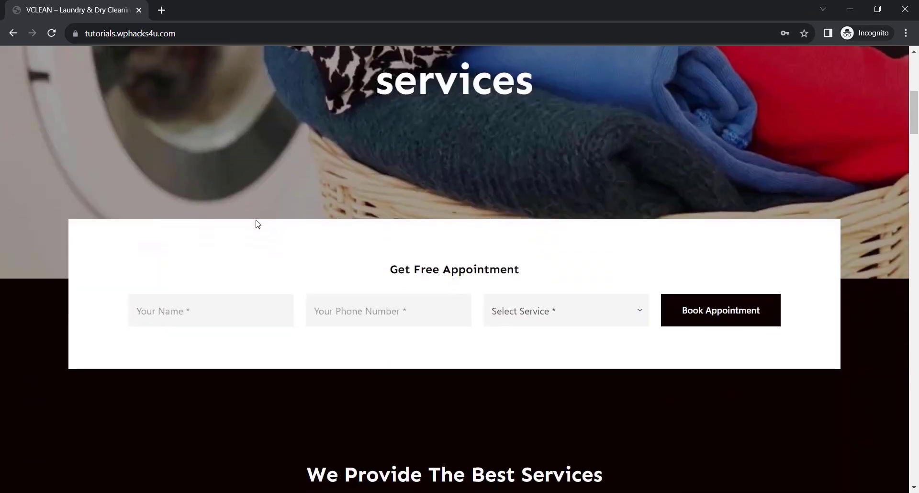
scroll(257, 224, "down", 5)
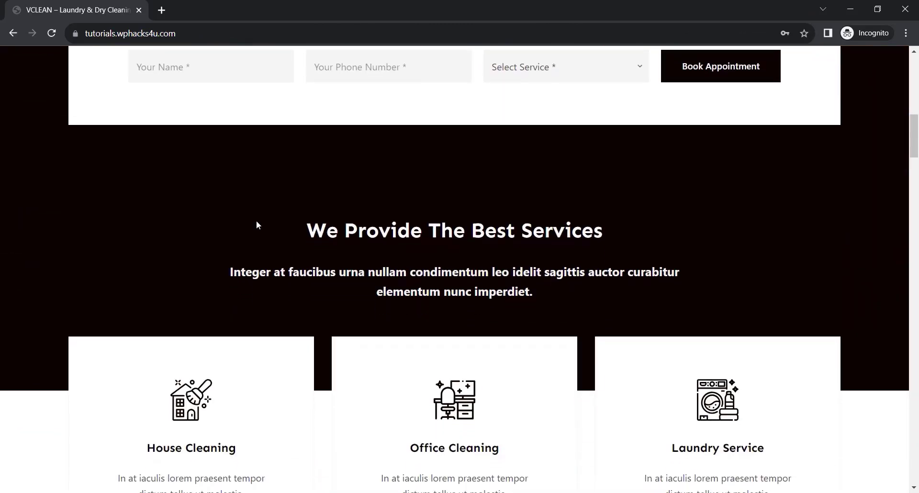
scroll(257, 225, "down", 5)
scroll(257, 226, "down", 3)
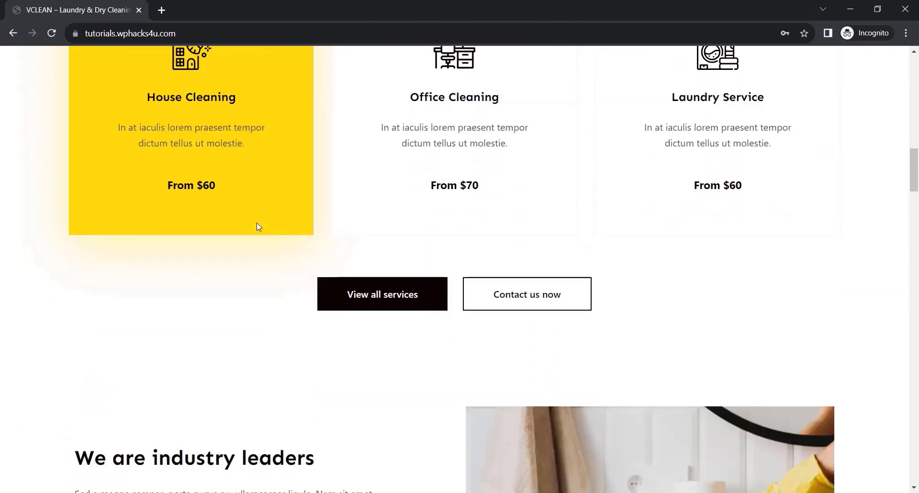
scroll(257, 224, "down", 1)
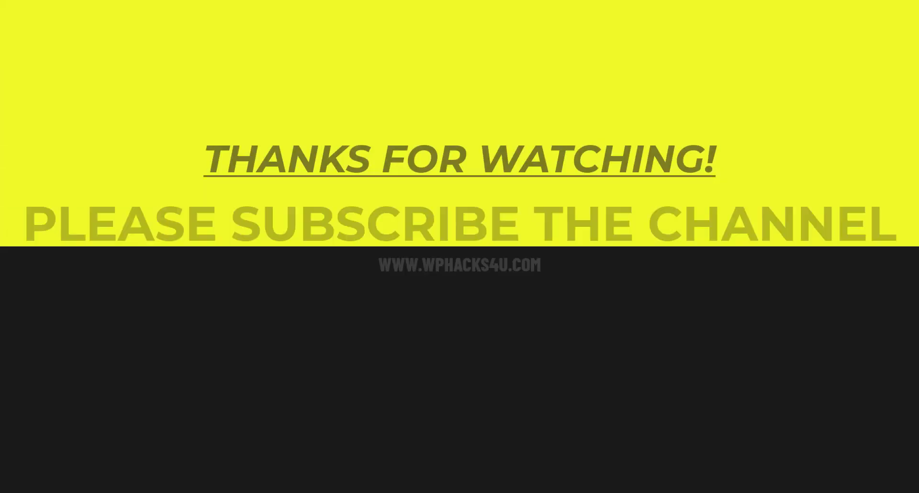